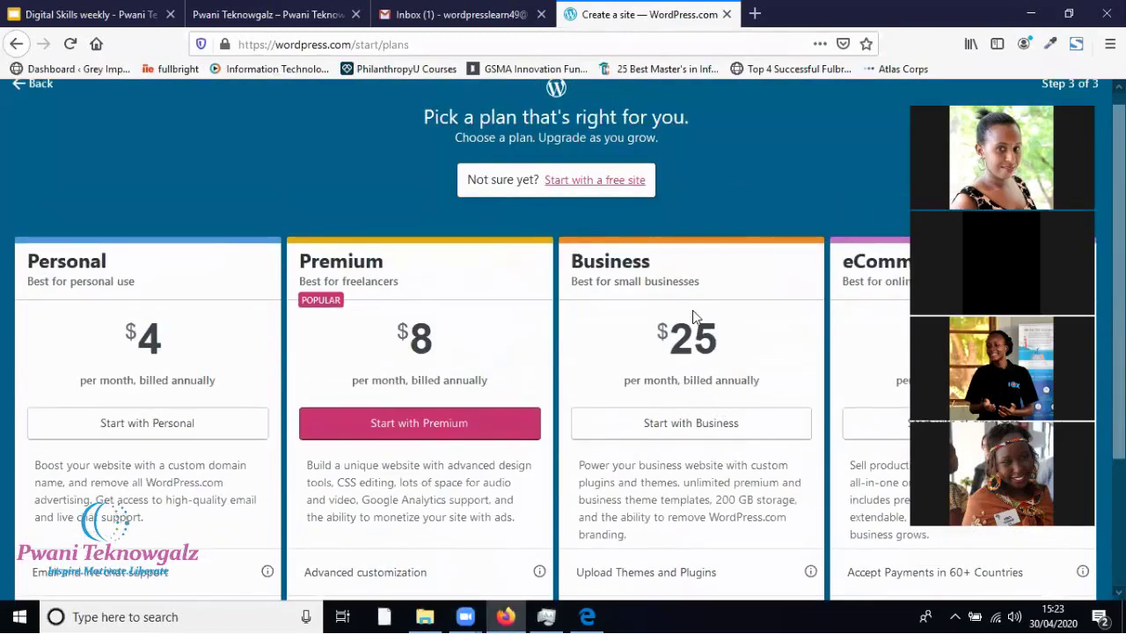
Compare the prices and features of the Personal, Premium, Business and eCommerce plans.
{"action": "scroll", "coordinate": [695, 315], "scroll_direction": "down", "scroll_amount": 2}
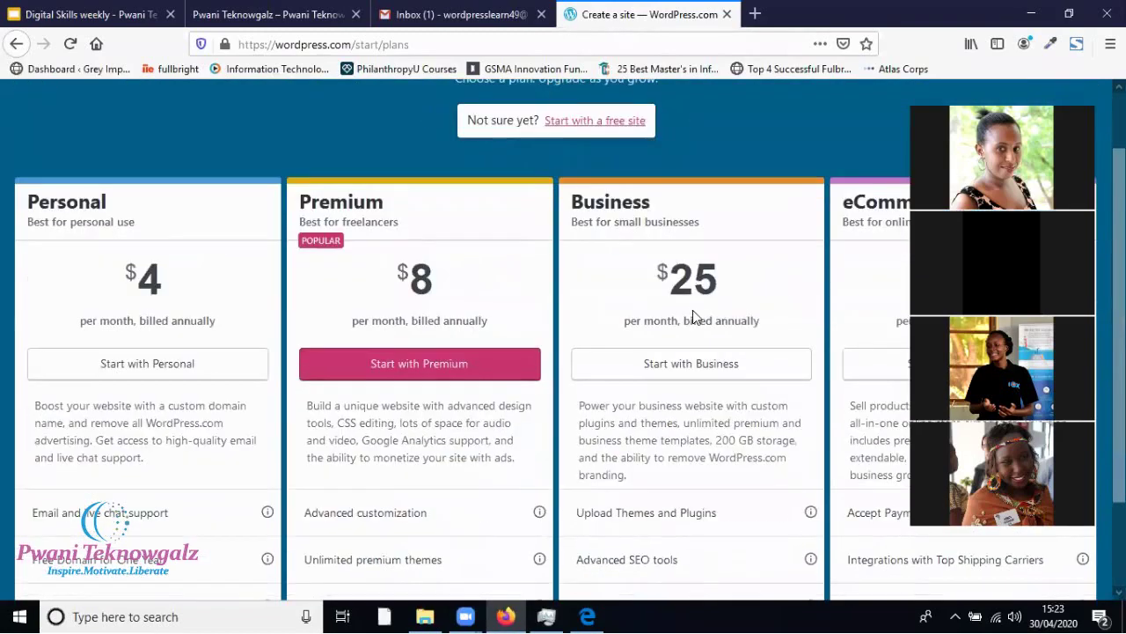
{"action": "scroll", "coordinate": [696, 315], "scroll_direction": "up", "scroll_amount": 2}
{"action": "scroll", "coordinate": [693, 315], "scroll_direction": "down", "scroll_amount": 2}
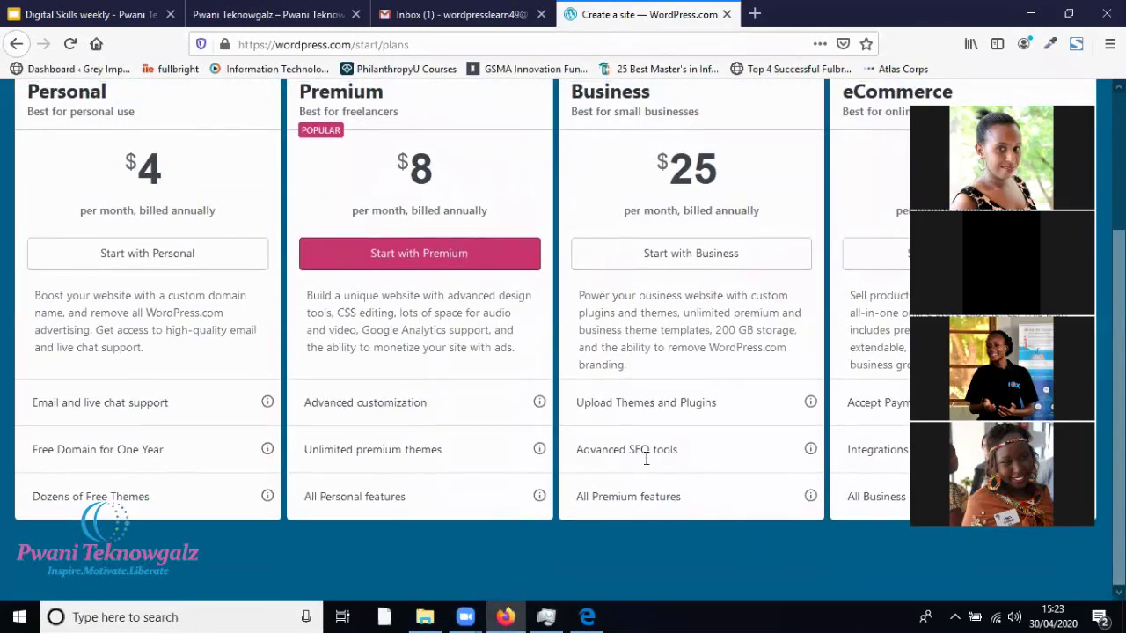
{"action": "scroll", "coordinate": [649, 460], "scroll_direction": "up", "scroll_amount": 2}
{"action": "scroll", "coordinate": [648, 464], "scroll_direction": "down", "scroll_amount": 2}
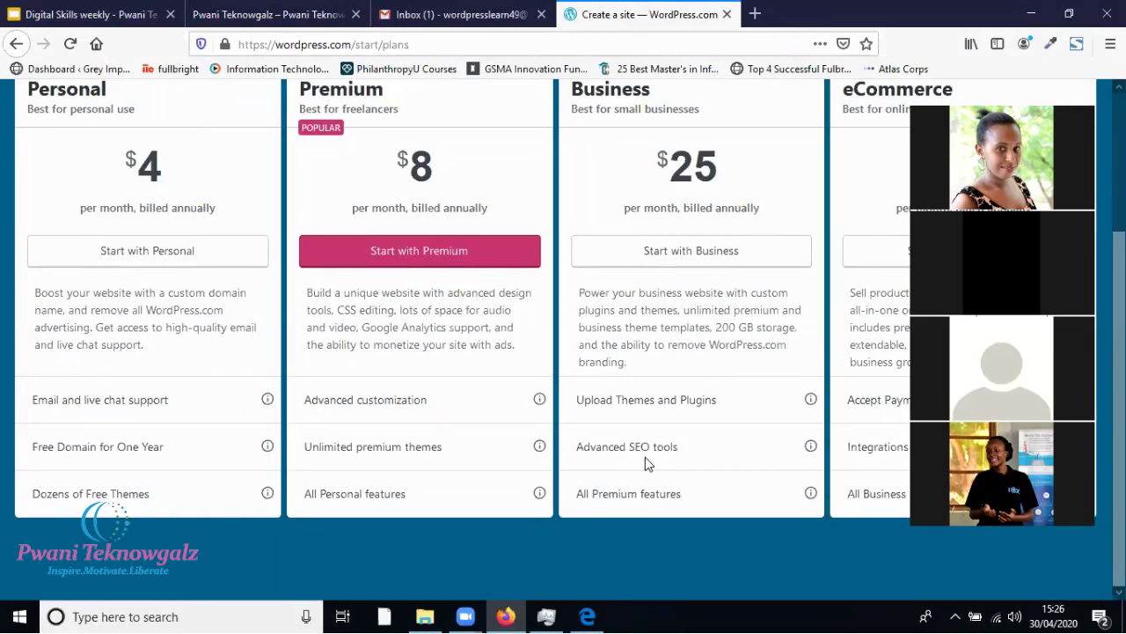
{"action": "mouse_move", "coordinate": [463, 614]}
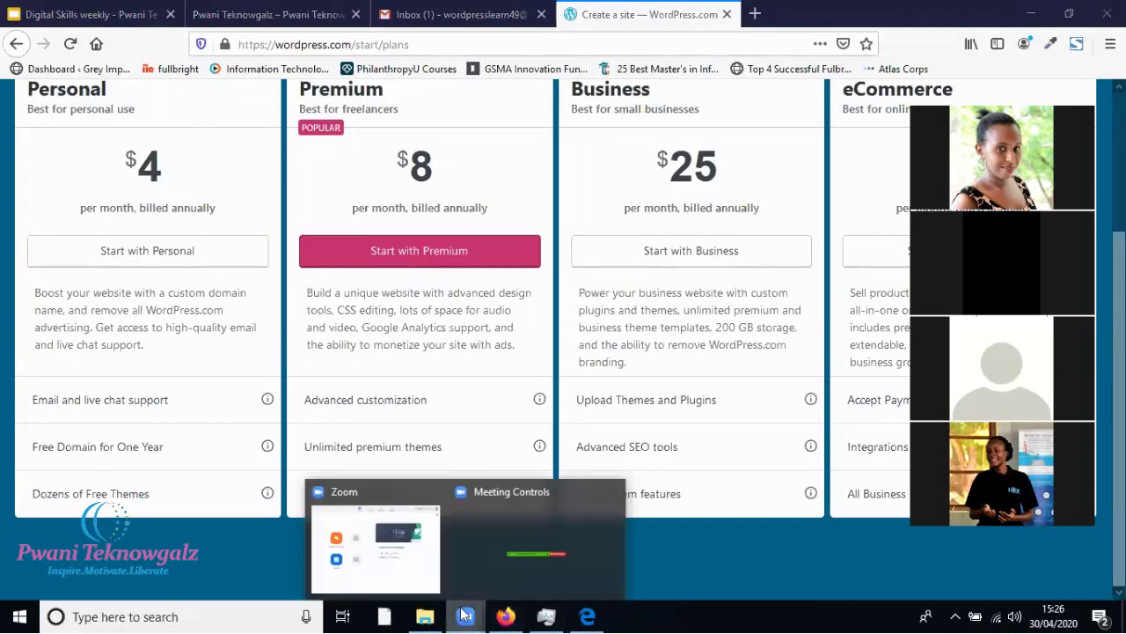
{"action": "mouse_move", "coordinate": [447, 552]}
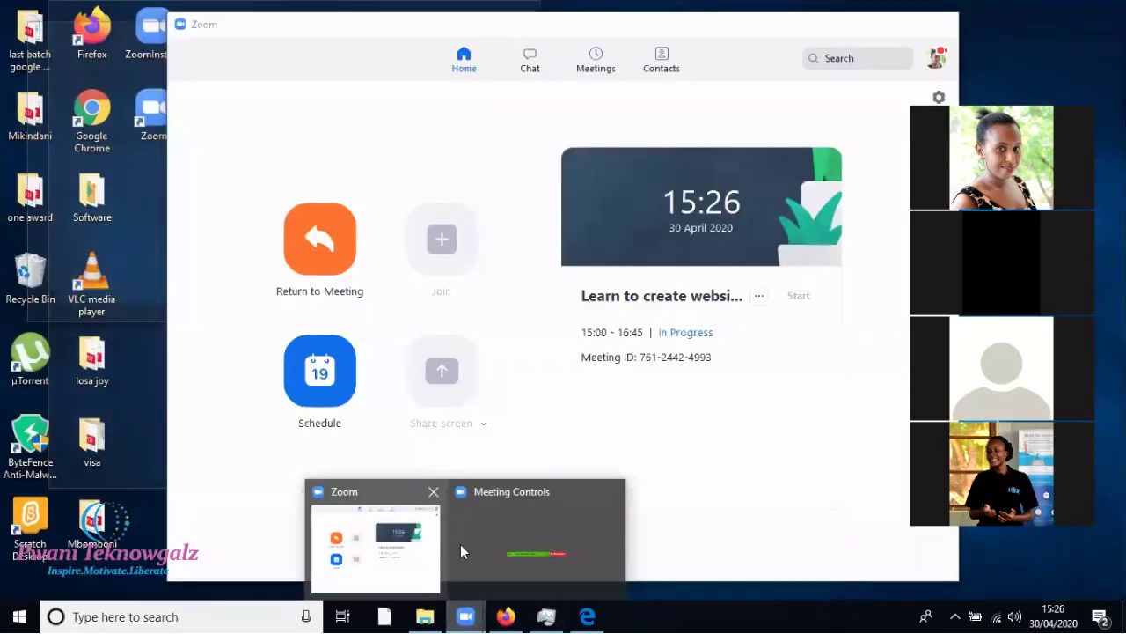
{"action": "mouse_move", "coordinate": [473, 536]}
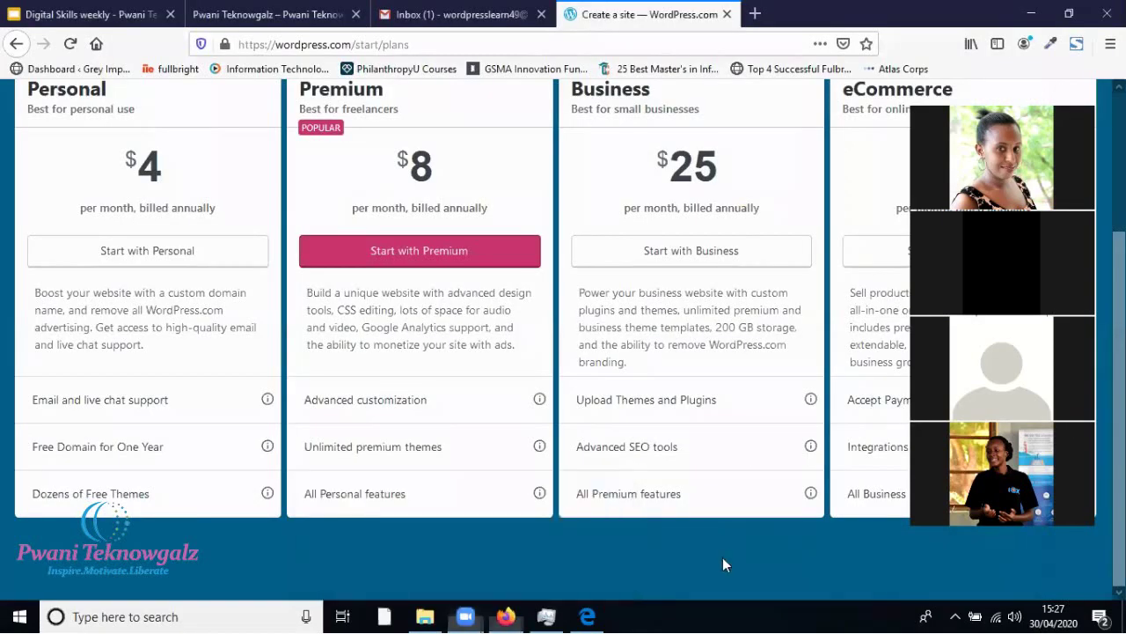
Skip the paid plans and start with a free site.
{"action": "scroll", "coordinate": [723, 557], "scroll_direction": "up", "scroll_amount": 2}
{"action": "scroll", "coordinate": [722, 557], "scroll_direction": "down", "scroll_amount": 2}
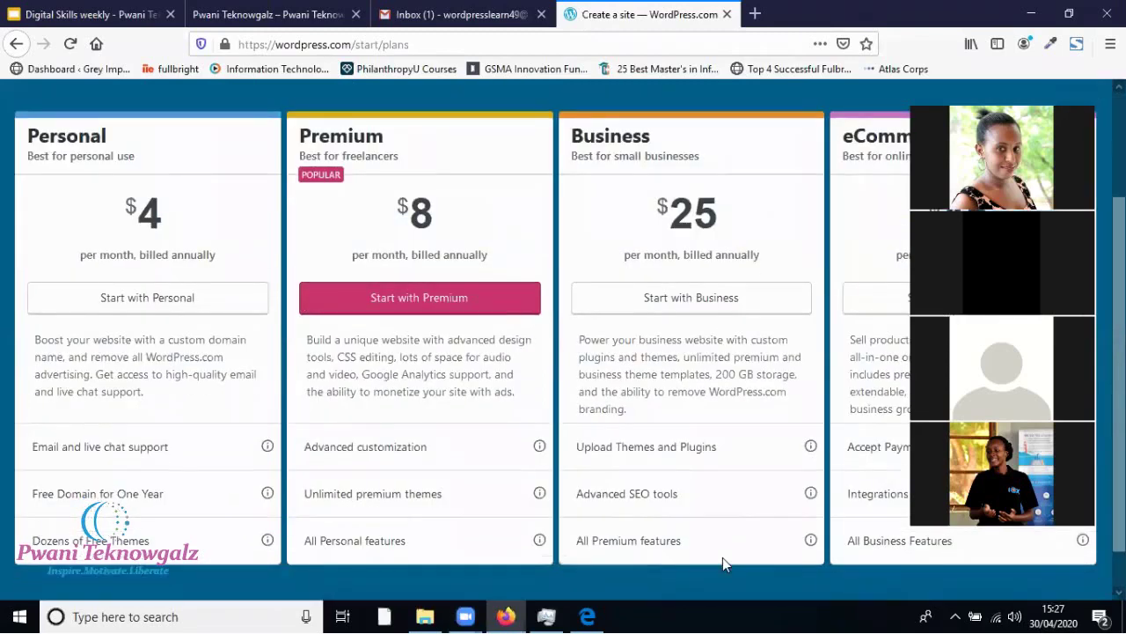
{"action": "scroll", "coordinate": [722, 557], "scroll_direction": "up", "scroll_amount": 2}
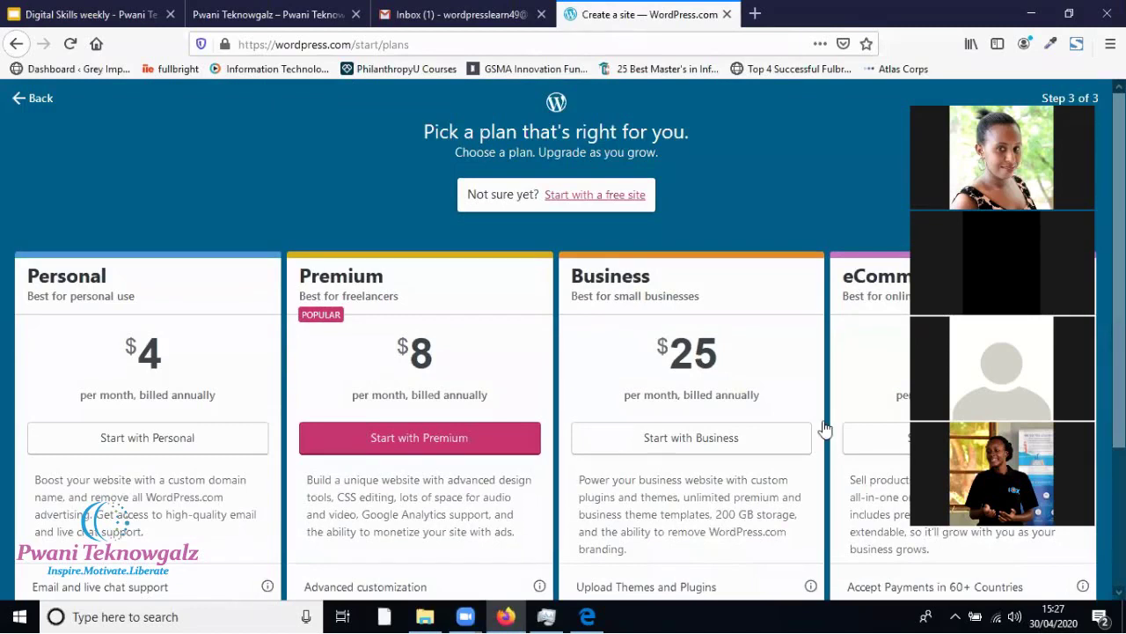
{"action": "scroll", "coordinate": [736, 195], "scroll_direction": "down", "scroll_amount": 1}
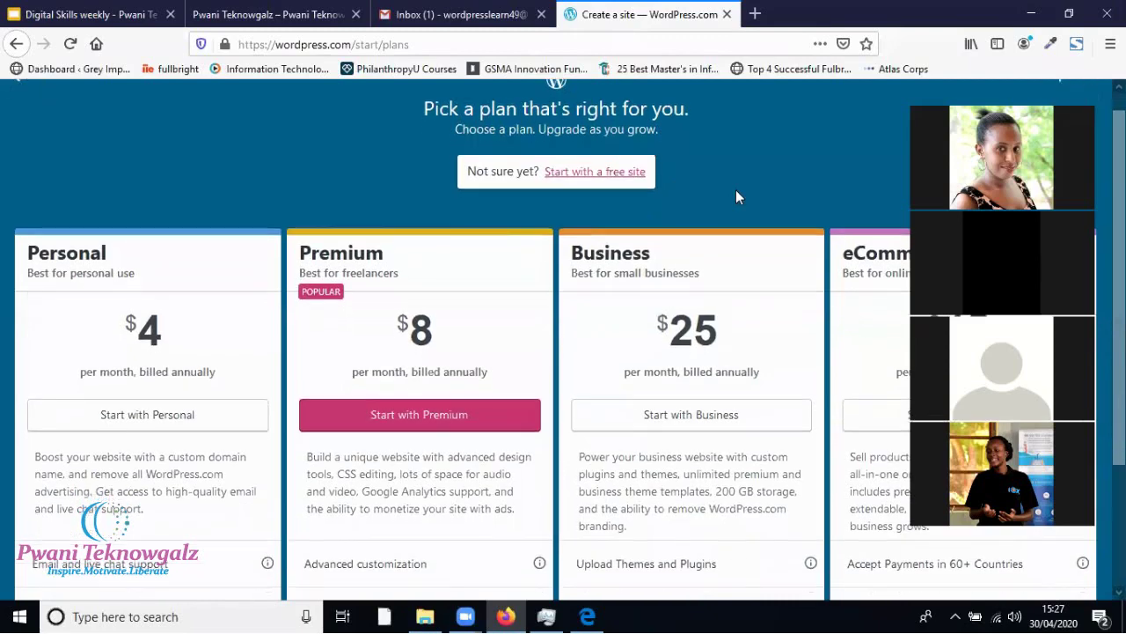
{"action": "scroll", "coordinate": [735, 195], "scroll_direction": "up", "scroll_amount": 1}
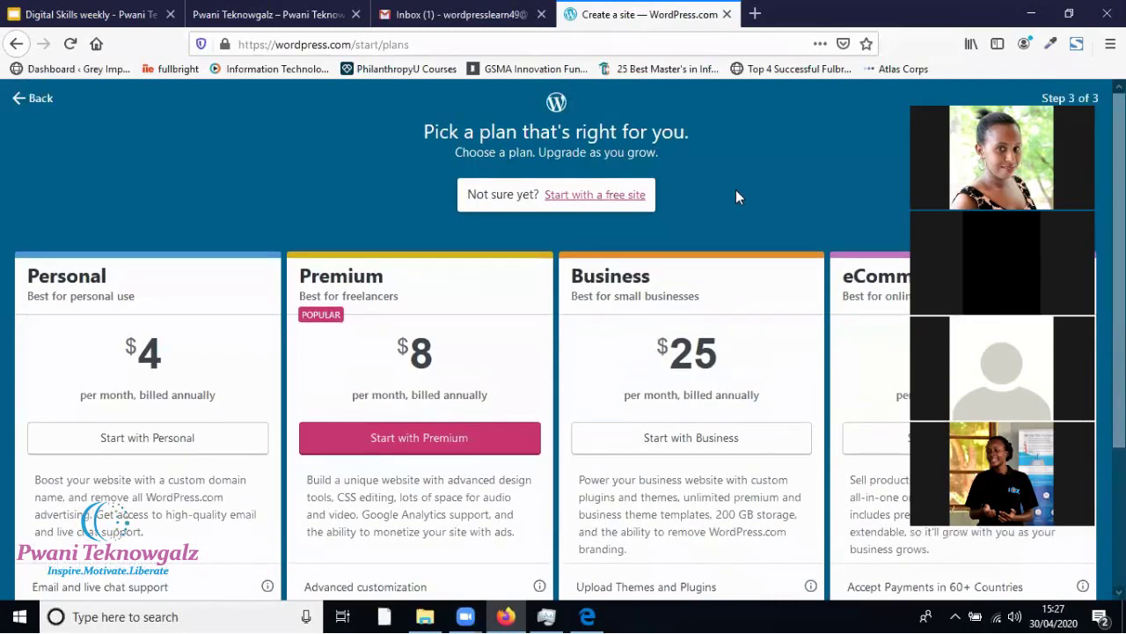
{"action": "left_click", "coordinate": [583, 201]}
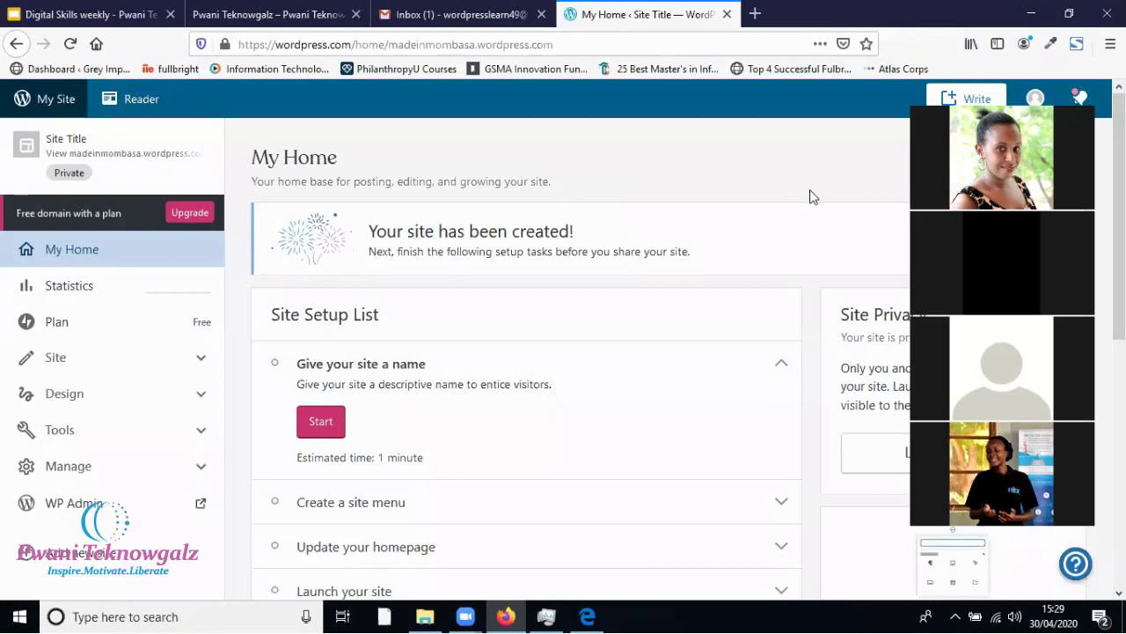
Review the new site's My Home page and look at the Pwani Teknowgalz website before returning to it.
{"action": "scroll", "coordinate": [813, 196], "scroll_direction": "down", "scroll_amount": 1}
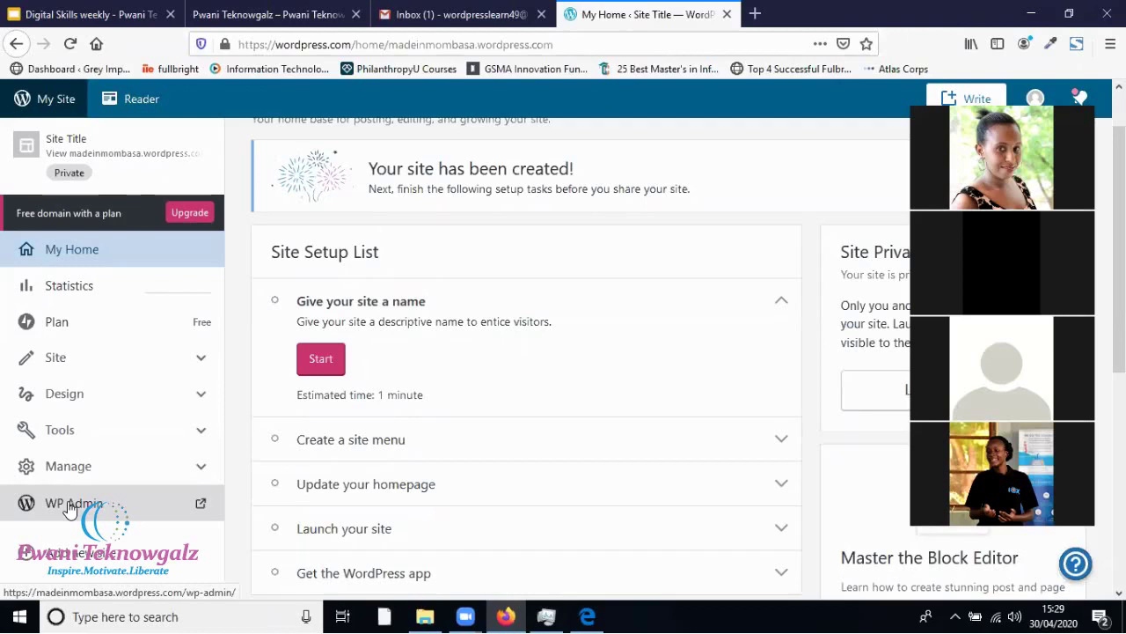
{"action": "left_click", "coordinate": [239, 21]}
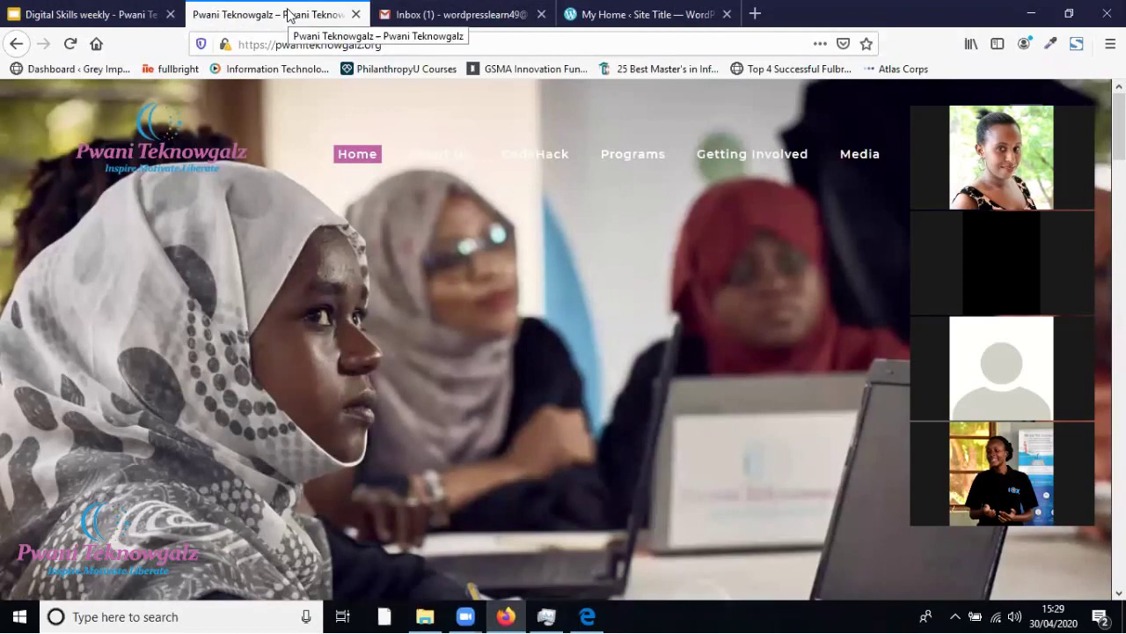
{"action": "left_click", "coordinate": [639, 17]}
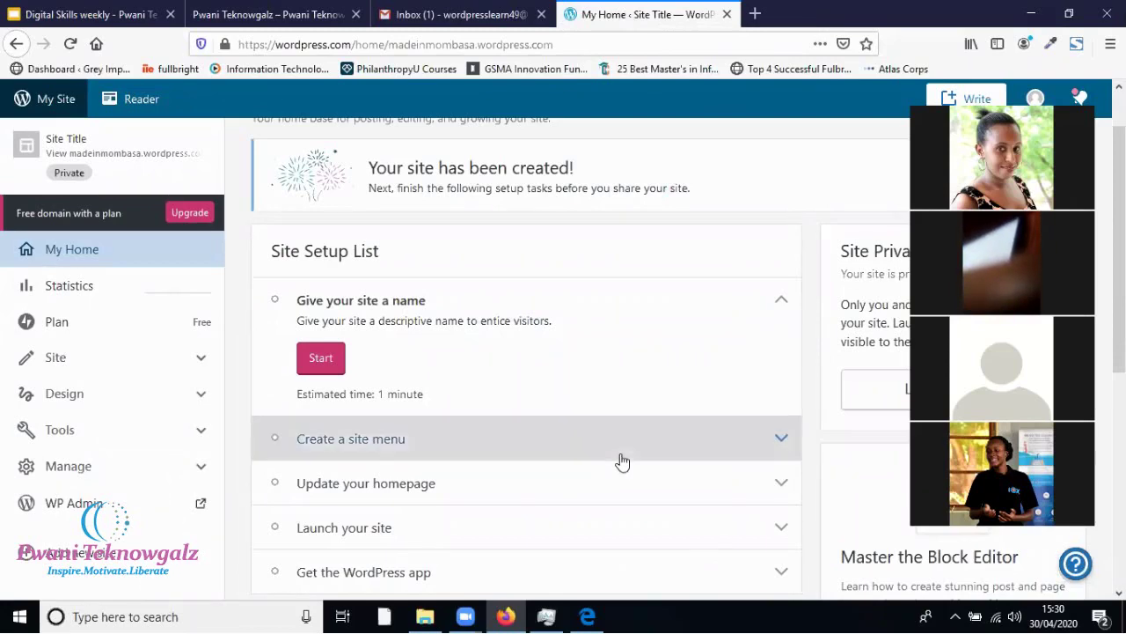
{"action": "scroll", "coordinate": [622, 461], "scroll_direction": "down", "scroll_amount": 3}
{"action": "scroll", "coordinate": [620, 455], "scroll_direction": "up", "scroll_amount": 4}
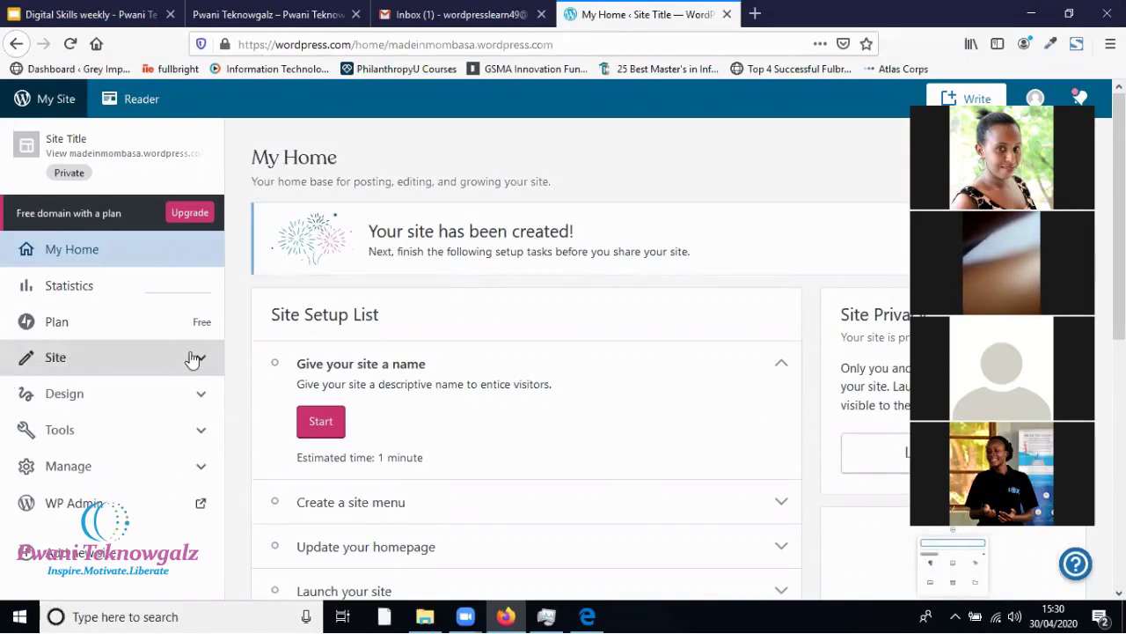
Expand the Site and Manage sections of the site navigation to see the entries they contain.
{"action": "left_click", "coordinate": [139, 363]}
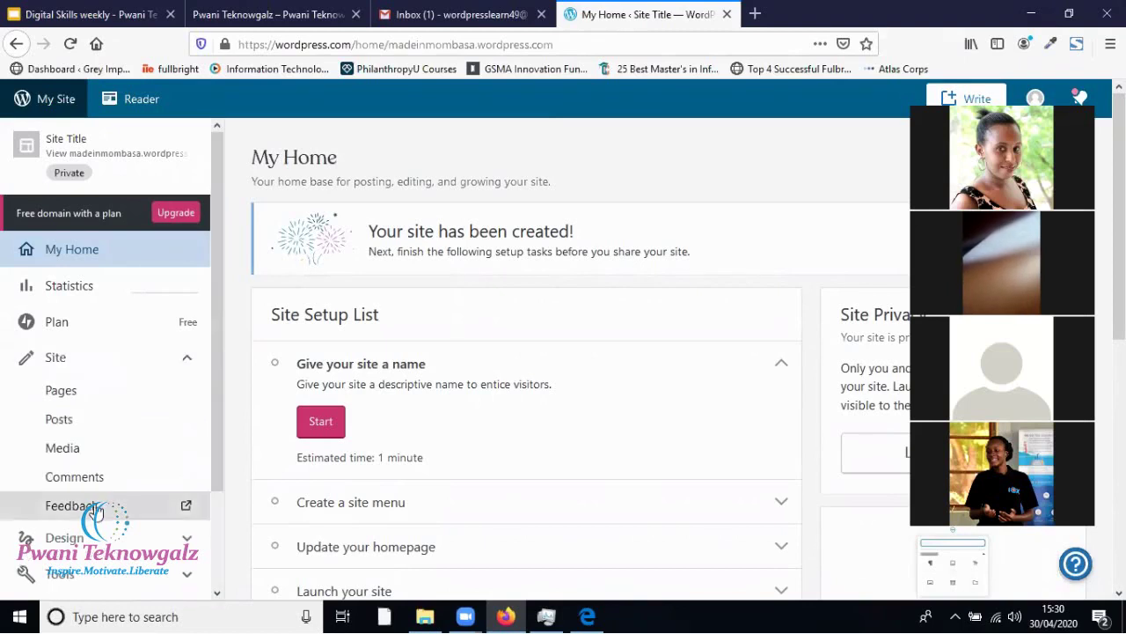
{"action": "scroll", "coordinate": [78, 292], "scroll_direction": "down", "scroll_amount": 2}
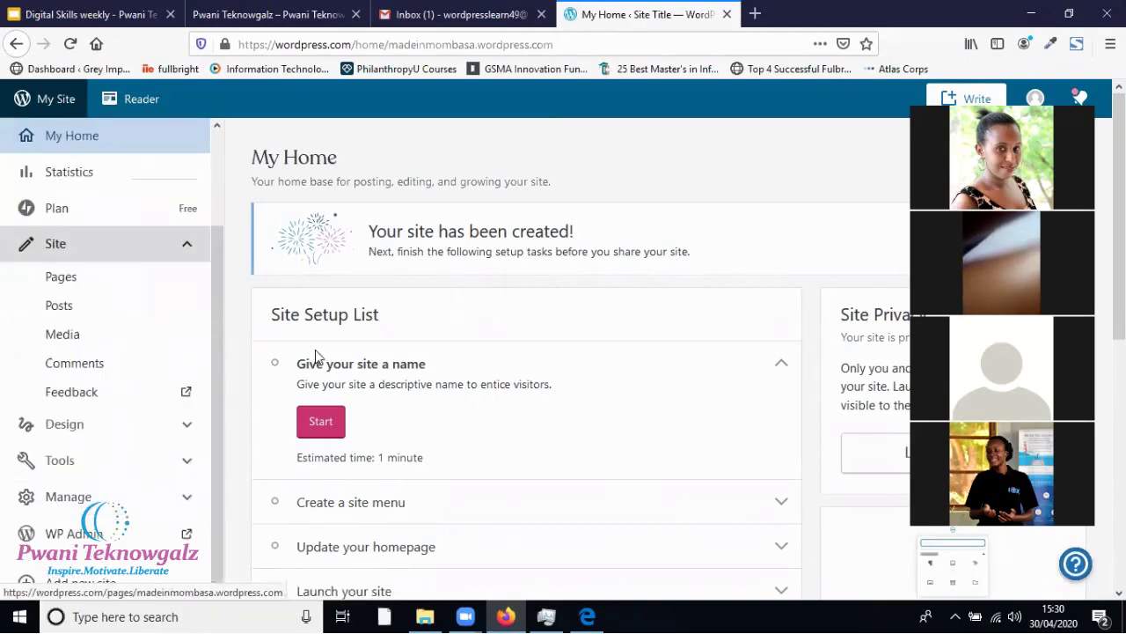
{"action": "left_click", "coordinate": [77, 498]}
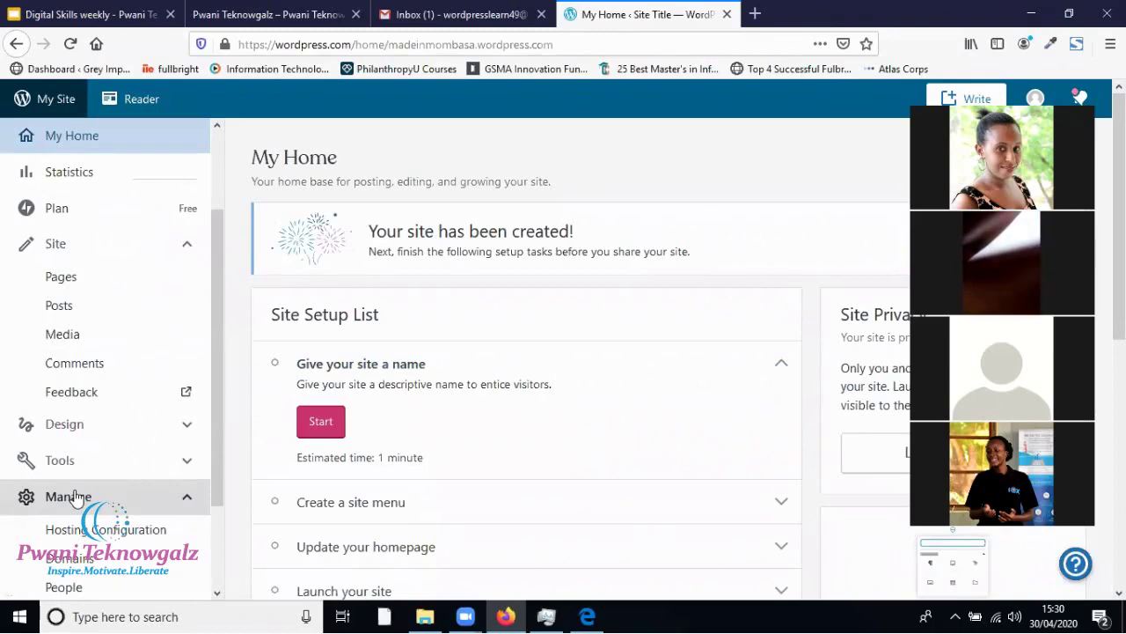
Review the Site Setup List, start the "Give your site a name" task and go to the Site Profile settings.
{"action": "scroll", "coordinate": [519, 426], "scroll_direction": "down", "scroll_amount": 3}
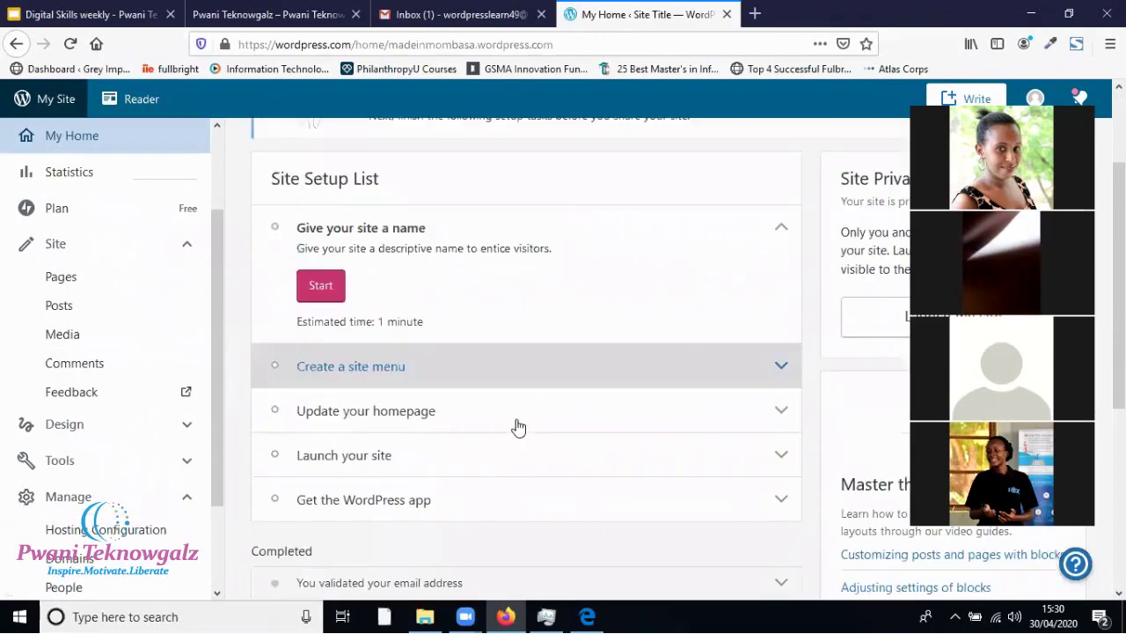
{"action": "scroll", "coordinate": [518, 427], "scroll_direction": "down", "scroll_amount": 2}
{"action": "scroll", "coordinate": [518, 427], "scroll_direction": "up", "scroll_amount": 2}
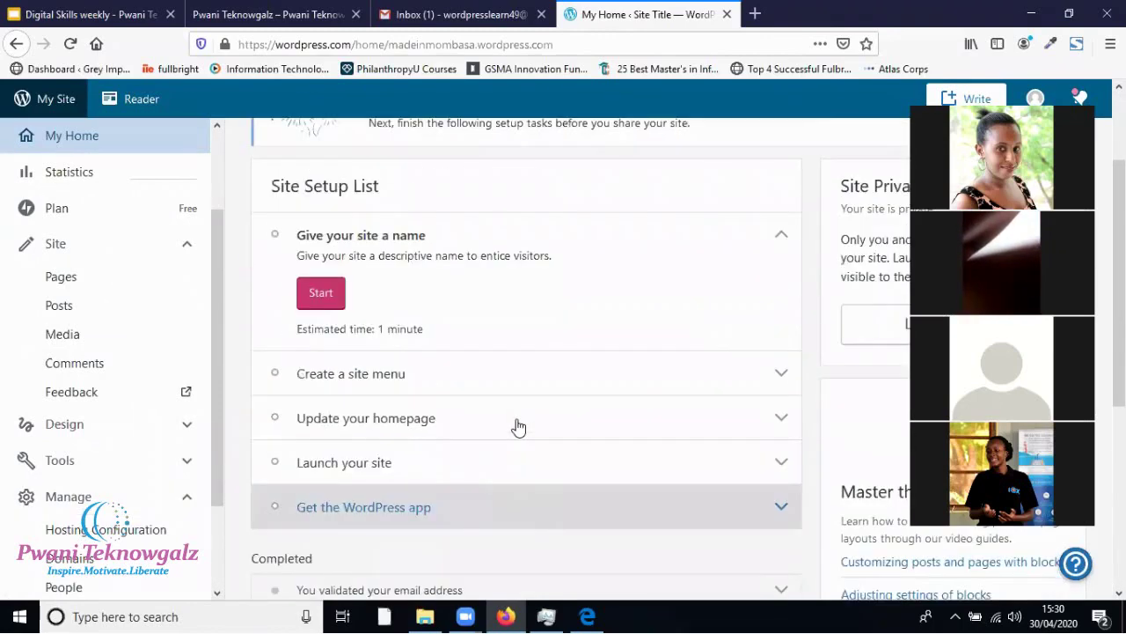
{"action": "scroll", "coordinate": [518, 427], "scroll_direction": "up", "scroll_amount": 1}
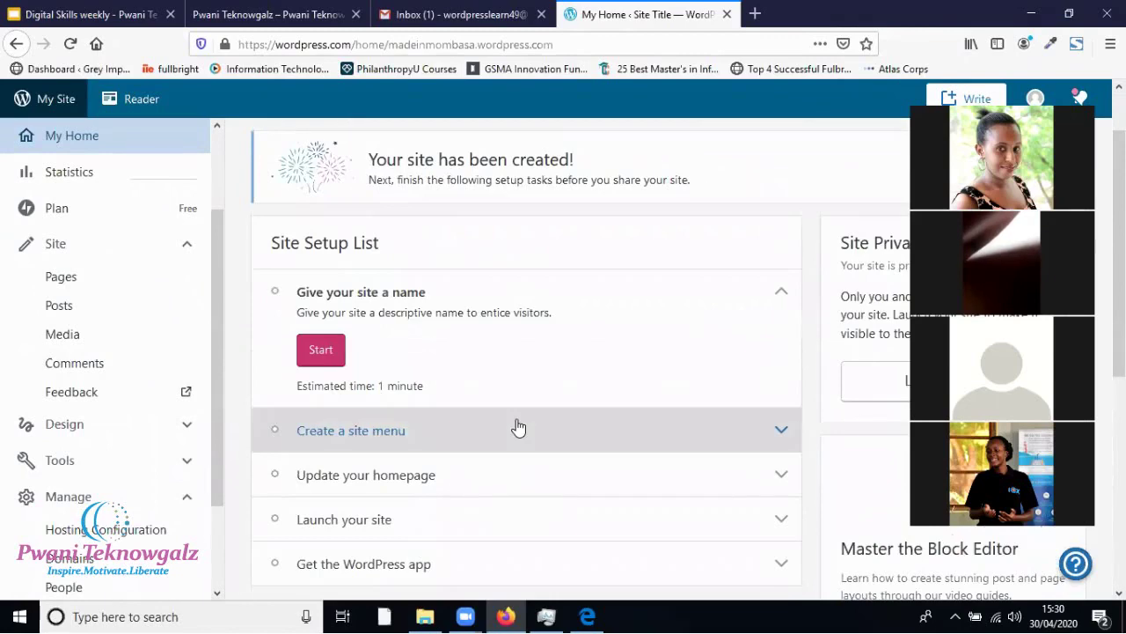
{"action": "scroll", "coordinate": [519, 426], "scroll_direction": "up", "scroll_amount": 1}
{"action": "scroll", "coordinate": [518, 427], "scroll_direction": "down", "scroll_amount": 2}
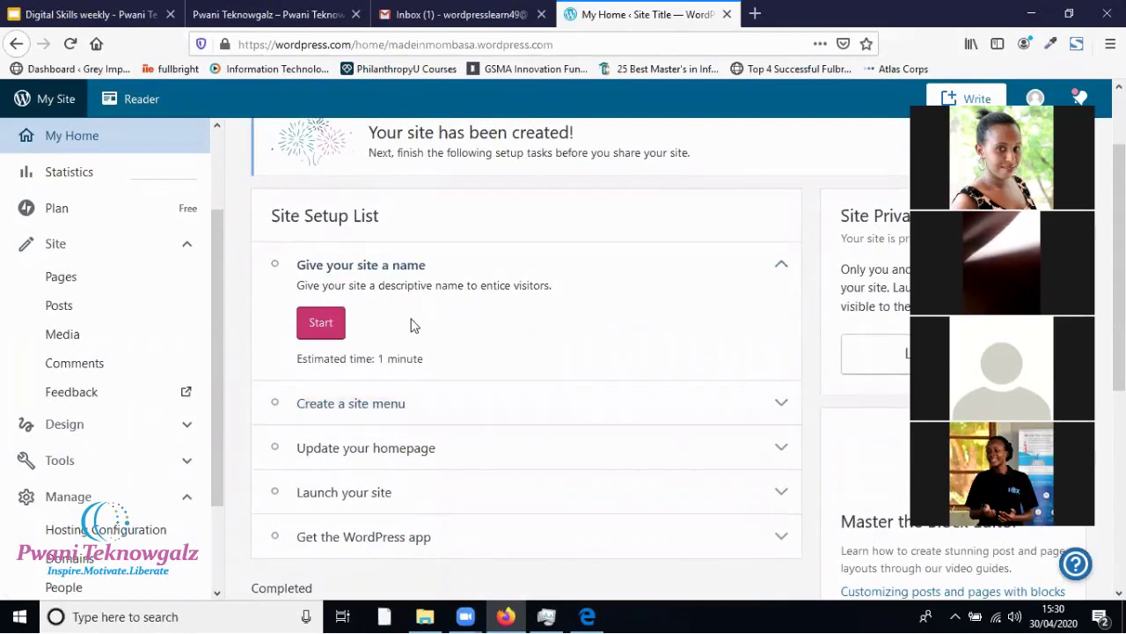
{"action": "left_click", "coordinate": [327, 335]}
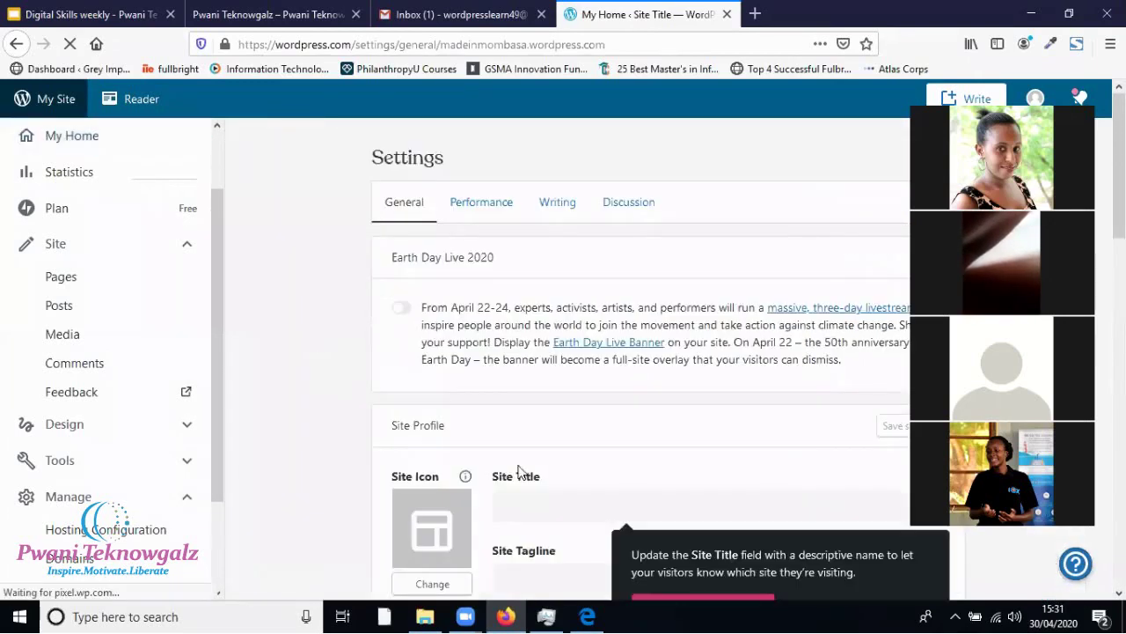
{"action": "scroll", "coordinate": [519, 473], "scroll_direction": "down", "scroll_amount": 3}
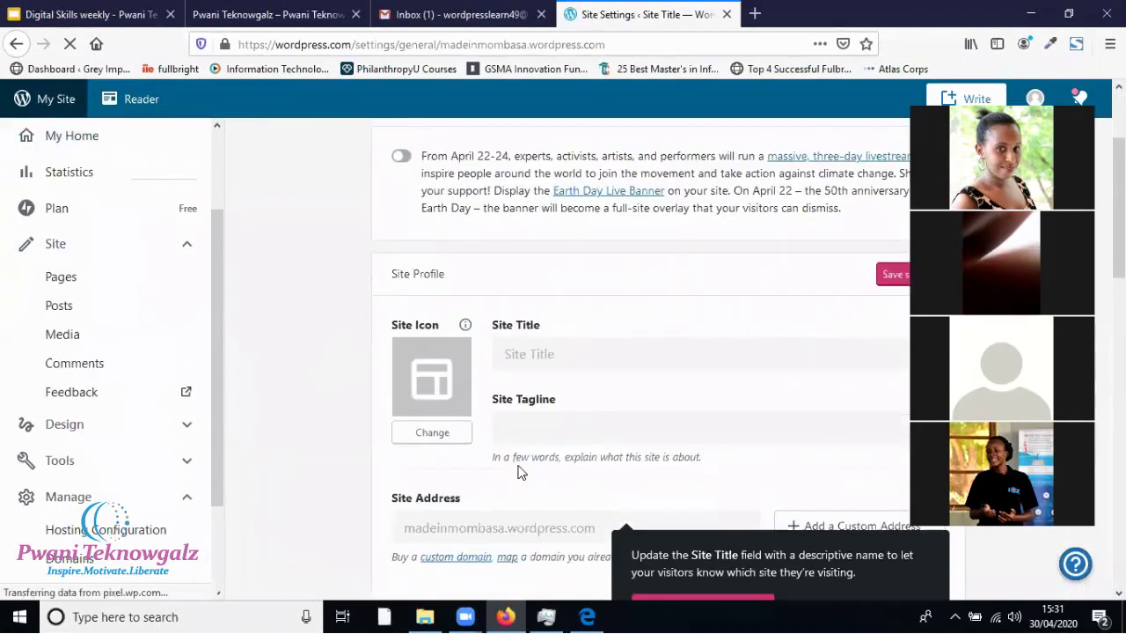
{"action": "scroll", "coordinate": [519, 468], "scroll_direction": "down", "scroll_amount": 2}
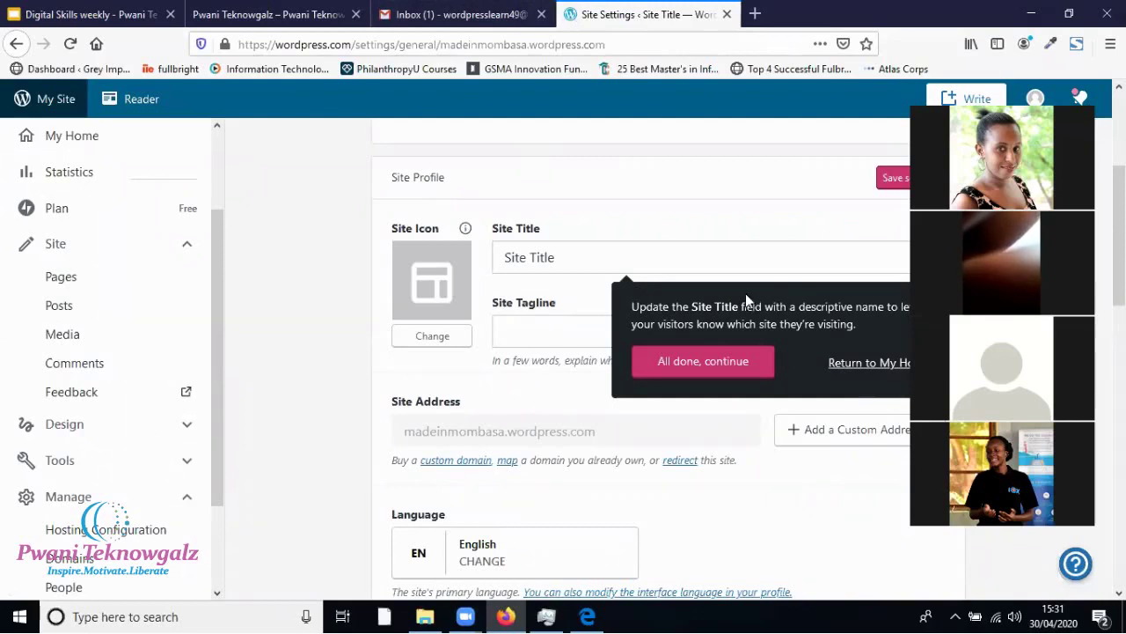
{"action": "left_click_drag", "start_coordinate": [709, 373], "coordinate": [742, 360]}
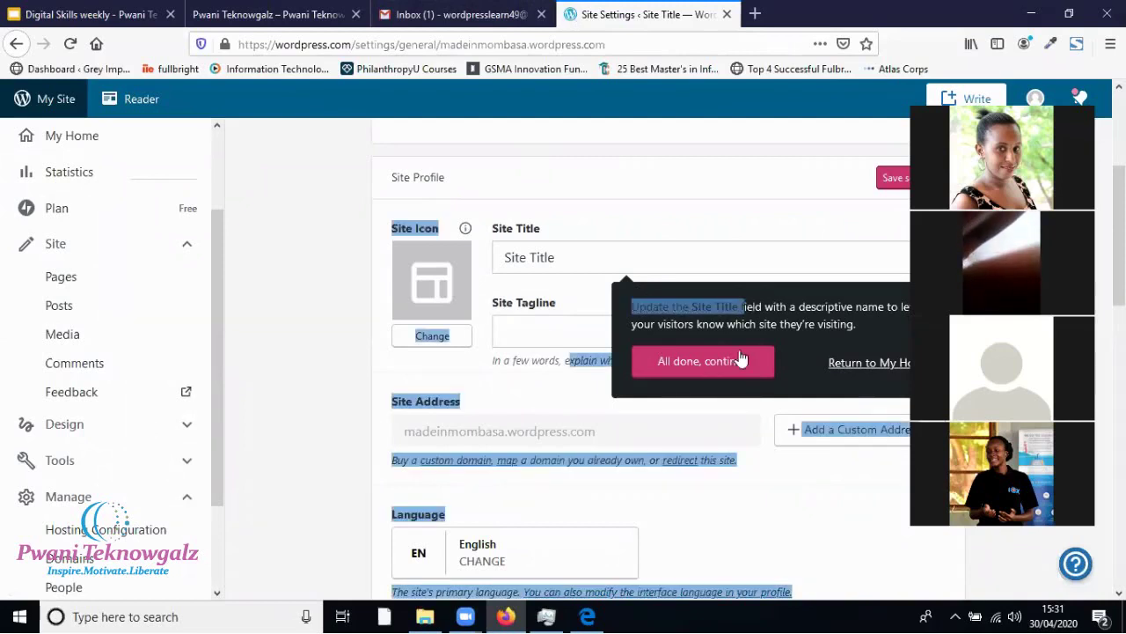
{"action": "left_click", "coordinate": [785, 353]}
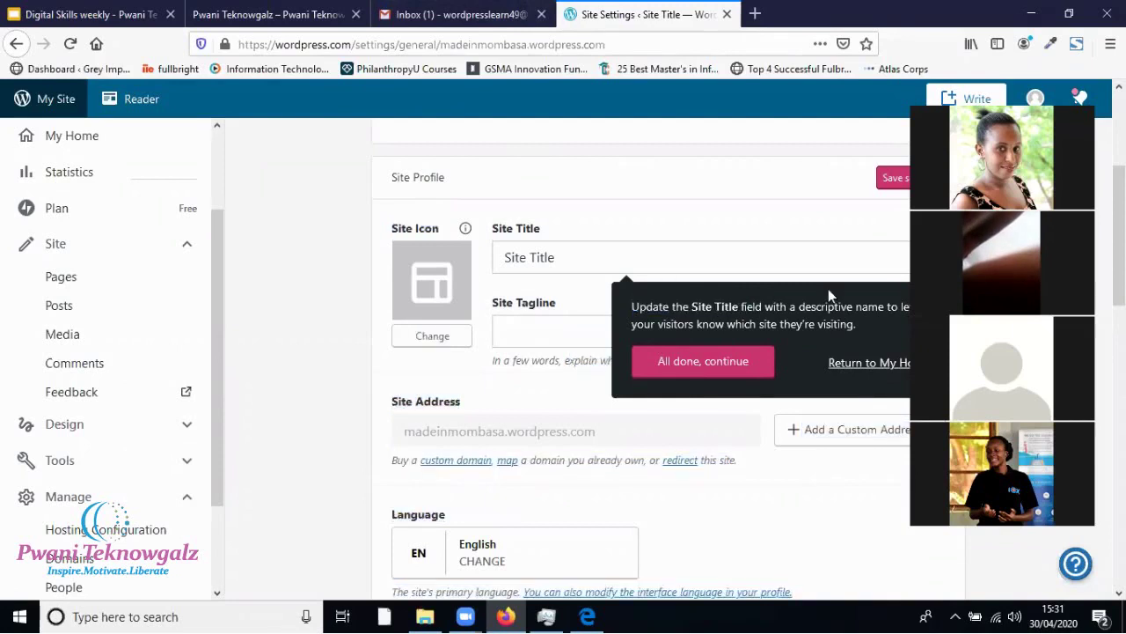
{"action": "left_click_drag", "start_coordinate": [767, 332], "coordinate": [834, 306]}
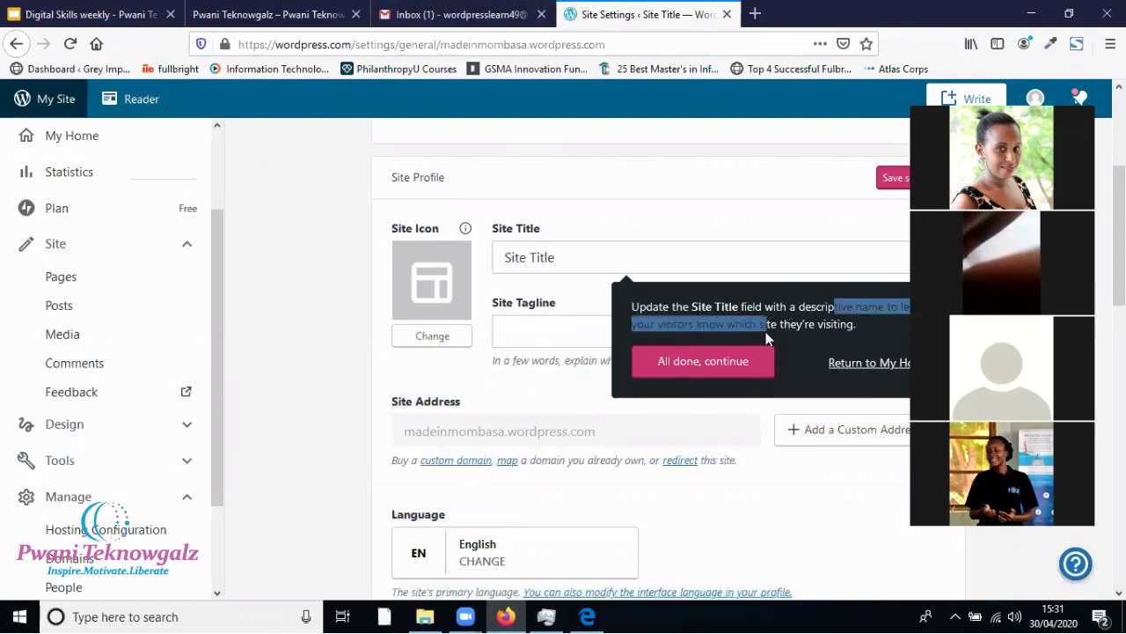
Replace the placeholder site title with "madeinmombasa" and continue past the site title hint.
{"action": "left_click", "coordinate": [526, 256]}
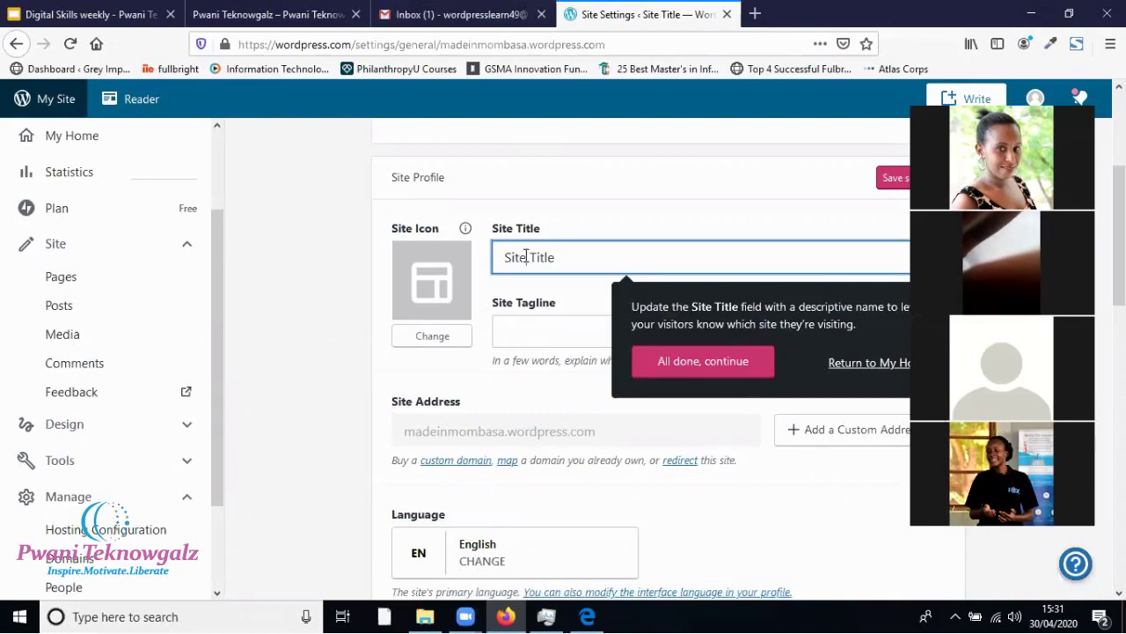
{"action": "type", "text": "made"}
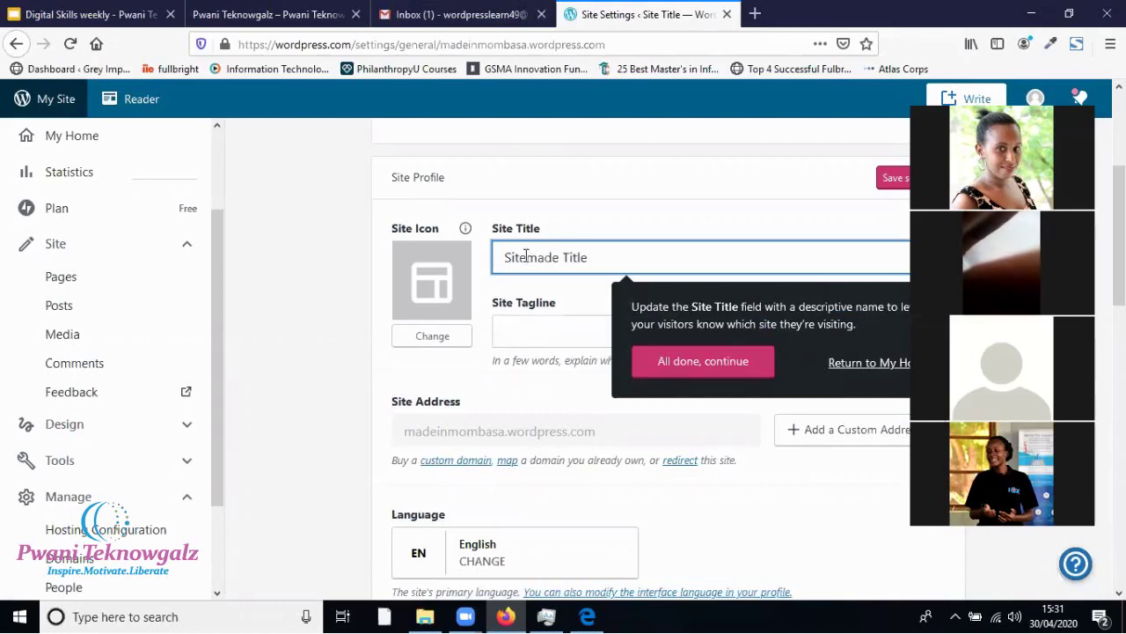
{"action": "triple_click", "coordinate": [526, 257]}
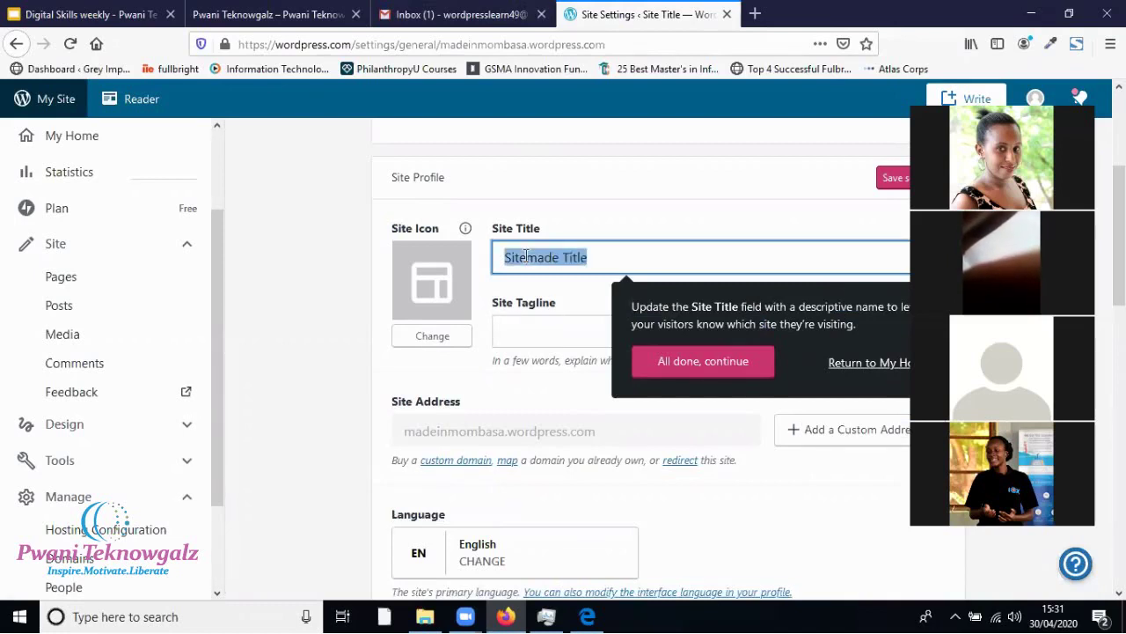
{"action": "type", "text": "madei"}
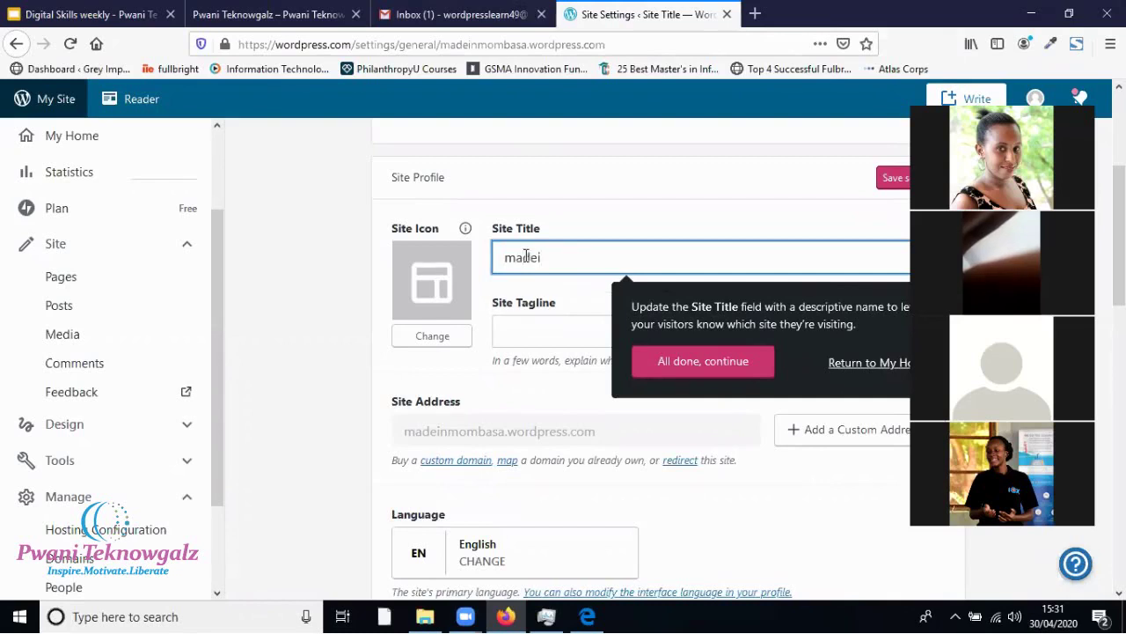
{"action": "type", "text": "nmombasa"}
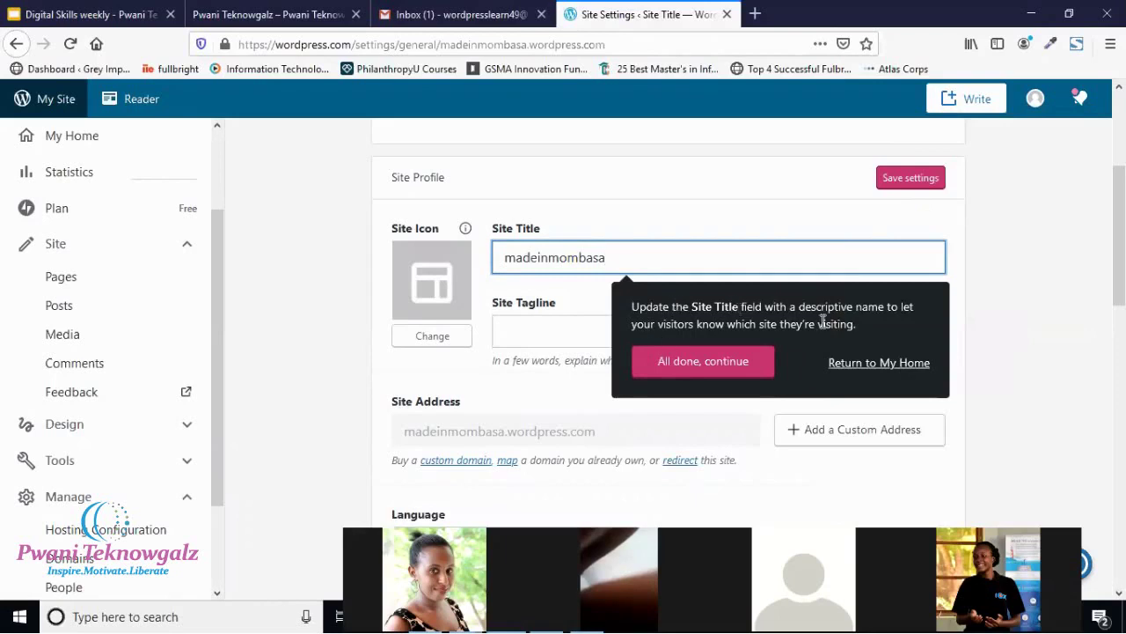
{"action": "left_click", "coordinate": [714, 365]}
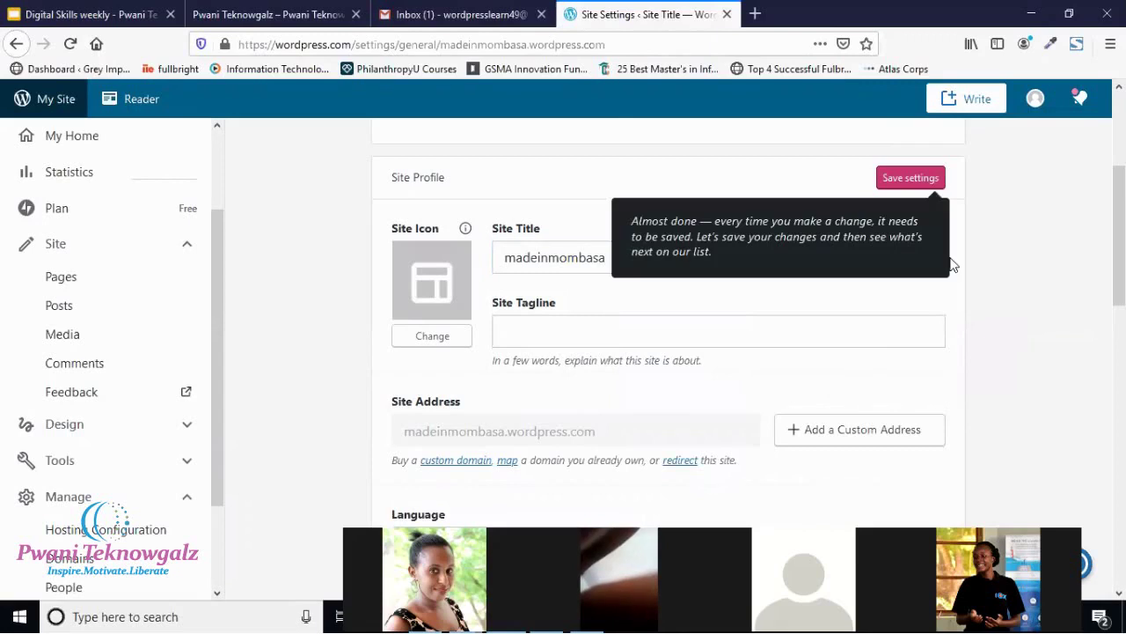
{"action": "scroll", "coordinate": [1016, 377], "scroll_direction": "down", "scroll_amount": 3}
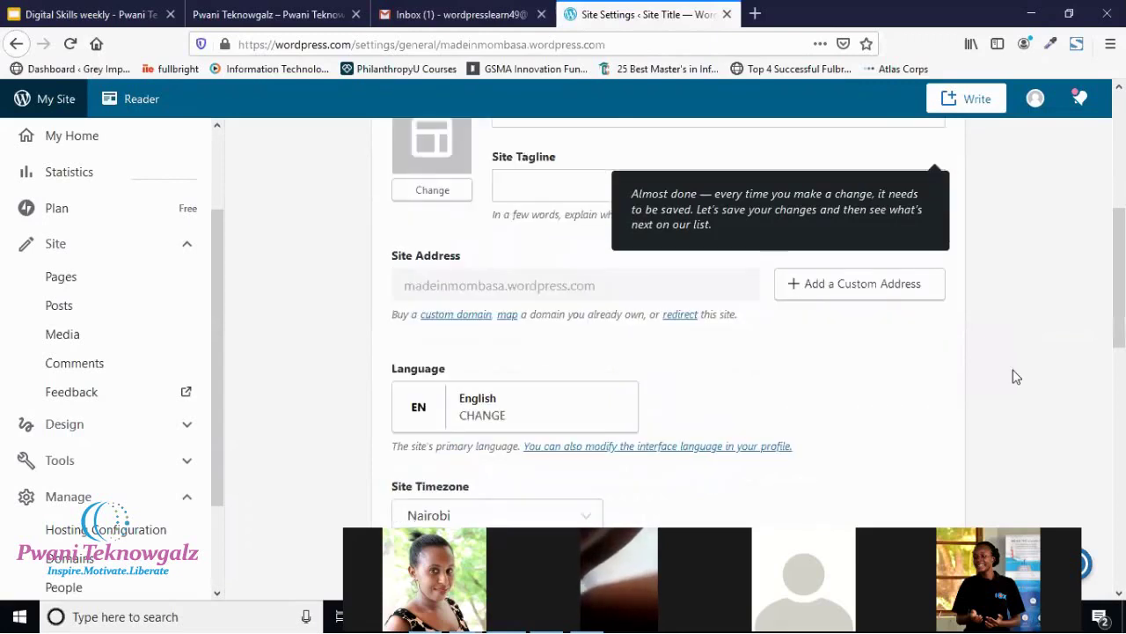
Set the site tagline to "madeinmombasa" and save the Site Profile settings.
{"action": "scroll", "coordinate": [1013, 377], "scroll_direction": "up", "scroll_amount": 1}
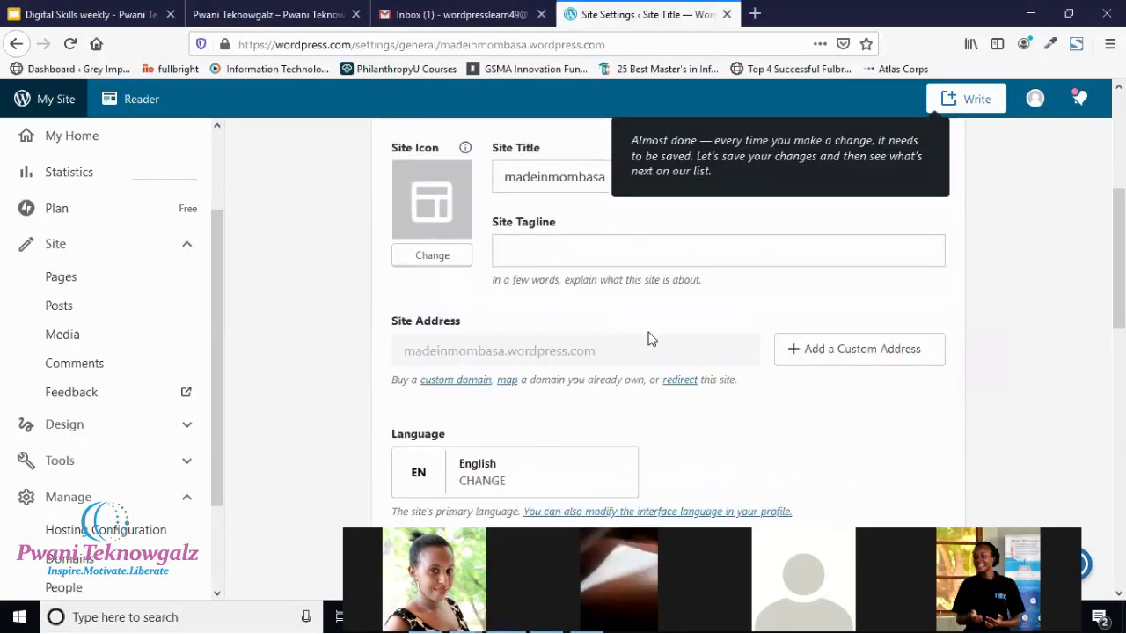
{"action": "left_click", "coordinate": [560, 245]}
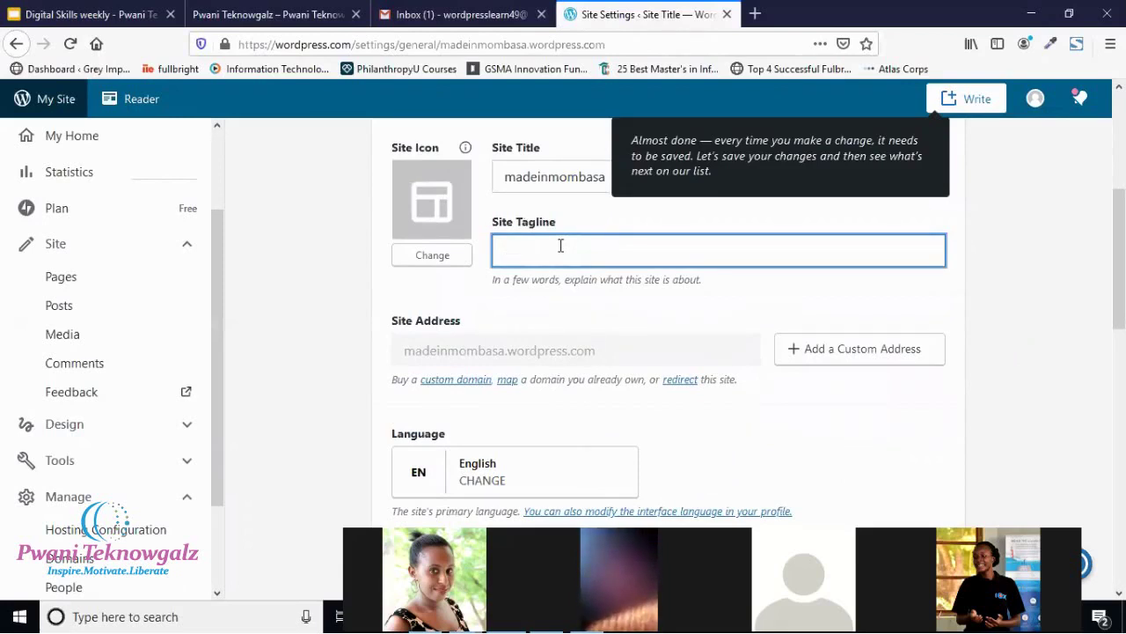
{"action": "type", "text": "madeinmombasa"}
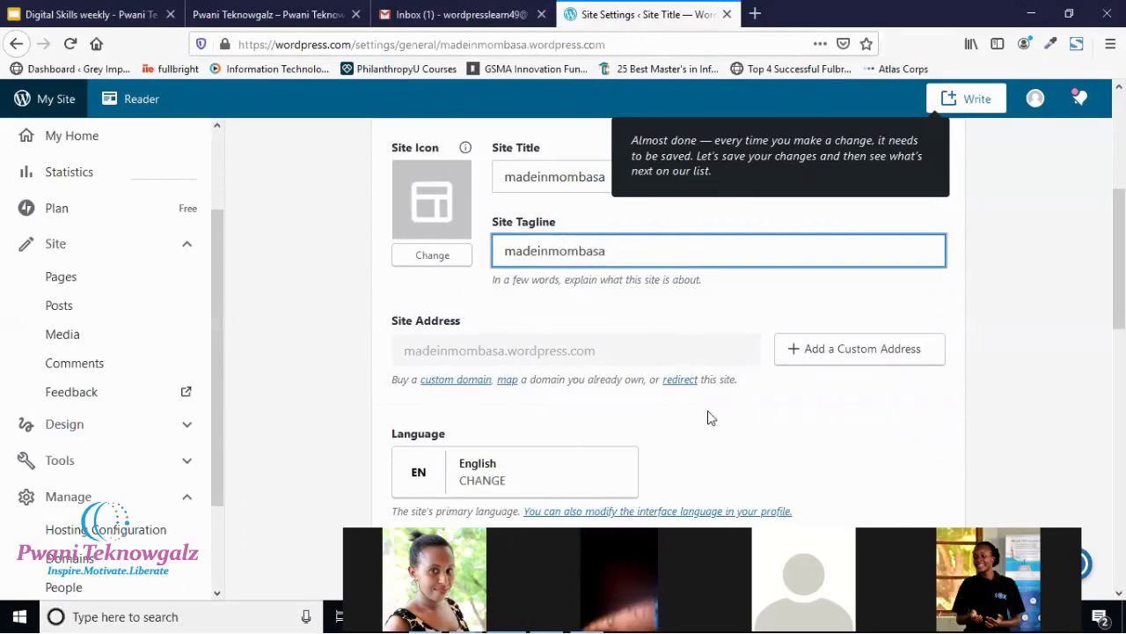
{"action": "scroll", "coordinate": [711, 418], "scroll_direction": "down", "scroll_amount": 1}
{"action": "scroll", "coordinate": [711, 418], "scroll_direction": "down", "scroll_amount": 1}
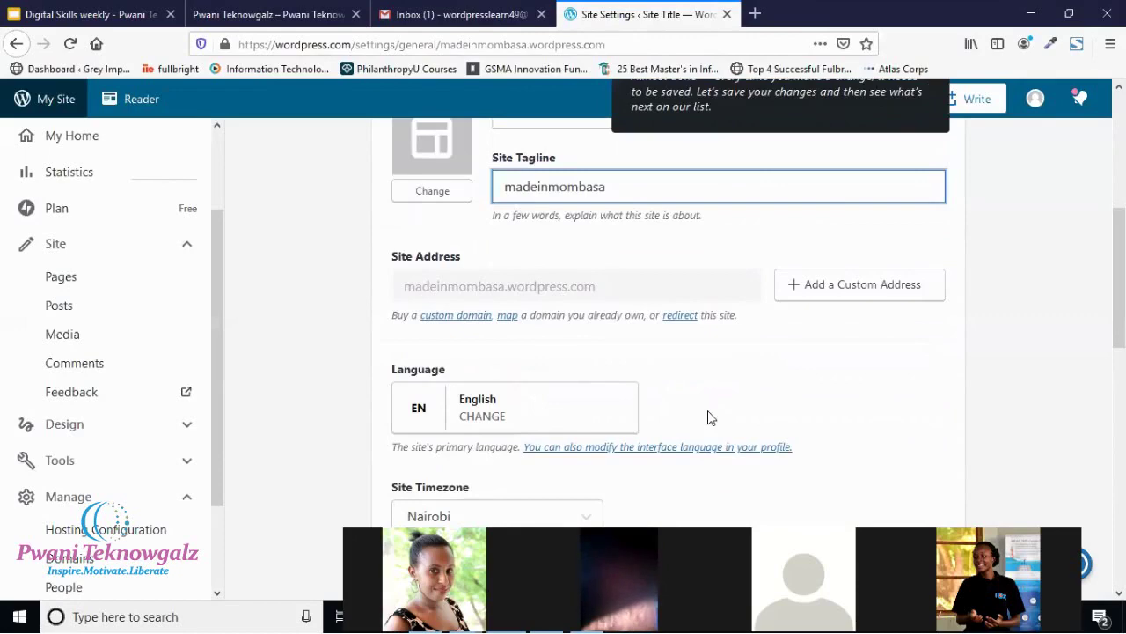
{"action": "scroll", "coordinate": [916, 293], "scroll_direction": "up", "scroll_amount": 3}
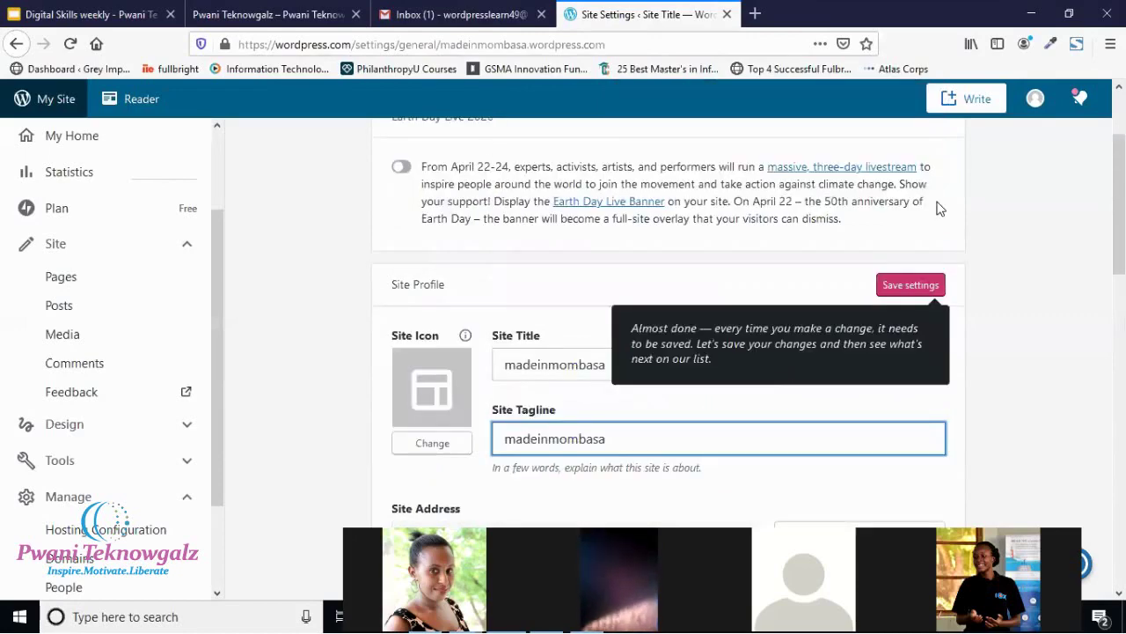
{"action": "scroll", "coordinate": [922, 264], "scroll_direction": "up", "scroll_amount": 1}
{"action": "scroll", "coordinate": [928, 252], "scroll_direction": "up", "scroll_amount": 1}
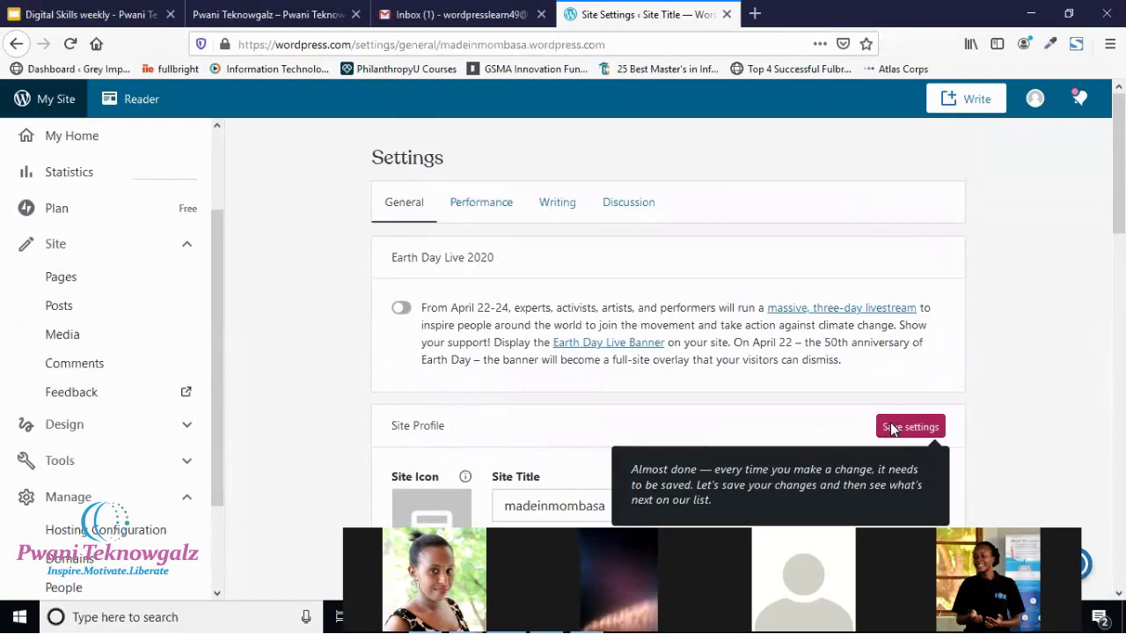
{"action": "left_click", "coordinate": [893, 428]}
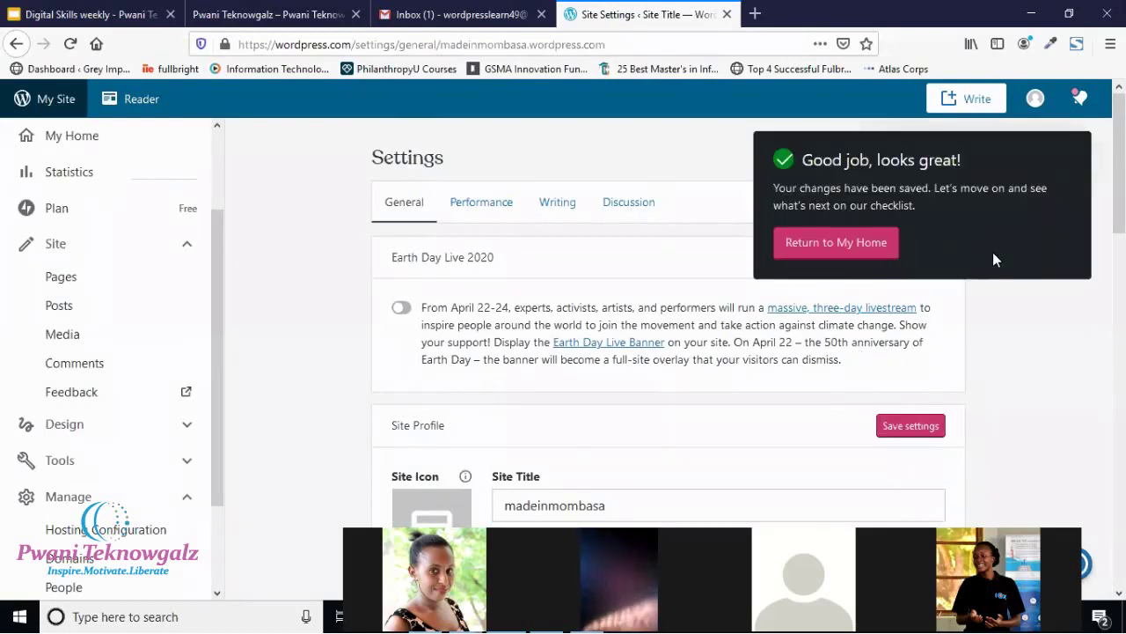
{"action": "left_click", "coordinate": [834, 246]}
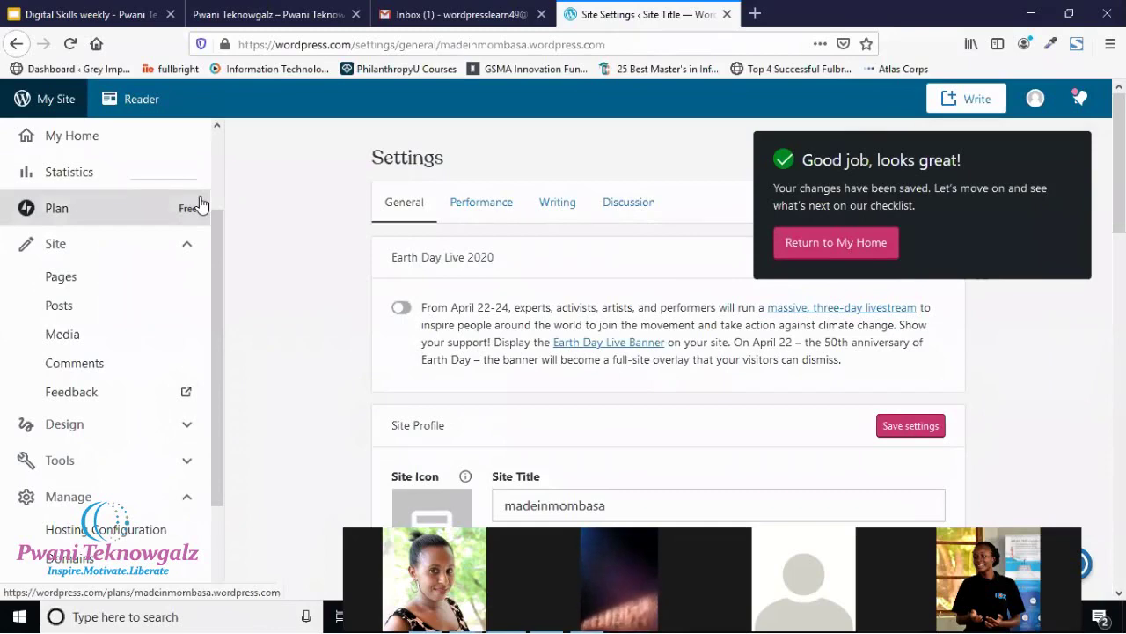
Look at the navigation menu of the Pwani Teknowgalz website as an example and return to the WordPress.com settings.
{"action": "left_click", "coordinate": [264, 11]}
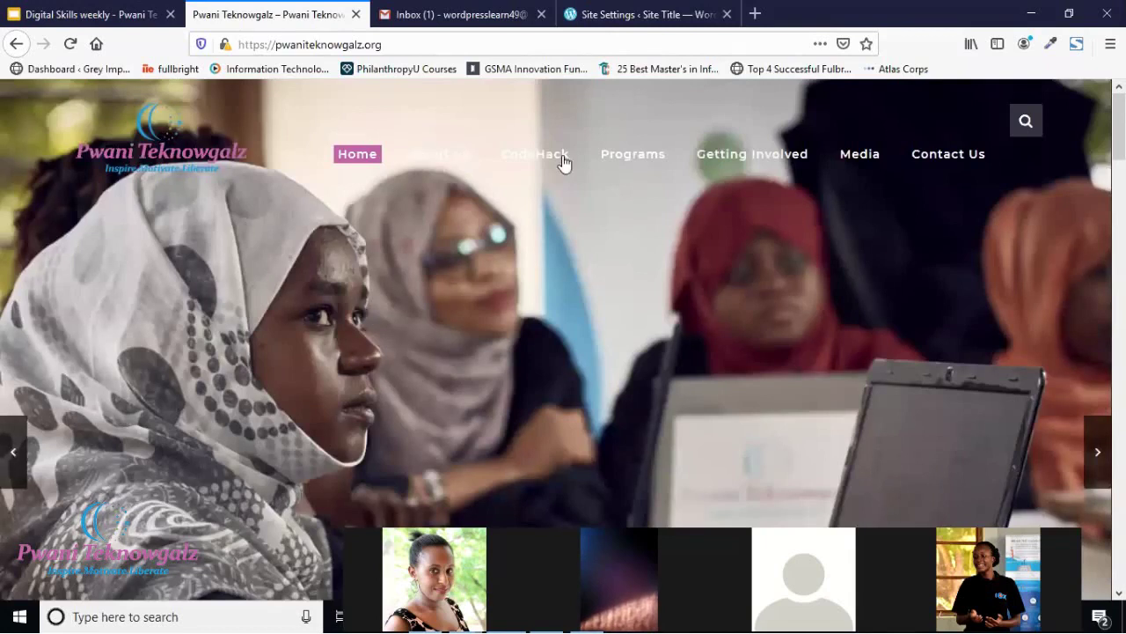
{"action": "mouse_move", "coordinate": [643, 163]}
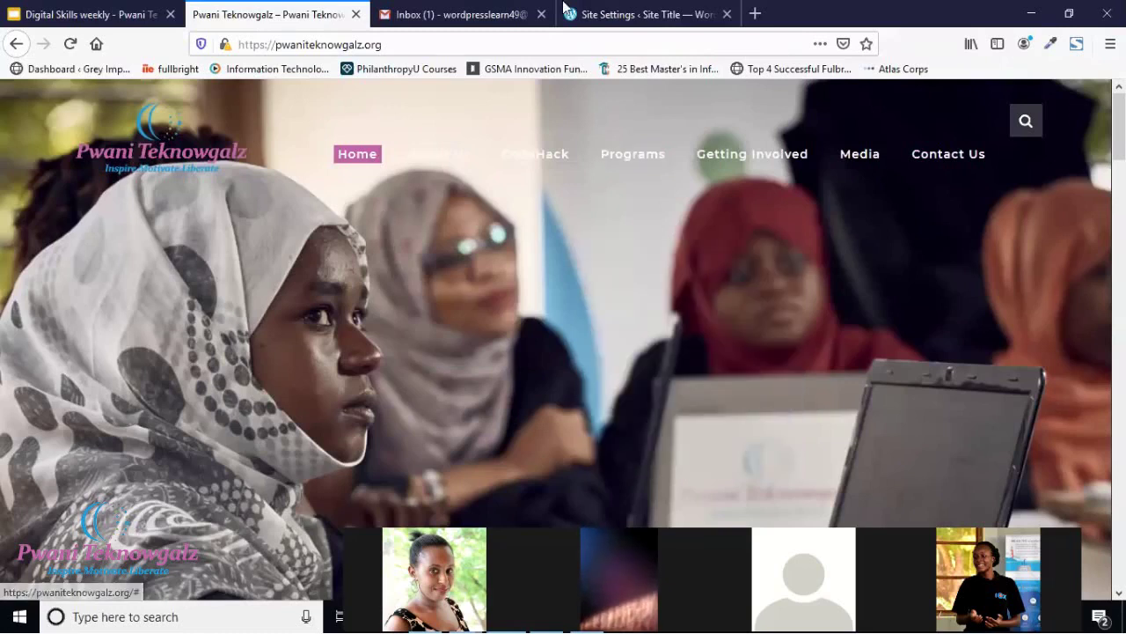
{"action": "left_click", "coordinate": [631, 9]}
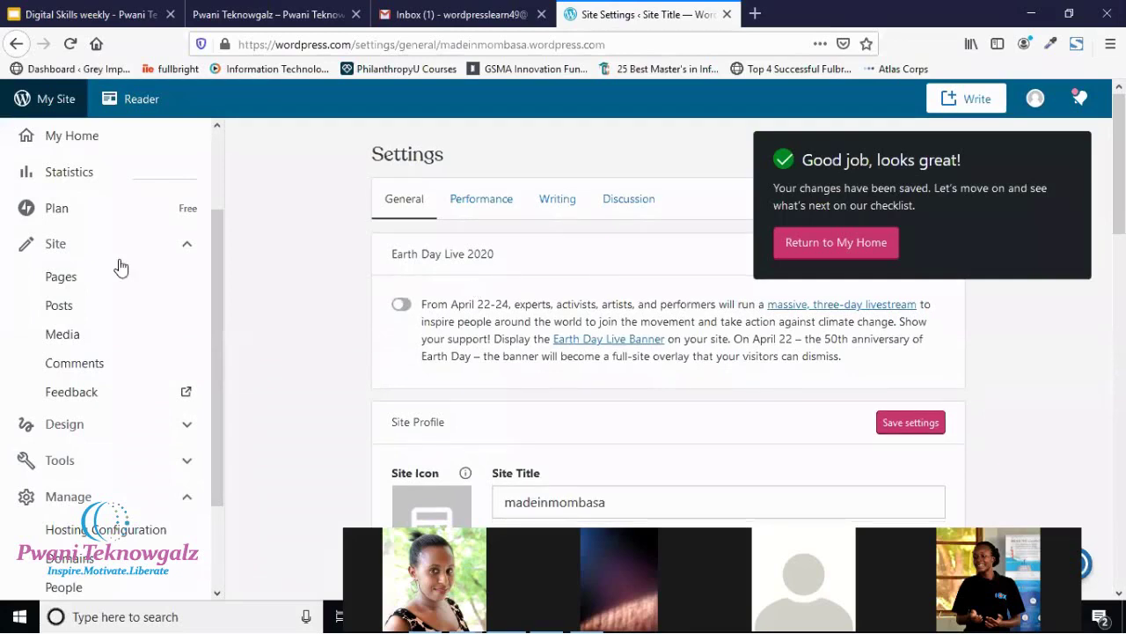
Open the site's Pages list and review the published pages.
{"action": "scroll", "coordinate": [118, 266], "scroll_direction": "down", "scroll_amount": 1}
{"action": "scroll", "coordinate": [155, 365], "scroll_direction": "up", "scroll_amount": 1}
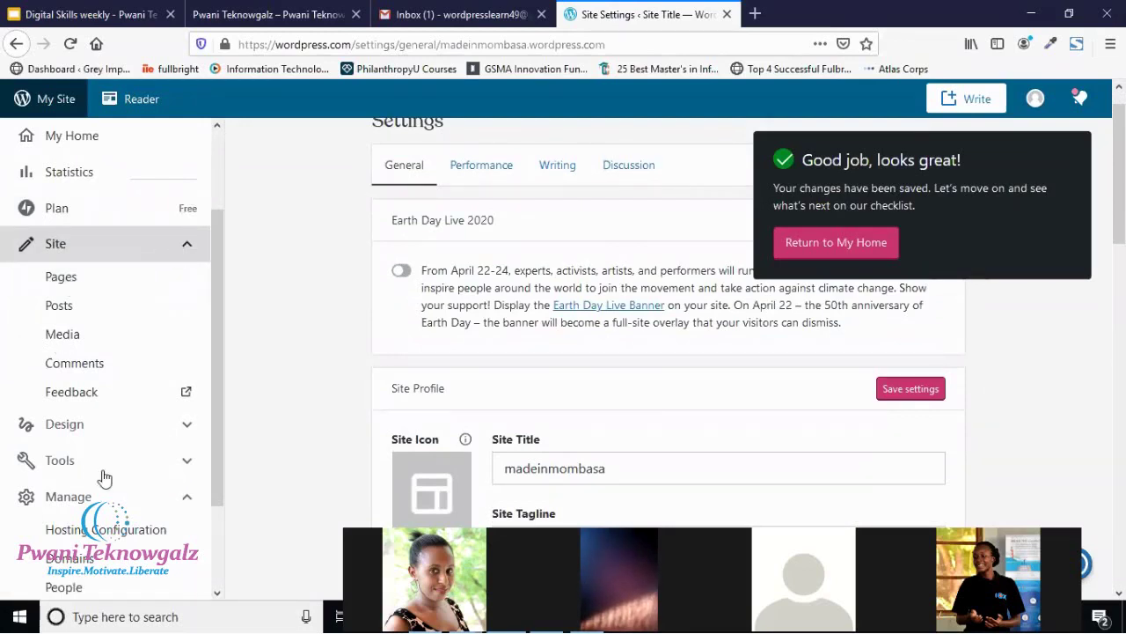
{"action": "left_click", "coordinate": [94, 293]}
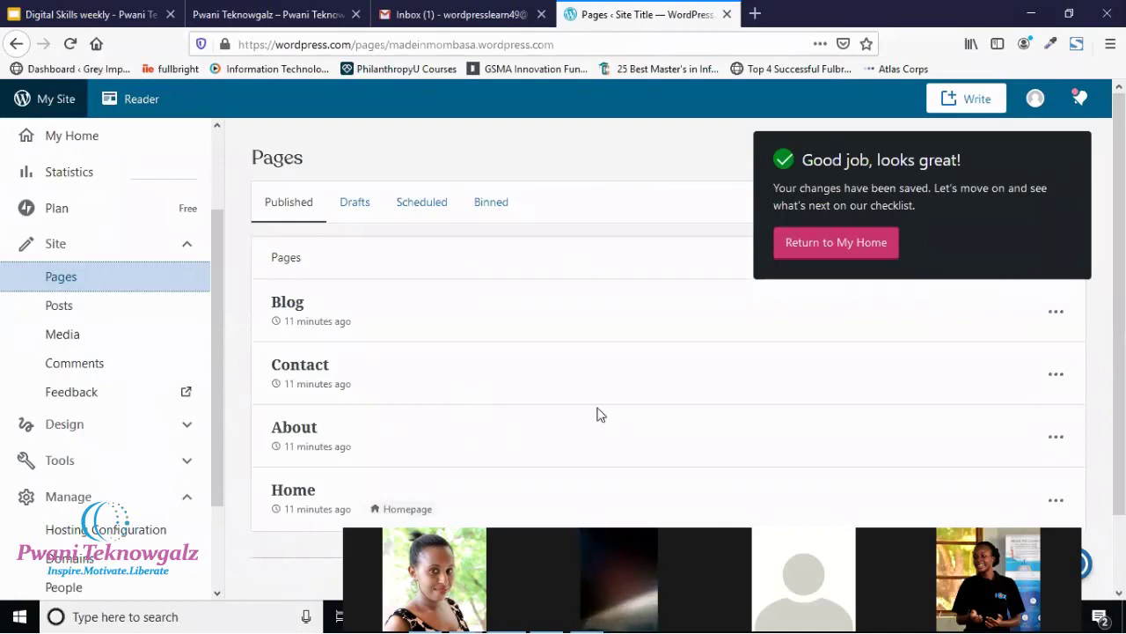
{"action": "scroll", "coordinate": [597, 414], "scroll_direction": "down", "scroll_amount": 2}
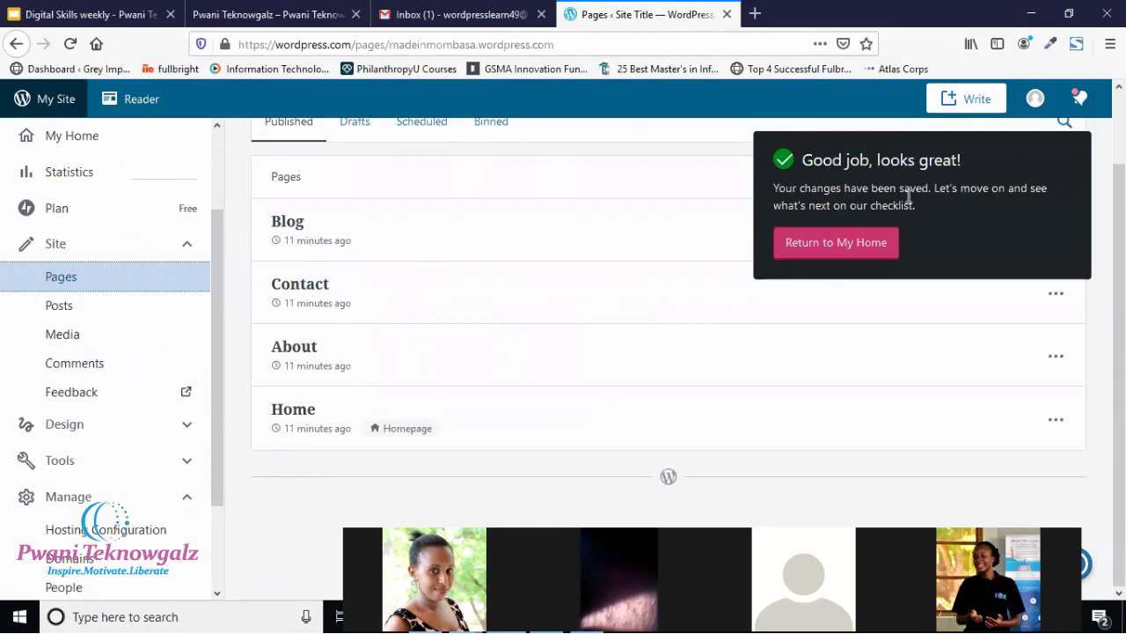
{"action": "scroll", "coordinate": [875, 220], "scroll_direction": "up", "scroll_amount": 2}
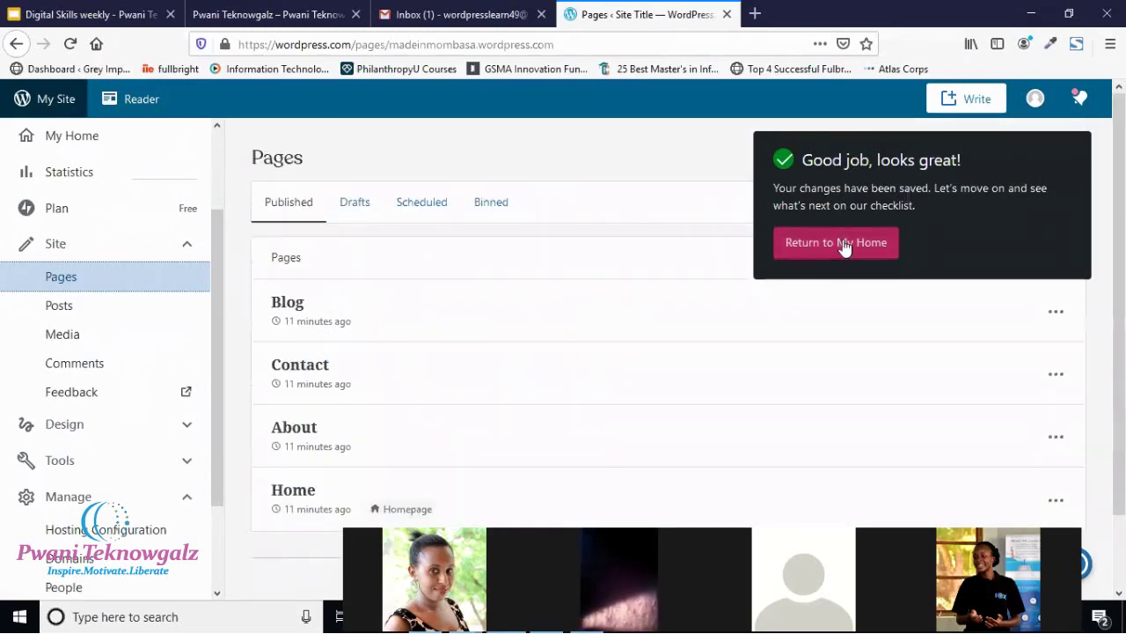
Check the remaining setup tasks on My Home, revisit the Pages list and return to My Home.
{"action": "left_click", "coordinate": [842, 245]}
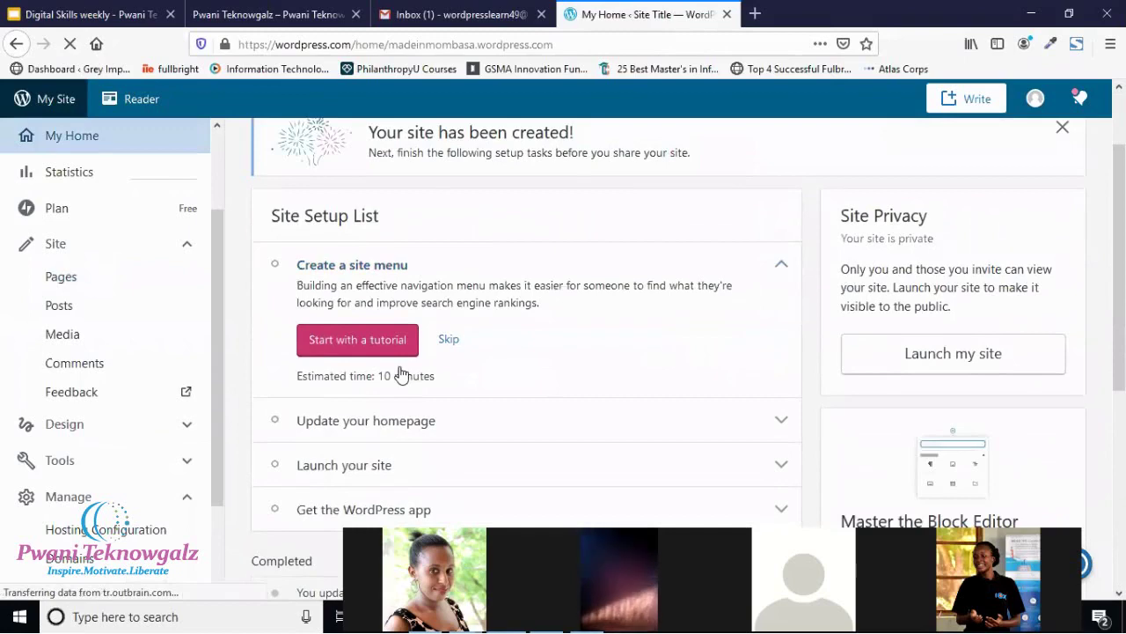
{"action": "left_click", "coordinate": [50, 286]}
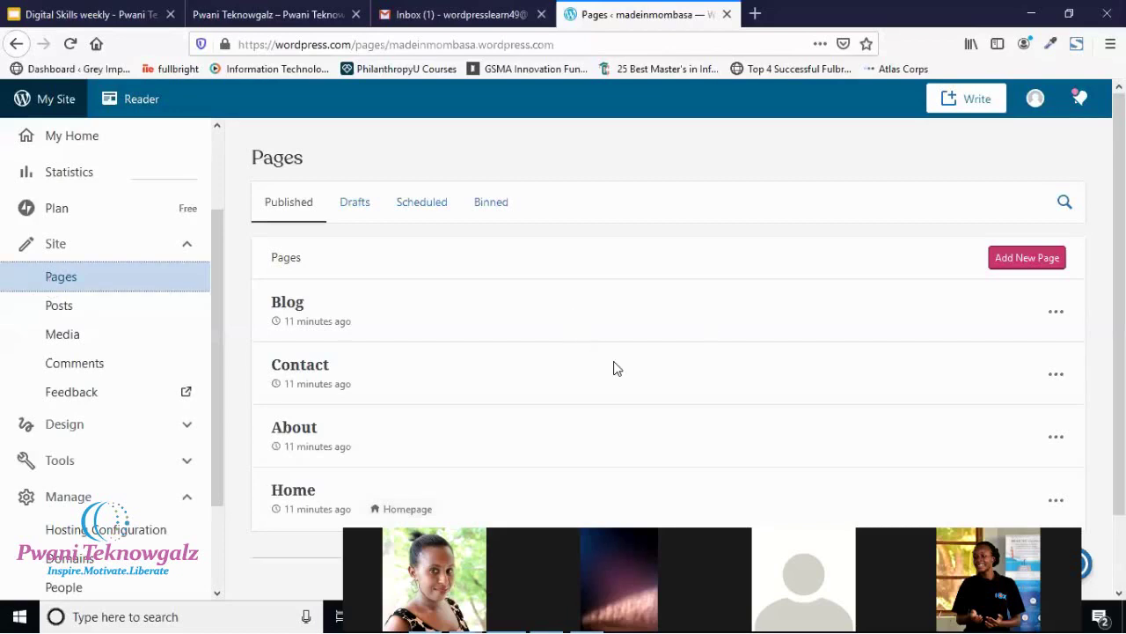
{"action": "left_click", "coordinate": [47, 142]}
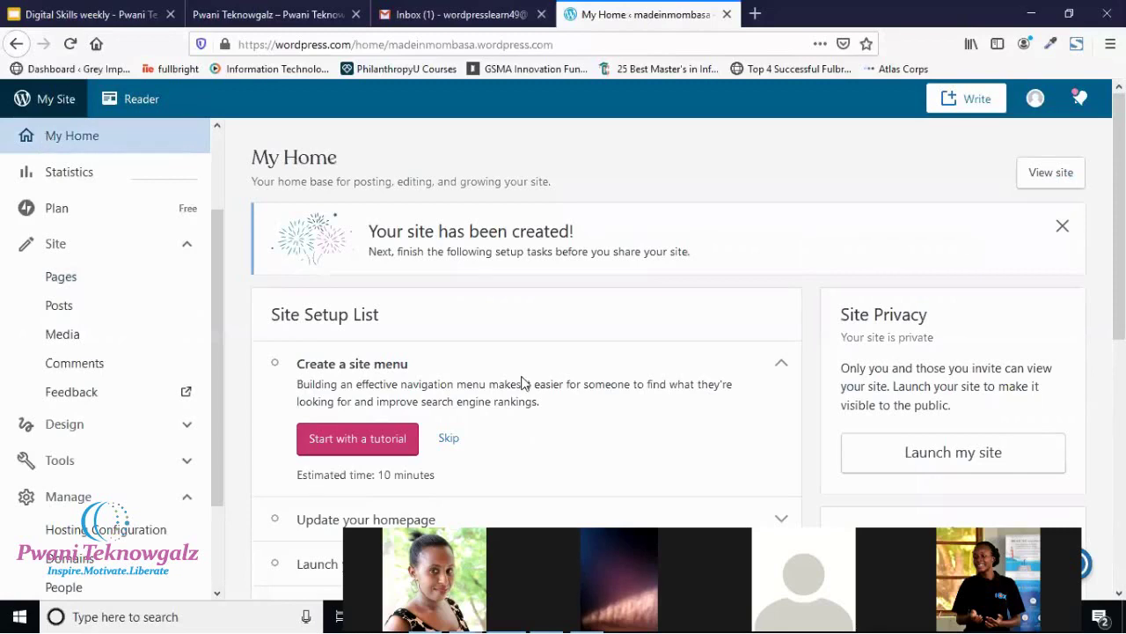
View the madeinmombasa site and examine its homepage from the header menu down to the footer.
{"action": "left_click", "coordinate": [1055, 180]}
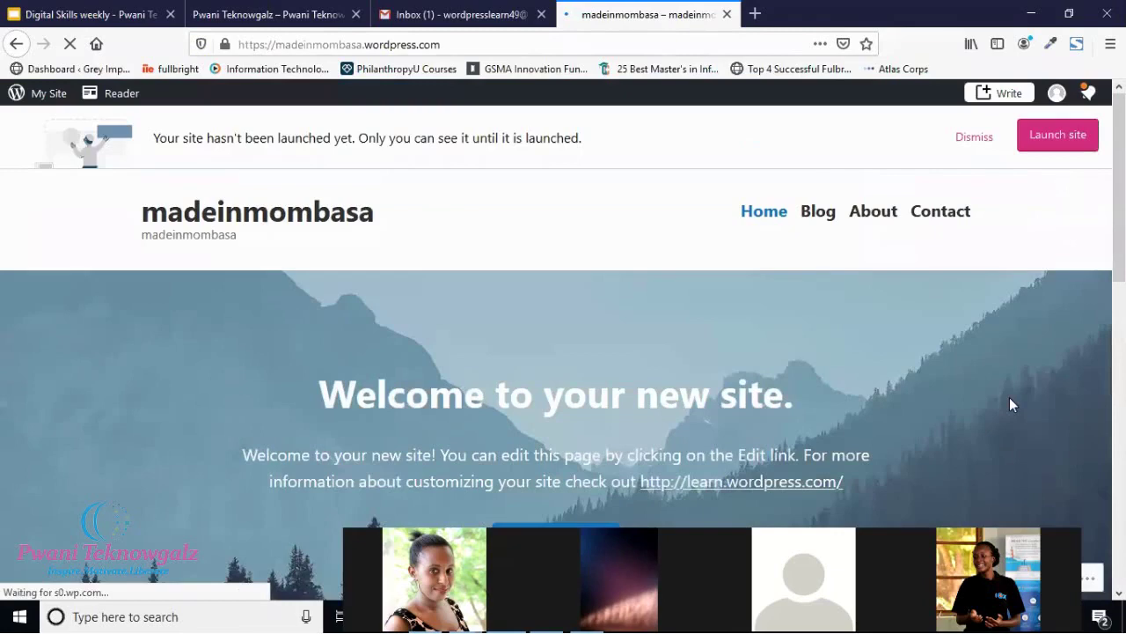
{"action": "scroll", "coordinate": [1010, 403], "scroll_direction": "down", "scroll_amount": 3}
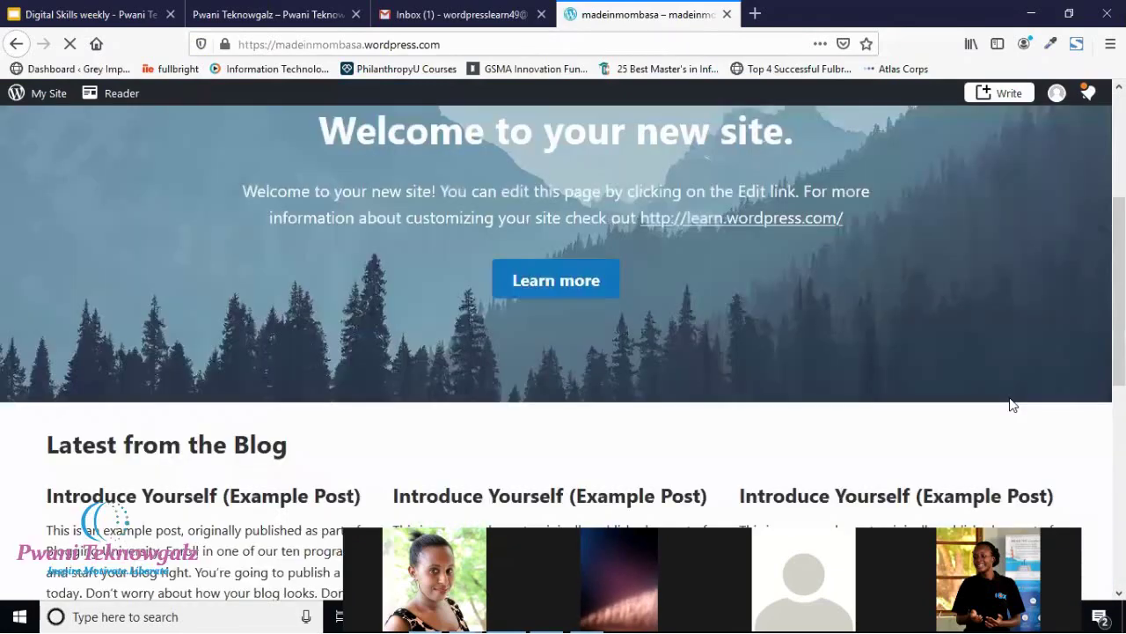
{"action": "scroll", "coordinate": [1010, 404], "scroll_direction": "down", "scroll_amount": 3}
{"action": "scroll", "coordinate": [1010, 403], "scroll_direction": "down", "scroll_amount": 3}
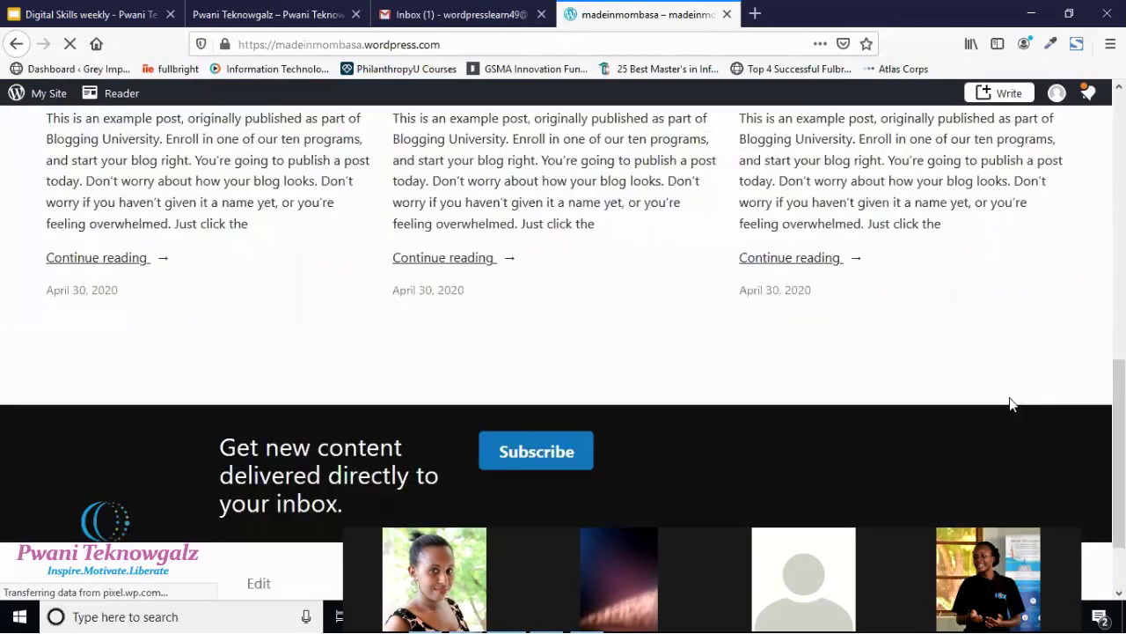
{"action": "scroll", "coordinate": [1010, 403], "scroll_direction": "up", "scroll_amount": 3}
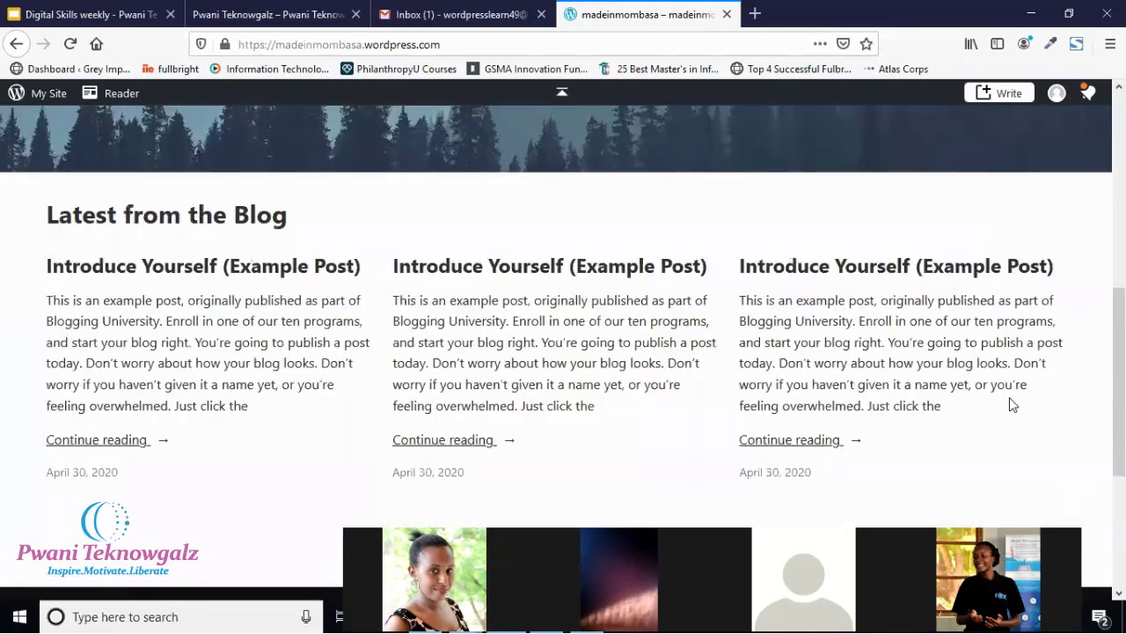
{"action": "scroll", "coordinate": [1010, 403], "scroll_direction": "up", "scroll_amount": 6}
{"action": "scroll", "coordinate": [1010, 403], "scroll_direction": "up", "scroll_amount": 3}
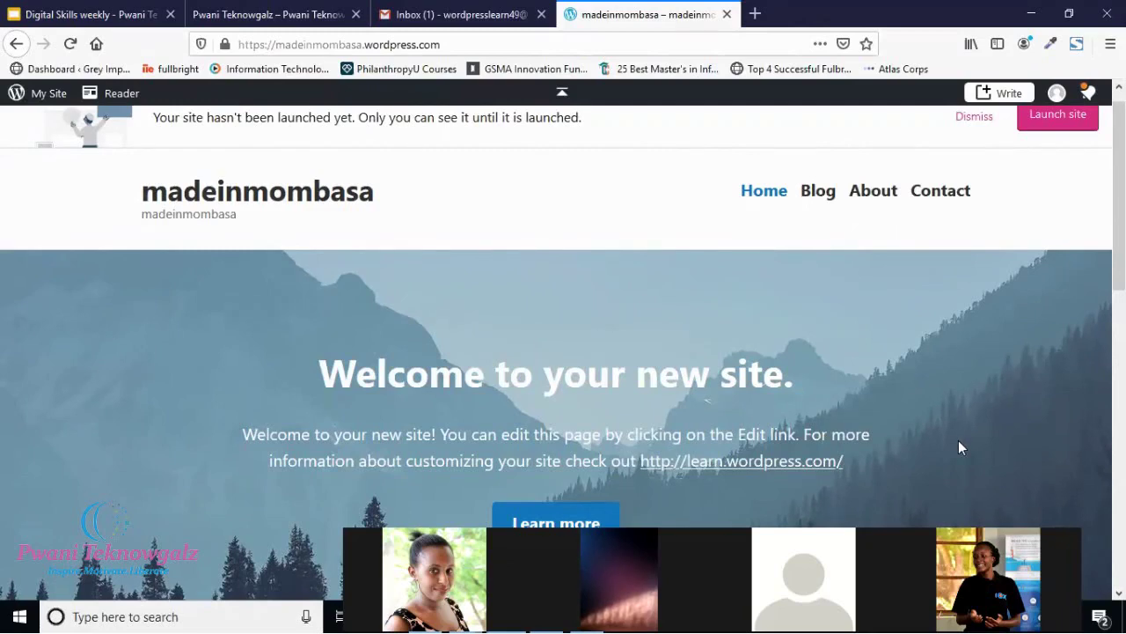
{"action": "scroll", "coordinate": [832, 446], "scroll_direction": "up", "scroll_amount": 1}
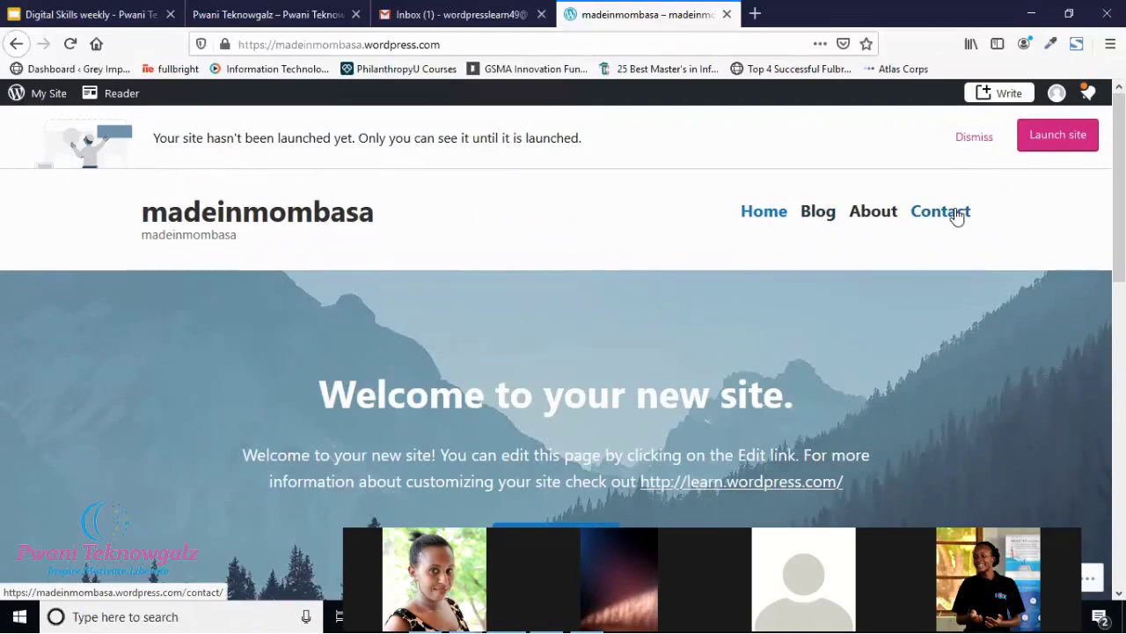
Go back to the site dashboard's Pages list and start a new page, letting the slow editor keep loading.
{"action": "left_click", "coordinate": [26, 98]}
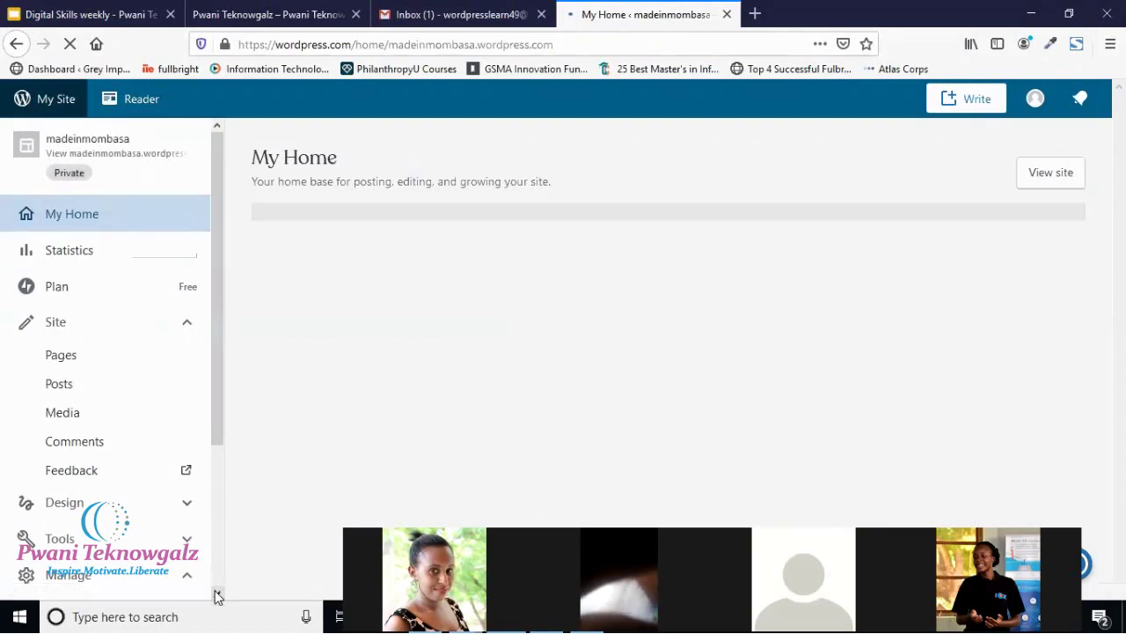
{"action": "scroll", "coordinate": [178, 352], "scroll_direction": "down", "scroll_amount": 1}
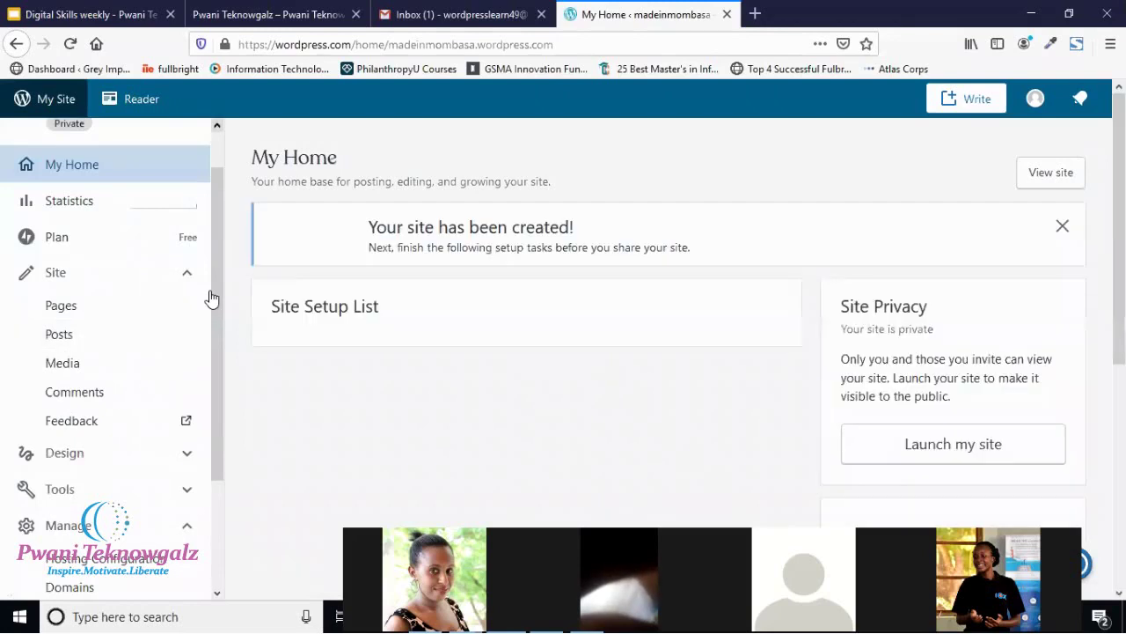
{"action": "scroll", "coordinate": [211, 300], "scroll_direction": "up", "scroll_amount": 1}
{"action": "scroll", "coordinate": [74, 368], "scroll_direction": "up", "scroll_amount": 1}
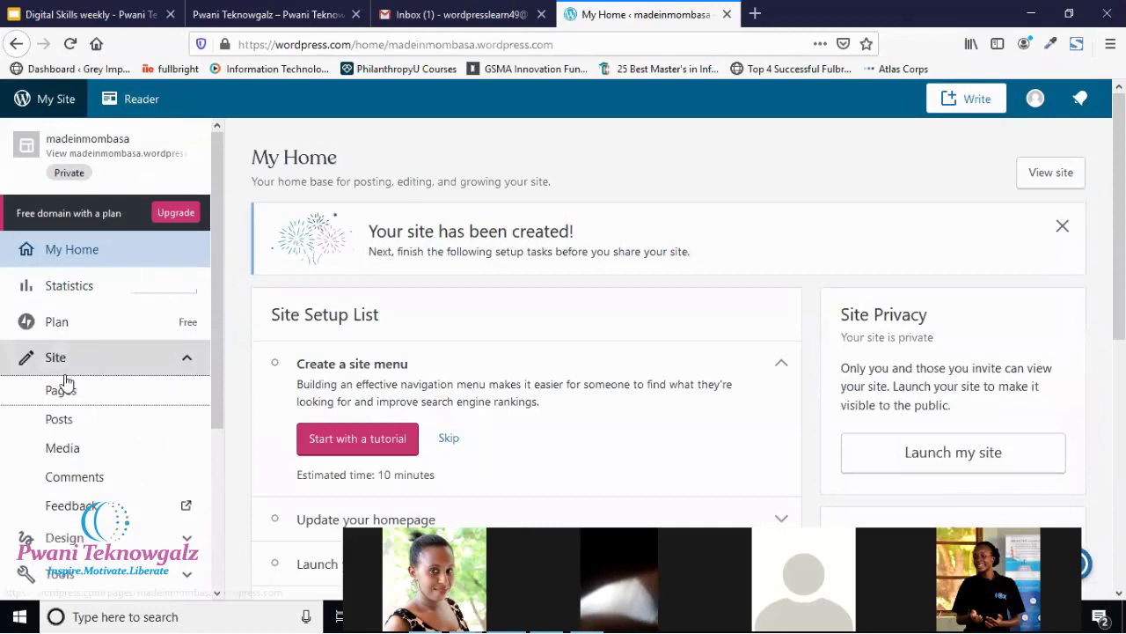
{"action": "left_click", "coordinate": [63, 394]}
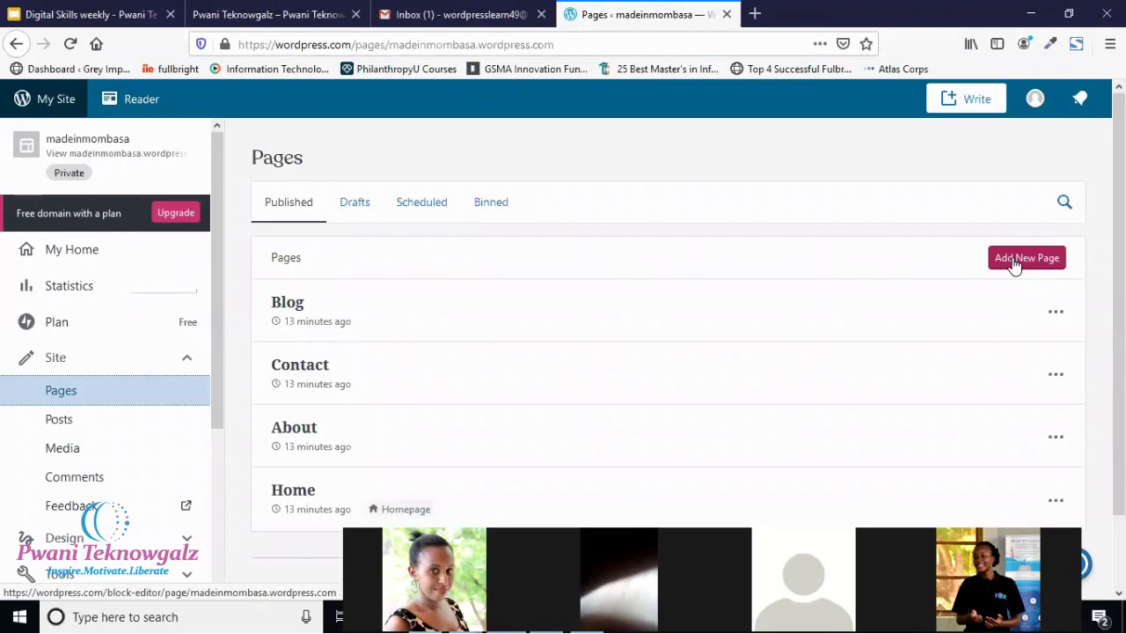
{"action": "left_click", "coordinate": [1015, 266]}
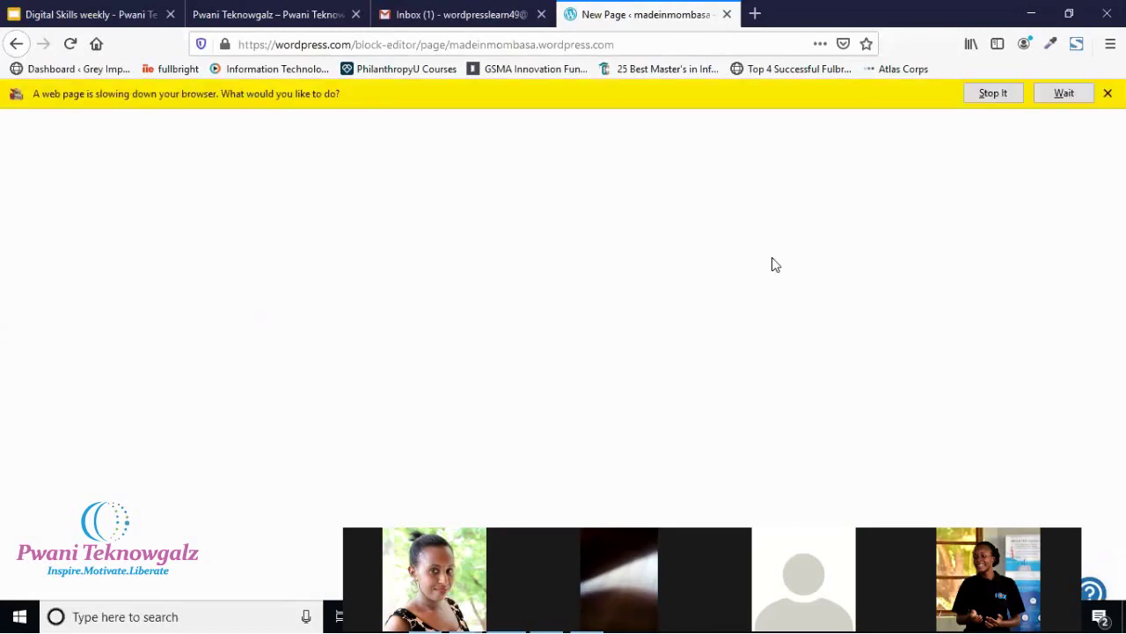
{"action": "left_click", "coordinate": [1065, 94]}
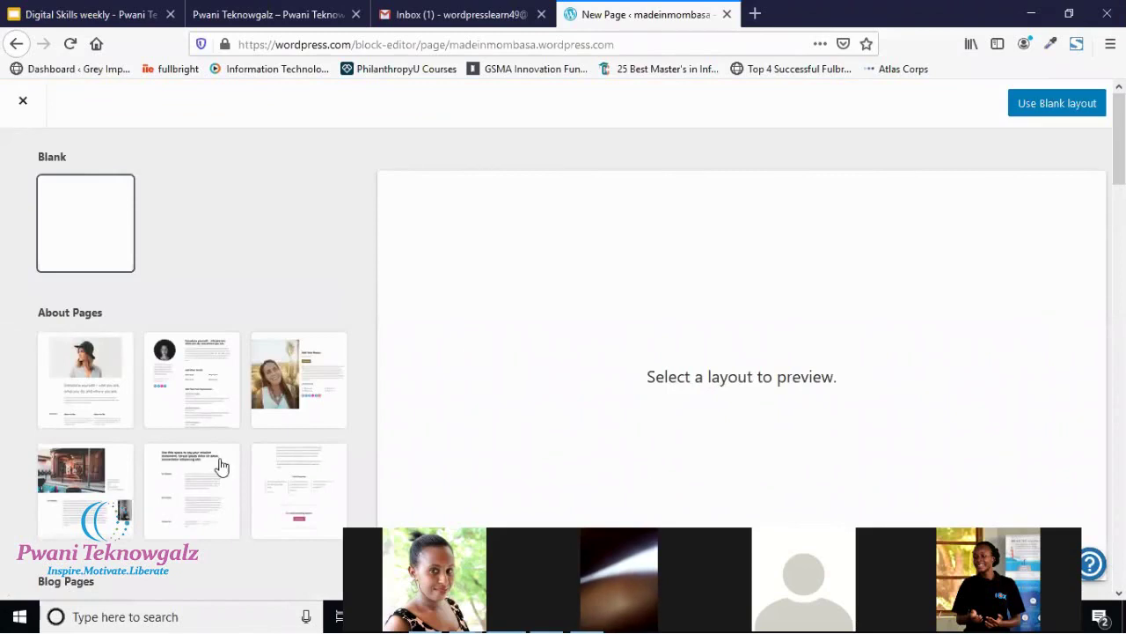
Look through the page layouts in every category, from About Pages down to Home Pages, and return to the Blank layout.
{"action": "scroll", "coordinate": [221, 461], "scroll_direction": "down", "scroll_amount": 3}
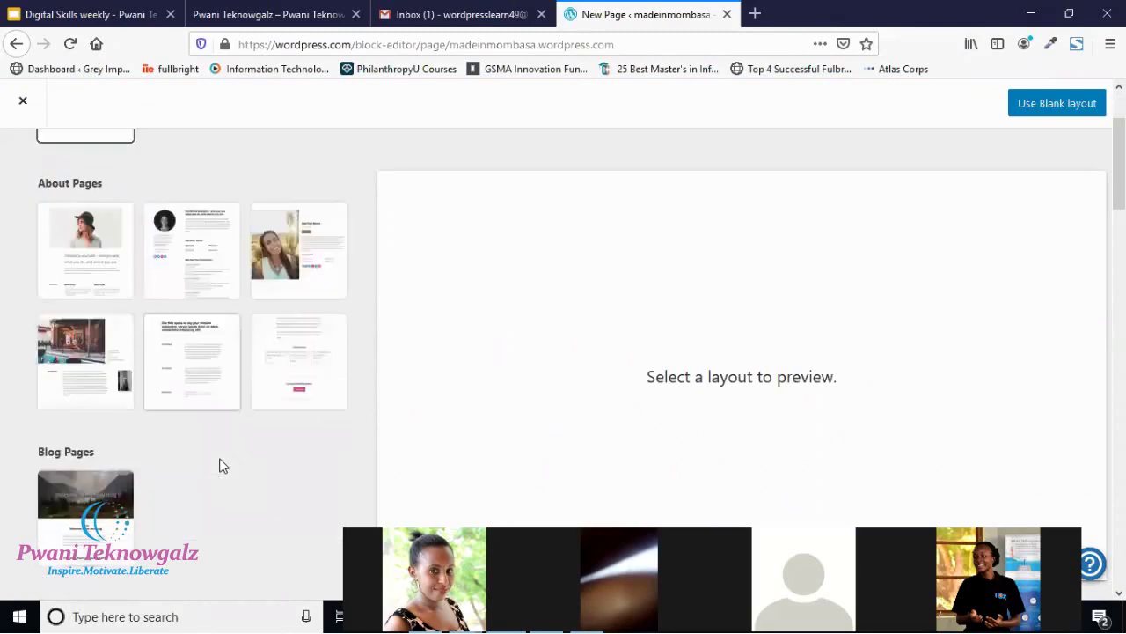
{"action": "scroll", "coordinate": [221, 465], "scroll_direction": "down", "scroll_amount": 5}
{"action": "scroll", "coordinate": [221, 466], "scroll_direction": "down", "scroll_amount": 1}
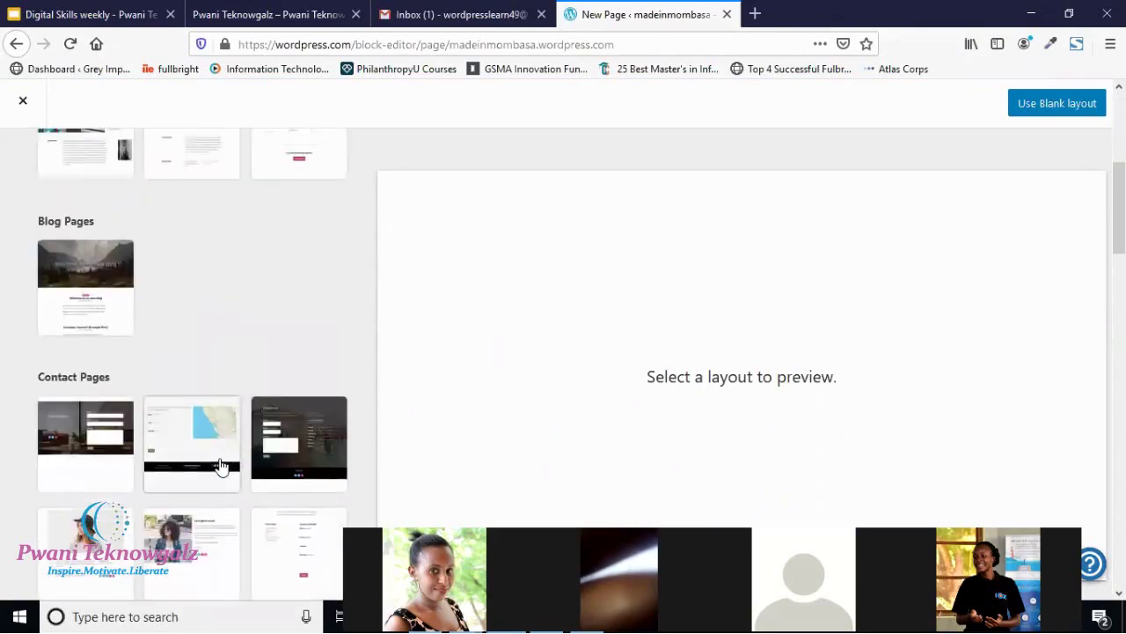
{"action": "scroll", "coordinate": [221, 465], "scroll_direction": "down", "scroll_amount": 7}
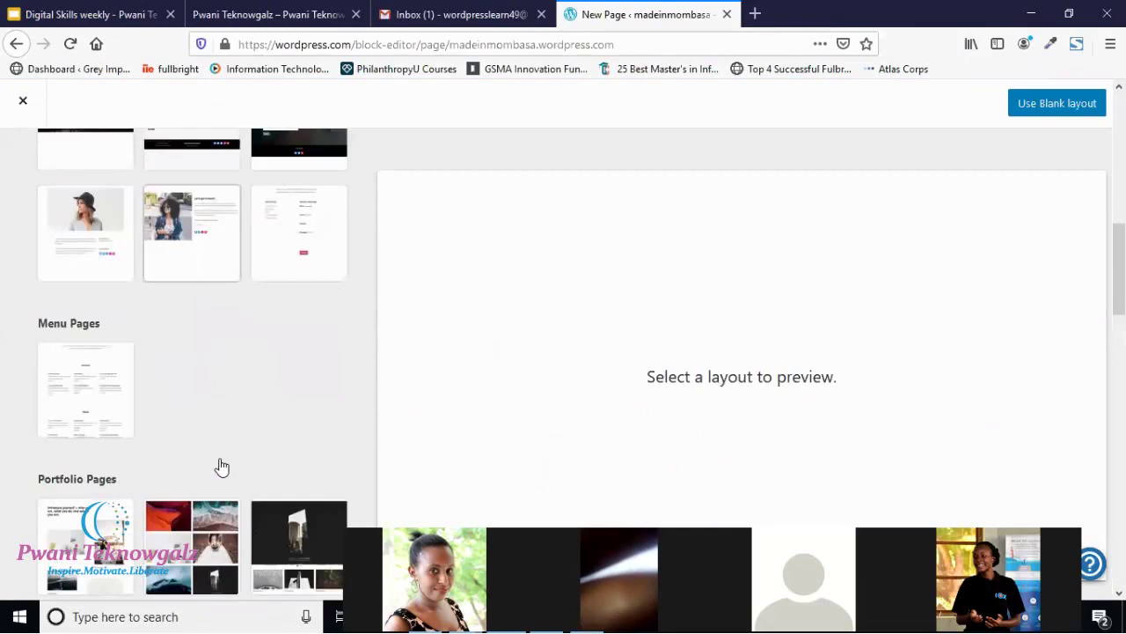
{"action": "scroll", "coordinate": [222, 467], "scroll_direction": "down", "scroll_amount": 3}
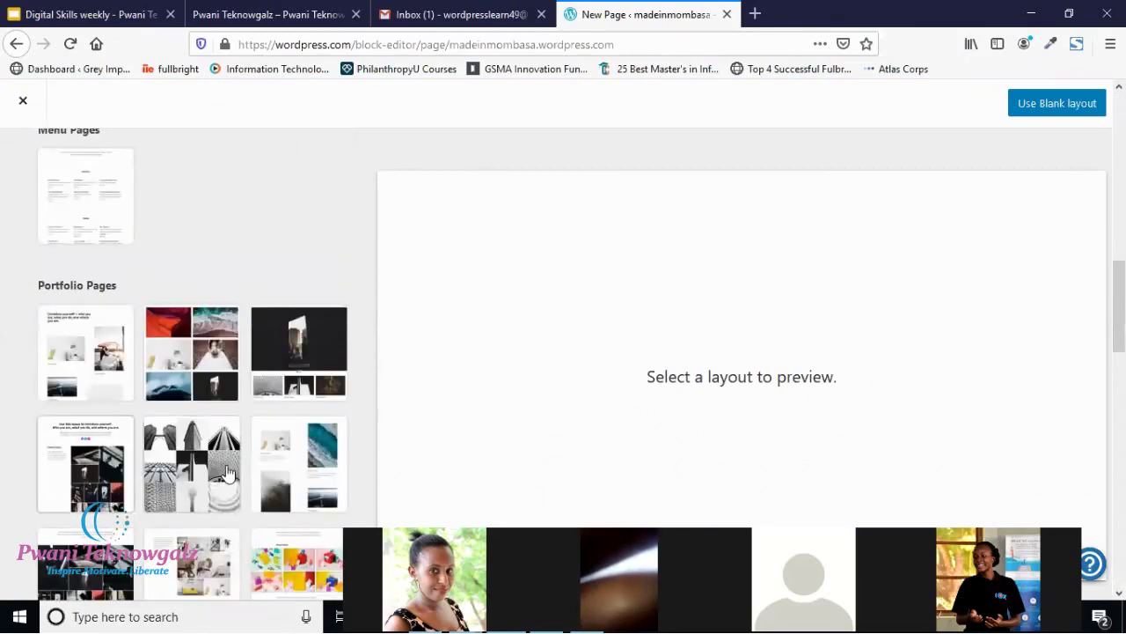
{"action": "scroll", "coordinate": [227, 473], "scroll_direction": "down", "scroll_amount": 3}
{"action": "scroll", "coordinate": [227, 472], "scroll_direction": "down", "scroll_amount": 5}
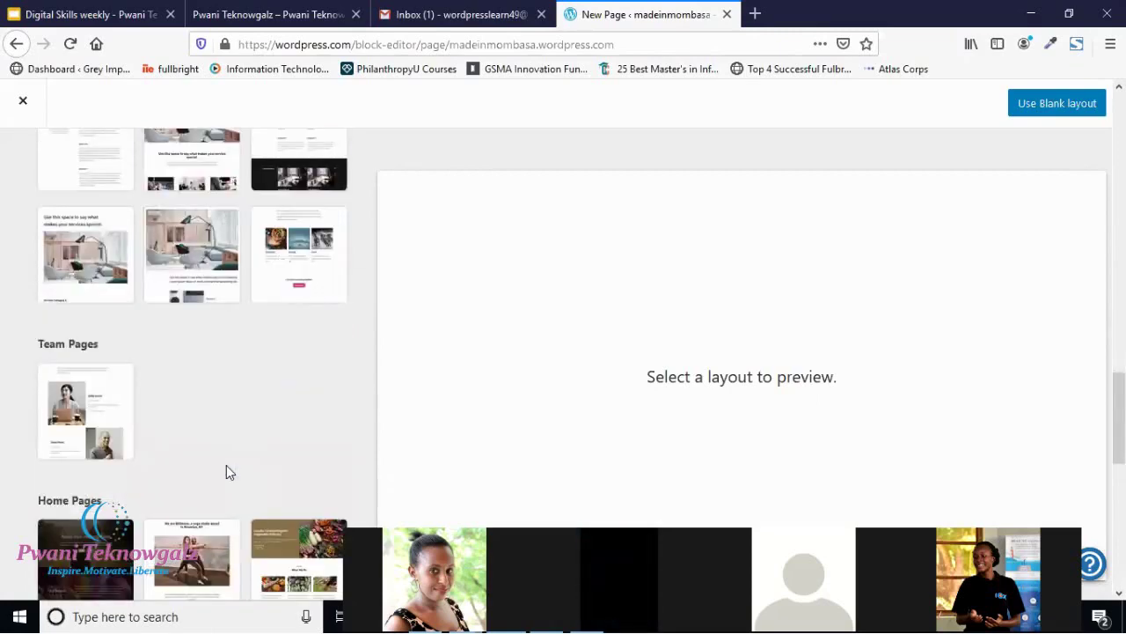
{"action": "scroll", "coordinate": [226, 473], "scroll_direction": "down", "scroll_amount": 2}
{"action": "scroll", "coordinate": [226, 473], "scroll_direction": "down", "scroll_amount": 3}
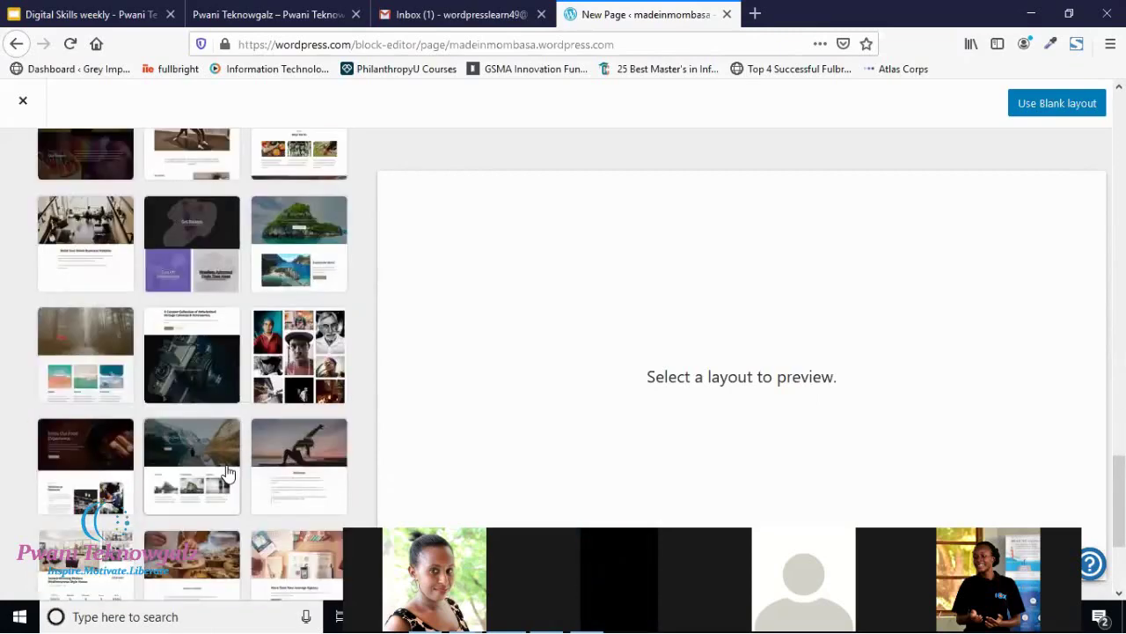
{"action": "scroll", "coordinate": [226, 472], "scroll_direction": "down", "scroll_amount": 3}
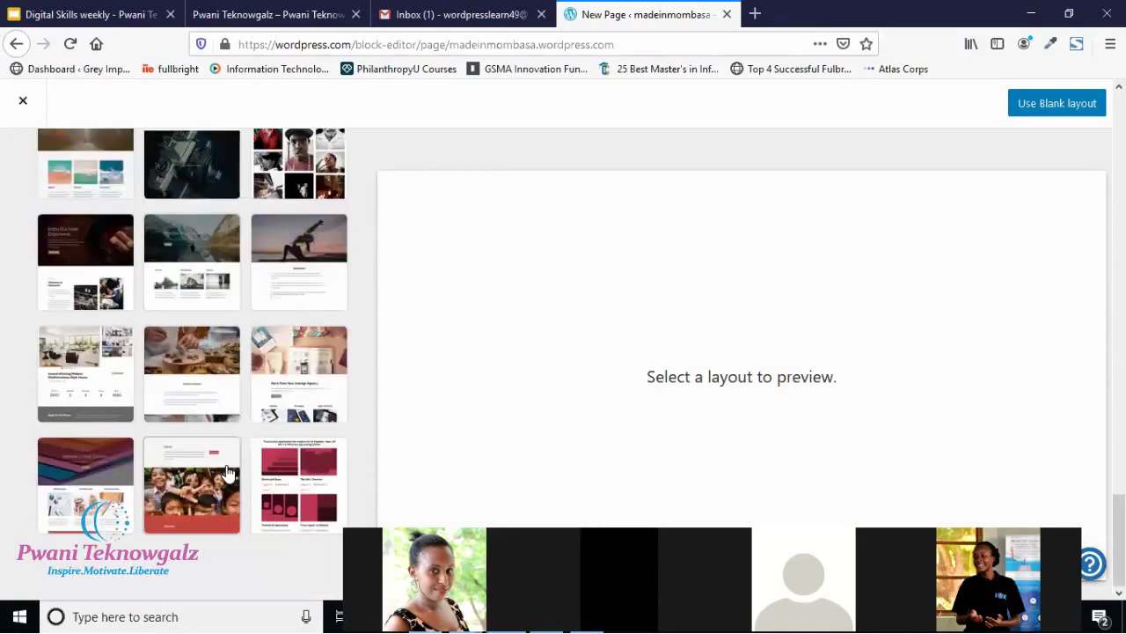
{"action": "scroll", "coordinate": [226, 473], "scroll_direction": "up", "scroll_amount": 4}
{"action": "scroll", "coordinate": [227, 472], "scroll_direction": "up", "scroll_amount": 3}
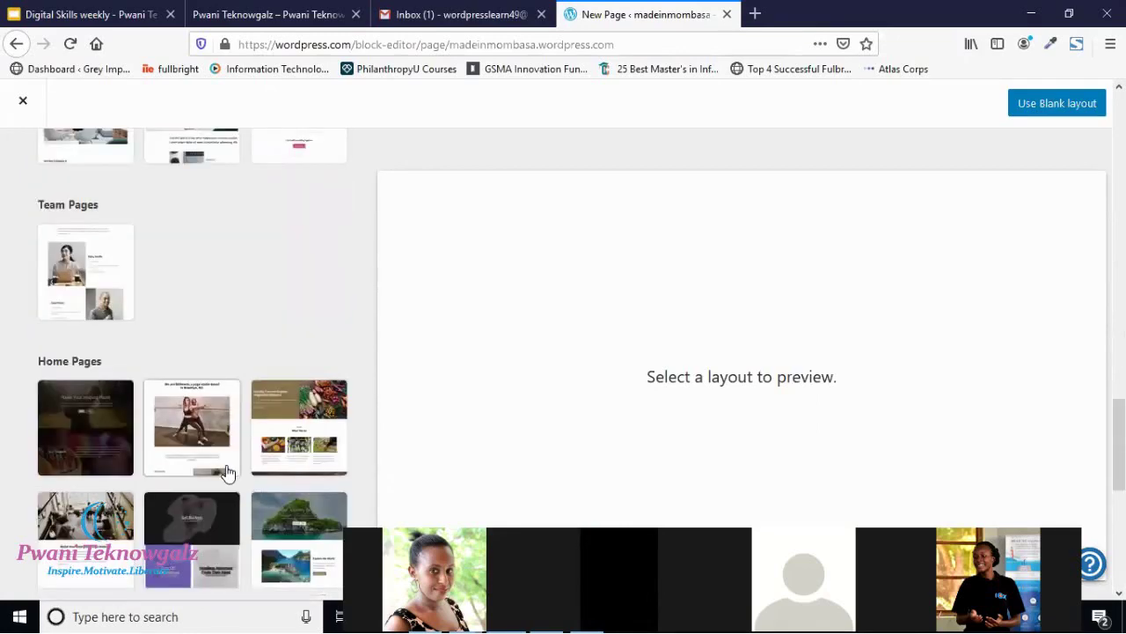
{"action": "scroll", "coordinate": [228, 473], "scroll_direction": "up", "scroll_amount": 1}
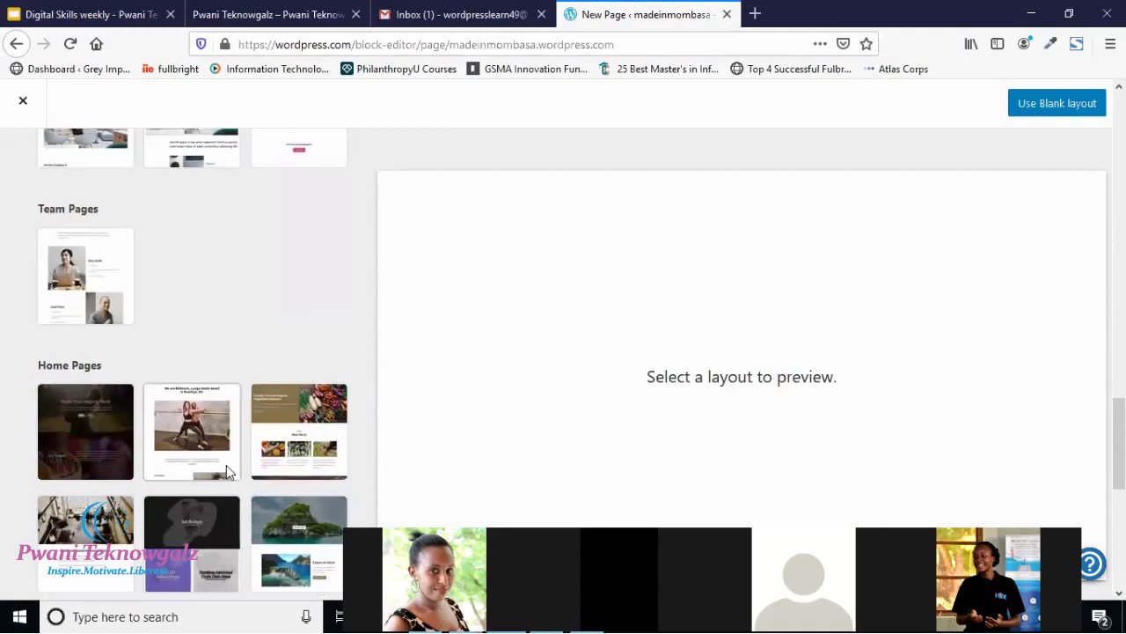
{"action": "scroll", "coordinate": [226, 471], "scroll_direction": "up", "scroll_amount": 3}
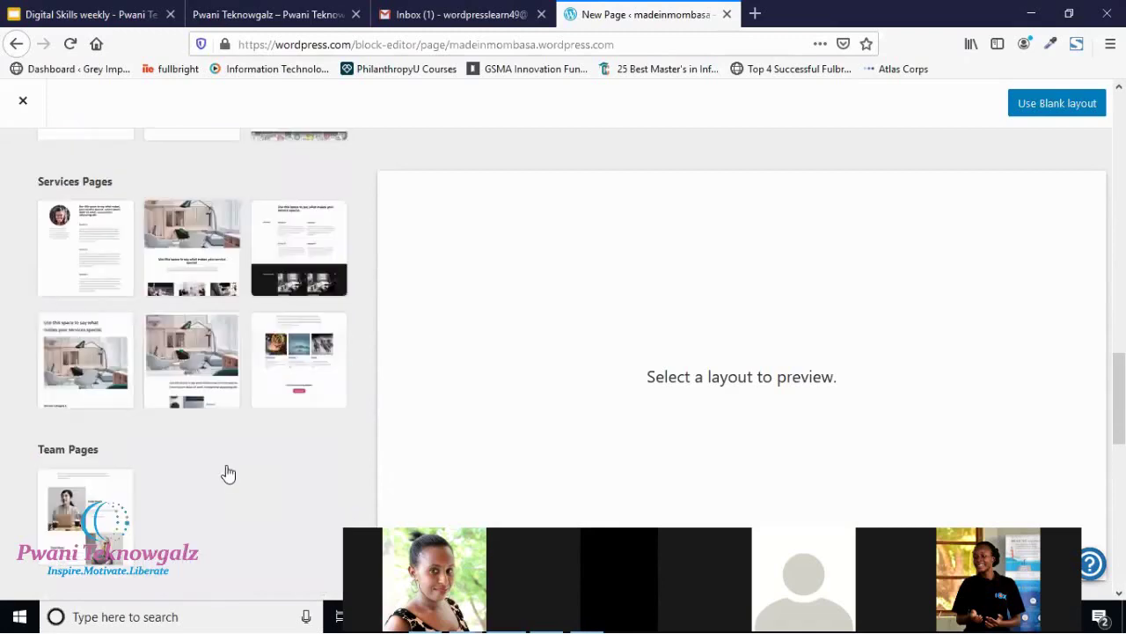
{"action": "scroll", "coordinate": [227, 473], "scroll_direction": "up", "scroll_amount": 1}
{"action": "scroll", "coordinate": [226, 465], "scroll_direction": "up", "scroll_amount": 6}
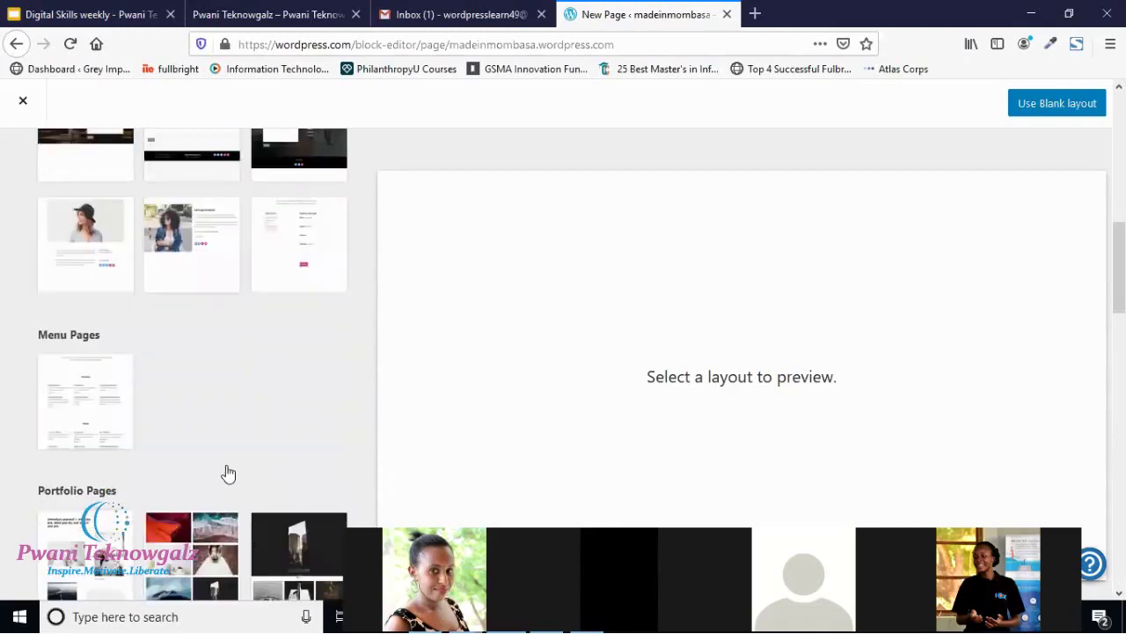
{"action": "scroll", "coordinate": [226, 469], "scroll_direction": "up", "scroll_amount": 5}
{"action": "scroll", "coordinate": [211, 440], "scroll_direction": "up", "scroll_amount": 5}
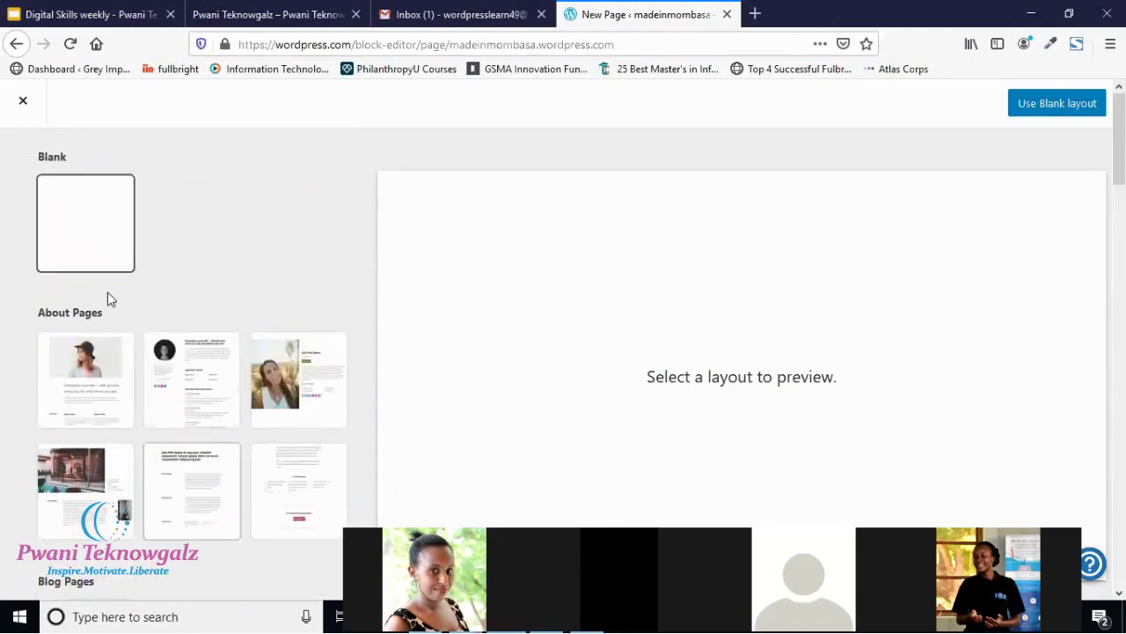
Start the new page from the Blank layout and go through the editor's welcome guide until it closes.
{"action": "left_click", "coordinate": [77, 243]}
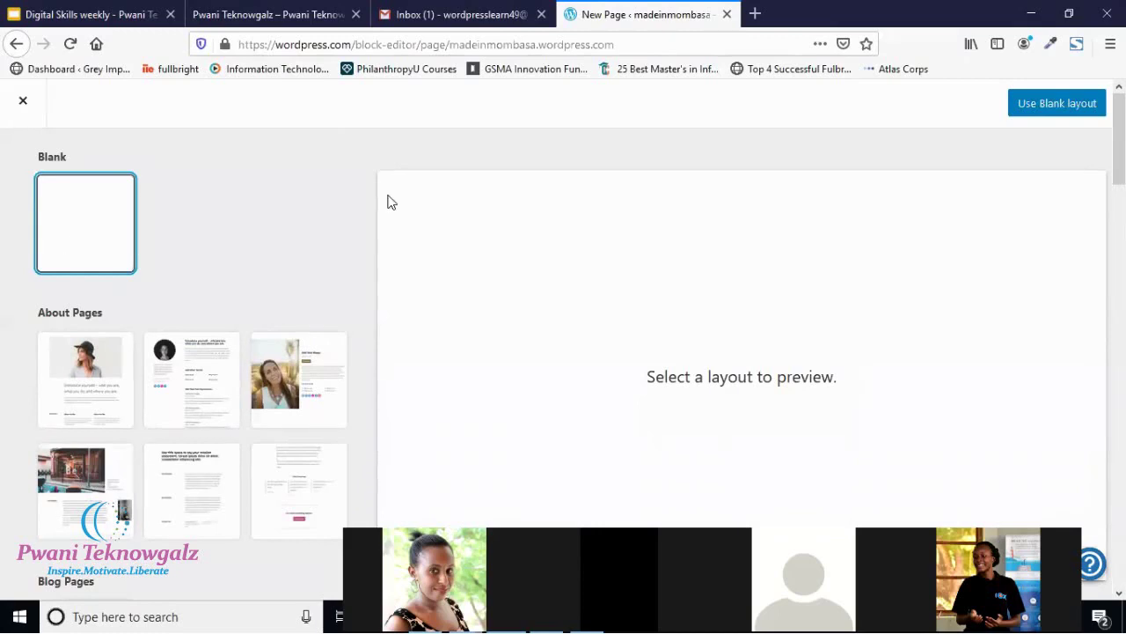
{"action": "left_click", "coordinate": [1065, 112]}
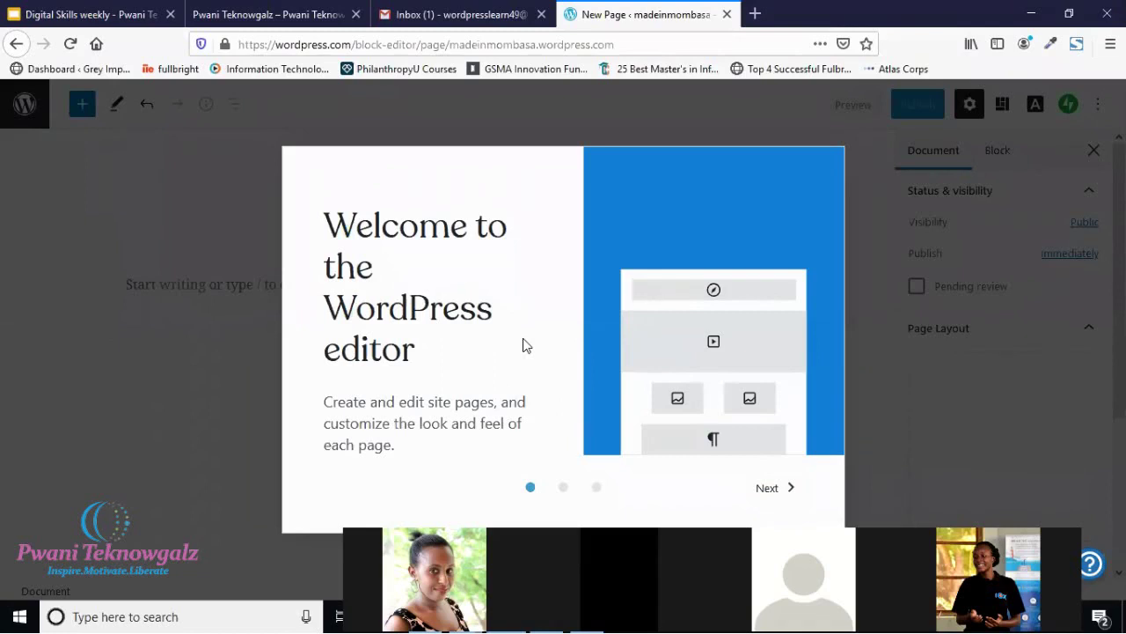
{"action": "left_click", "coordinate": [568, 498]}
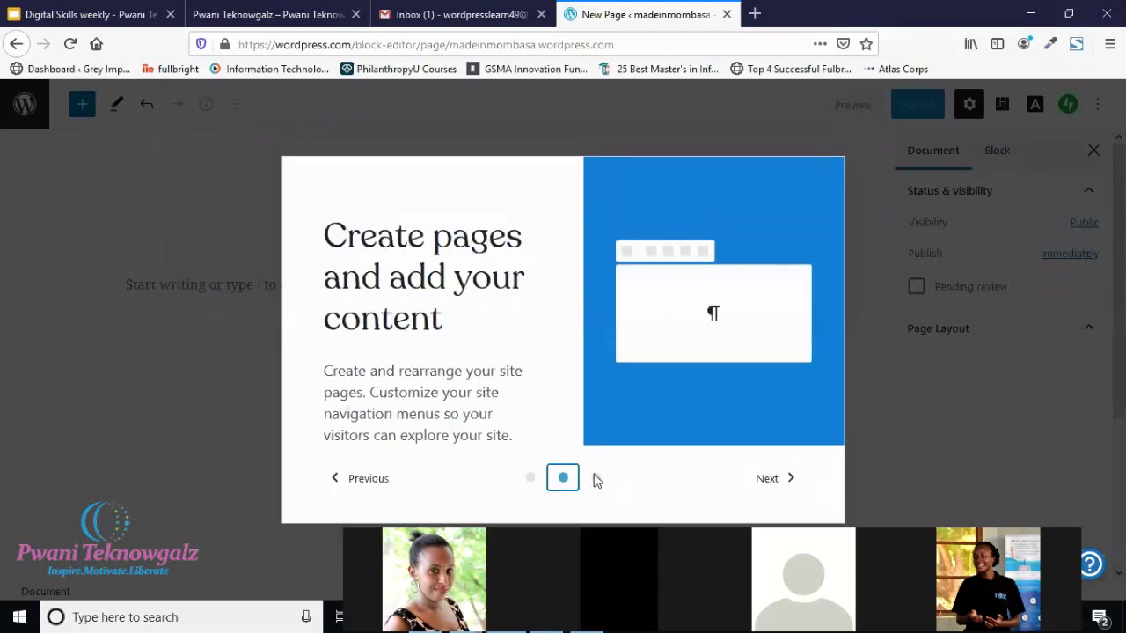
{"action": "left_click", "coordinate": [596, 478]}
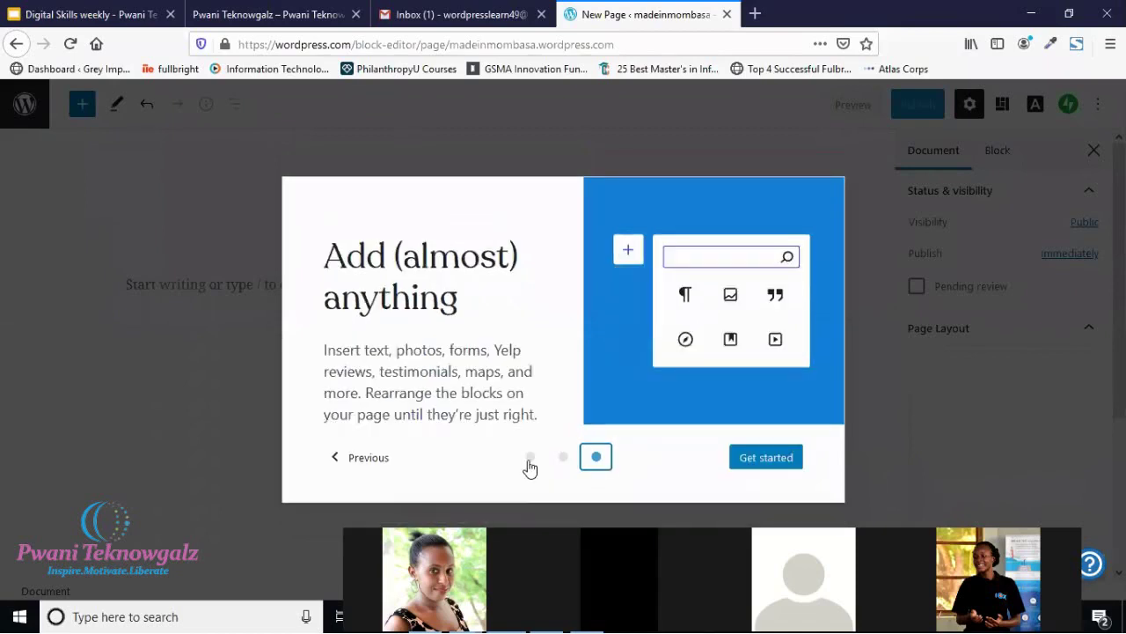
{"action": "left_click", "coordinate": [530, 457]}
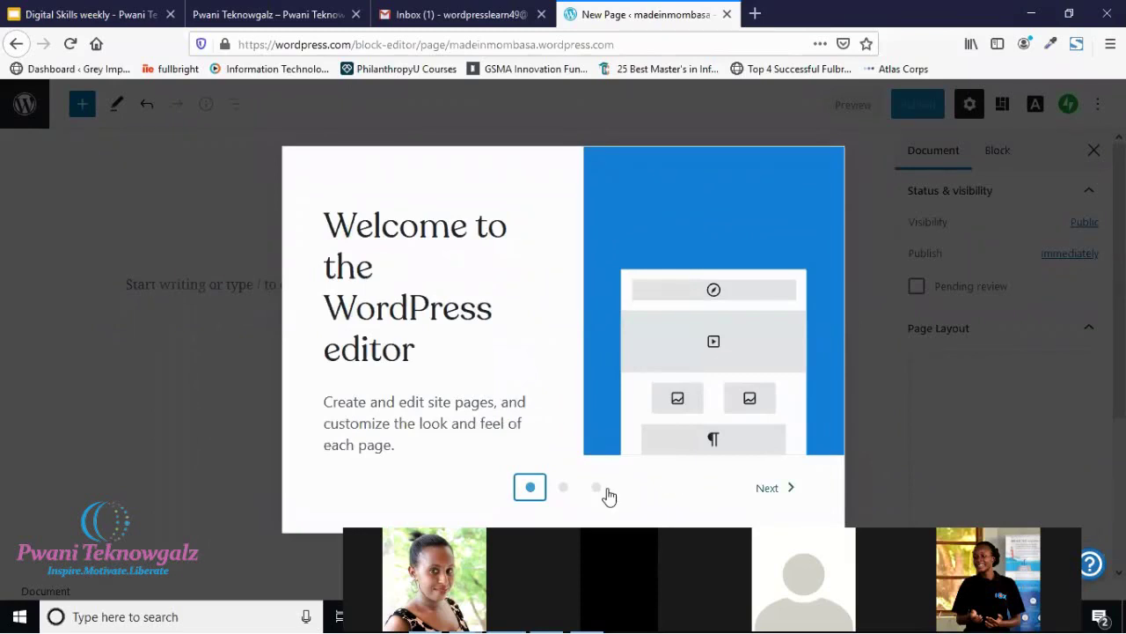
{"action": "left_click", "coordinate": [771, 490]}
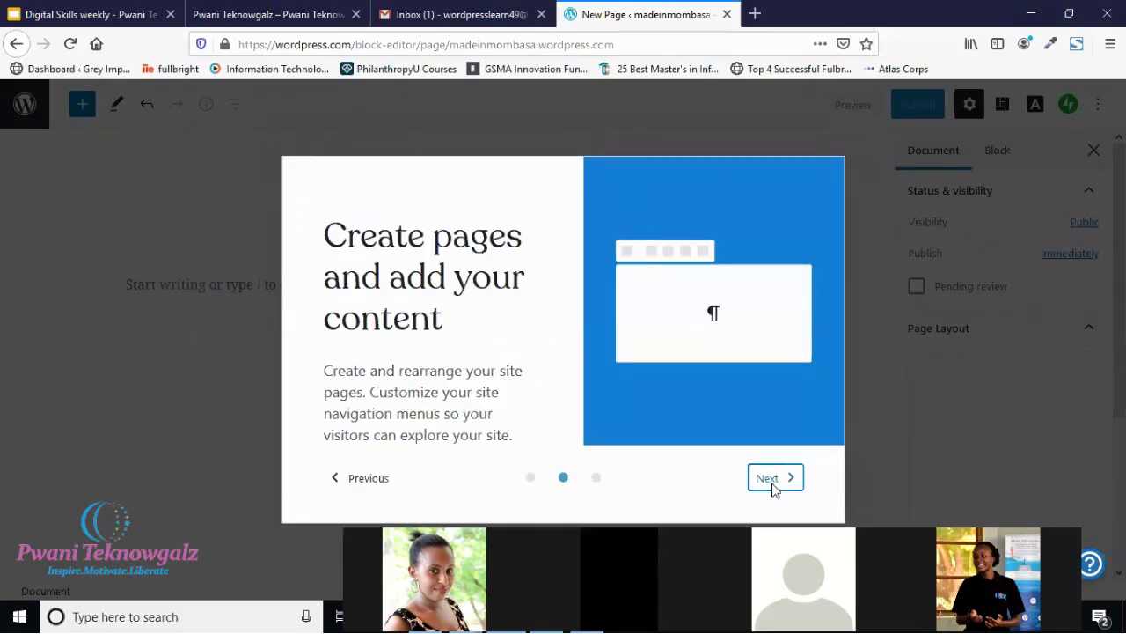
{"action": "left_click", "coordinate": [772, 488]}
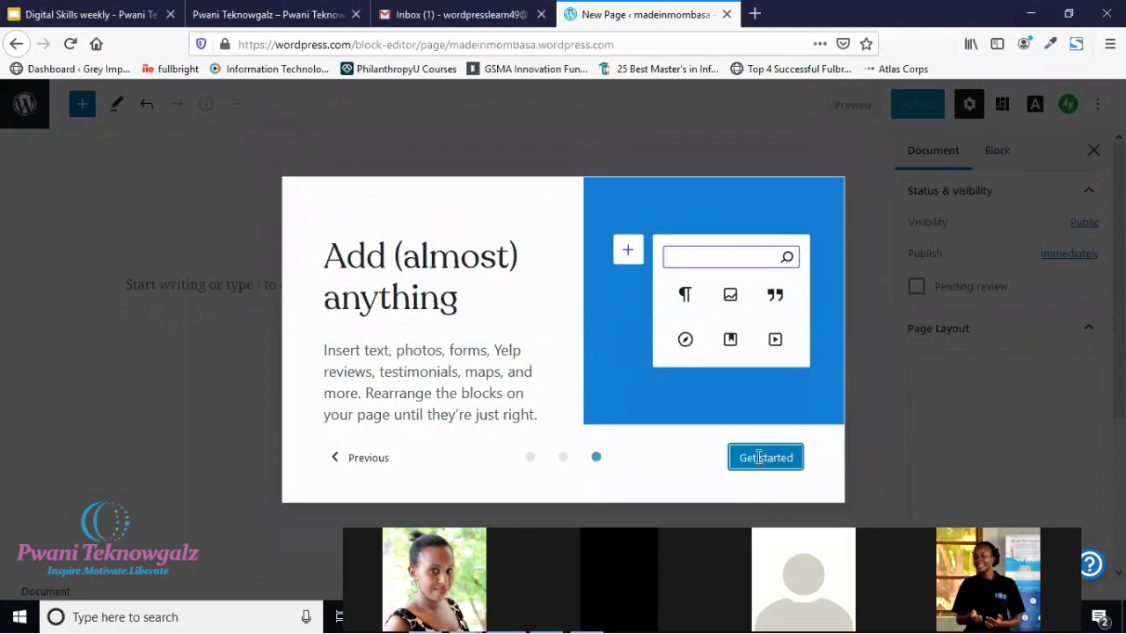
{"action": "left_click", "coordinate": [762, 456]}
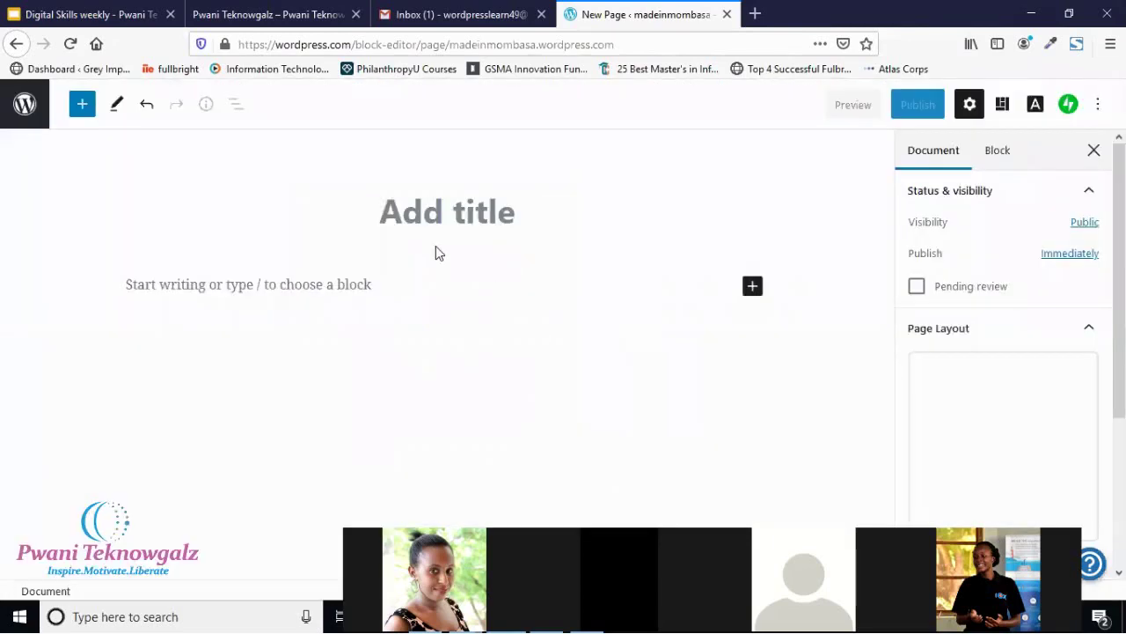
Title the new page "Gallery" and publish it immediately with public visibility.
{"action": "left_click", "coordinate": [419, 212]}
{"action": "type", "text": "Ga"}
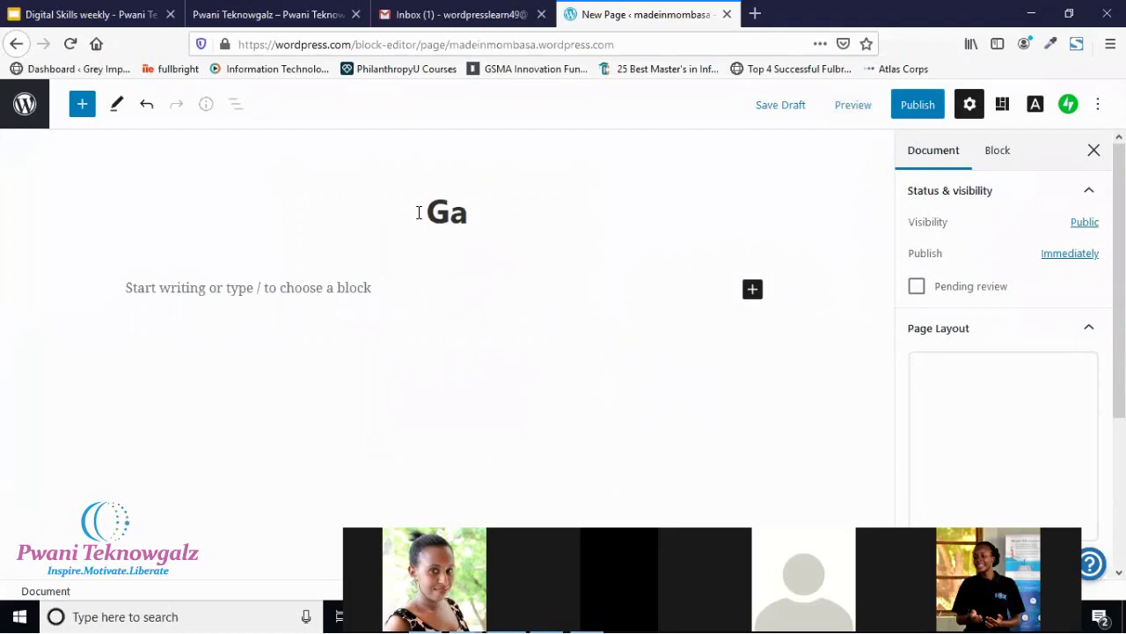
{"action": "type", "text": "ll"}
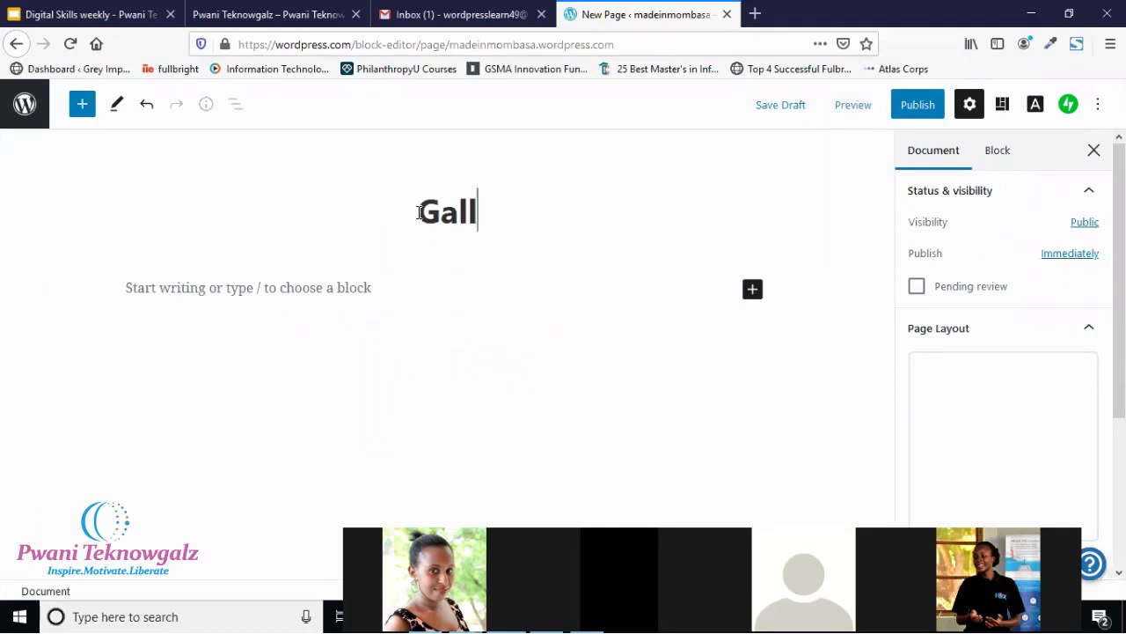
{"action": "type", "text": "ert"}
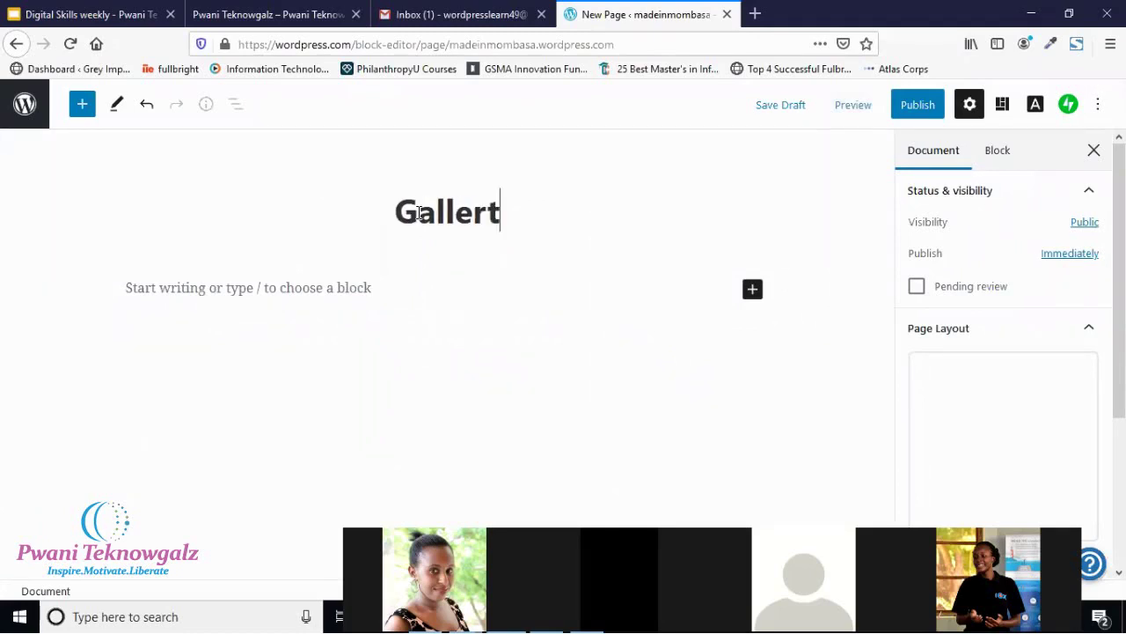
{"action": "key", "text": "BackSpace"}
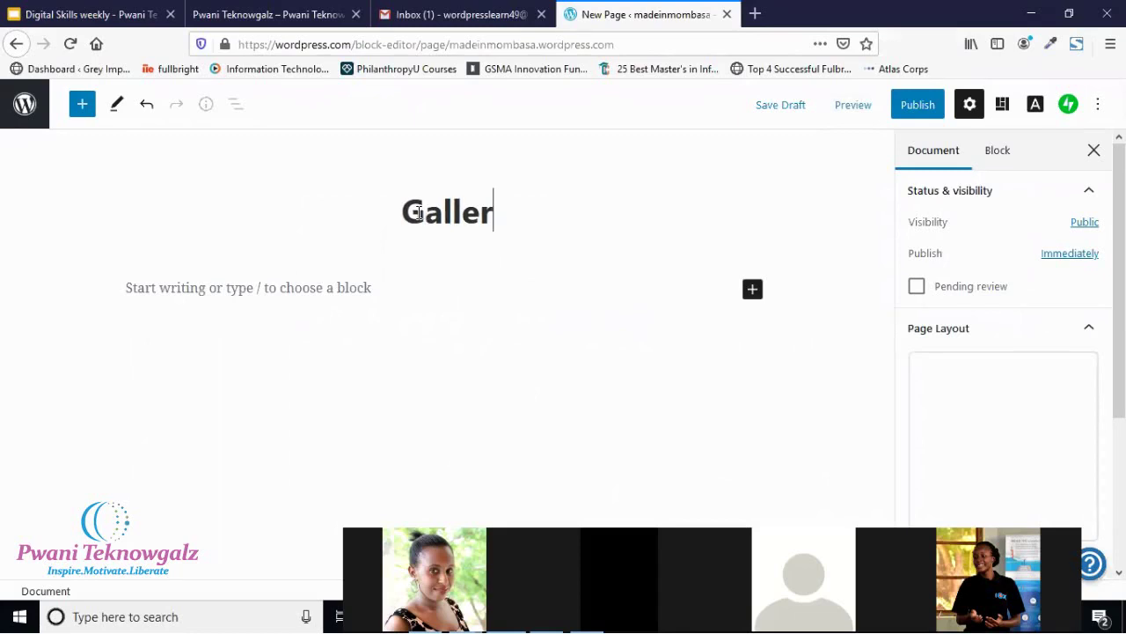
{"action": "type", "text": "y"}
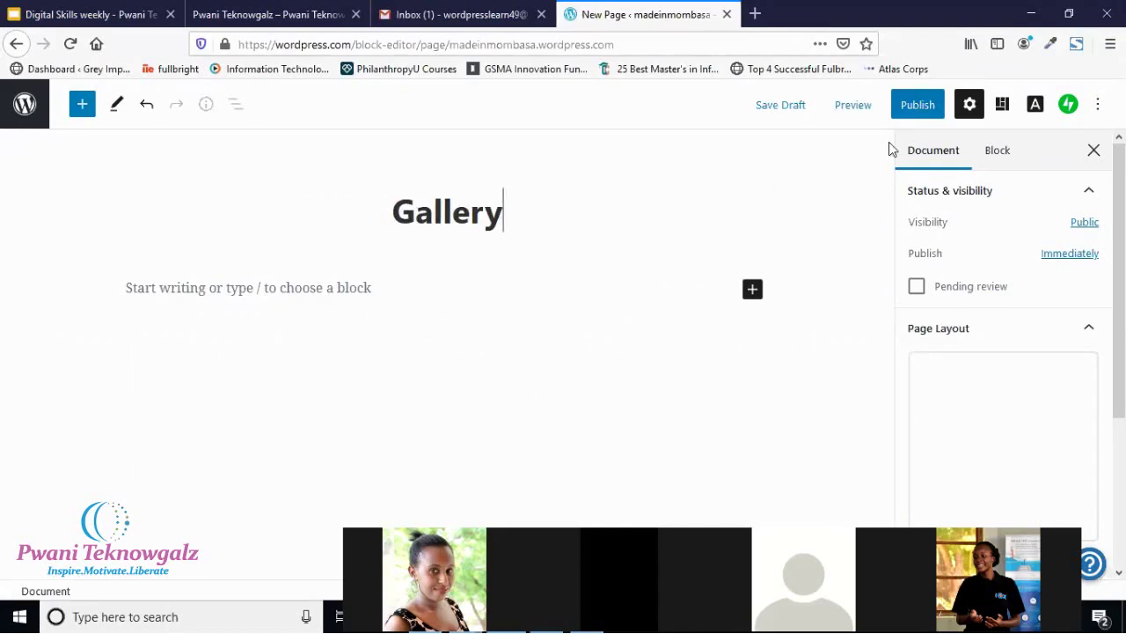
{"action": "key", "text": "Return"}
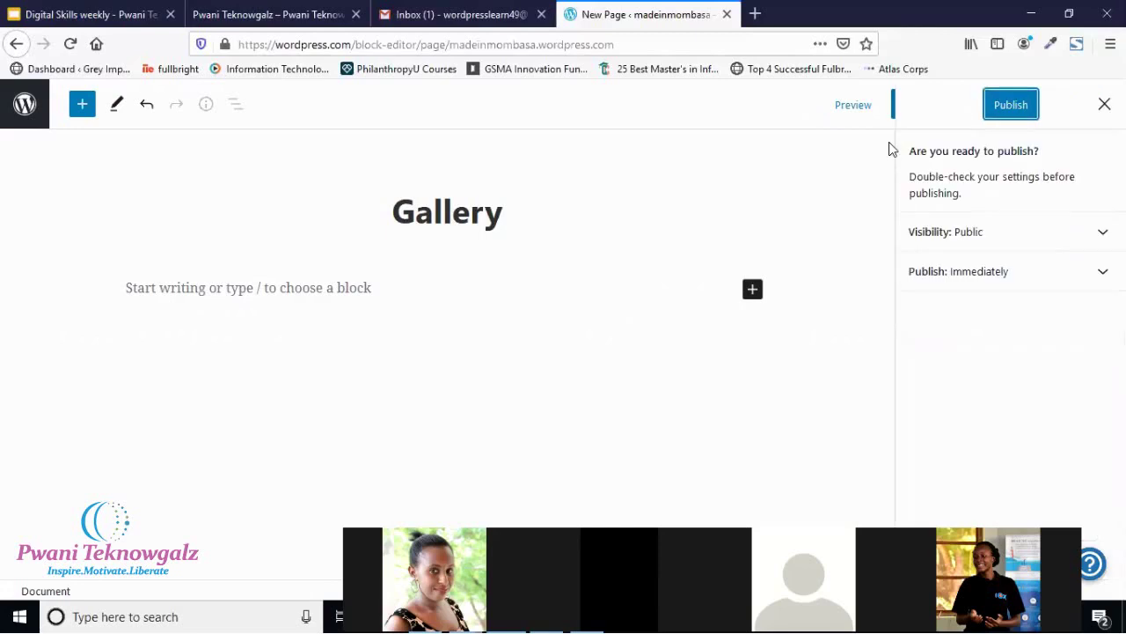
{"action": "left_click", "coordinate": [1023, 107]}
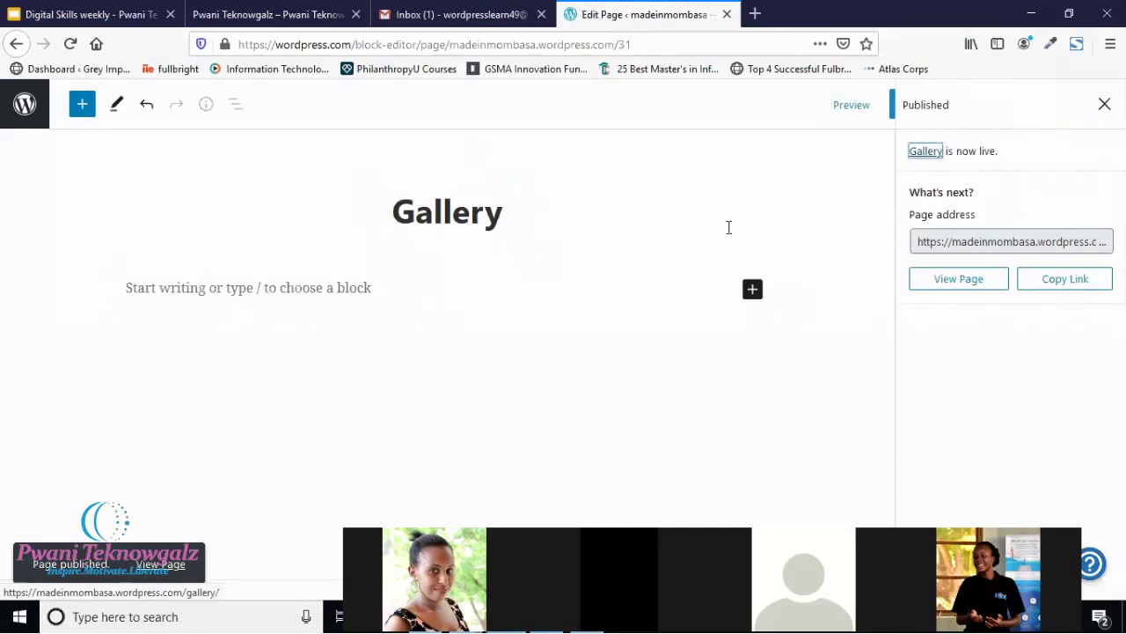
View the published Gallery page in a new browser tab, examine it, and compare it with the site's About page.
{"action": "right_click", "coordinate": [923, 290]}
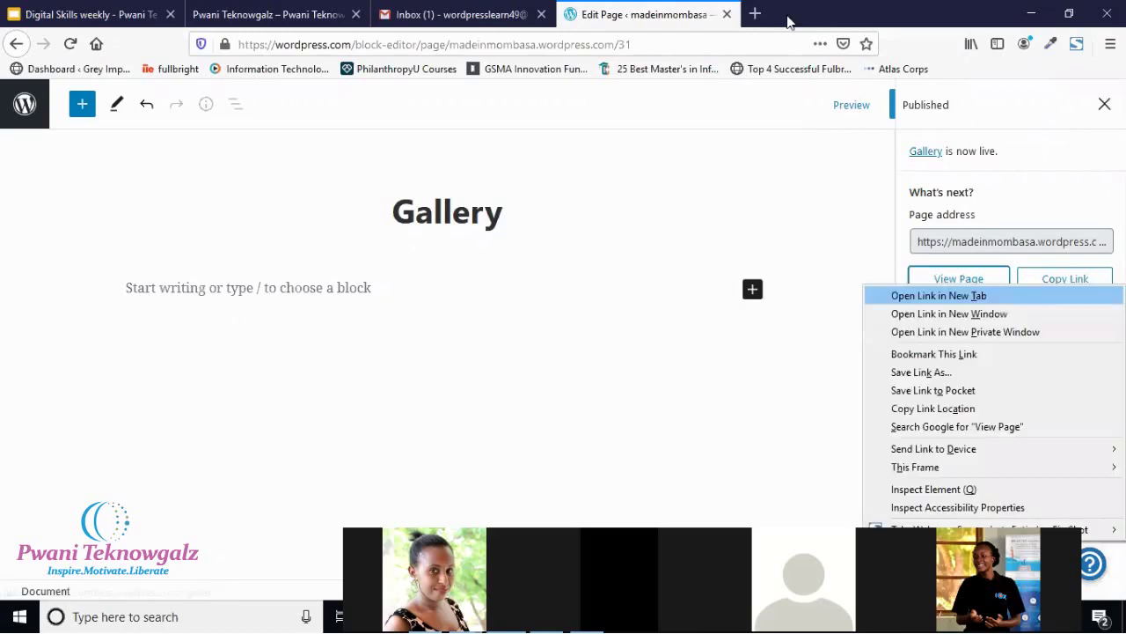
{"action": "key", "text": "Return"}
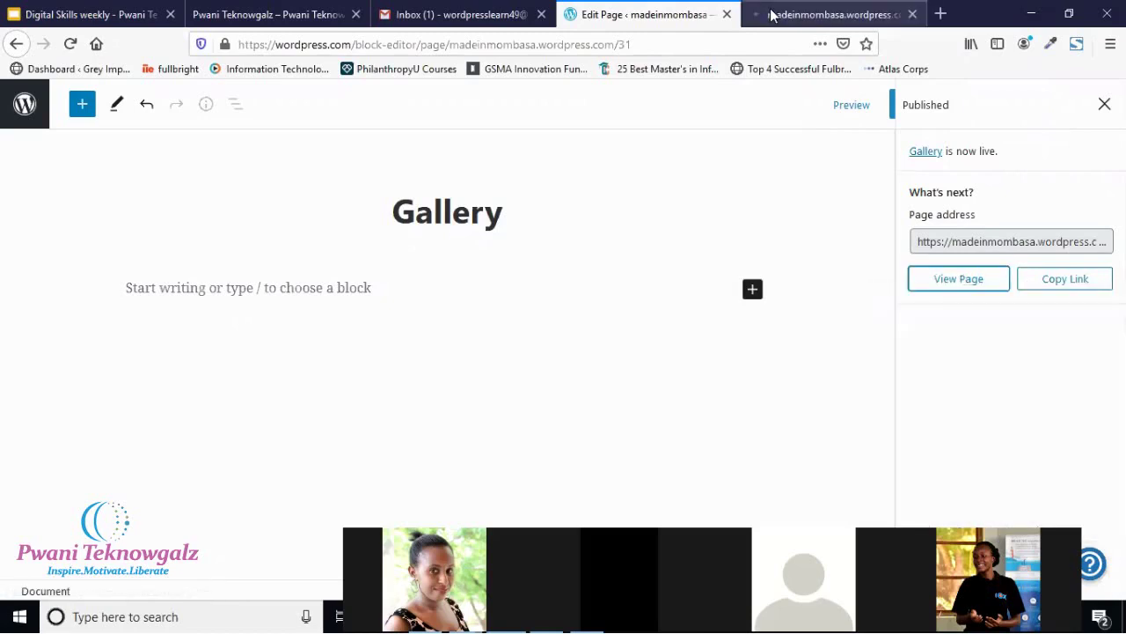
{"action": "left_click", "coordinate": [771, 16]}
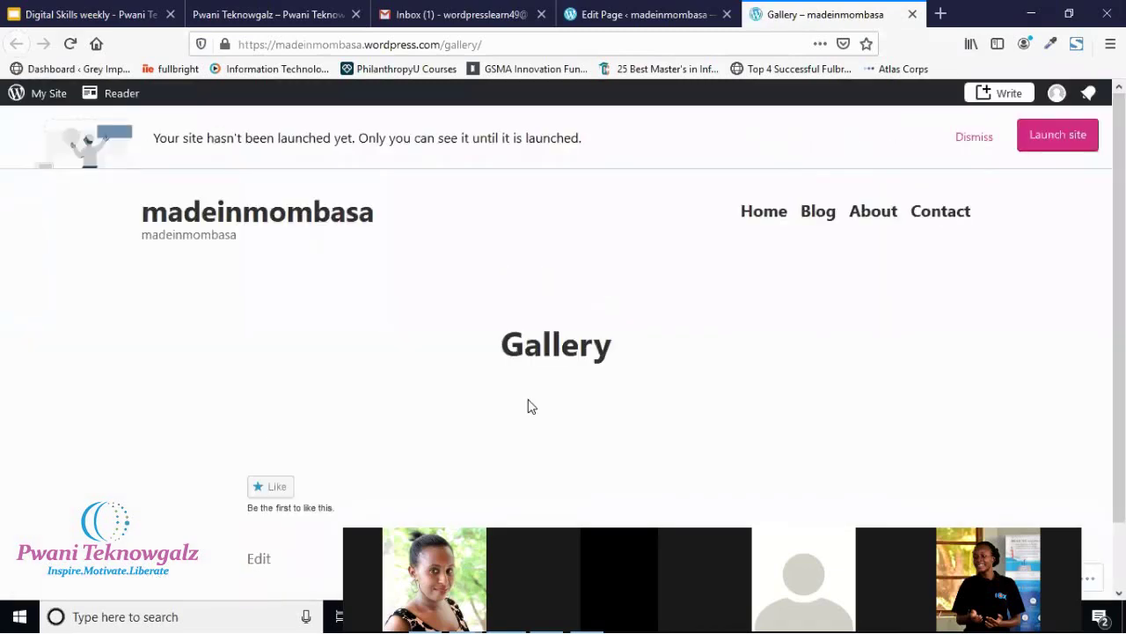
{"action": "scroll", "coordinate": [528, 406], "scroll_direction": "down", "scroll_amount": 1}
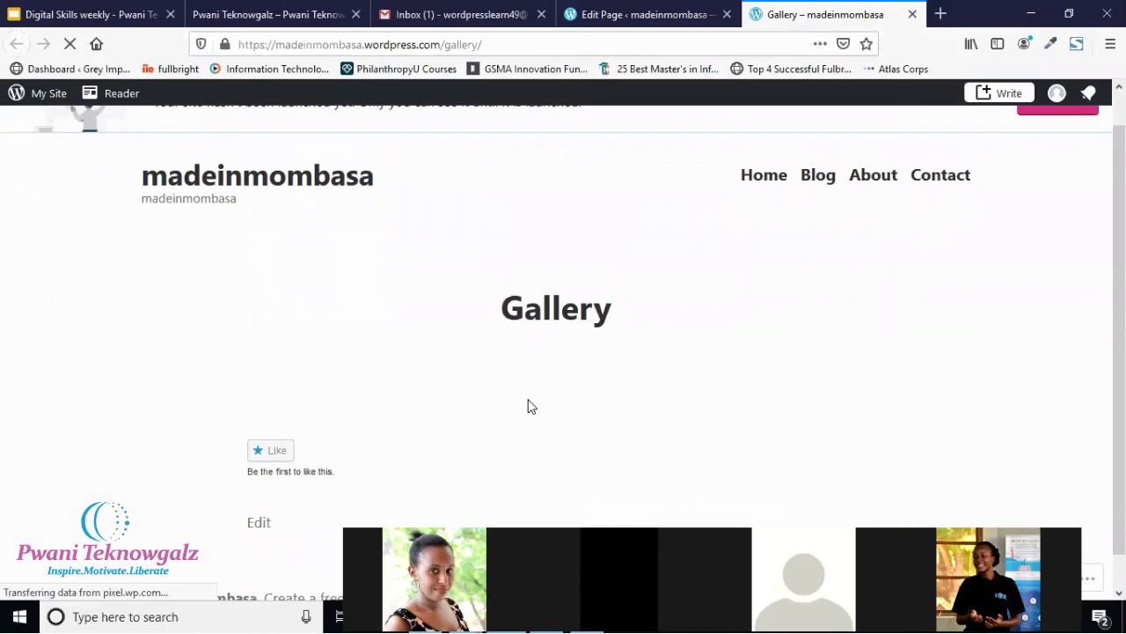
{"action": "scroll", "coordinate": [533, 382], "scroll_direction": "down", "scroll_amount": 1}
{"action": "scroll", "coordinate": [533, 382], "scroll_direction": "up", "scroll_amount": 1}
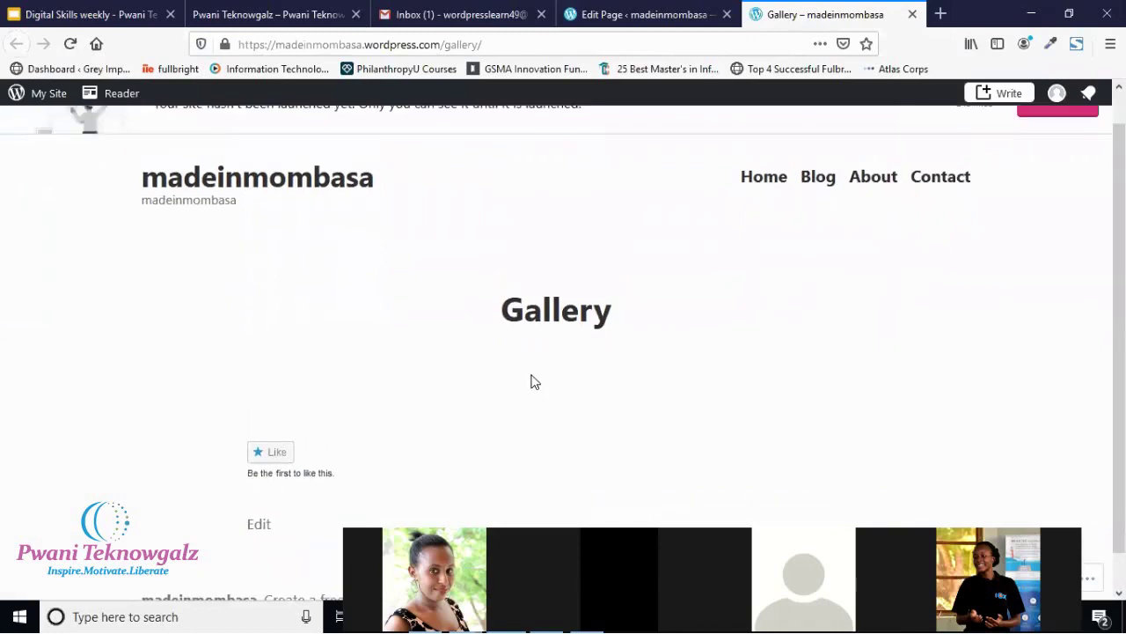
{"action": "scroll", "coordinate": [530, 380], "scroll_direction": "up", "scroll_amount": 1}
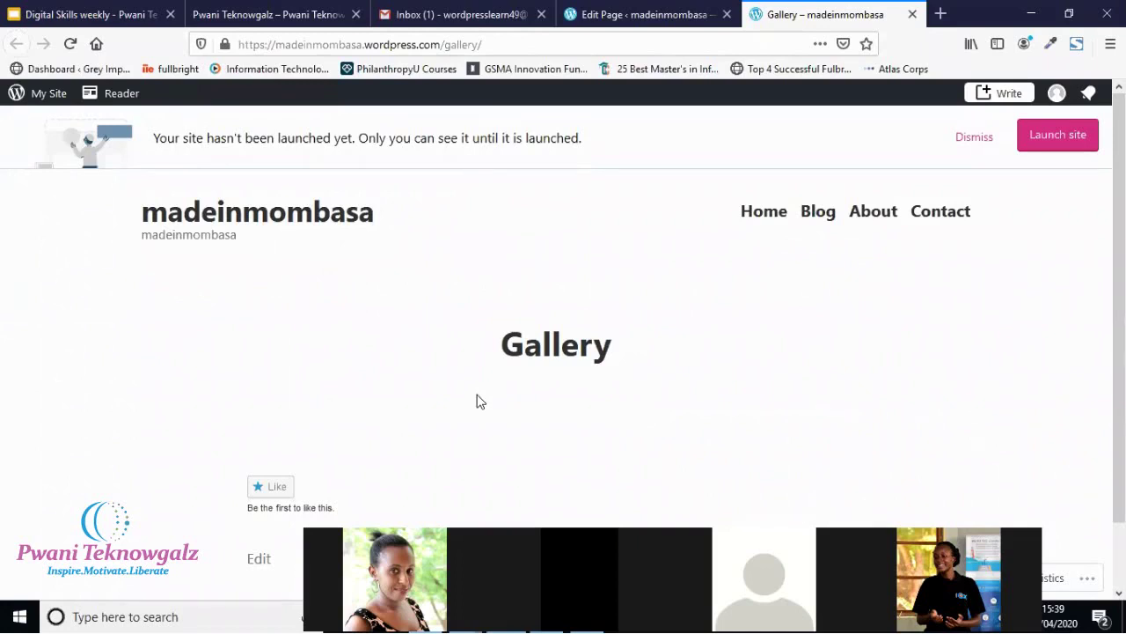
{"action": "left_click", "coordinate": [876, 223]}
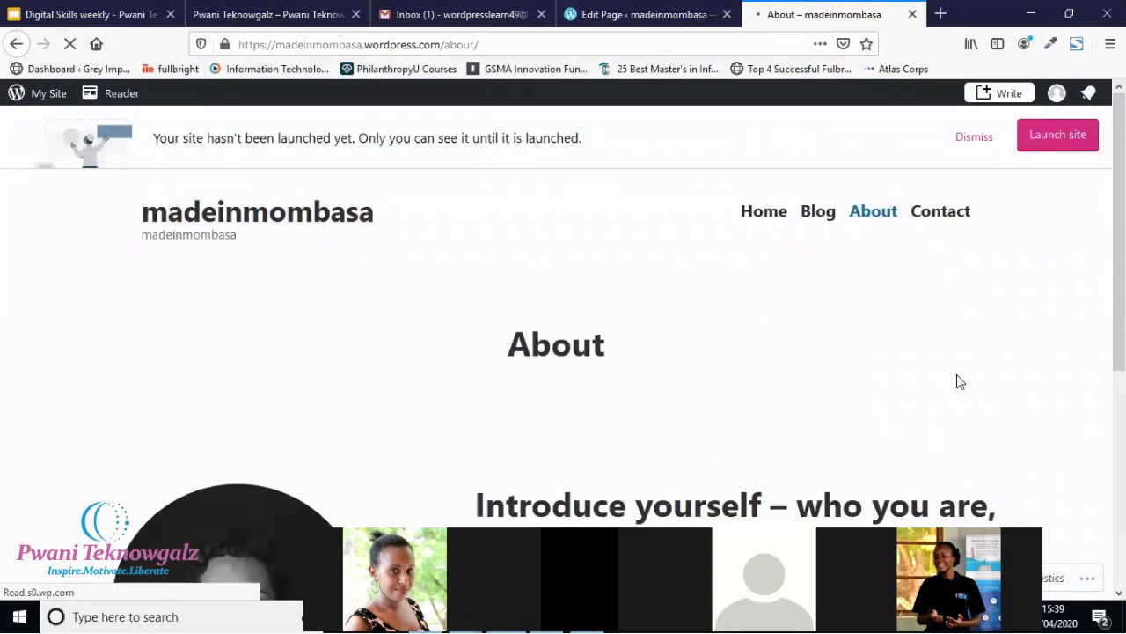
{"action": "scroll", "coordinate": [958, 373], "scroll_direction": "down", "scroll_amount": 2}
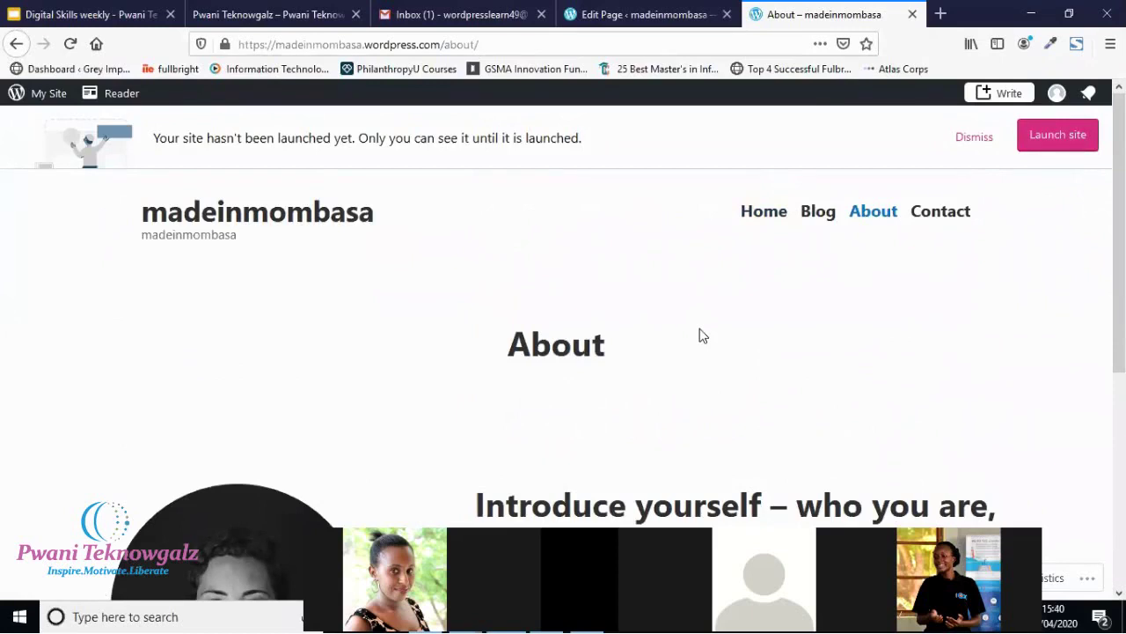
Examine the live About page from its heading down to the footer and compare it with the Gallery page in the editor.
{"action": "scroll", "coordinate": [702, 336], "scroll_direction": "down", "scroll_amount": 2}
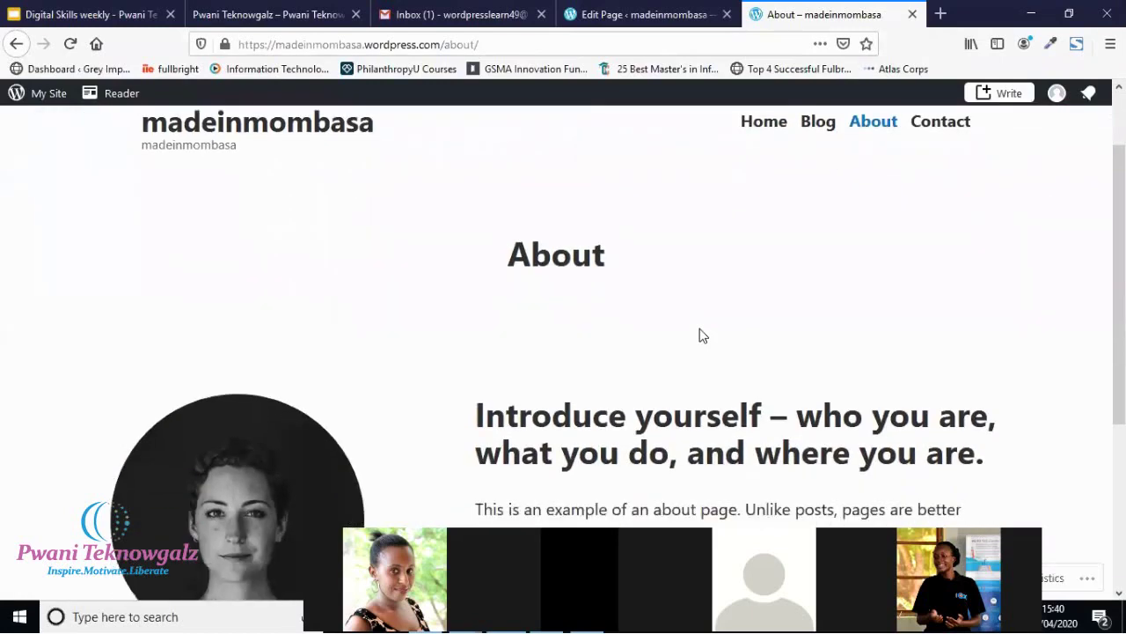
{"action": "scroll", "coordinate": [702, 335], "scroll_direction": "up", "scroll_amount": 2}
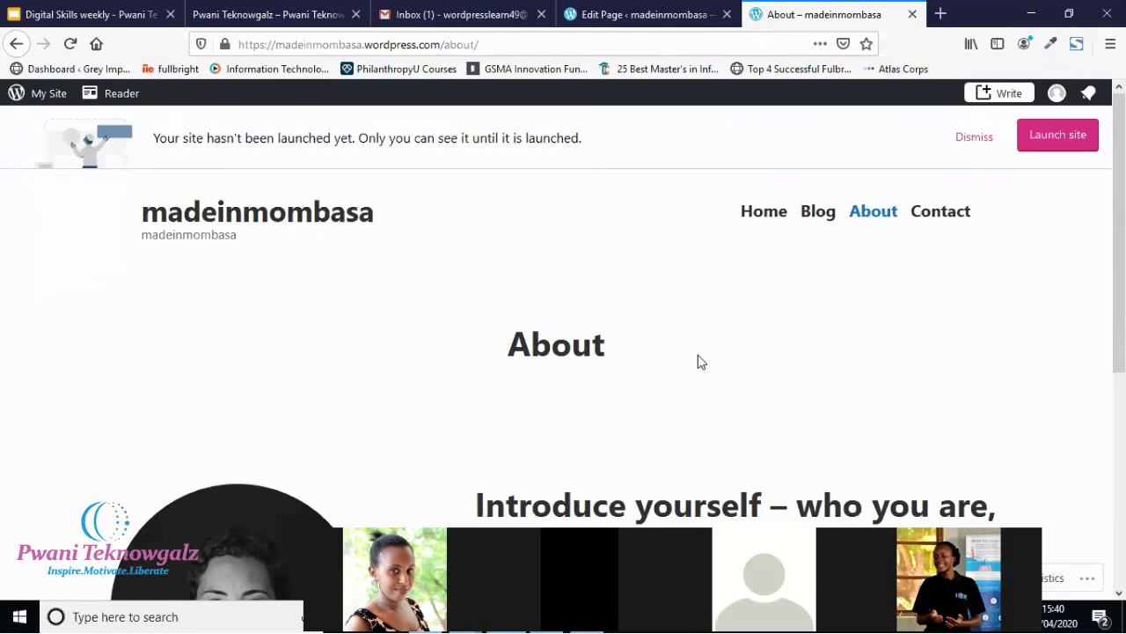
{"action": "scroll", "coordinate": [700, 360], "scroll_direction": "down", "scroll_amount": 4}
{"action": "scroll", "coordinate": [698, 361], "scroll_direction": "down", "scroll_amount": 3}
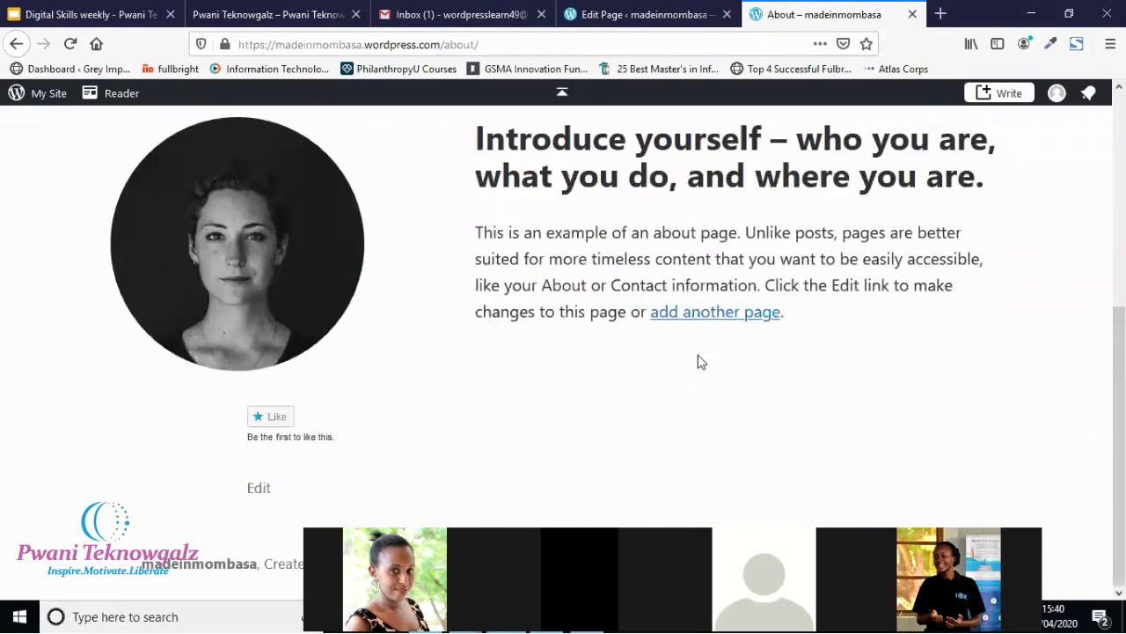
{"action": "scroll", "coordinate": [665, 233], "scroll_direction": "up", "scroll_amount": 5}
{"action": "scroll", "coordinate": [534, 467], "scroll_direction": "up", "scroll_amount": 1}
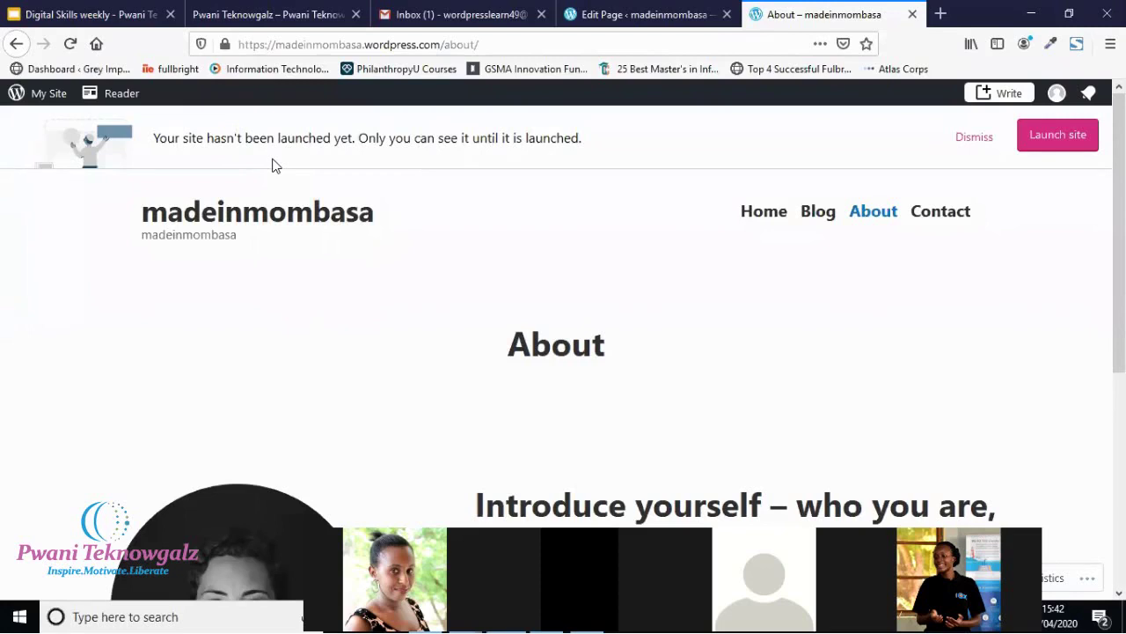
{"action": "left_click", "coordinate": [609, 25]}
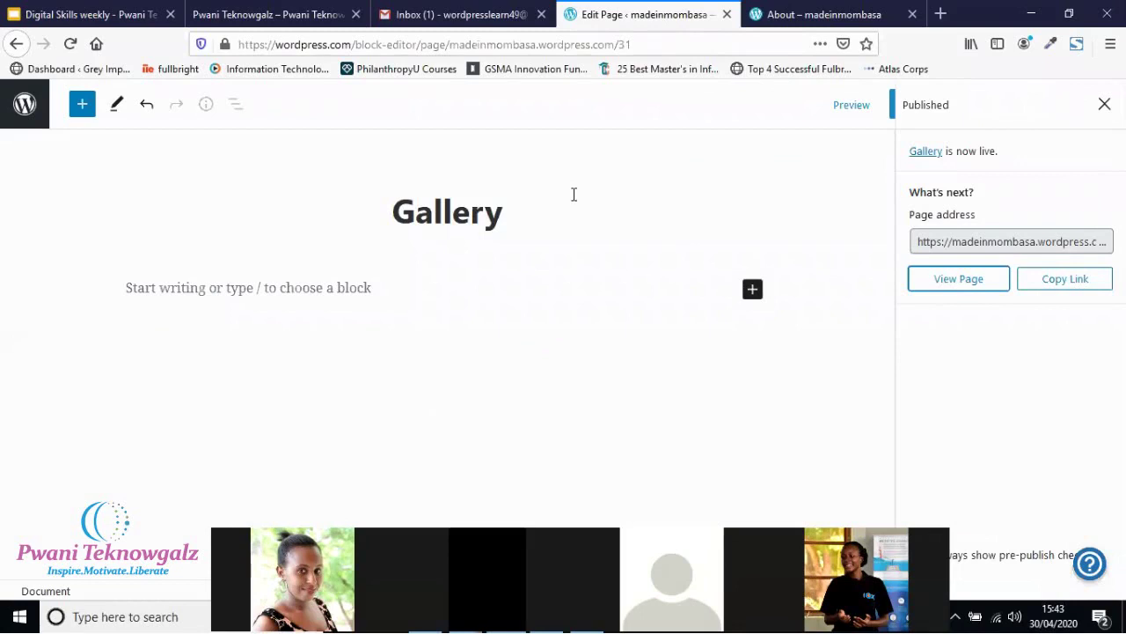
{"action": "left_click", "coordinate": [810, 18]}
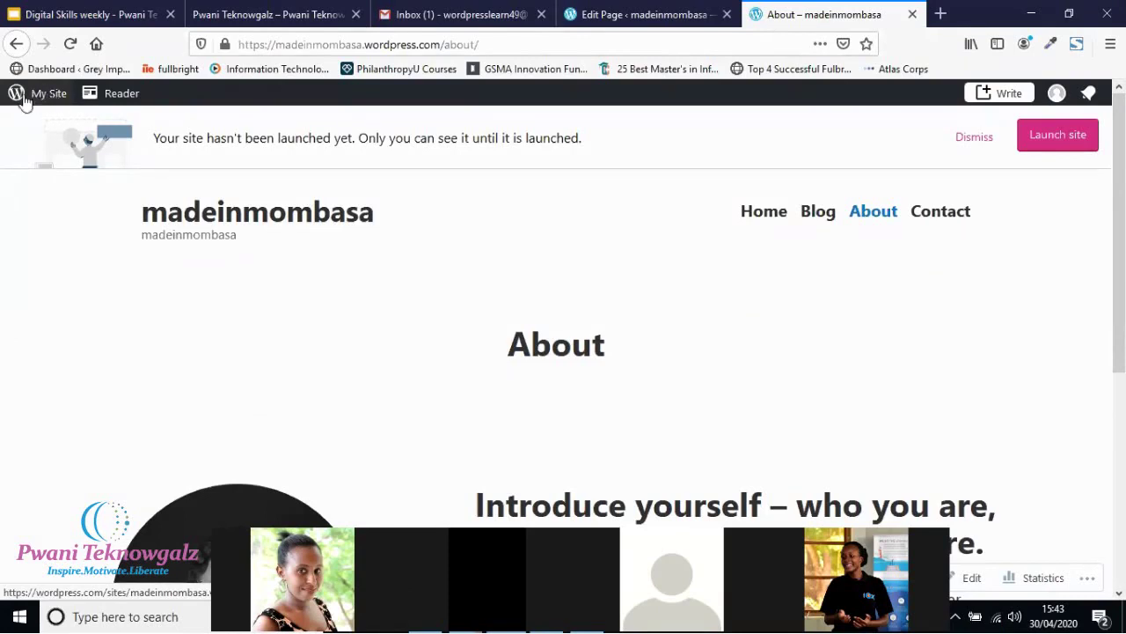
Open the About page for editing from the site's list of pages and look over its content.
{"action": "left_click", "coordinate": [36, 96]}
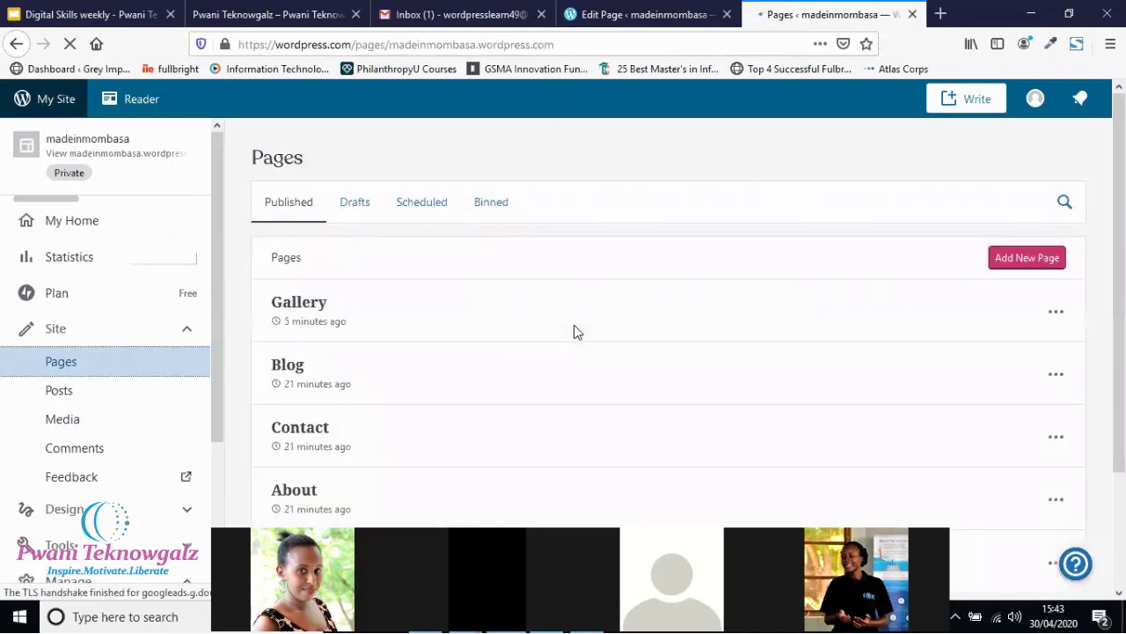
{"action": "scroll", "coordinate": [576, 332], "scroll_direction": "down", "scroll_amount": 3}
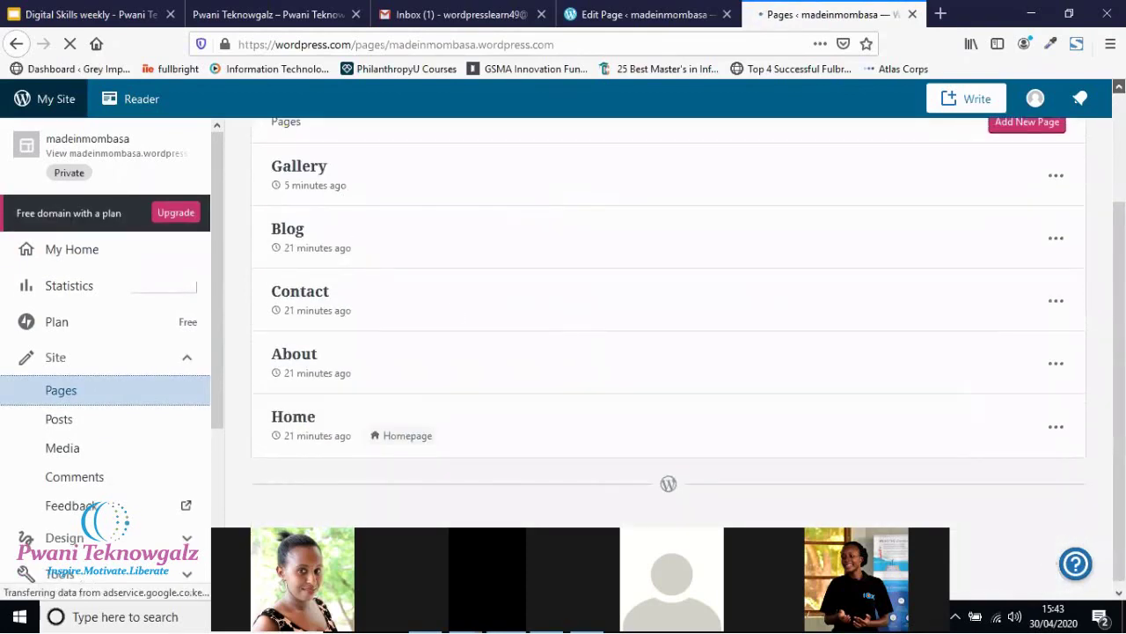
{"action": "scroll", "coordinate": [455, 312], "scroll_direction": "up", "scroll_amount": 1}
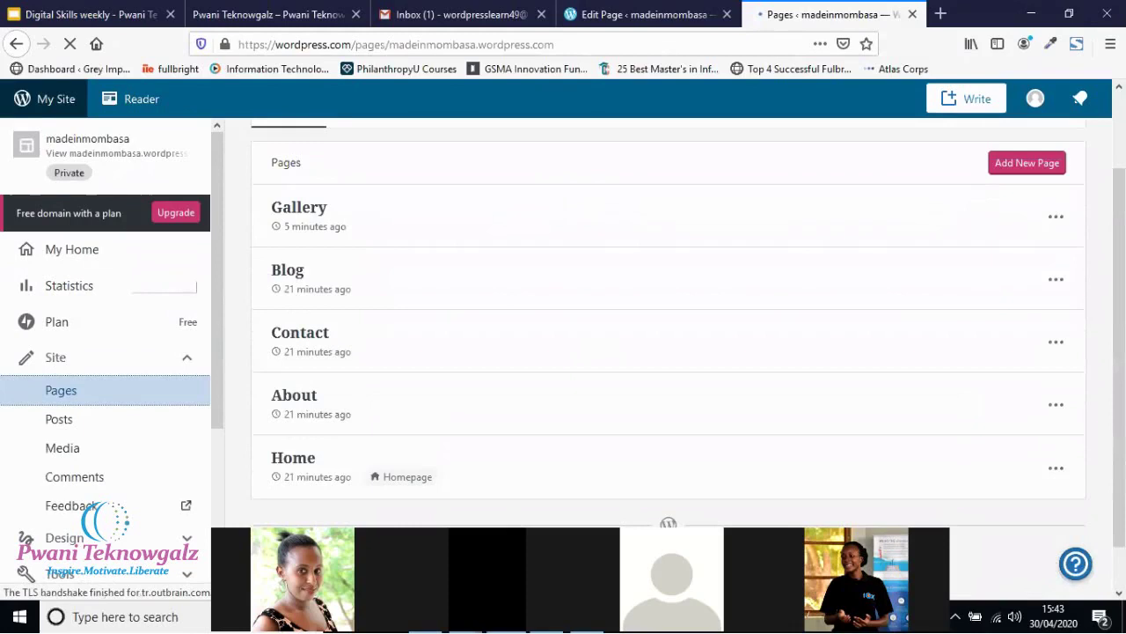
{"action": "left_click", "coordinate": [1056, 407]}
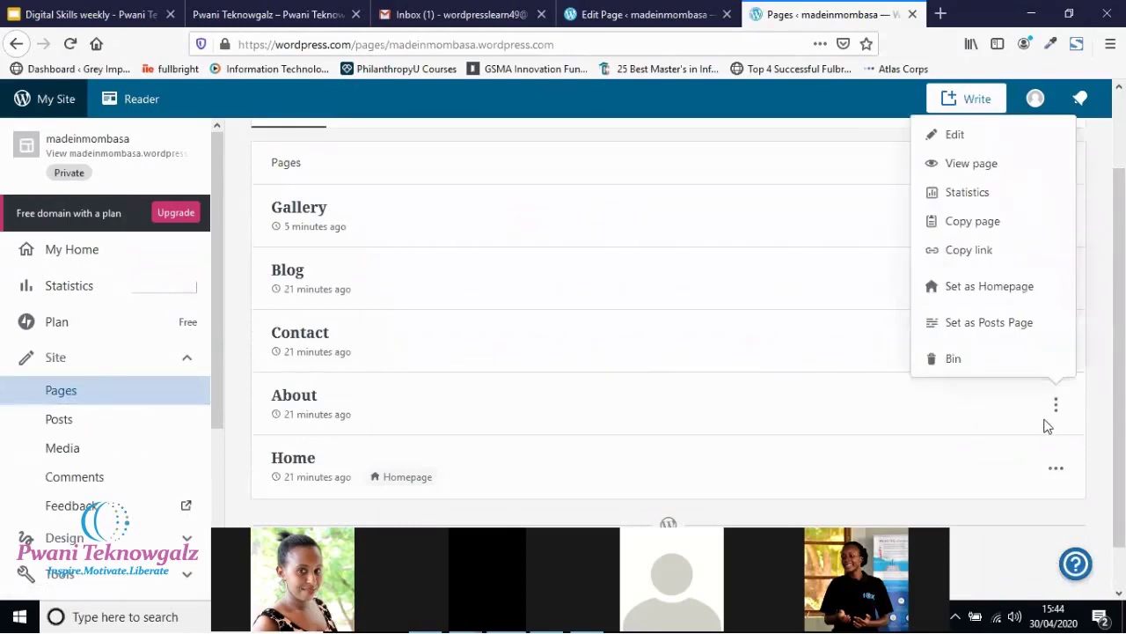
{"action": "left_click", "coordinate": [1056, 406]}
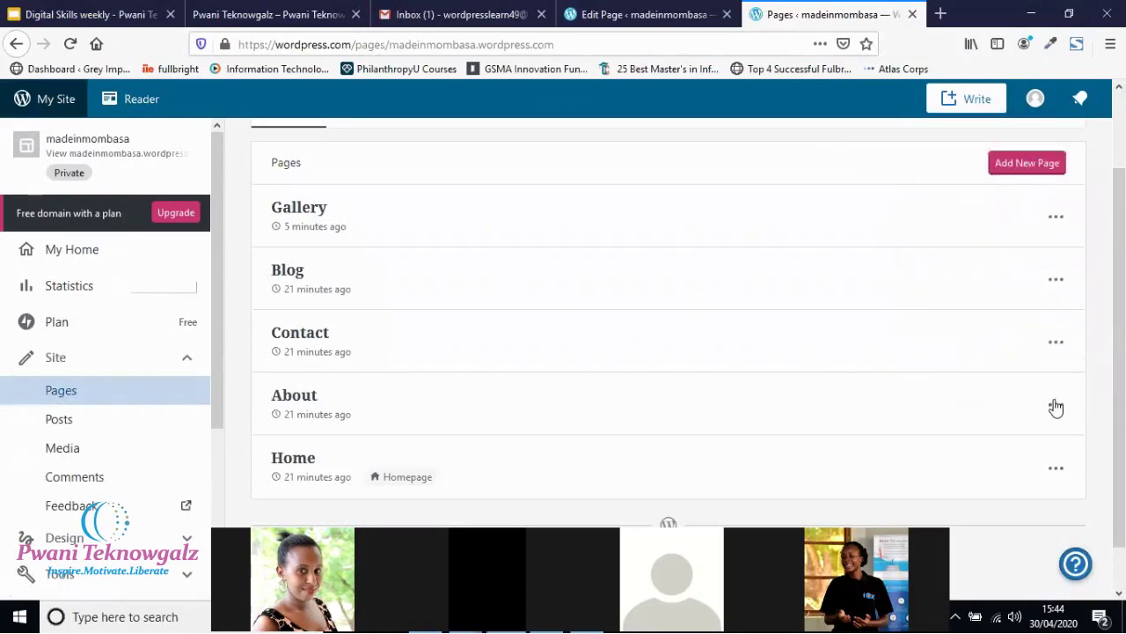
{"action": "left_click", "coordinate": [1056, 406]}
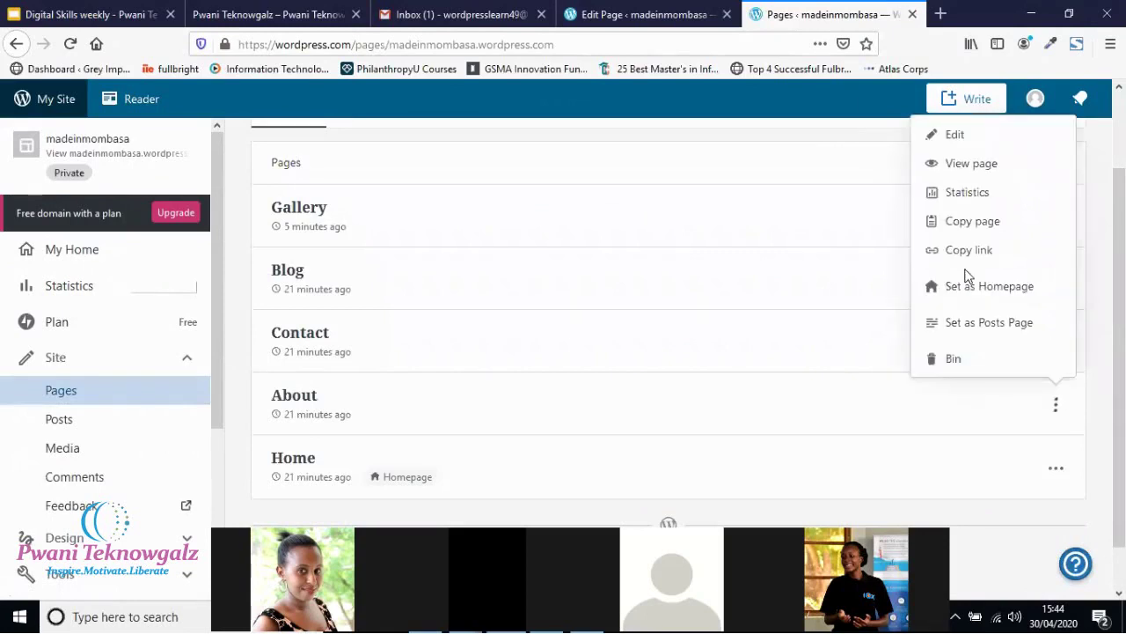
{"action": "left_click", "coordinate": [944, 139]}
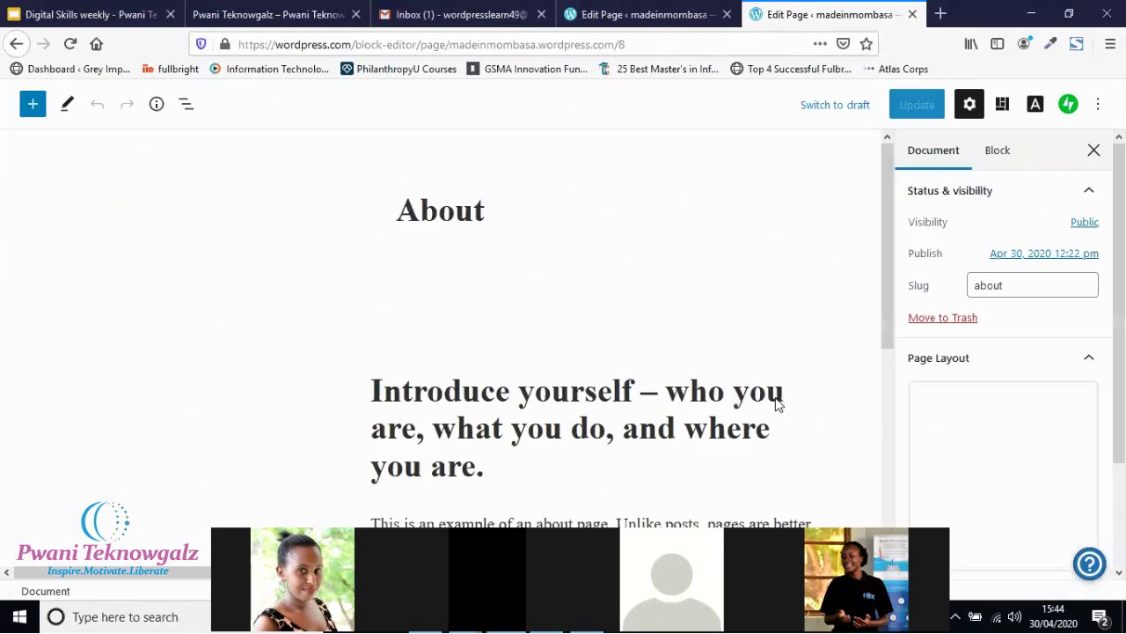
{"action": "scroll", "coordinate": [778, 397], "scroll_direction": "down", "scroll_amount": 1}
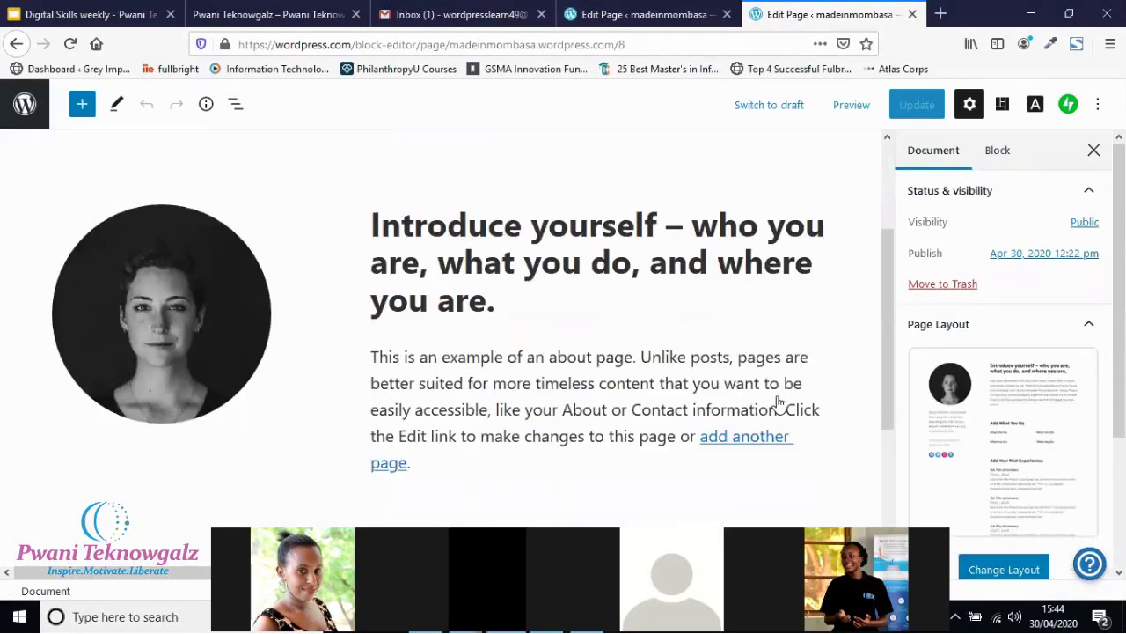
{"action": "scroll", "coordinate": [778, 403], "scroll_direction": "down", "scroll_amount": 2}
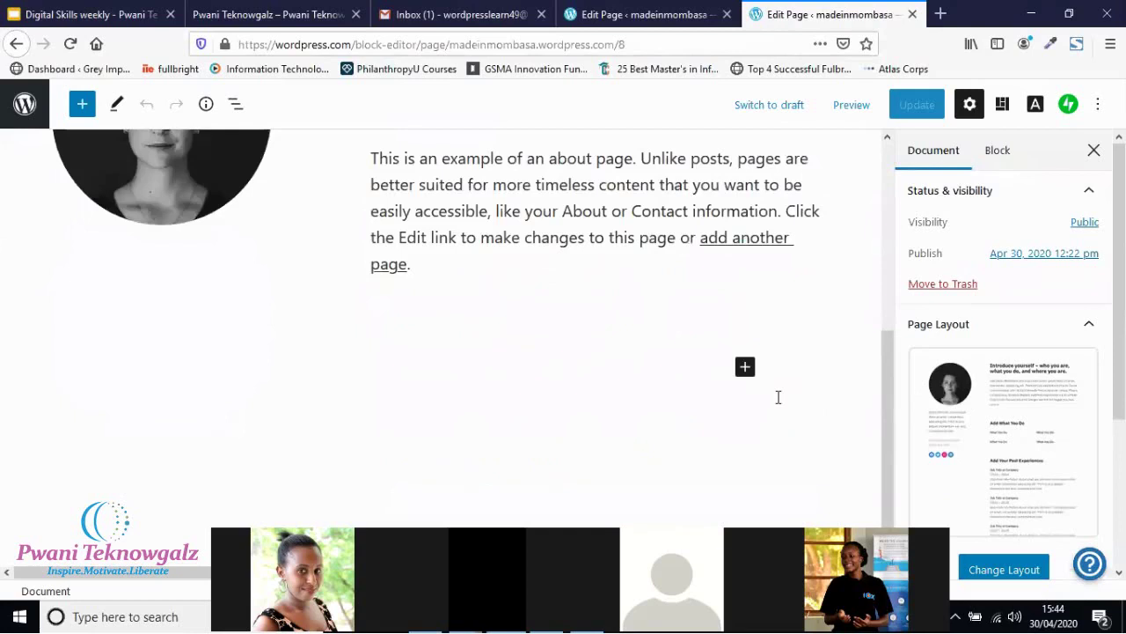
{"action": "scroll", "coordinate": [778, 397], "scroll_direction": "up", "scroll_amount": 2}
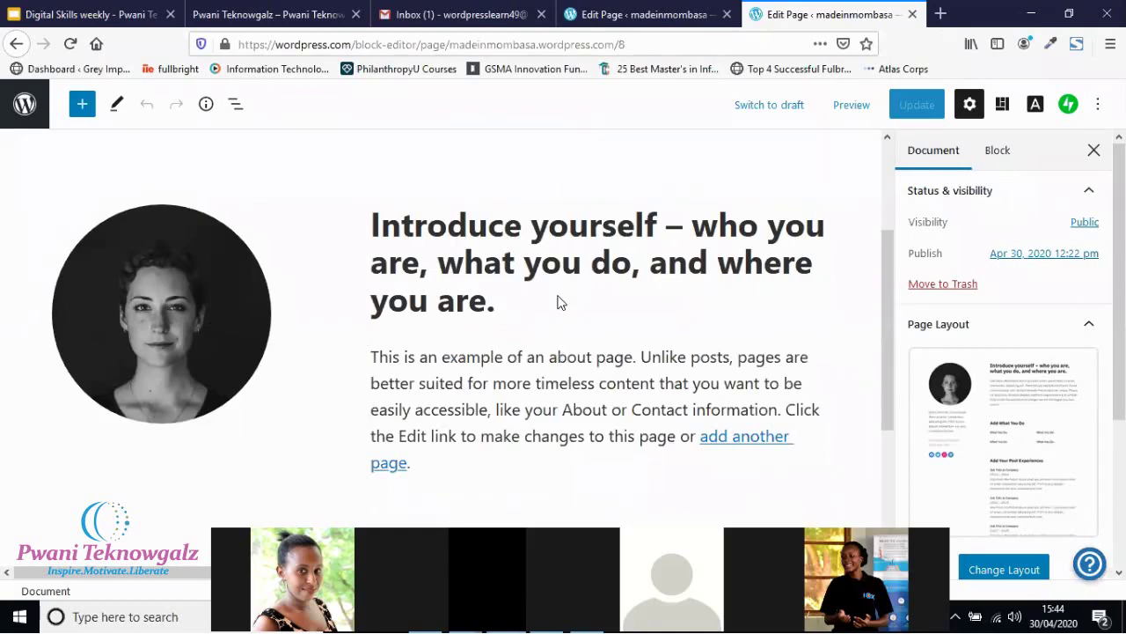
Start replacing the About page's portrait image and upload gaze.png from the Documents folder to the media library.
{"action": "left_click", "coordinate": [887, 141]}
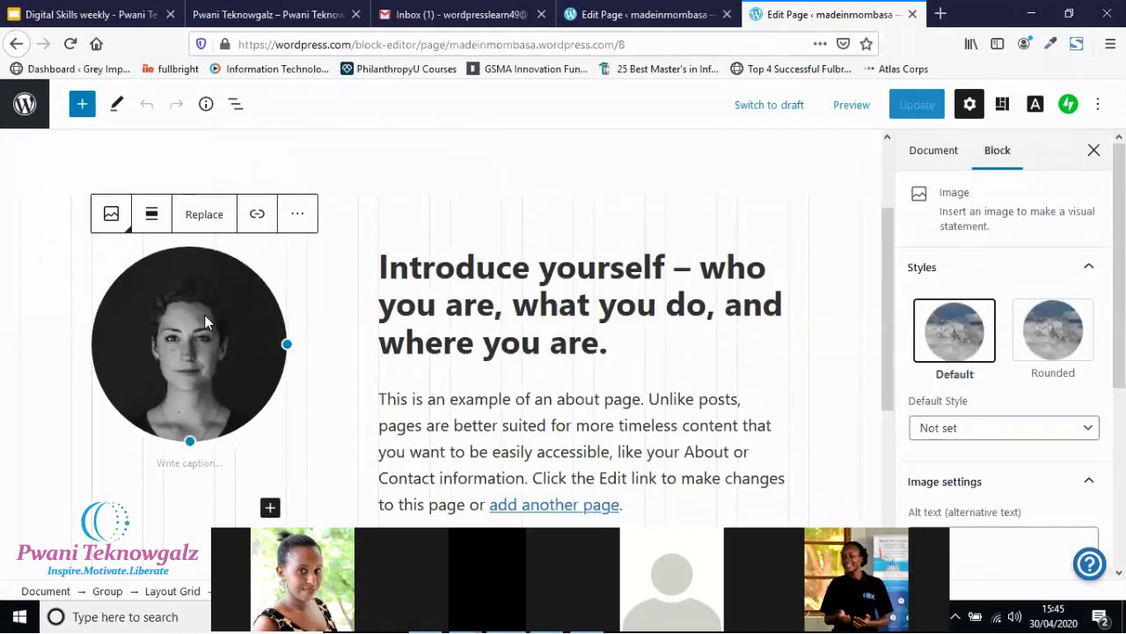
{"action": "left_click", "coordinate": [205, 217]}
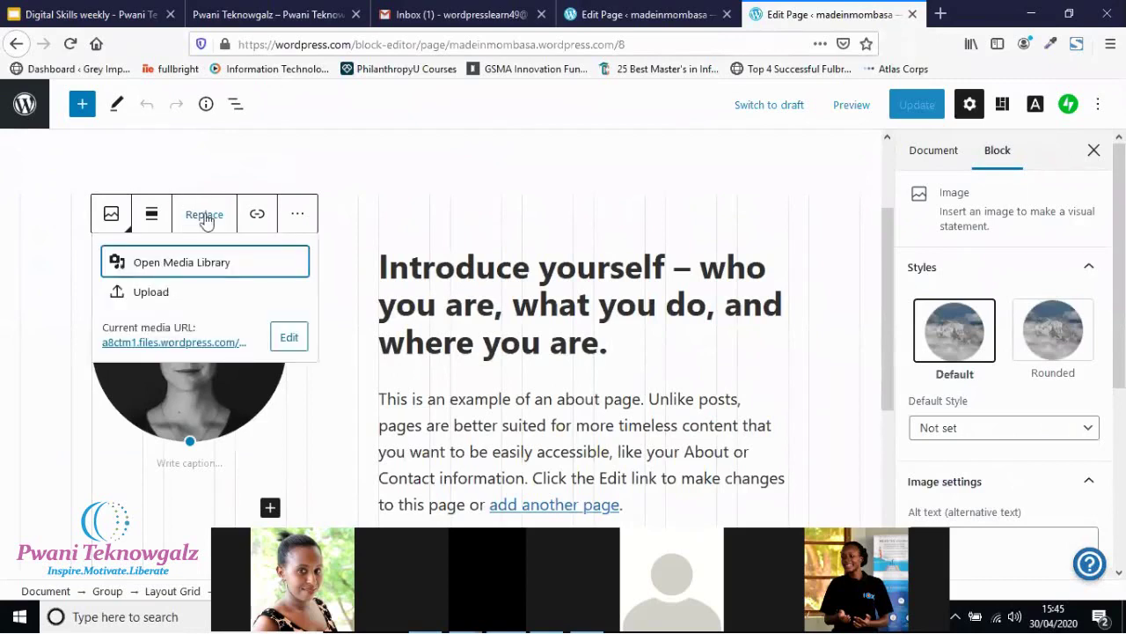
{"action": "left_click", "coordinate": [212, 274]}
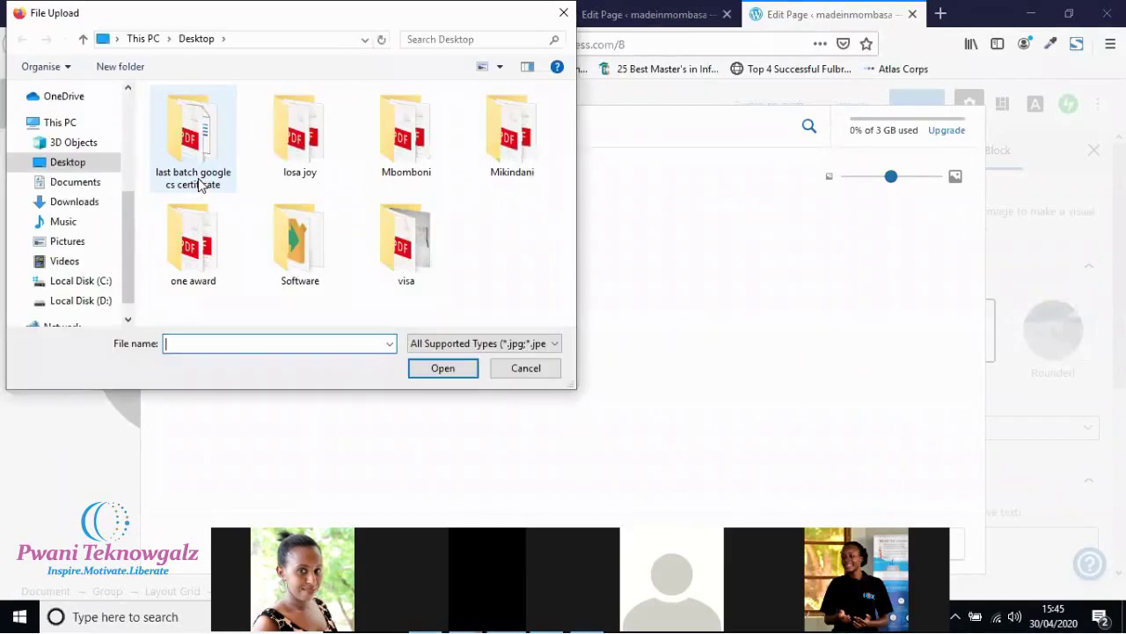
{"action": "left_click", "coordinate": [86, 185]}
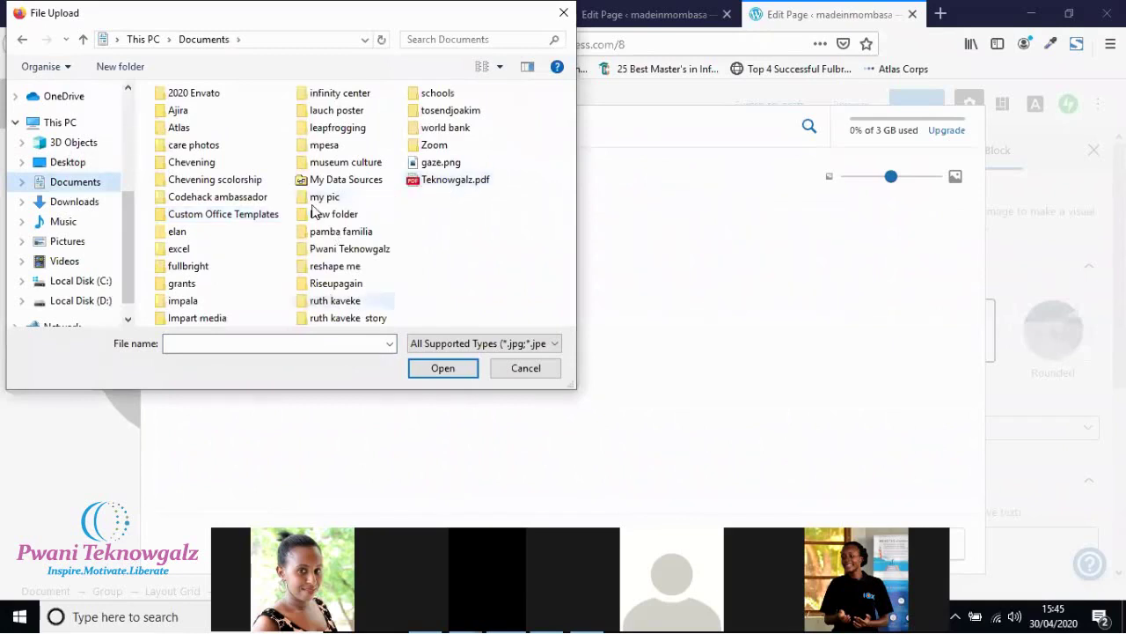
{"action": "left_click", "coordinate": [444, 165]}
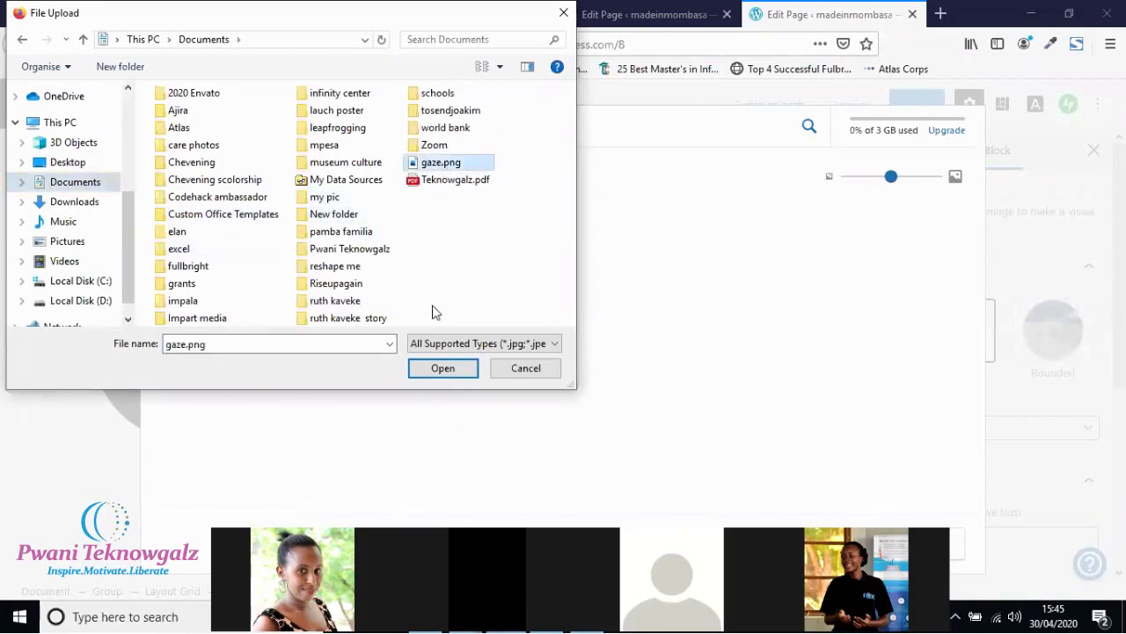
{"action": "left_click", "coordinate": [429, 369]}
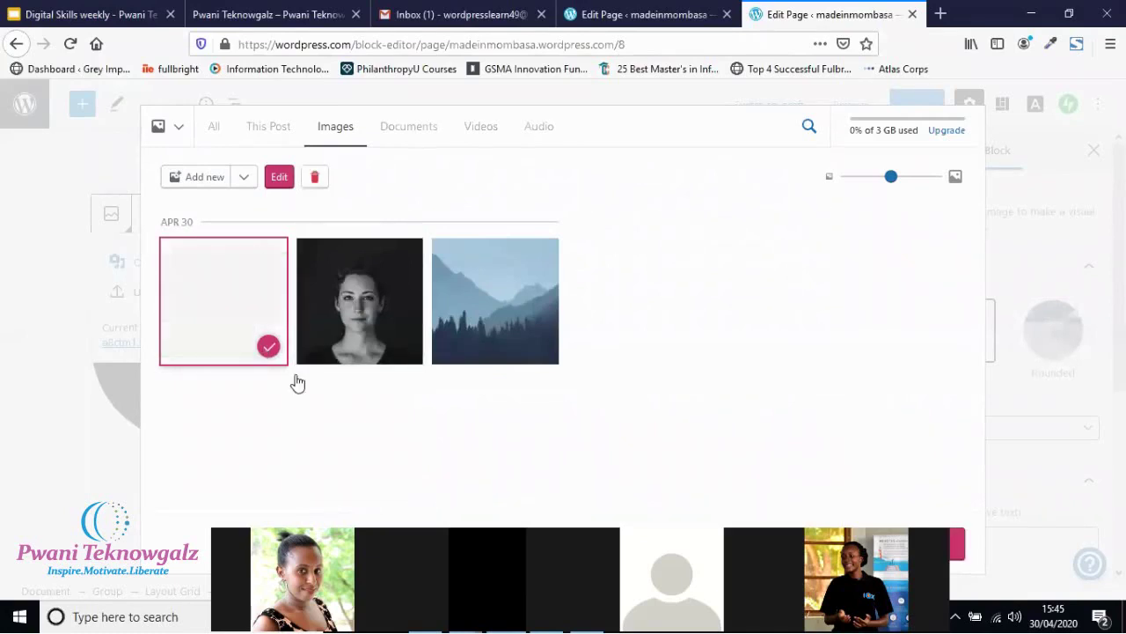
Upload 22.jpg from the Riseupagain folder in Documents and insert it as the About page's portrait image.
{"action": "left_click", "coordinate": [202, 176]}
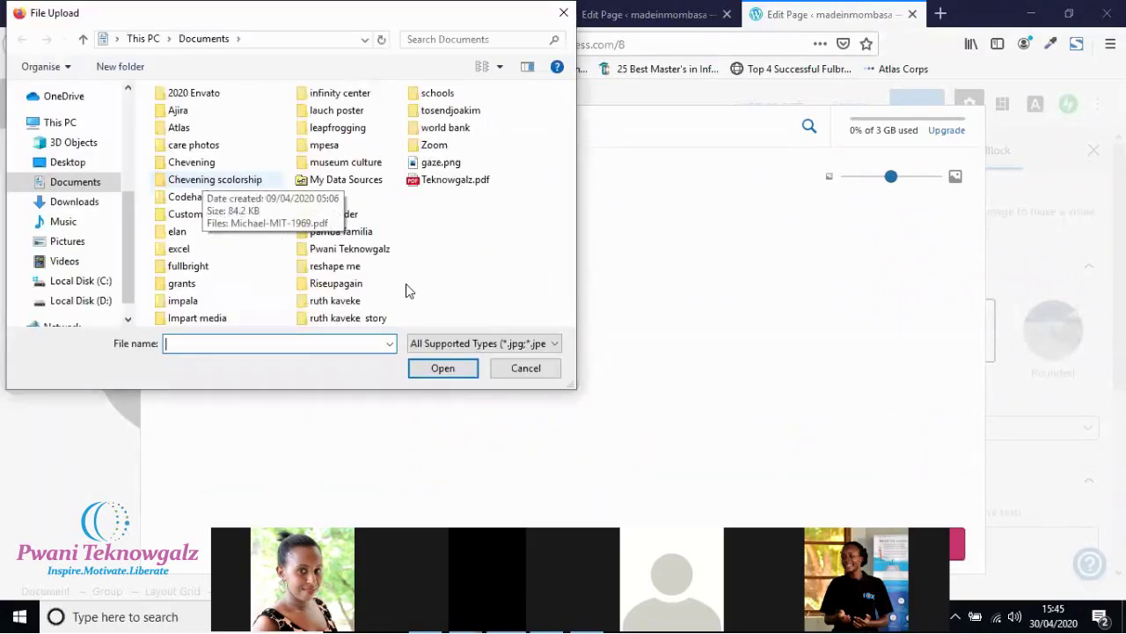
{"action": "double_click", "coordinate": [339, 283]}
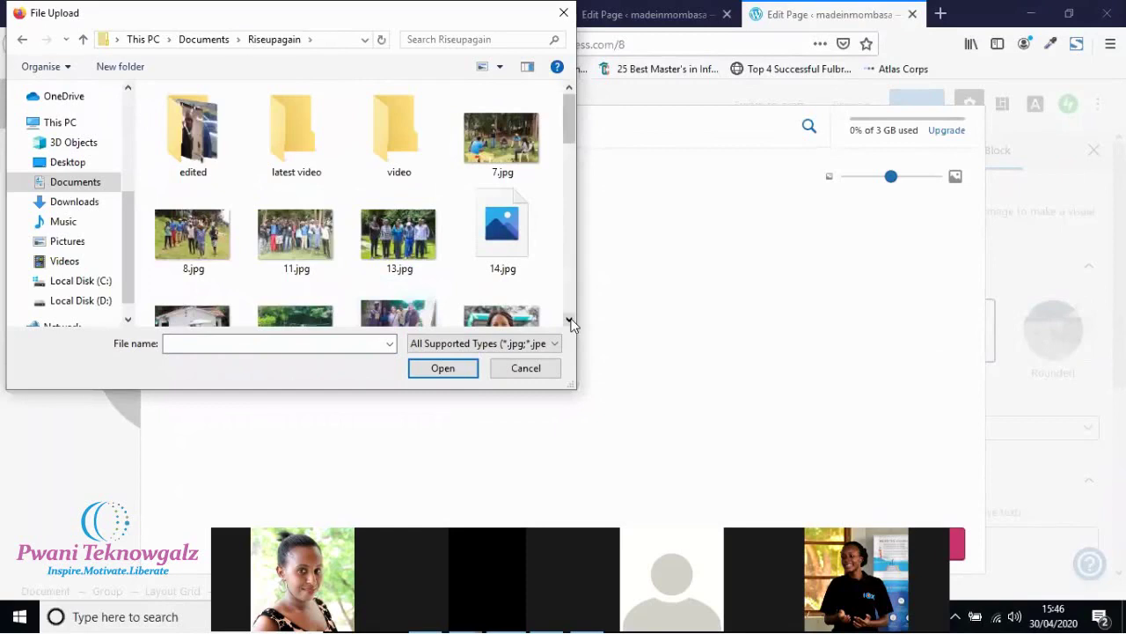
{"action": "scroll", "coordinate": [392, 319], "scroll_direction": "down", "scroll_amount": 2}
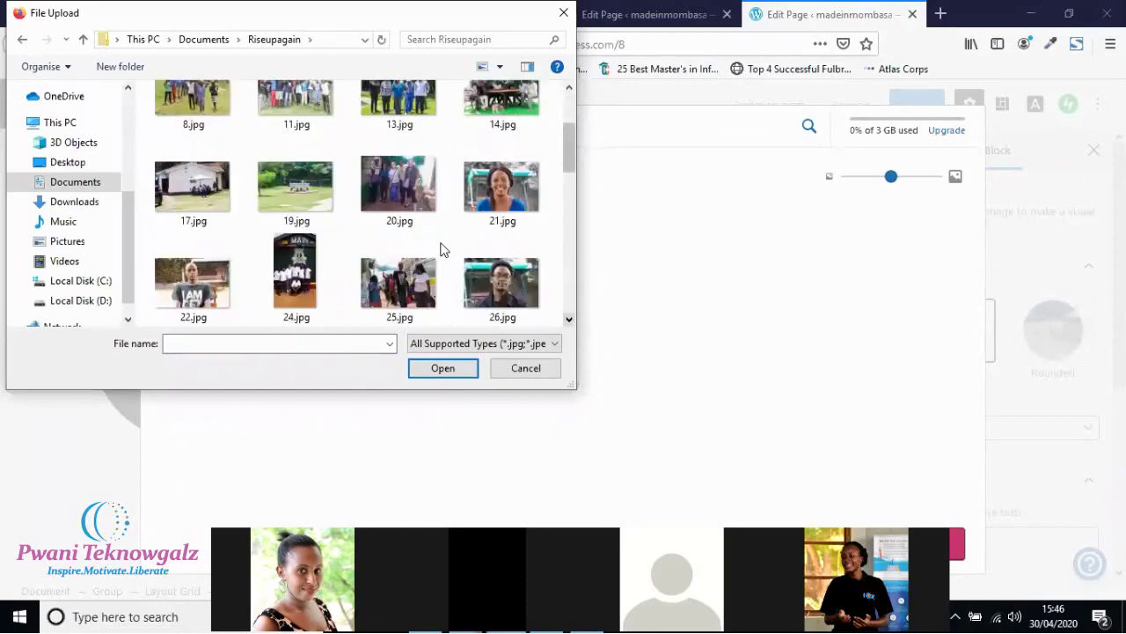
{"action": "left_click", "coordinate": [209, 293]}
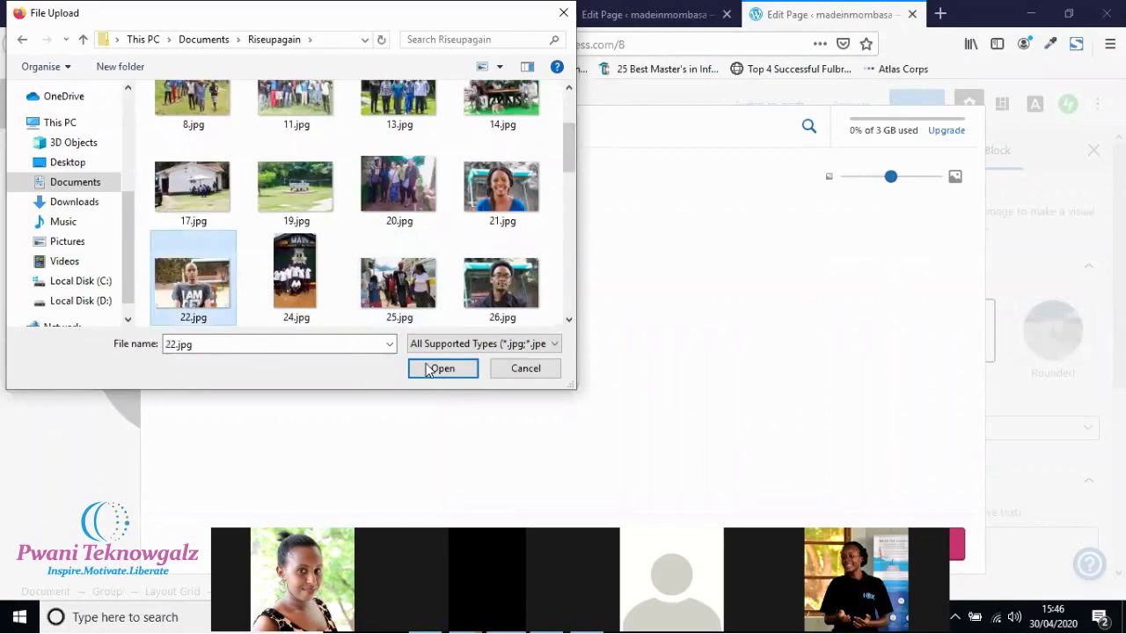
{"action": "left_click", "coordinate": [439, 368]}
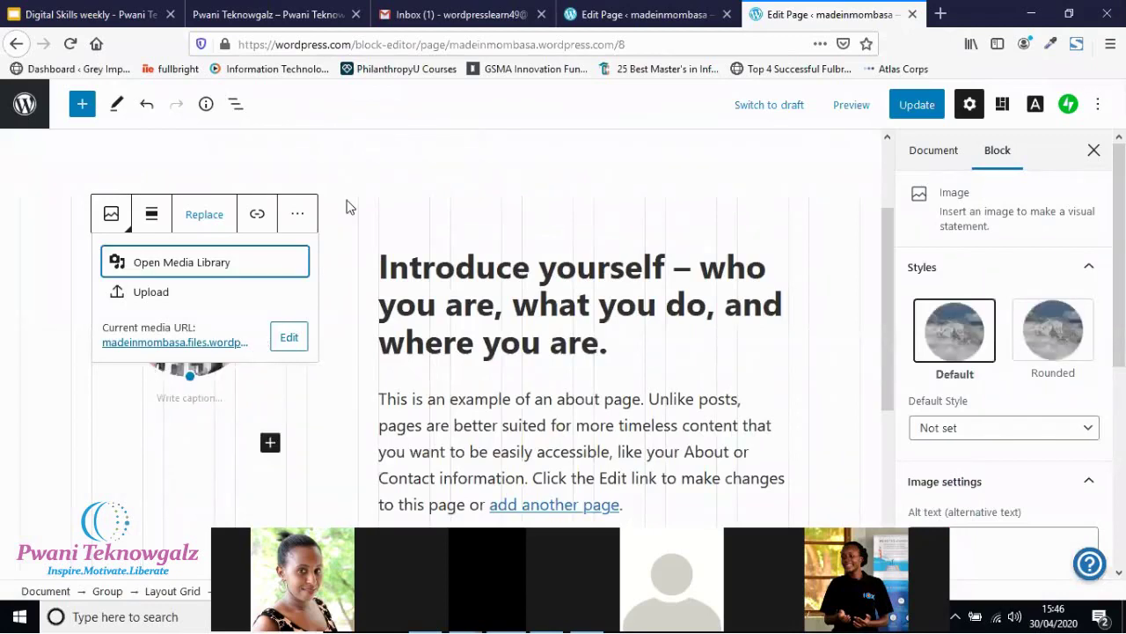
Enlarge the new portrait image slightly, keeping it clear of the introduction text beside it.
{"action": "left_click", "coordinate": [261, 369]}
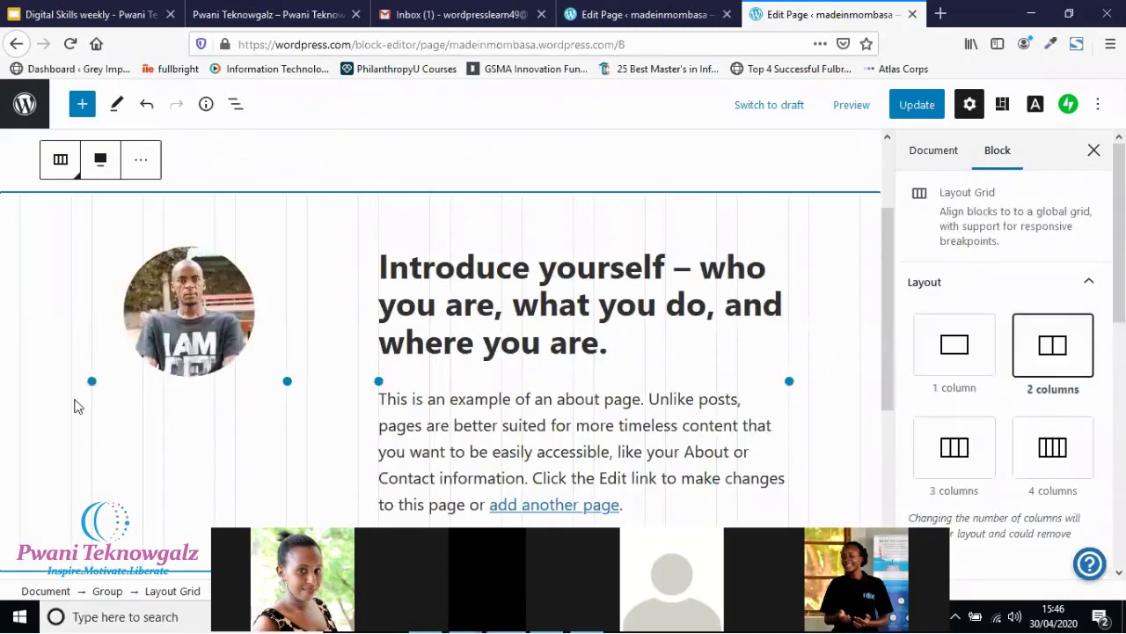
{"action": "left_click", "coordinate": [94, 380]}
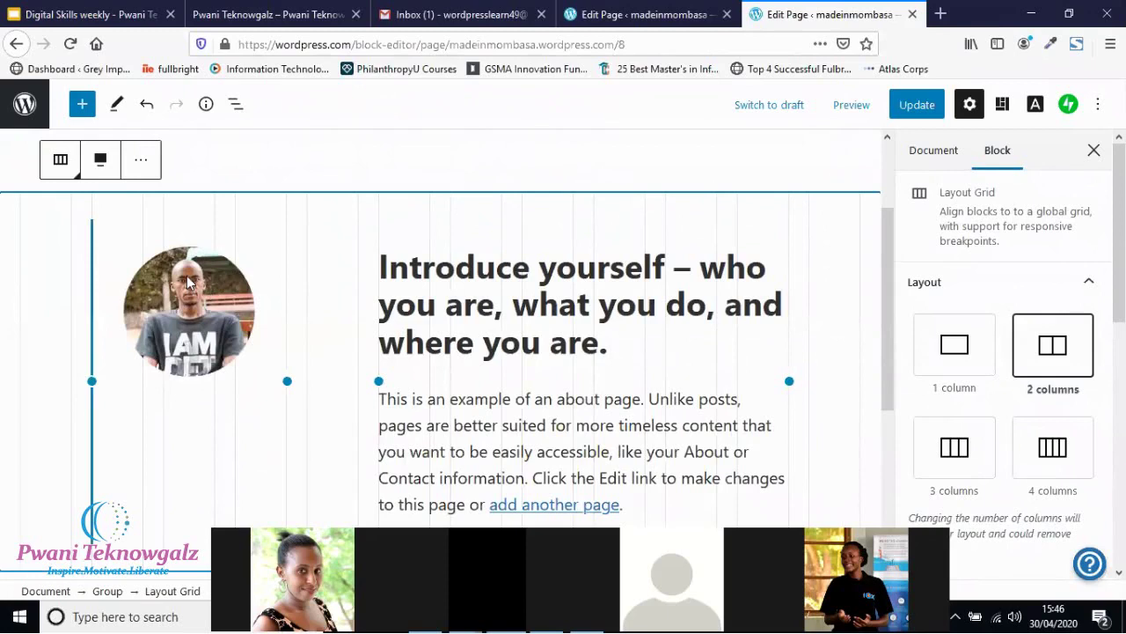
{"action": "left_click", "coordinate": [286, 307]}
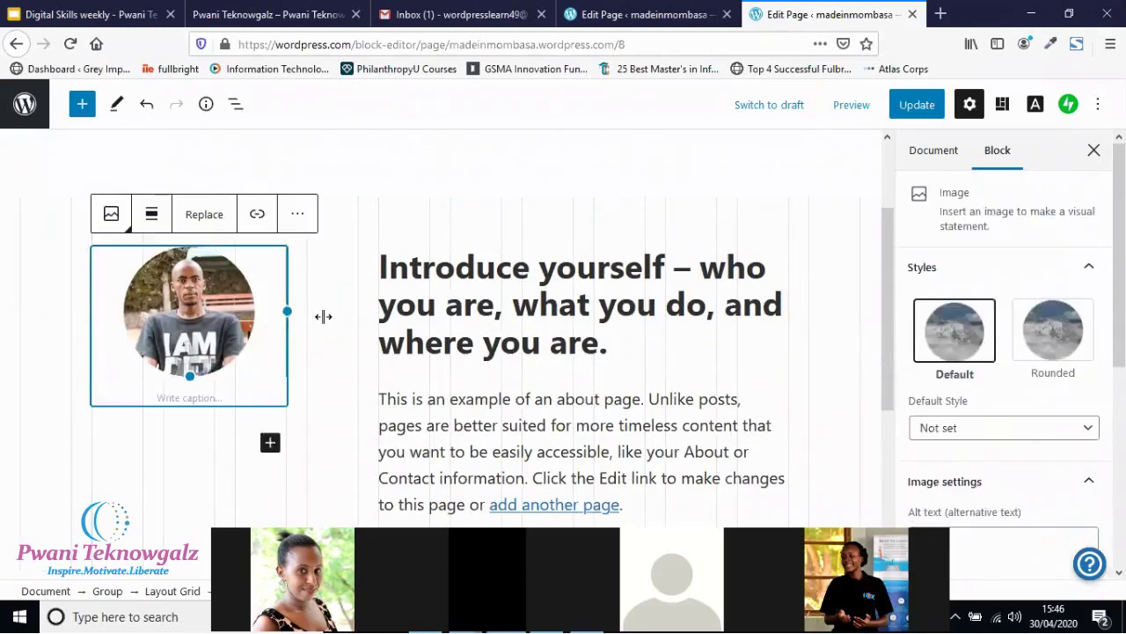
{"action": "left_click_drag", "start_coordinate": [324, 316], "coordinate": [211, 428]}
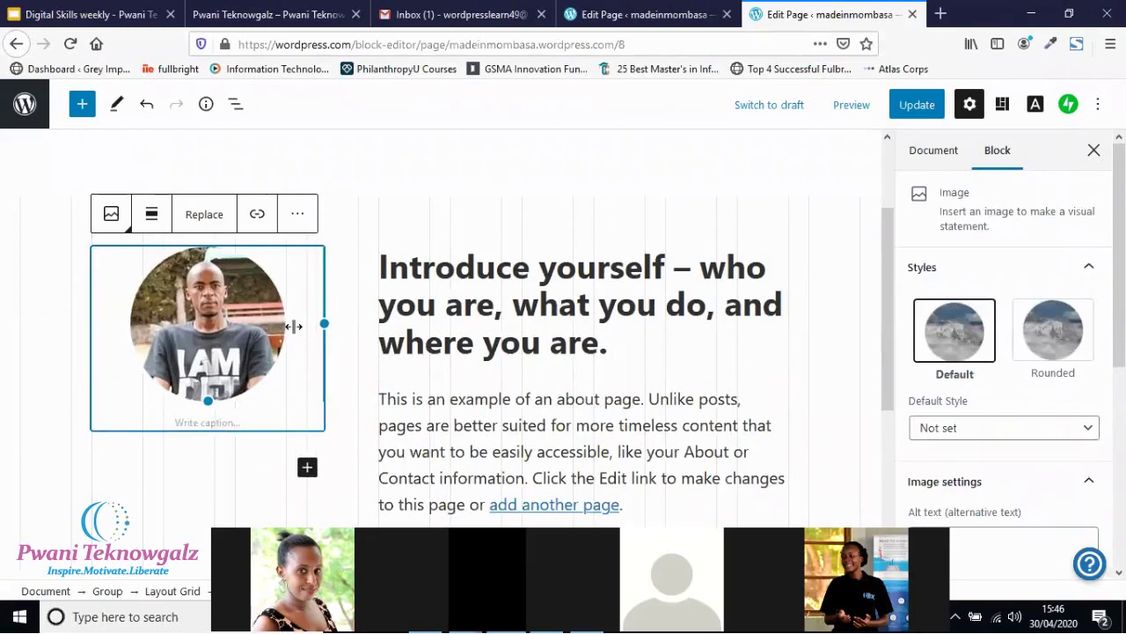
{"action": "left_click_drag", "start_coordinate": [324, 318], "coordinate": [341, 336]}
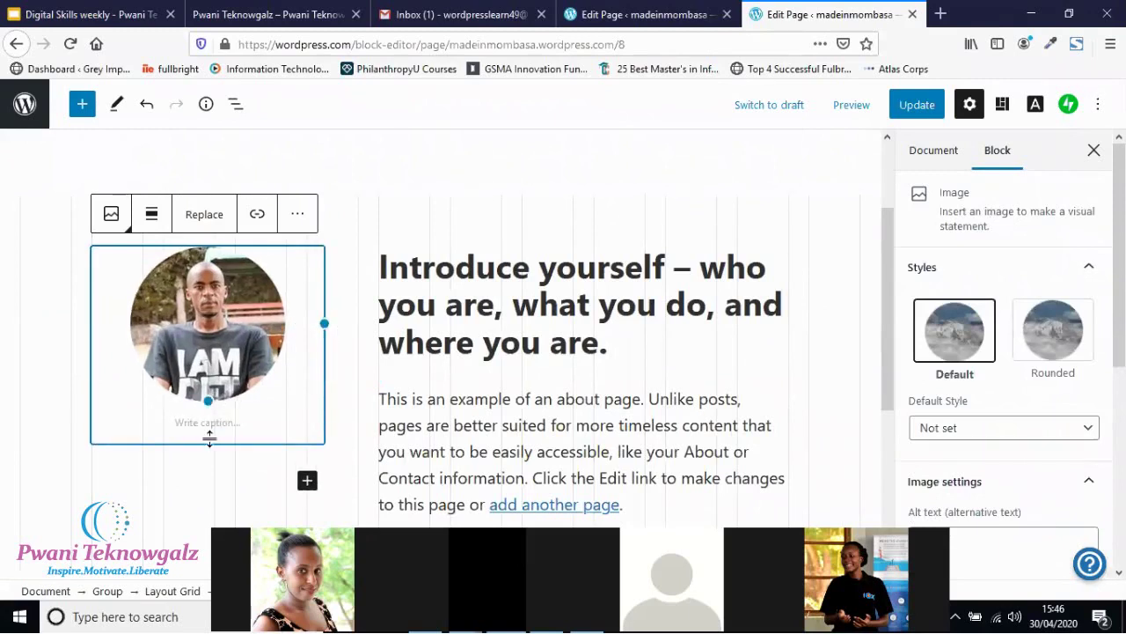
{"action": "left_click_drag", "start_coordinate": [210, 452], "coordinate": [209, 454]}
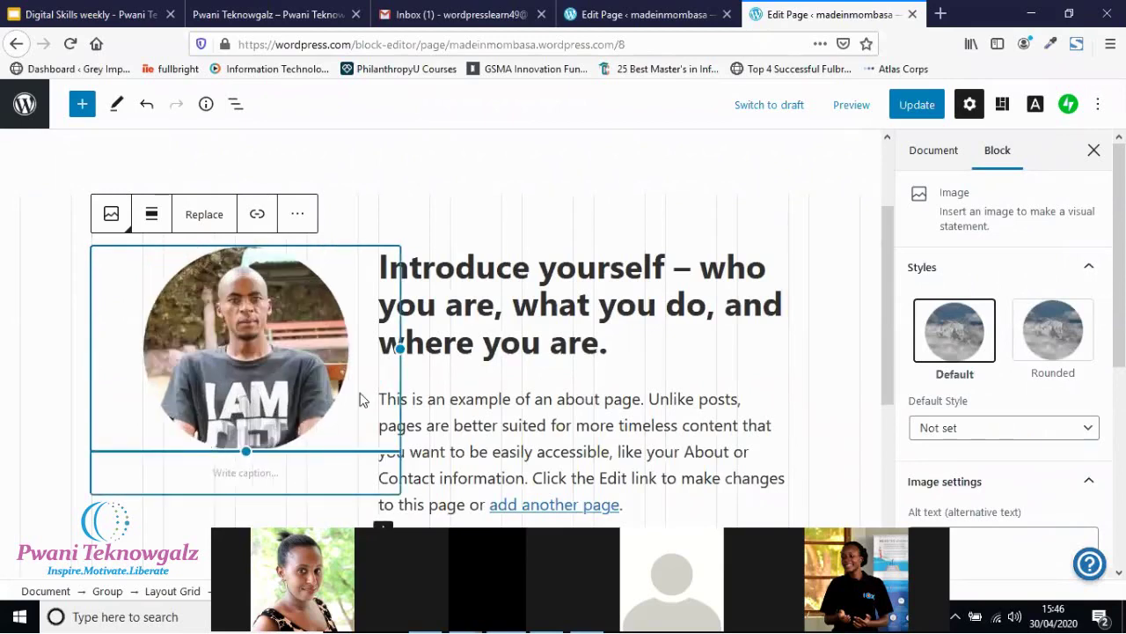
{"action": "left_click_drag", "start_coordinate": [400, 349], "coordinate": [324, 360]}
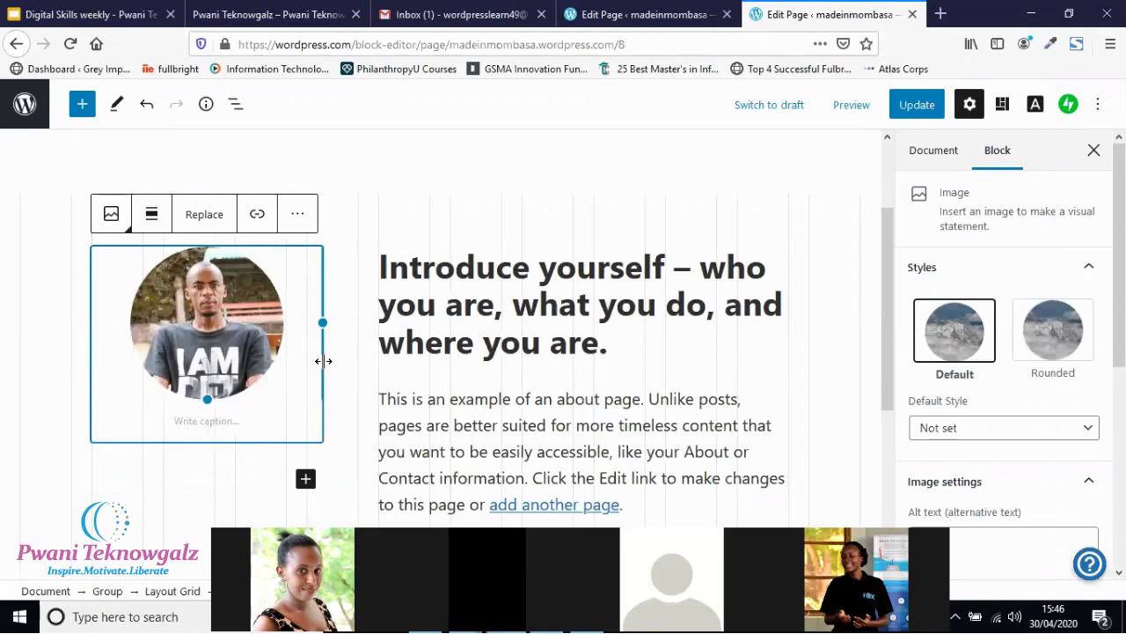
Add a caption under the About page's portrait image that introduces the person by first name, beginning with "I am".
{"action": "left_click", "coordinate": [200, 425]}
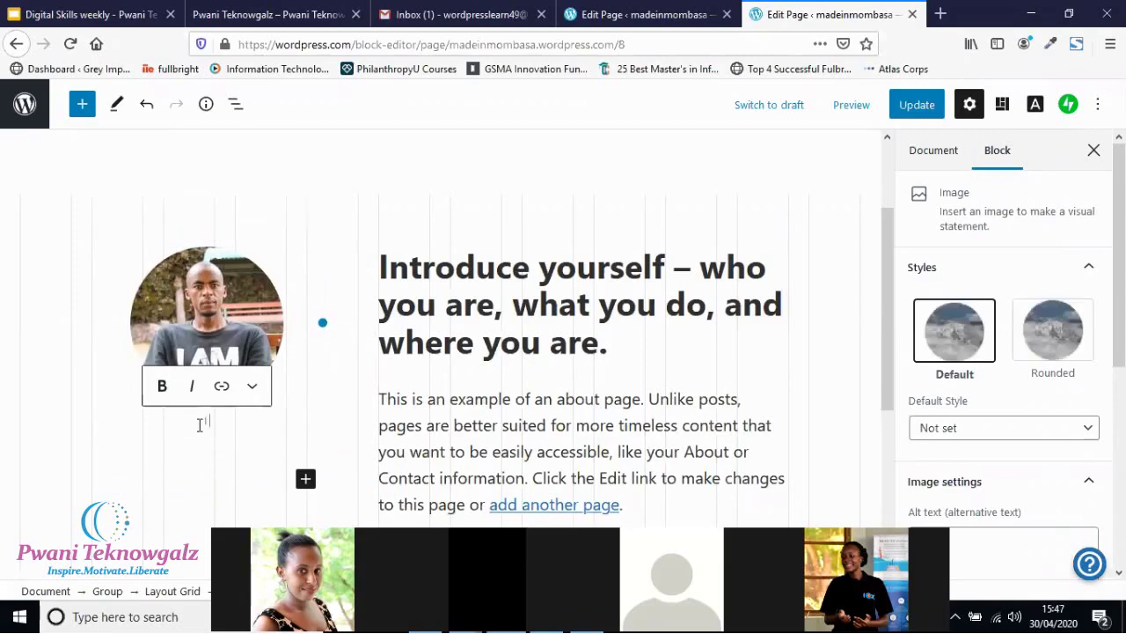
{"action": "type", "text": "am D"}
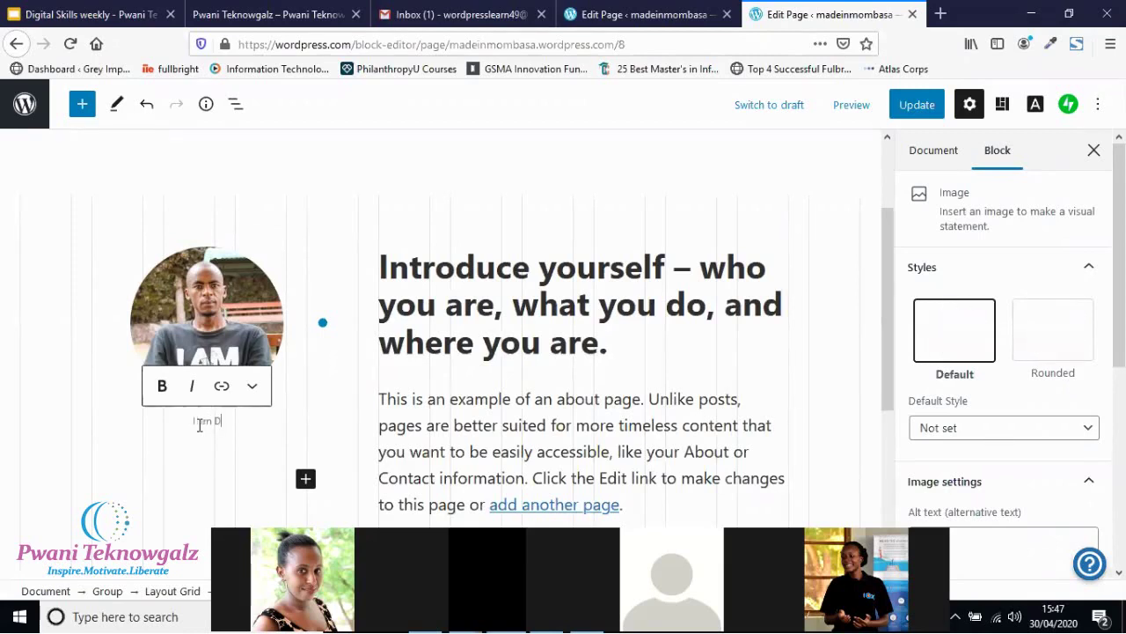
{"action": "type", "text": "avid"}
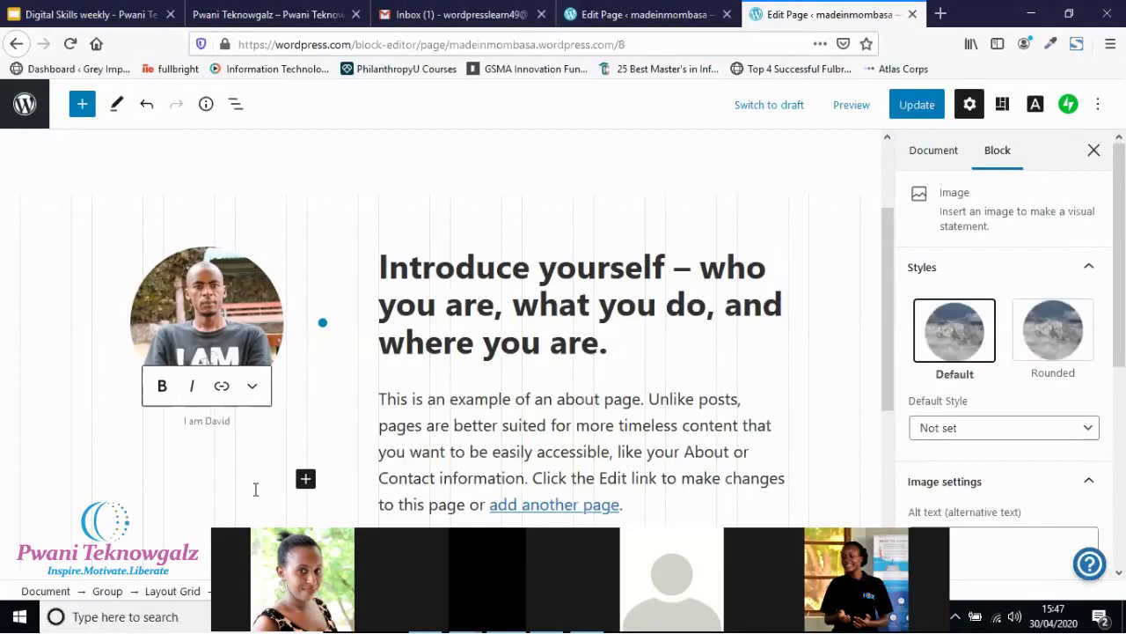
Try applying bold and italic formatting to the portrait image's caption.
{"action": "left_click", "coordinate": [162, 386]}
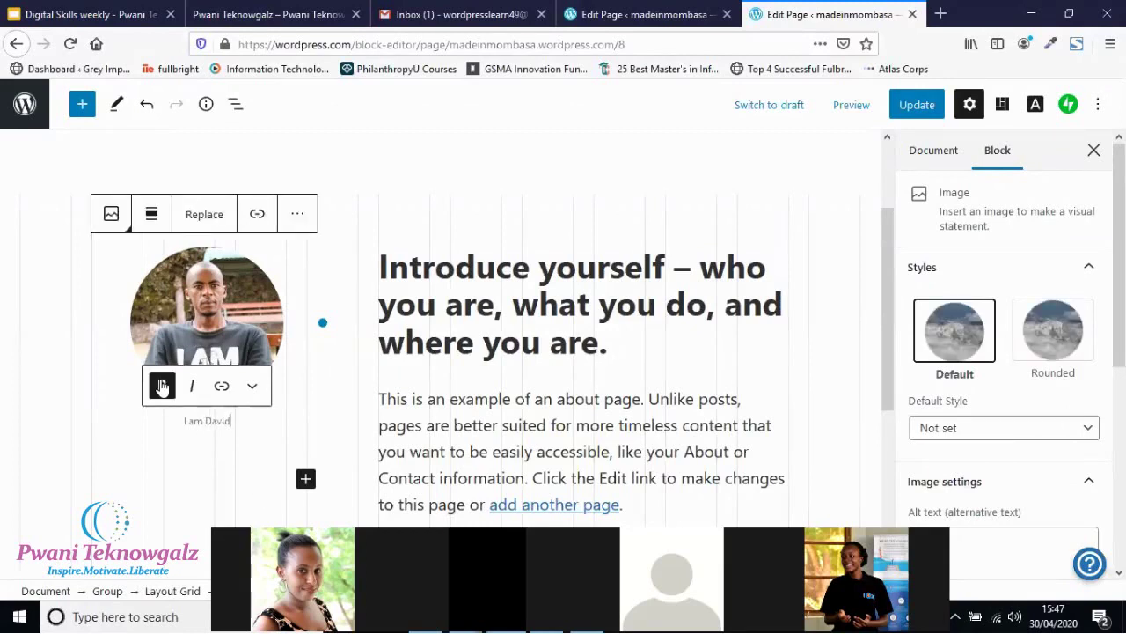
{"action": "left_click", "coordinate": [196, 422]}
{"action": "key", "text": "ctrl+a"}
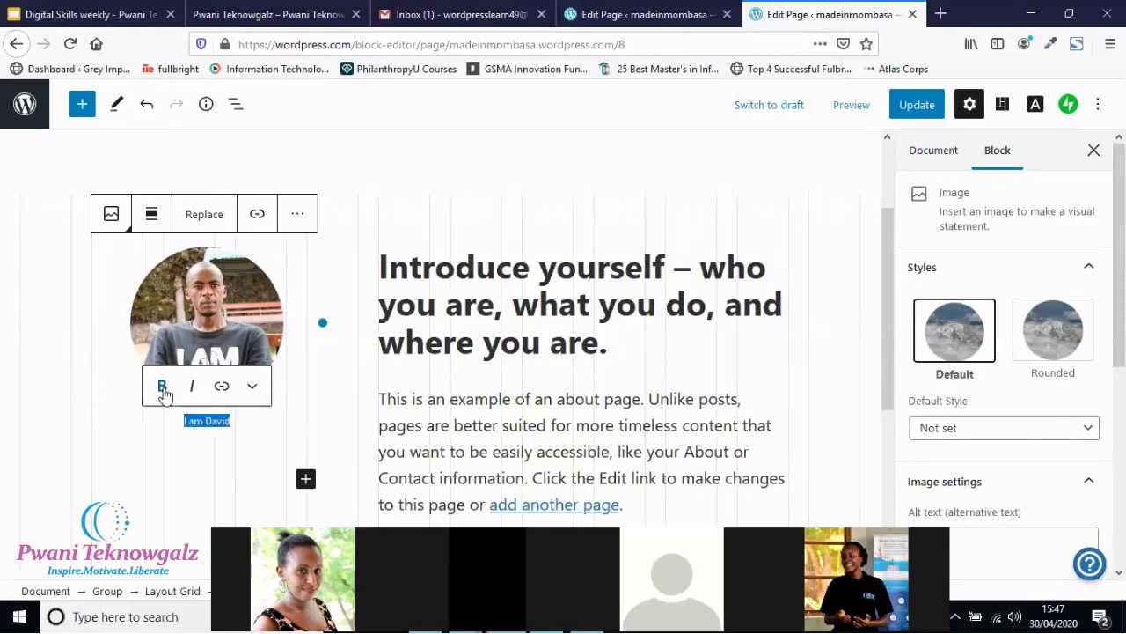
{"action": "left_click", "coordinate": [162, 388]}
{"action": "key", "text": "ctrl+i"}
{"action": "left_click", "coordinate": [163, 389]}
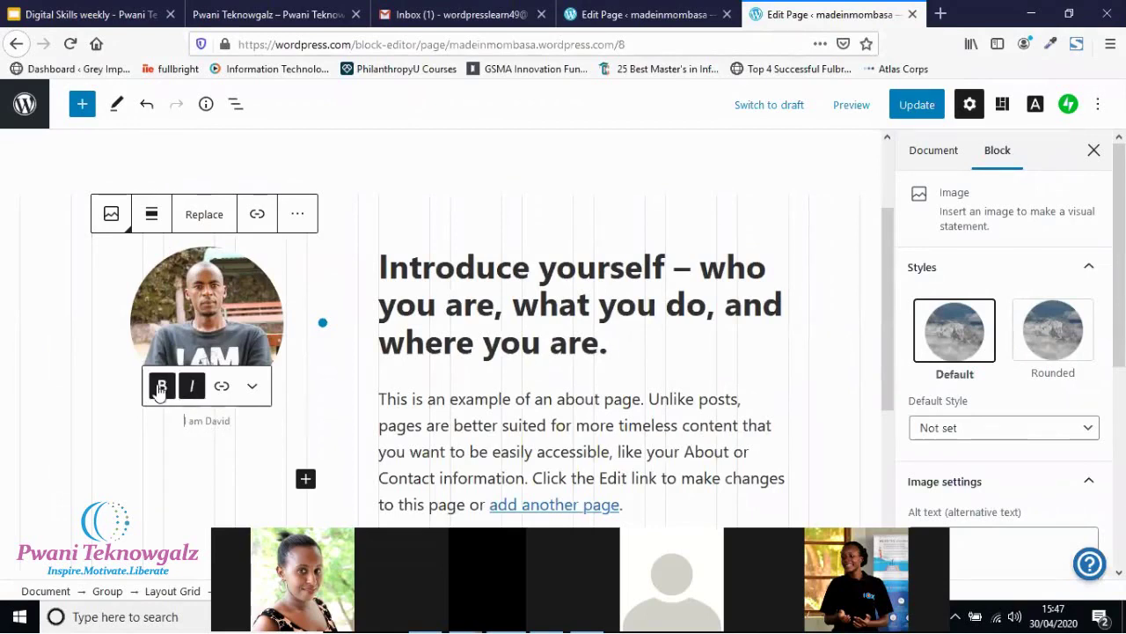
{"action": "left_click", "coordinate": [187, 387]}
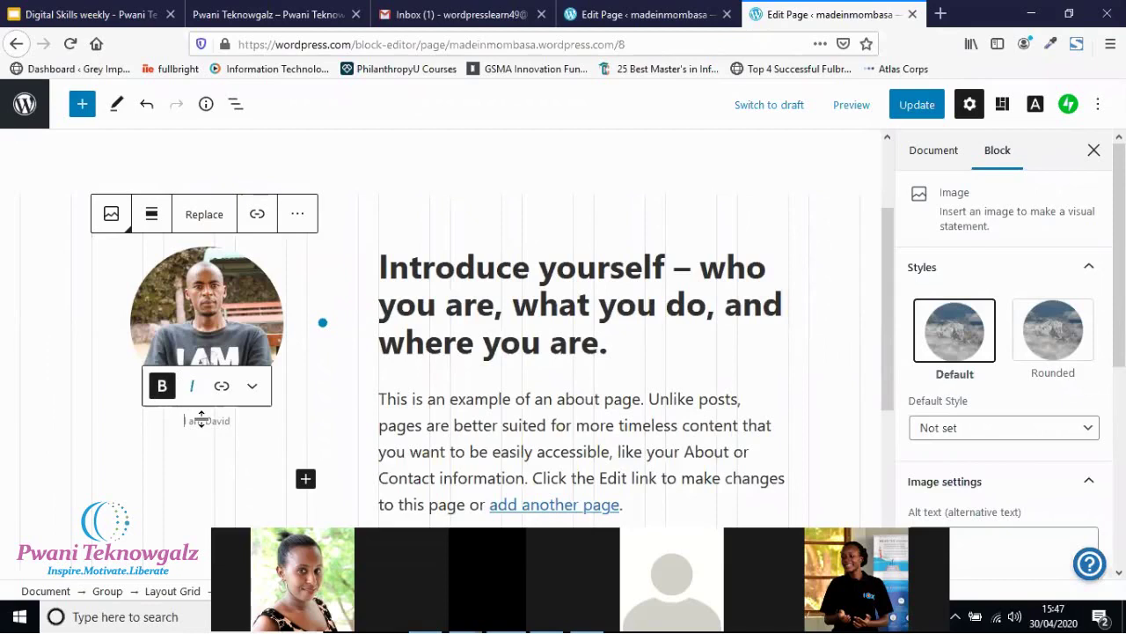
{"action": "left_click", "coordinate": [315, 390]}
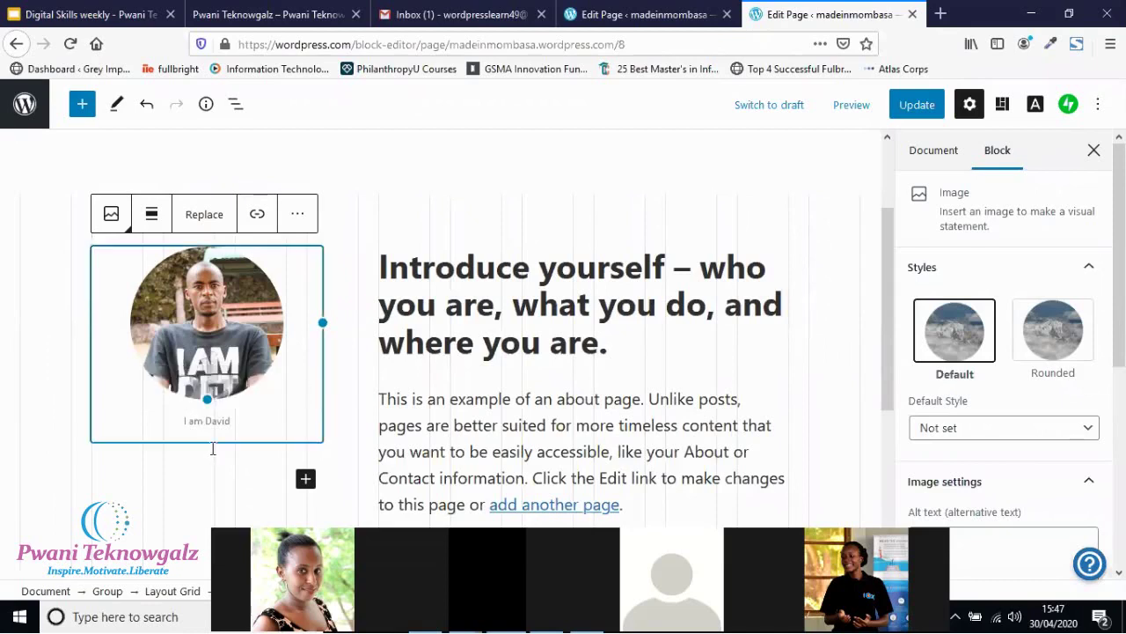
Reduce the introduction heading beside the portrait to Heading 3 and finally to Heading 4.
{"action": "left_click", "coordinate": [607, 346]}
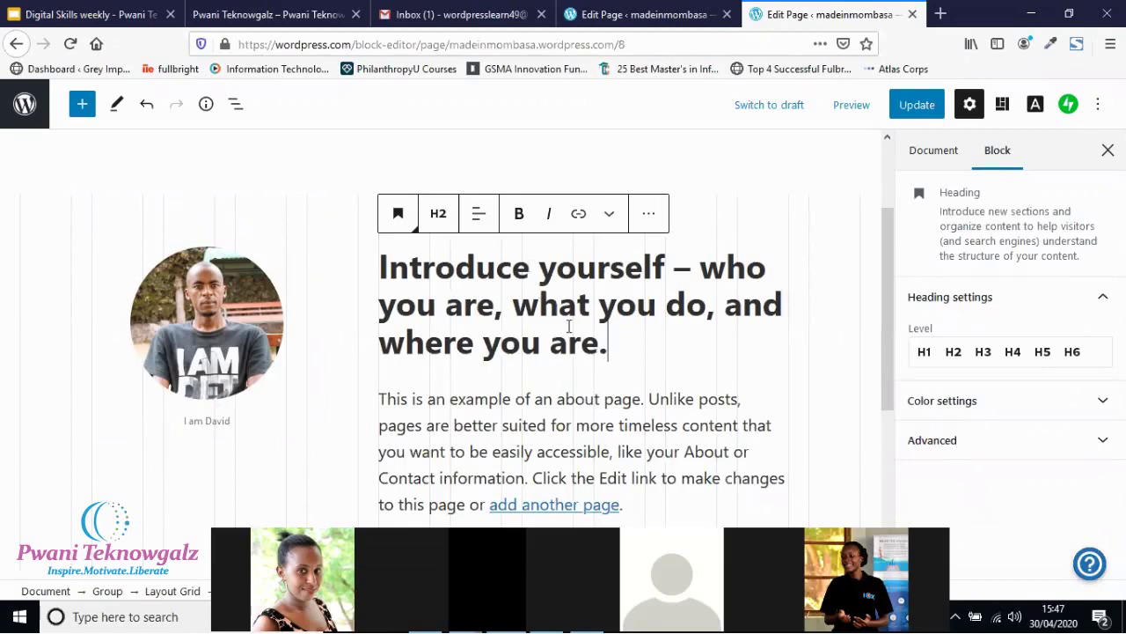
{"action": "left_click", "coordinate": [439, 218]}
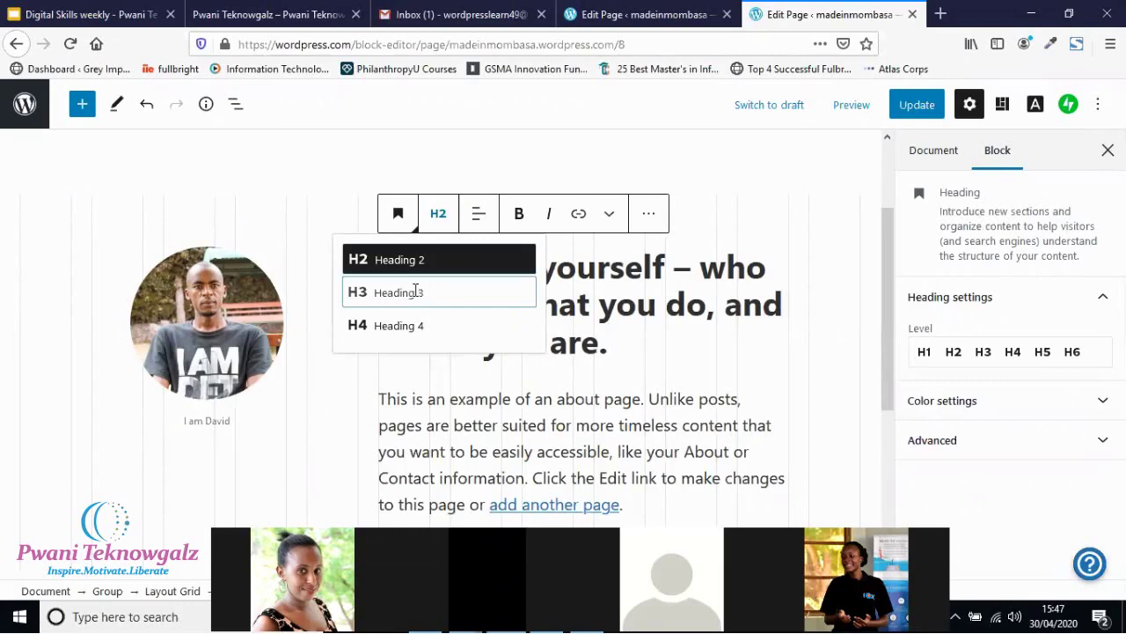
{"action": "left_click", "coordinate": [415, 296]}
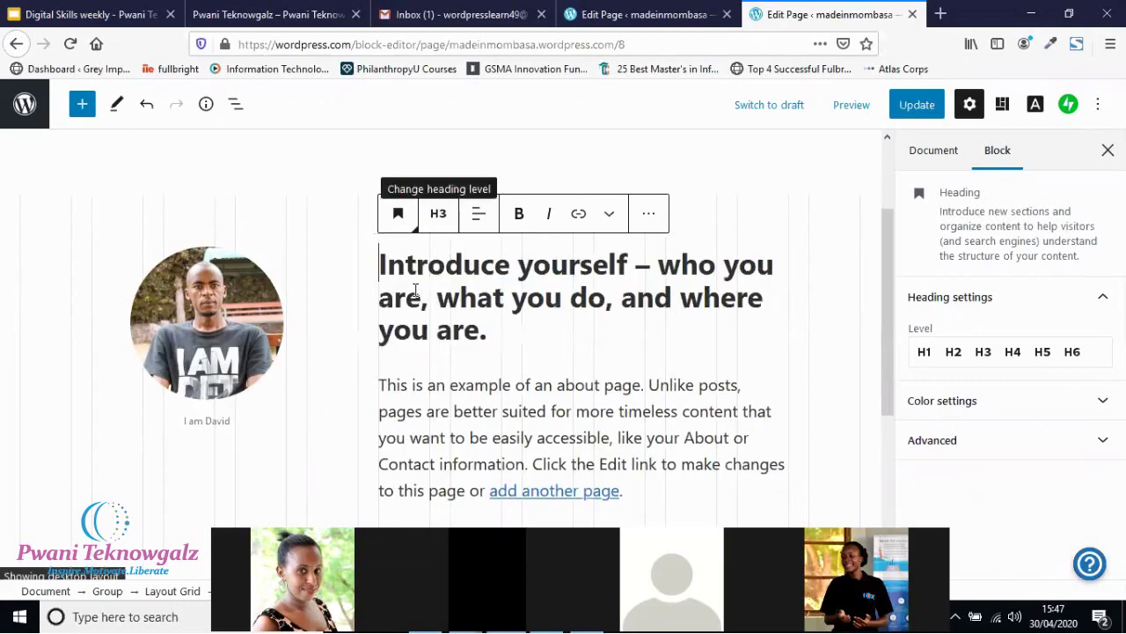
{"action": "left_click", "coordinate": [439, 220]}
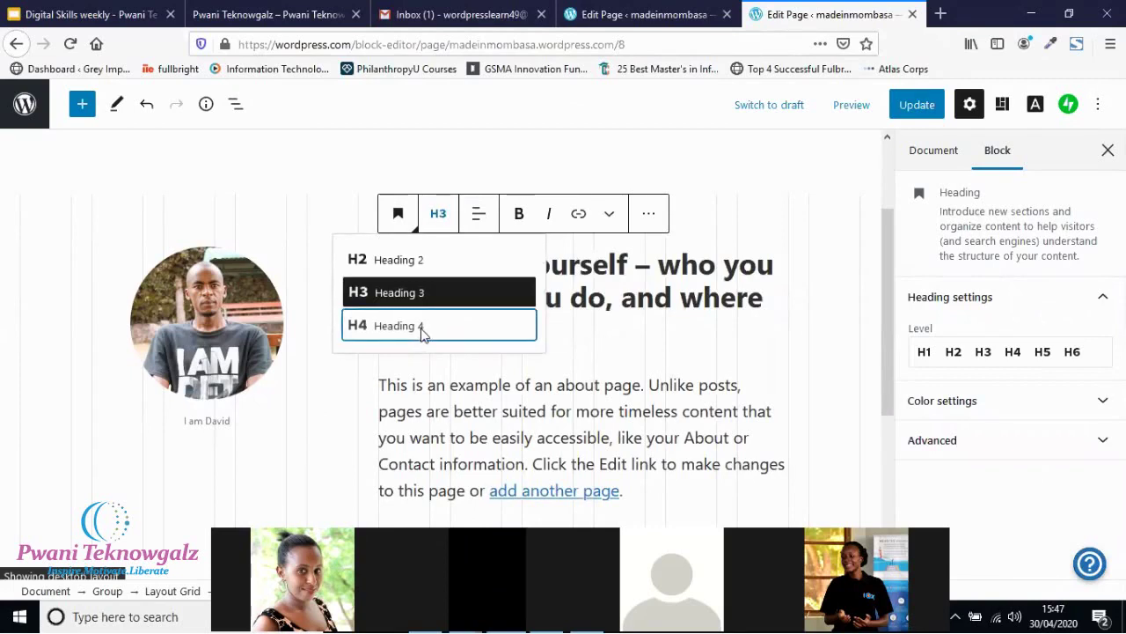
{"action": "key", "text": "Return"}
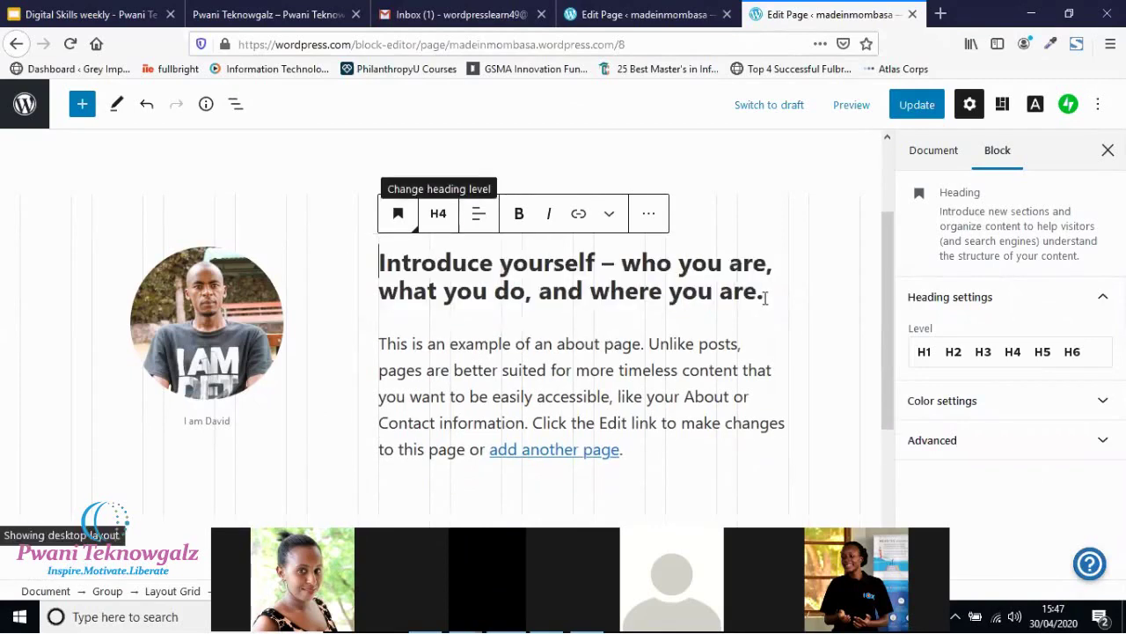
Replace the introduction heading's placeholder text with "About Made In Mombasa".
{"action": "triple_click", "coordinate": [765, 298]}
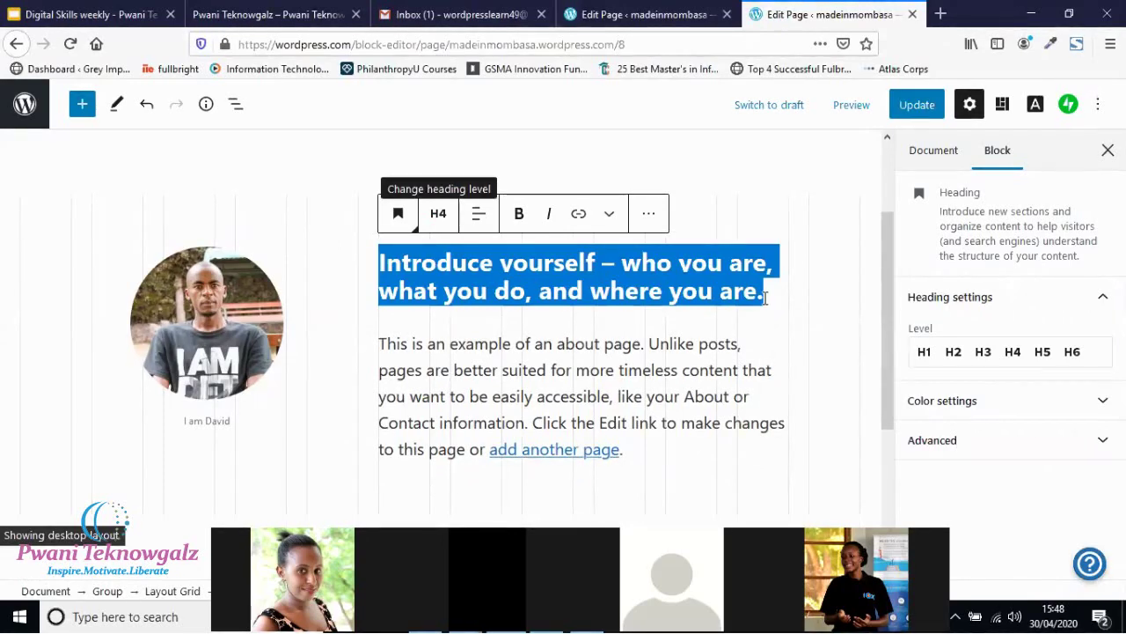
{"action": "scroll", "coordinate": [764, 303], "scroll_direction": "up", "scroll_amount": 2}
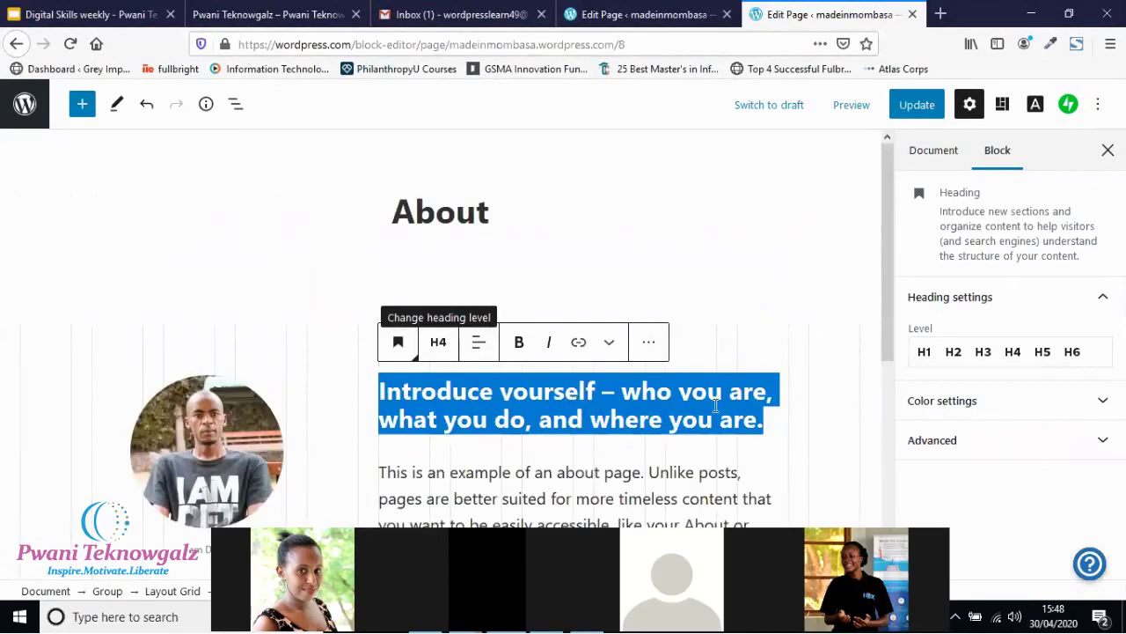
{"action": "left_click", "coordinate": [682, 419]}
{"action": "triple_click", "coordinate": [759, 424]}
{"action": "type", "text": "Ab"}
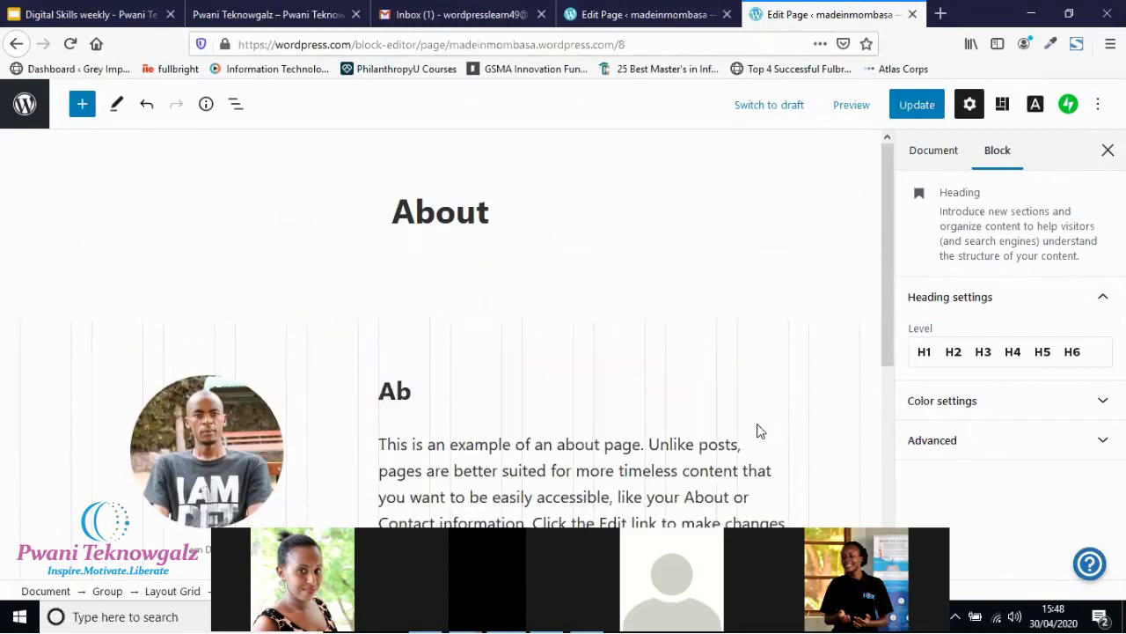
{"action": "type", "text": "out Ma"}
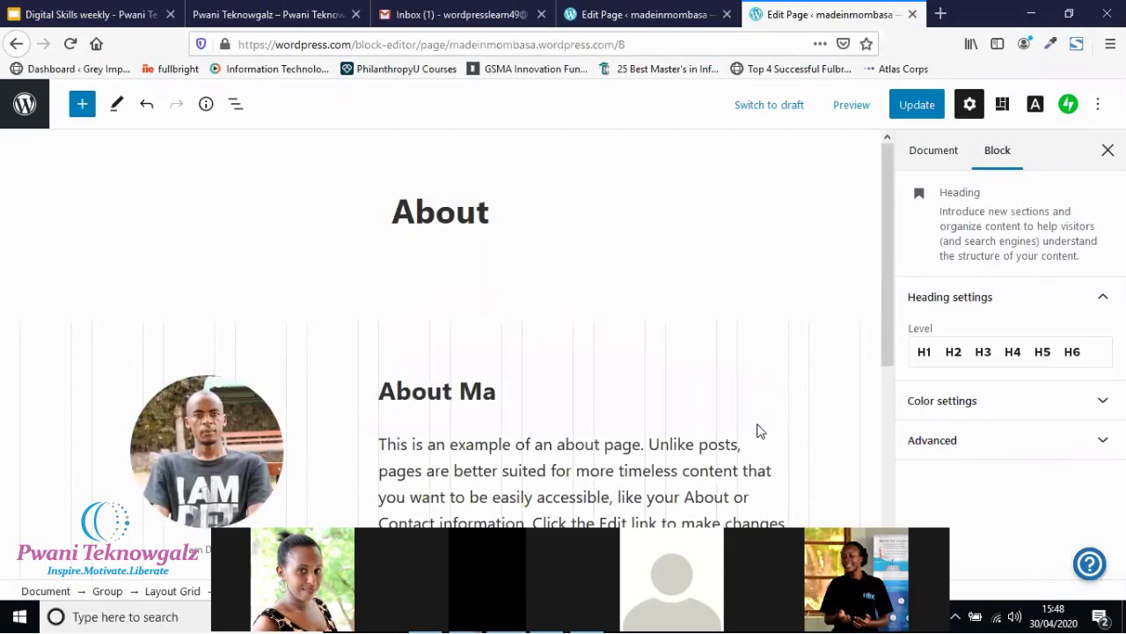
{"action": "type", "text": "de In"}
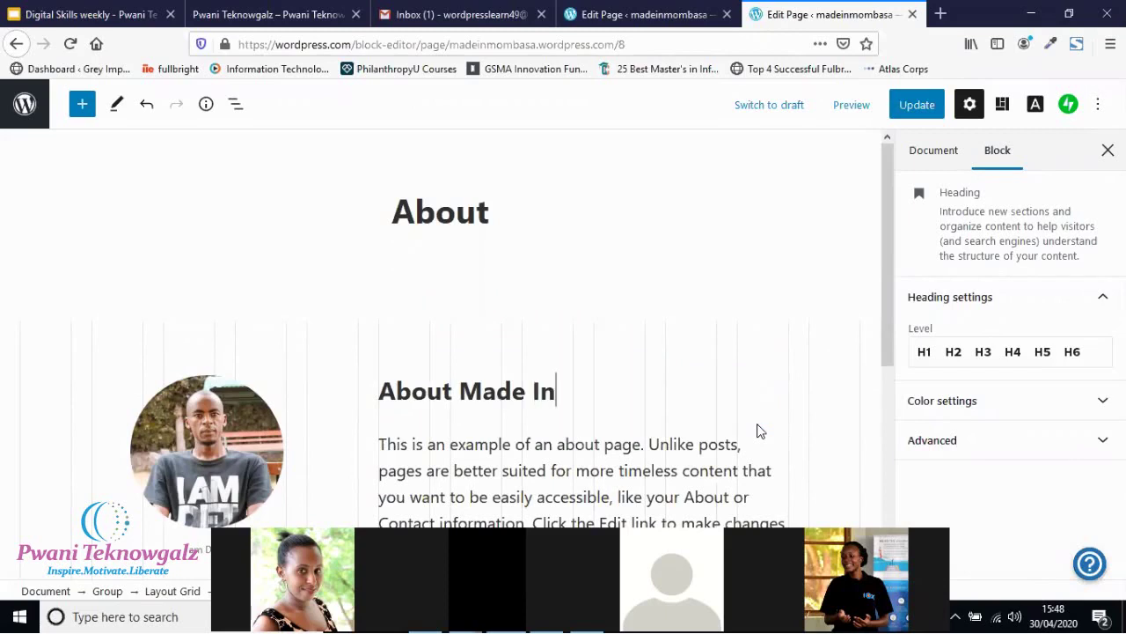
{"action": "type", "text": " Mombasa"}
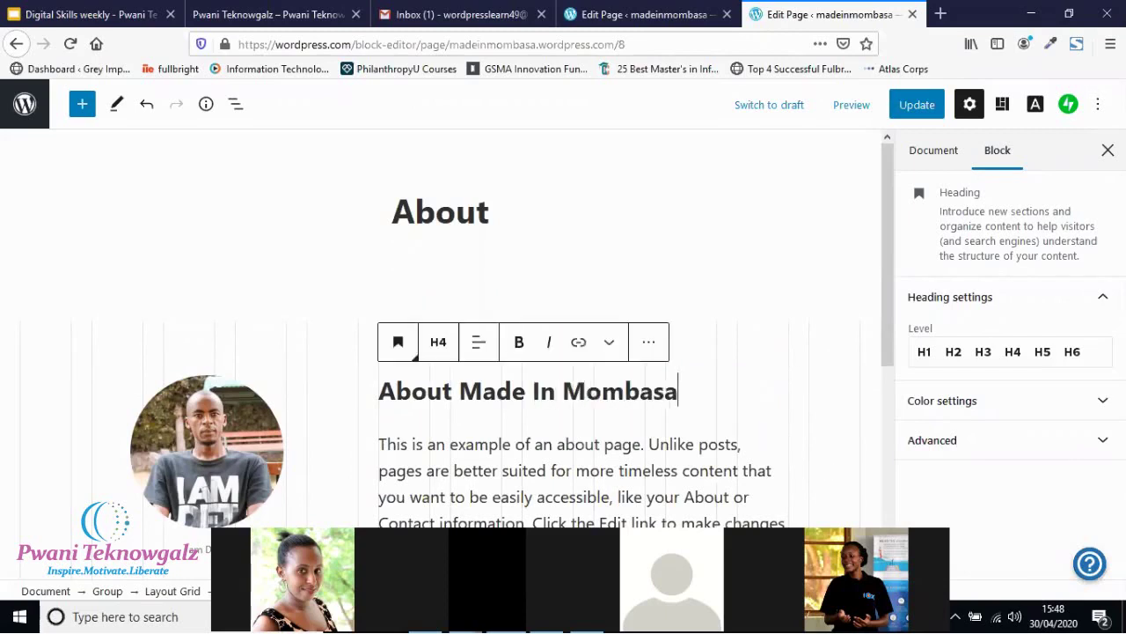
Remove the example paragraph below the heading and write "We sharee stories about Mombasa" in its place.
{"action": "scroll", "coordinate": [660, 509], "scroll_direction": "down", "scroll_amount": 1}
{"action": "scroll", "coordinate": [447, 407], "scroll_direction": "down", "scroll_amount": 1}
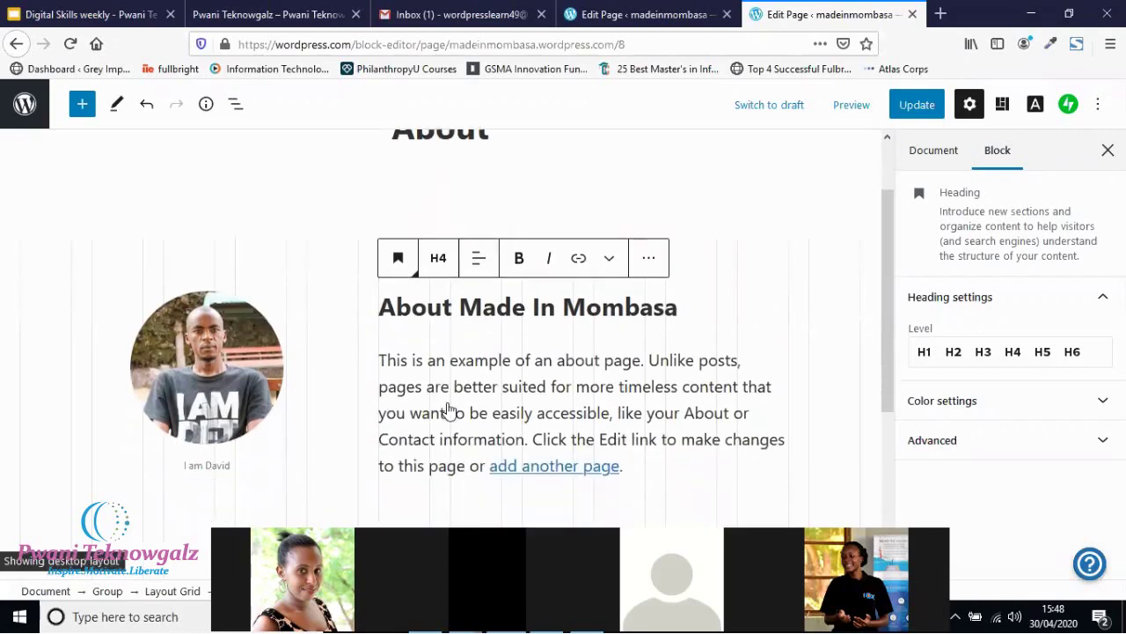
{"action": "left_click", "coordinate": [634, 464]}
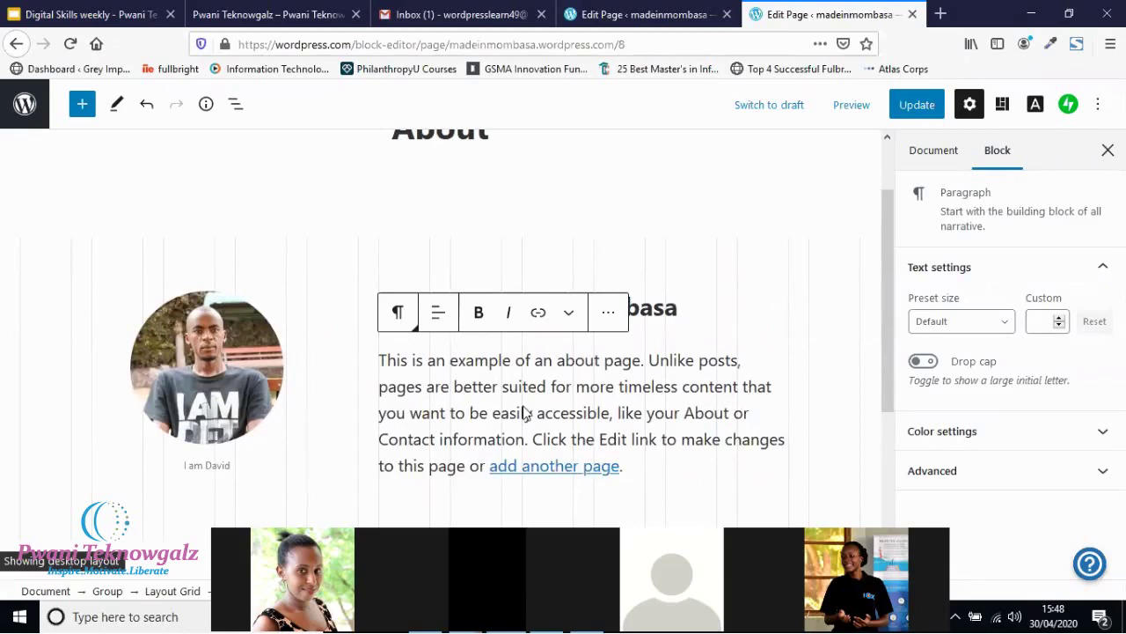
{"action": "scroll", "coordinate": [526, 412], "scroll_direction": "down", "scroll_amount": 2}
{"action": "key", "text": "BackSpace"}
{"action": "key", "text": "BackSpace"}
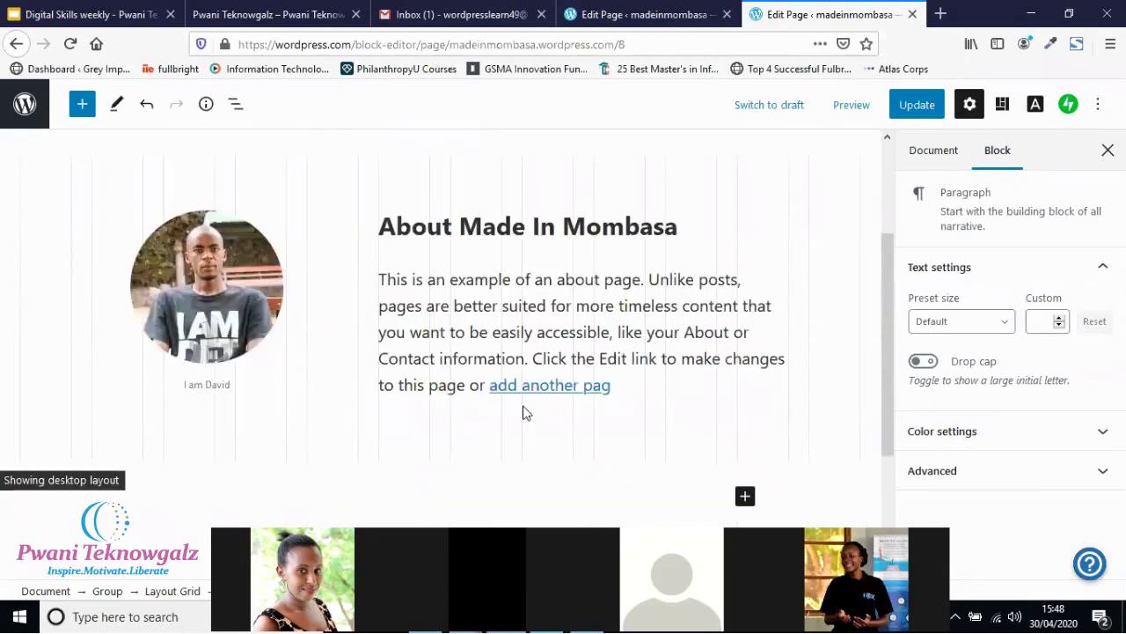
{"action": "key", "text": "BackSpace"}
{"action": "key", "text": "BackSpace"}
{"action": "key", "text": "BackSpace"}
{"action": "key", "text": "BackSpace"}
{"action": "key", "text": "BackSpace"}
{"action": "key", "text": "BackSpace"}
{"action": "key", "text": "BackSpace"}
{"action": "key", "text": "BackSpace"}
{"action": "key", "text": "BackSpace"}
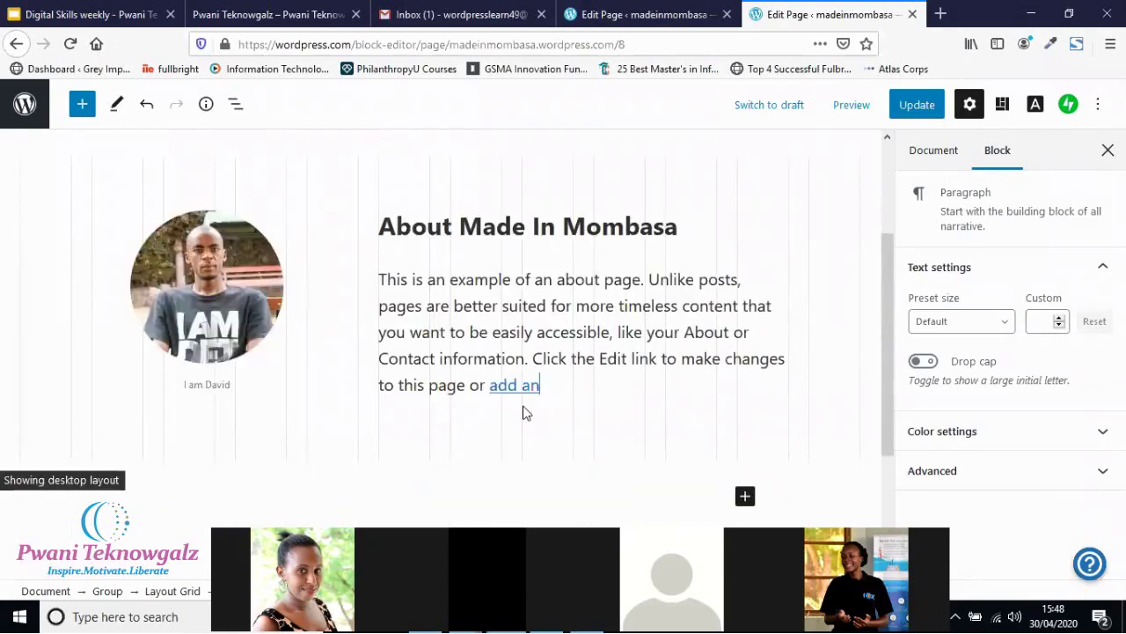
{"action": "key", "text": "BackSpace"}
{"action": "key", "text": "BackSpace"}
{"action": "key", "text": "BackSpace"}
{"action": "key", "text": "BackSpace"}
{"action": "key", "text": "BackSpace"}
{"action": "key", "text": "BackSpace"}
{"action": "key", "text": "BackSpace"}
{"action": "key", "text": "BackSpace"}
{"action": "key", "text": "BackSpace"}
{"action": "key", "text": "BackSpace"}
{"action": "key", "text": "BackSpace"}
{"action": "key", "text": "BackSpace"}
{"action": "key", "text": "BackSpace"}
{"action": "key", "text": "BackSpace"}
{"action": "key", "text": "BackSpace"}
{"action": "key", "text": "BackSpace"}
{"action": "key", "text": "BackSpace"}
{"action": "key", "text": "BackSpace"}
{"action": "key", "text": "BackSpace"}
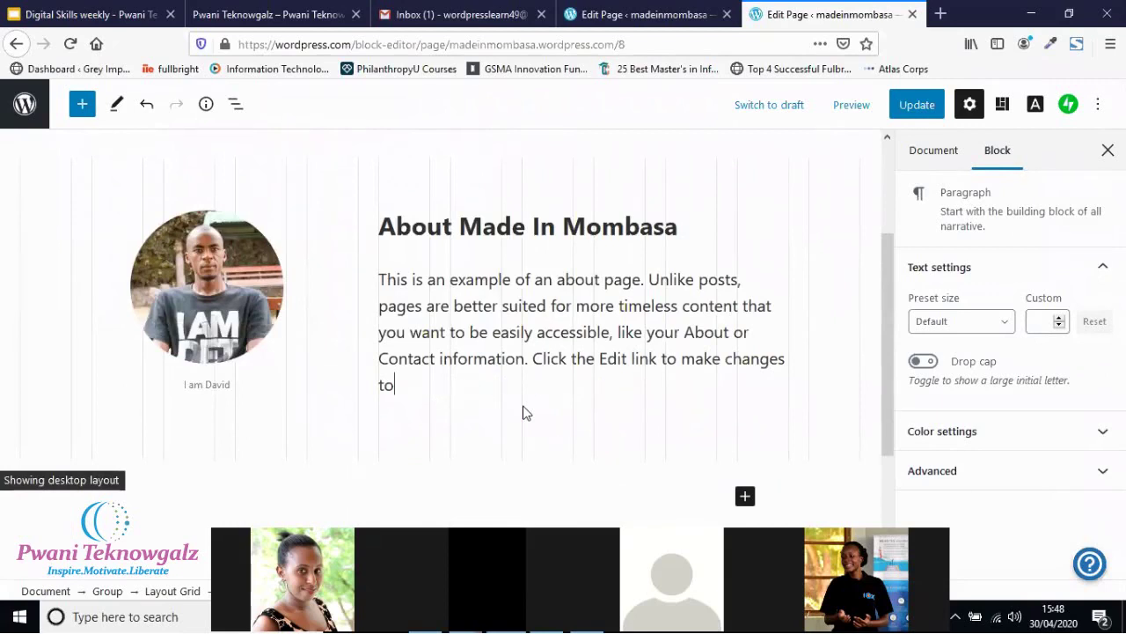
{"action": "key", "text": "BackSpace"}
{"action": "key", "text": "BackSpace"}
{"action": "key", "text": "BackSpace"}
{"action": "key", "text": "BackSpace"}
{"action": "key", "text": "ctrl+a"}
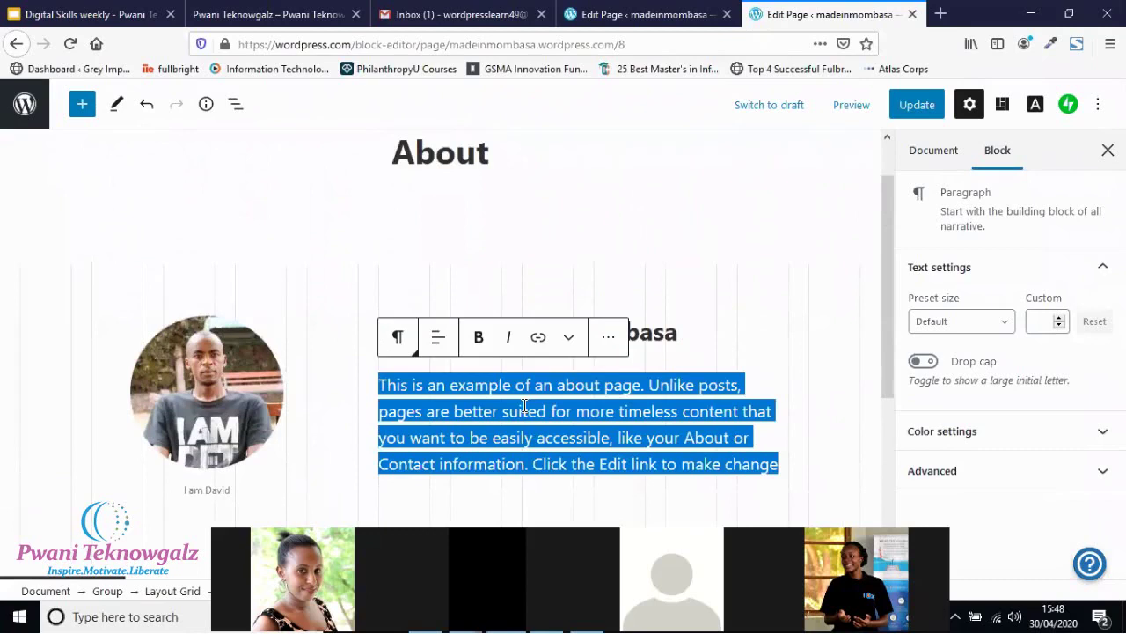
{"action": "type", "text": "We"}
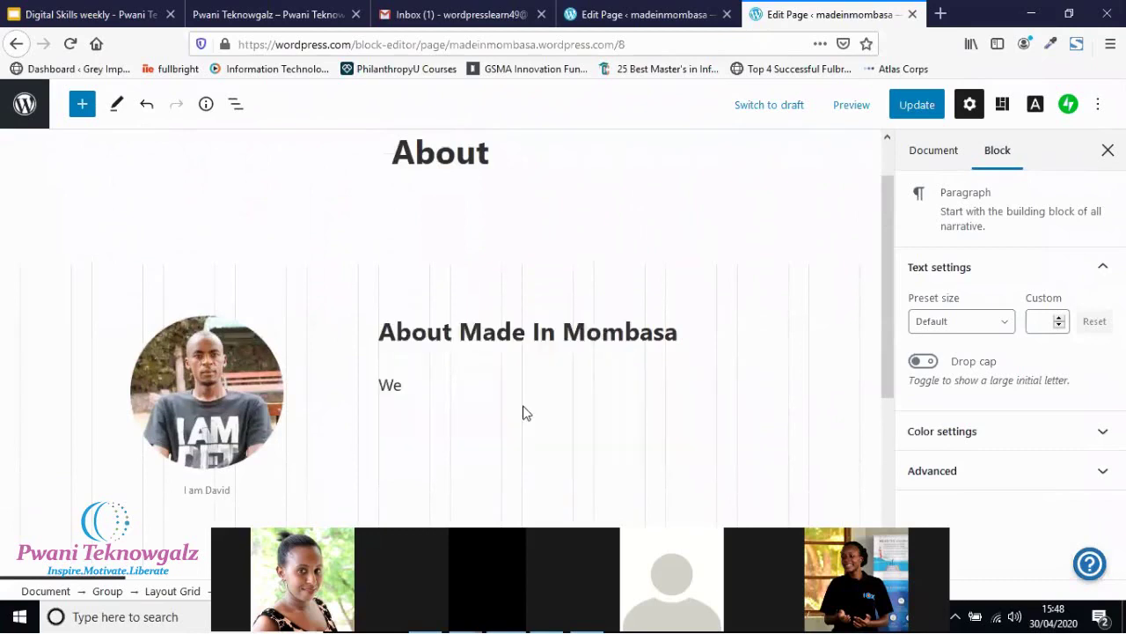
{"action": "type", "text": " sharee stories"}
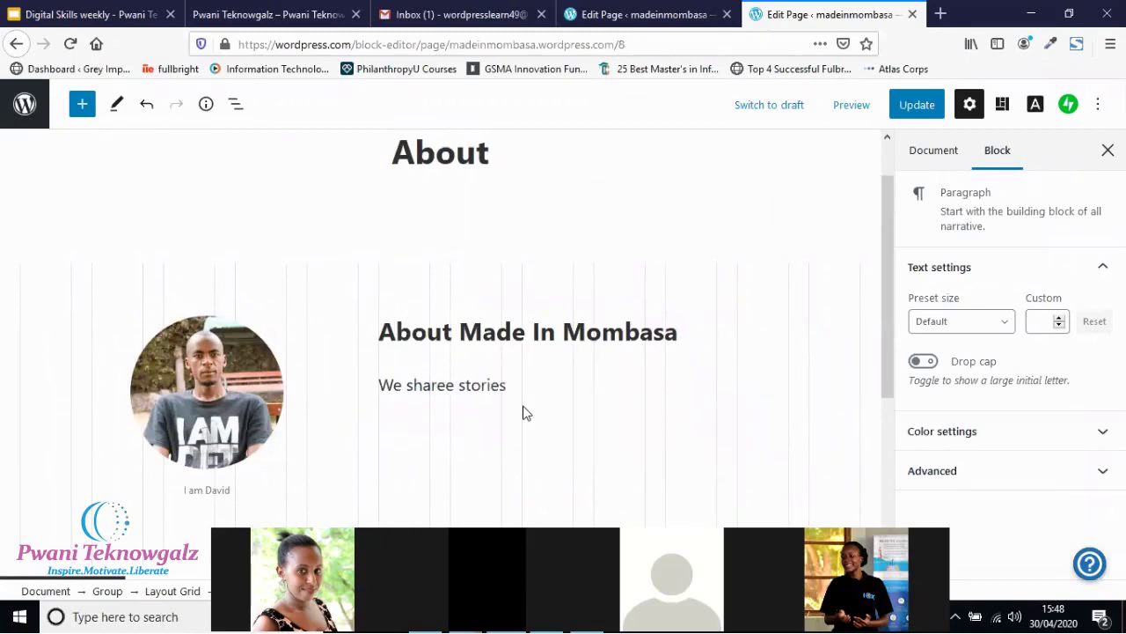
{"action": "type", "text": " about Mombasa"}
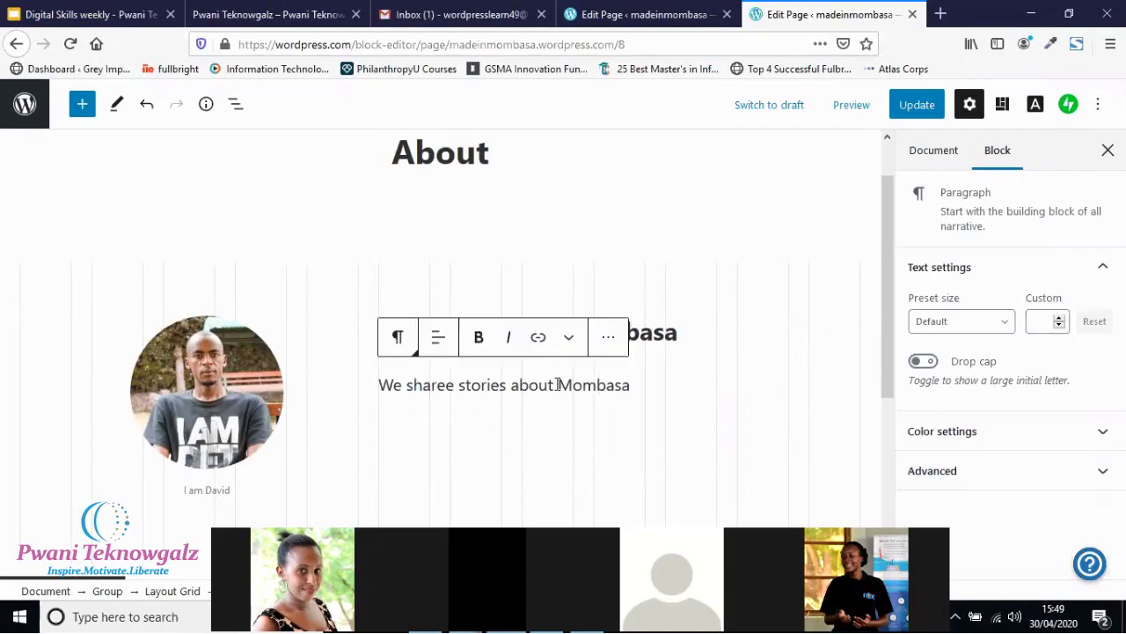
Insert "everything in" before "Mombasa" in the paragraph, keeping the word "Mombasa" only once.
{"action": "left_click", "coordinate": [558, 385]}
{"action": "type", "text": "everyt"}
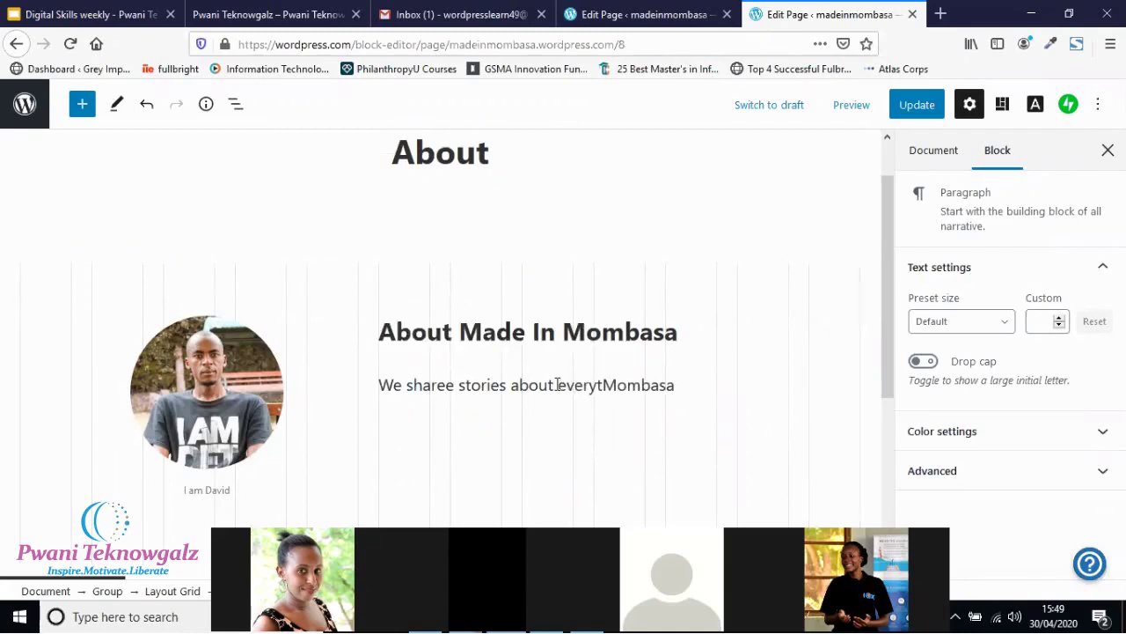
{"action": "type", "text": "hing "}
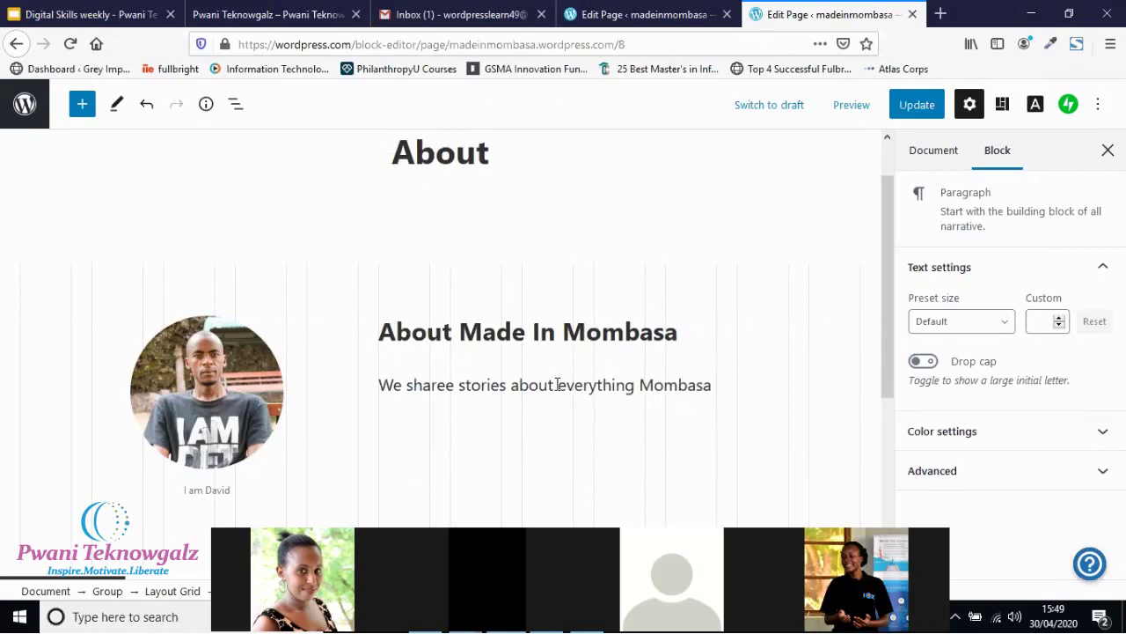
{"action": "type", "text": "in M"}
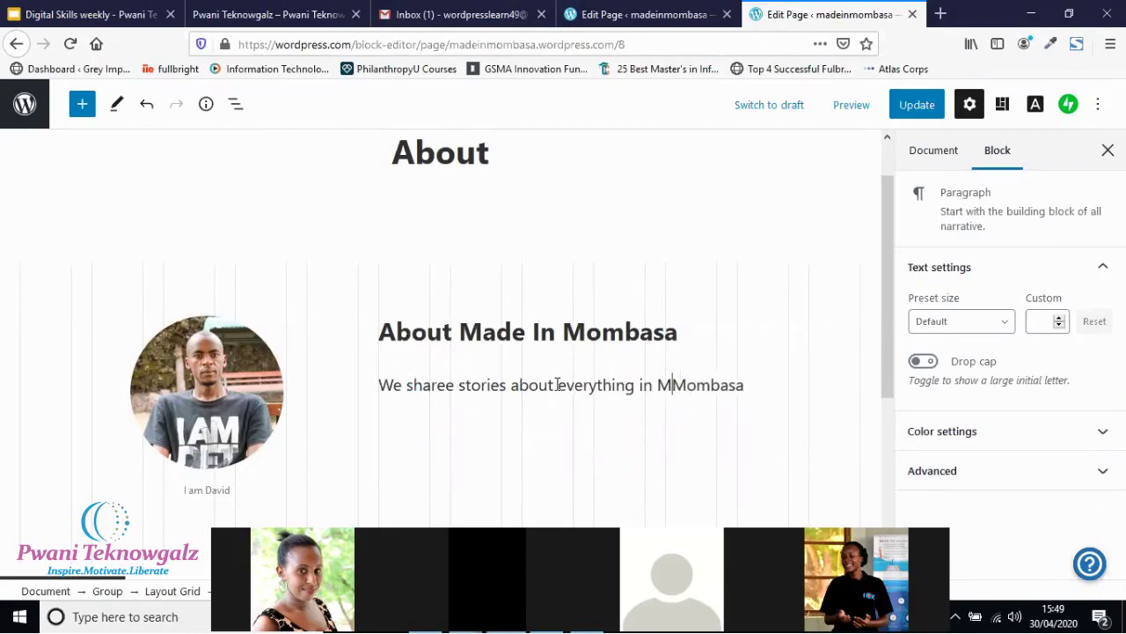
{"action": "type", "text": "ombasa"}
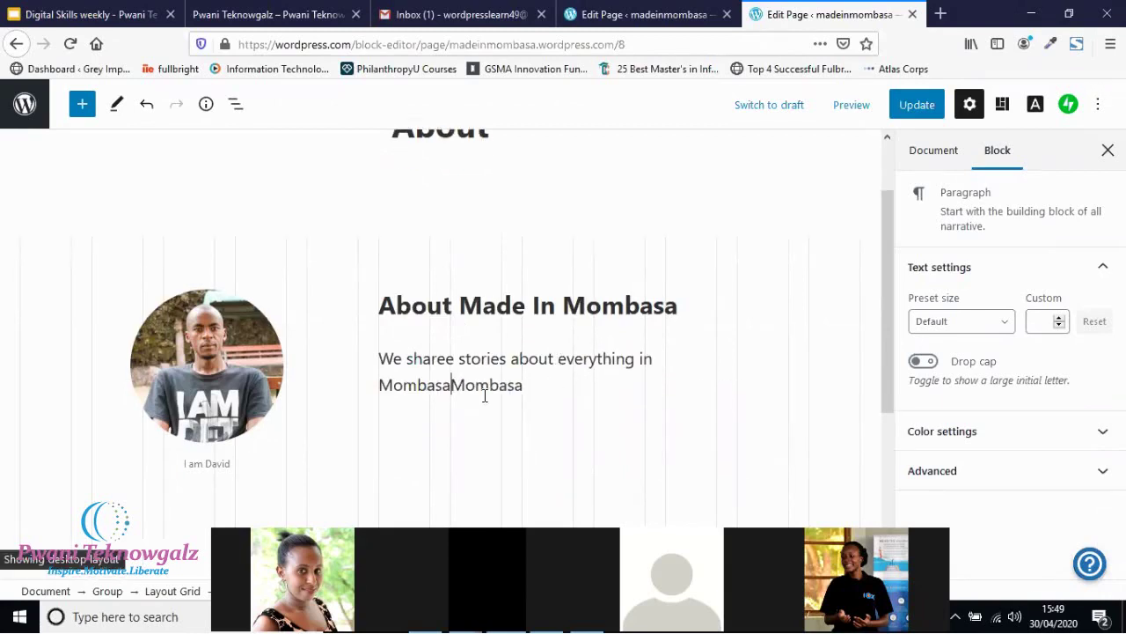
{"action": "key", "text": "BackSpace"}
{"action": "key", "text": "BackSpace"}
{"action": "key", "text": "BackSpace"}
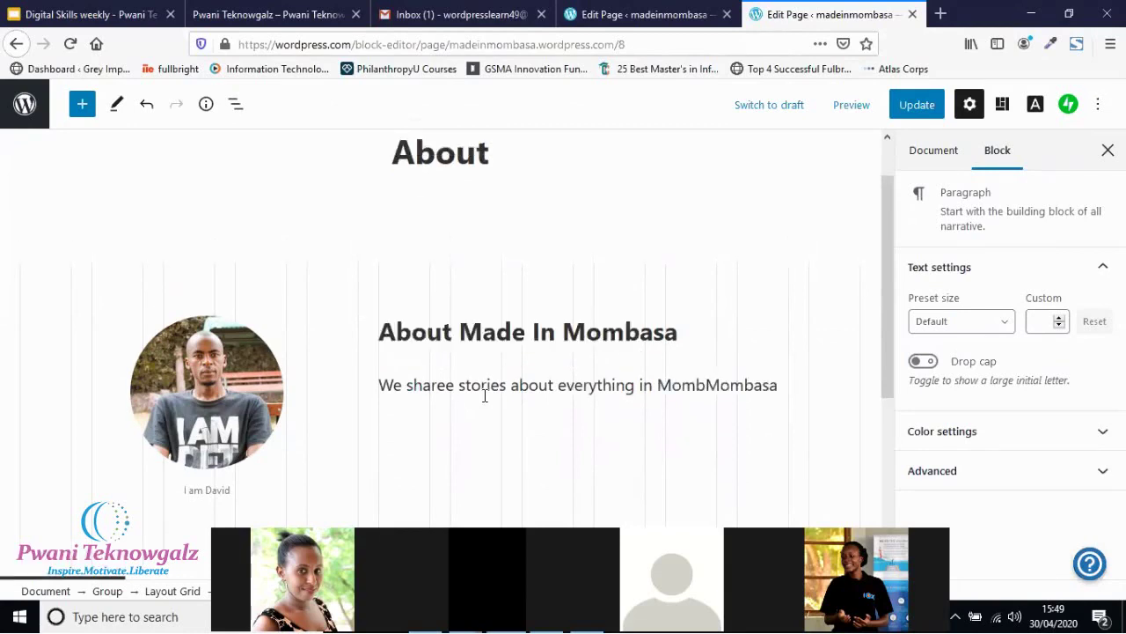
{"action": "key", "text": "BackSpace"}
{"action": "key", "text": "BackSpace"}
{"action": "key", "text": "BackSpace"}
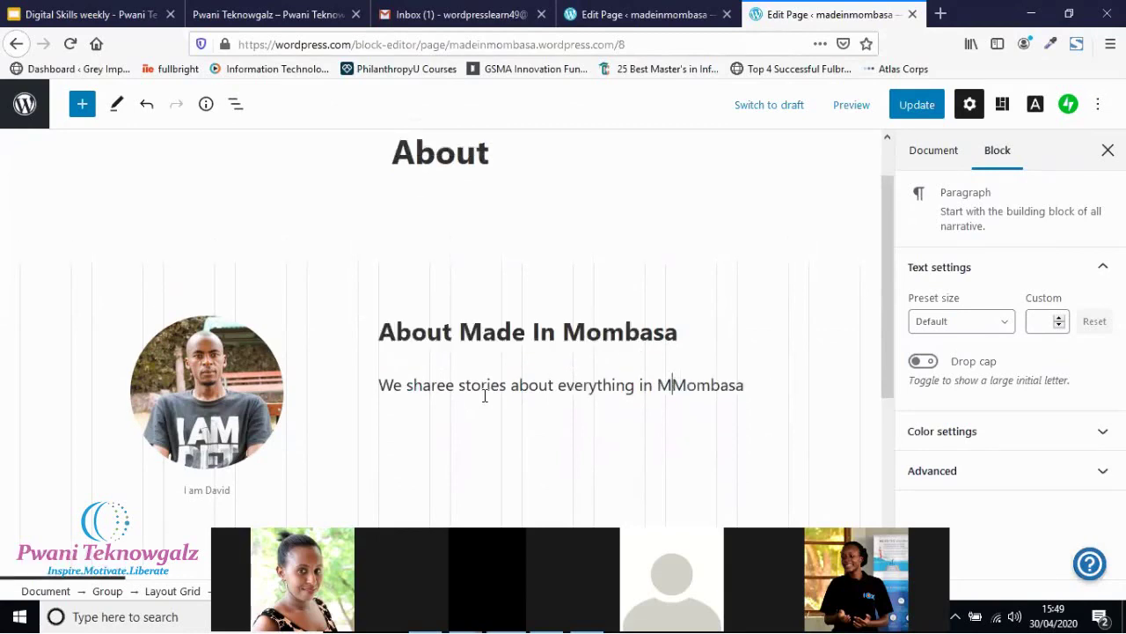
{"action": "key", "text": "BackSpace"}
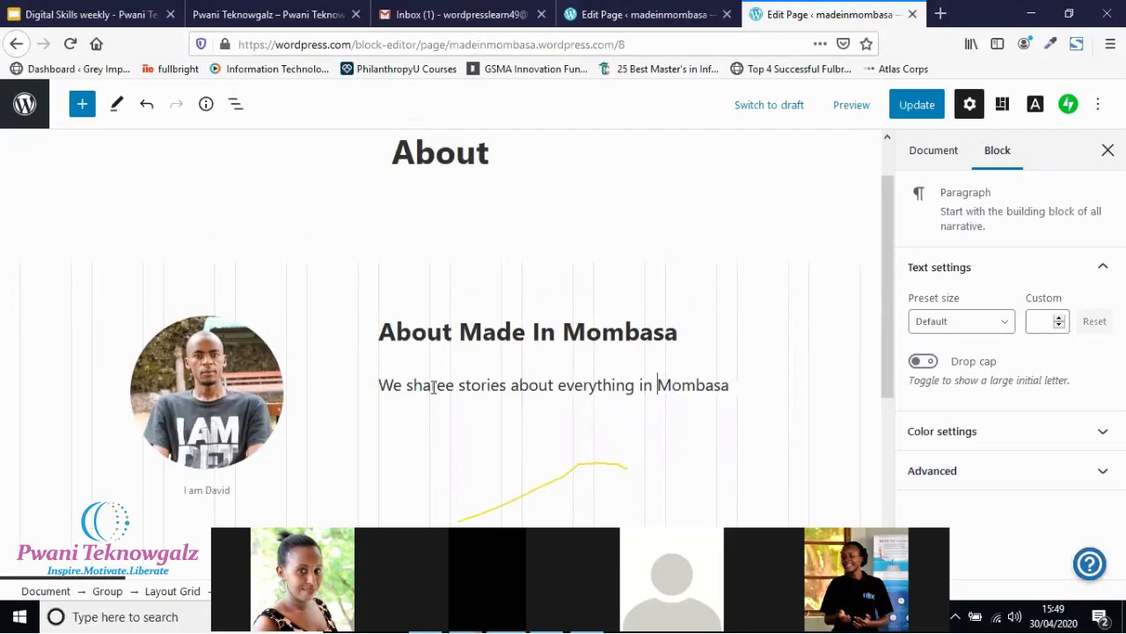
Append a long run of the filler letter "h" directly after "Mombasa" at the end of the About page's paragraph.
{"action": "triple_click", "coordinate": [433, 387]}
{"action": "key", "text": "ctrl+a"}
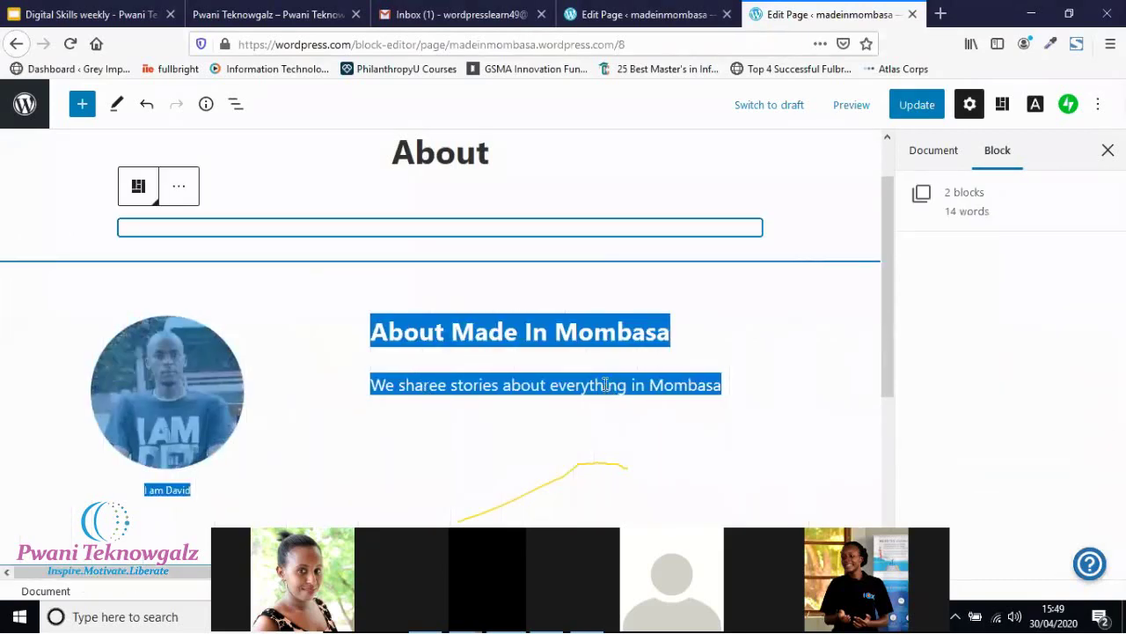
{"action": "left_click", "coordinate": [730, 388]}
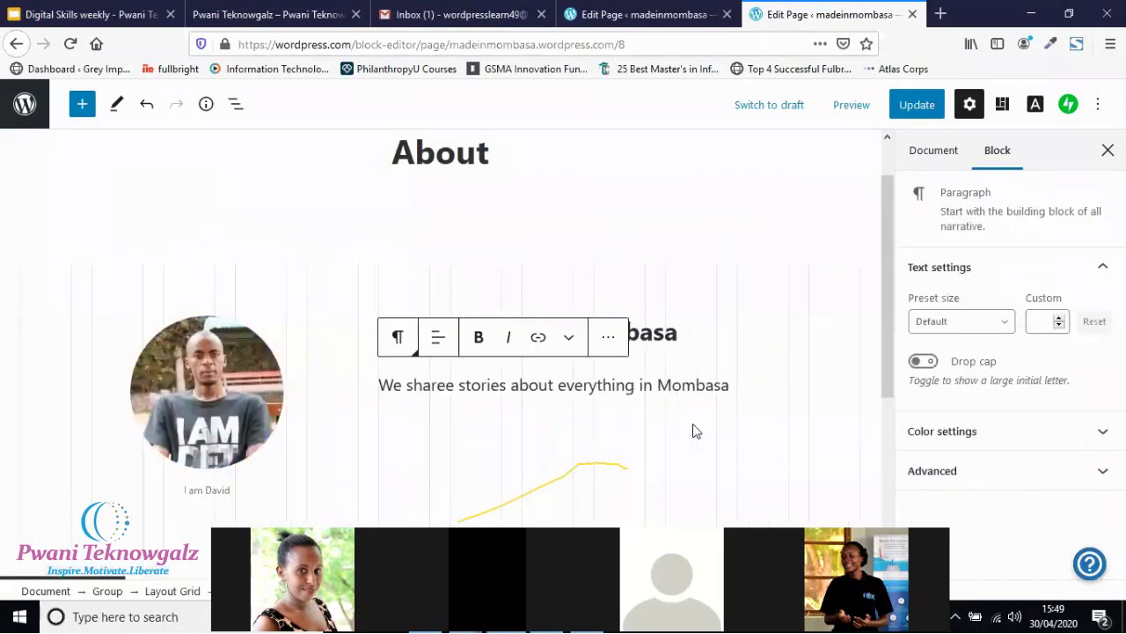
{"action": "type", "text": "hhhhhhh"}
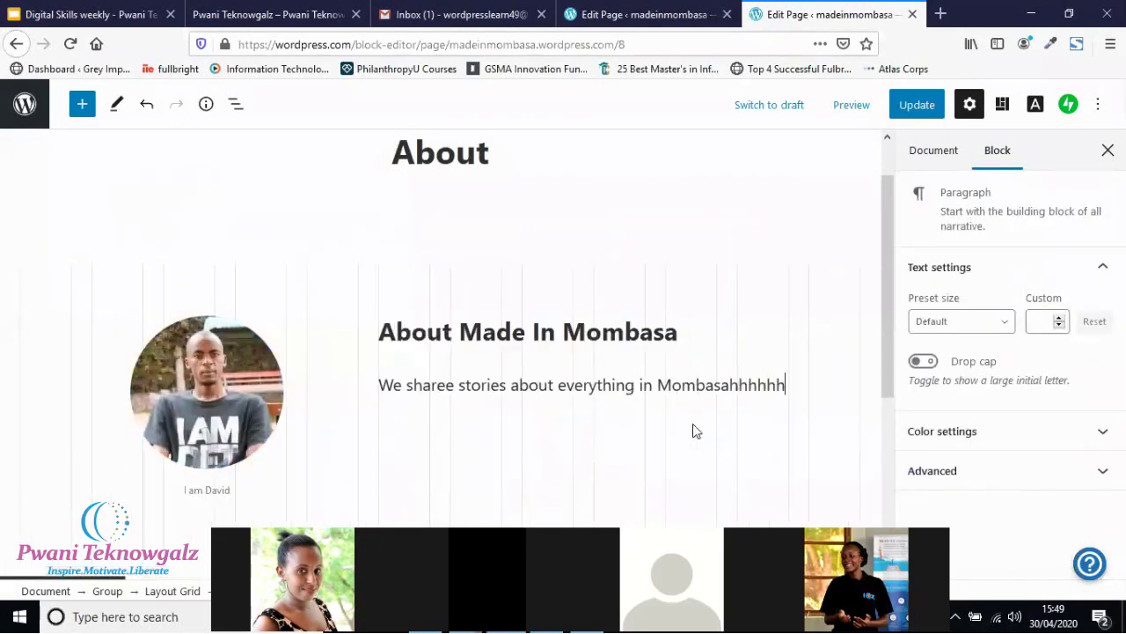
{"action": "type", "text": "hhhhhhh"}
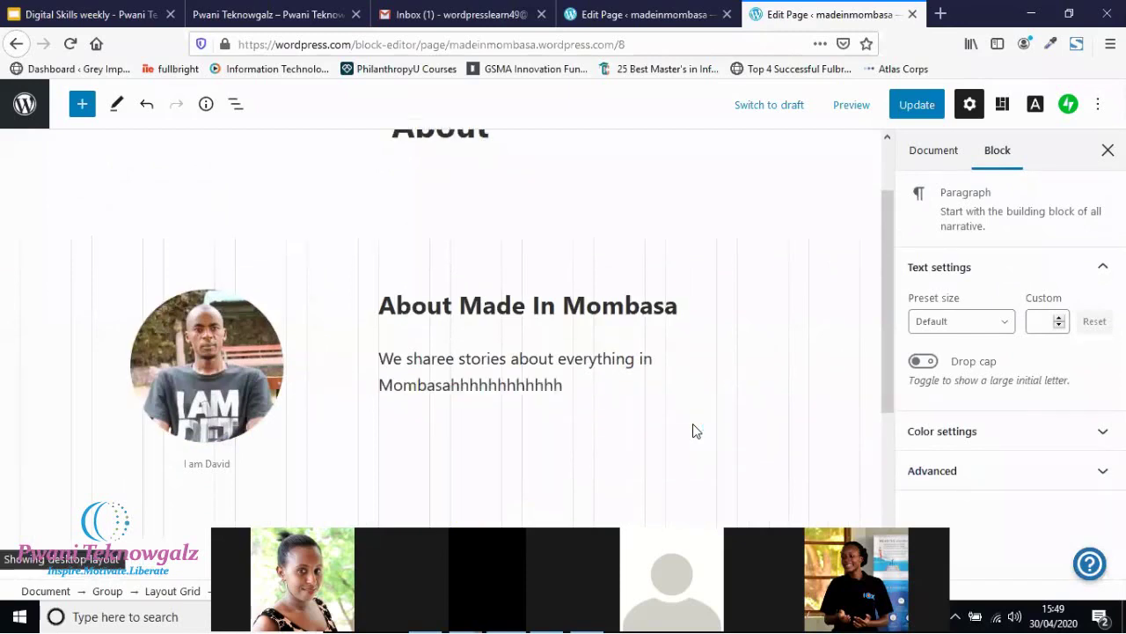
{"action": "type", "text": "hhhhhhhhhhhh"}
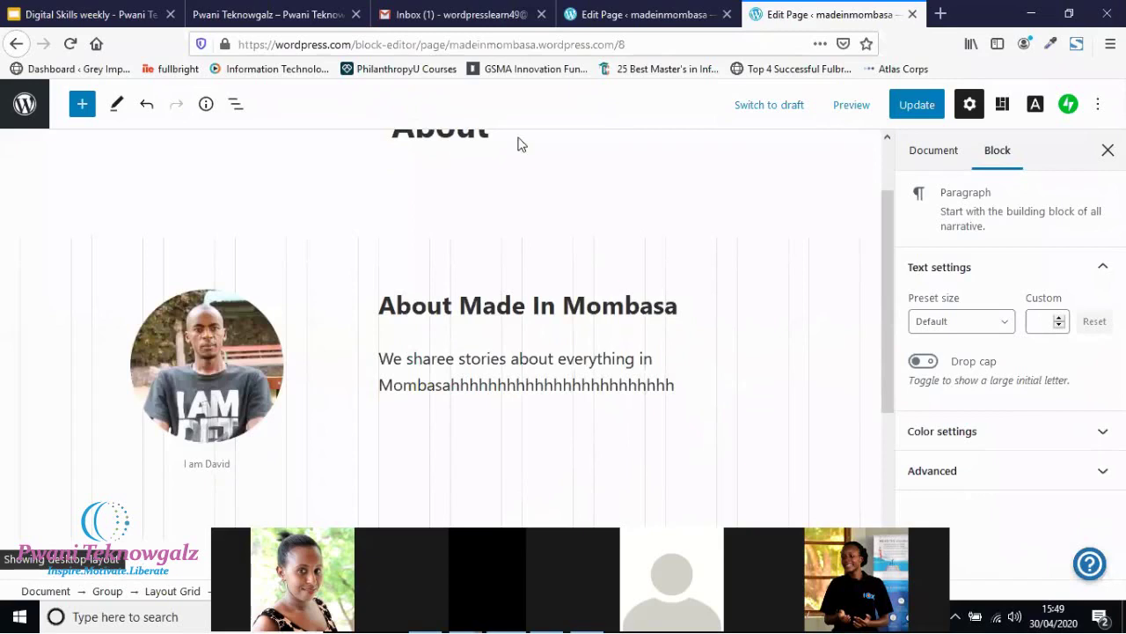
{"action": "type", "text": "hhhhhhhhhhhhhhhhh"}
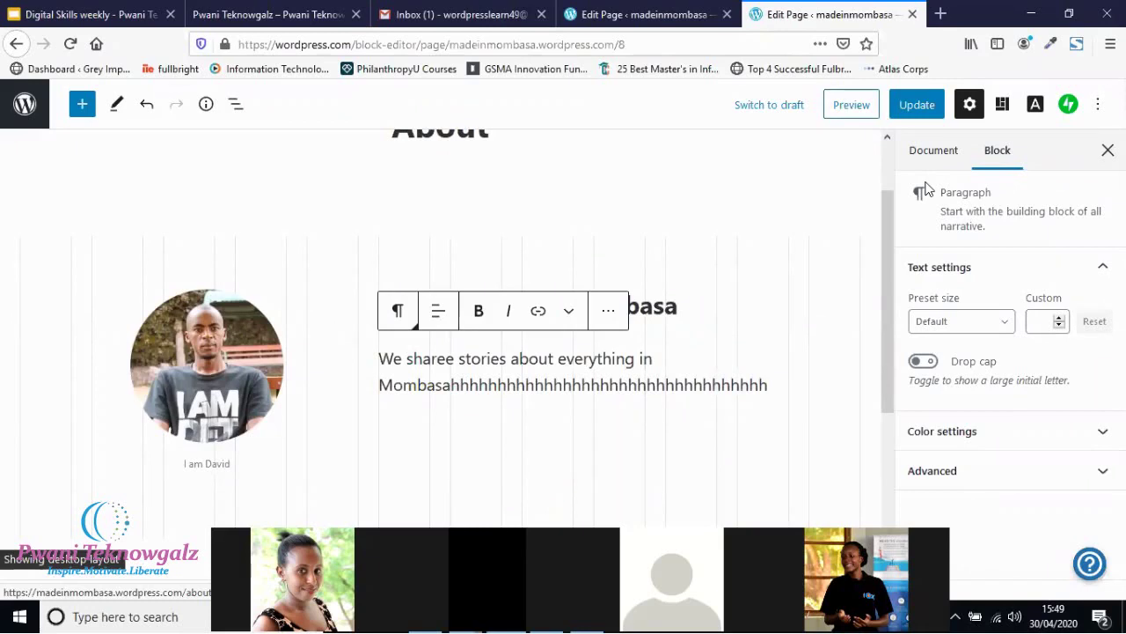
Open the About page's preview in a separate browser tab and examine its portrait, heading and paragraph.
{"action": "right_click", "coordinate": [875, 111]}
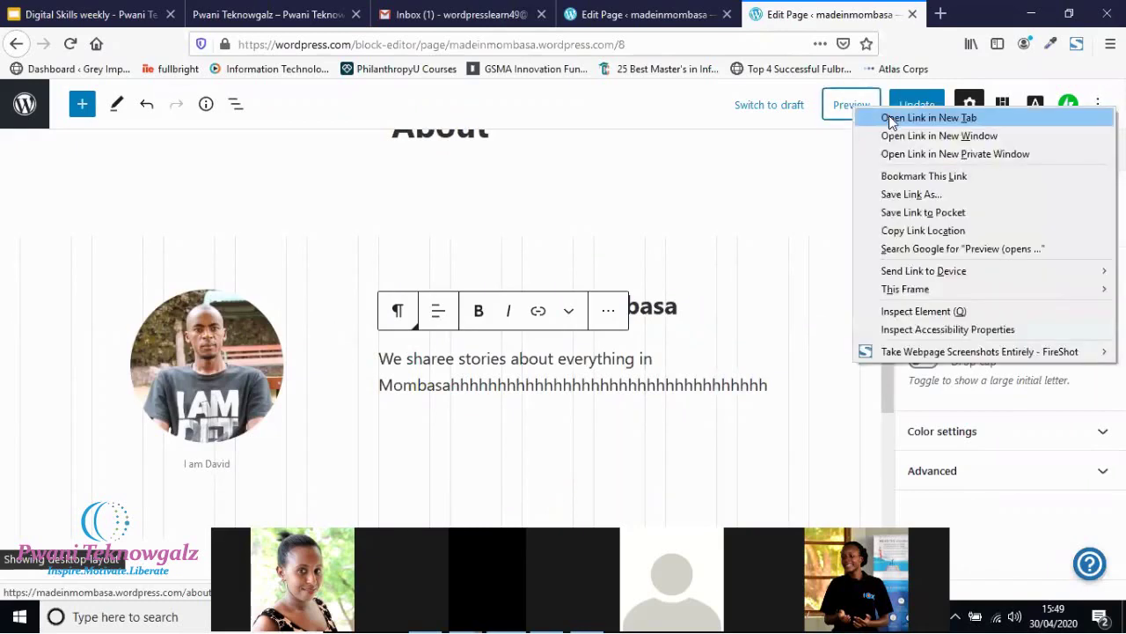
{"action": "key", "text": "Return"}
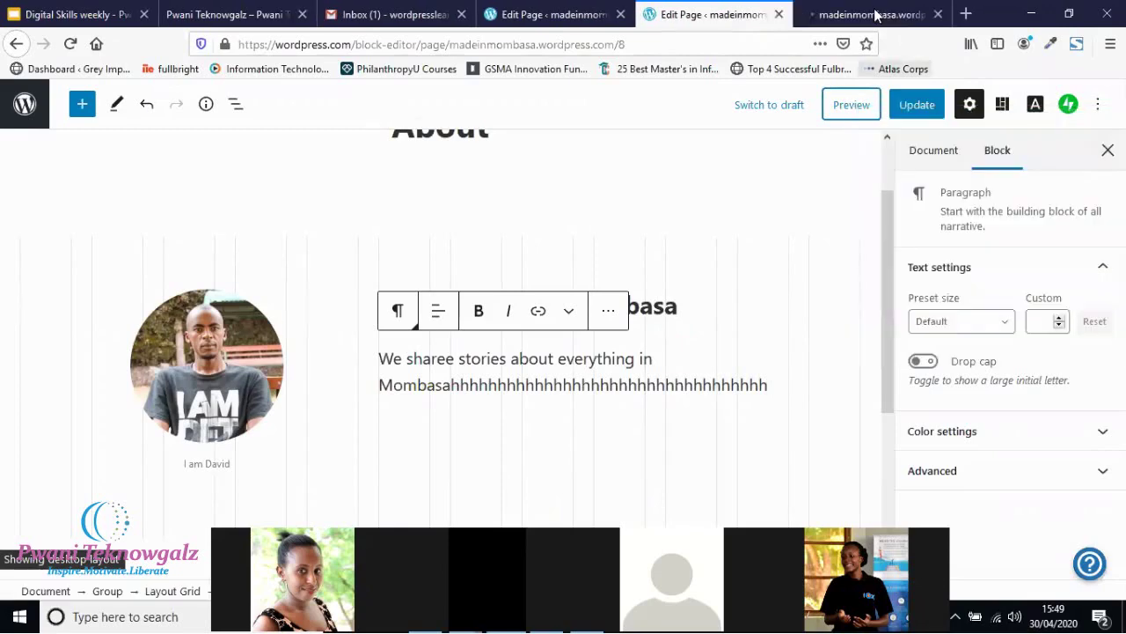
{"action": "left_click", "coordinate": [874, 14]}
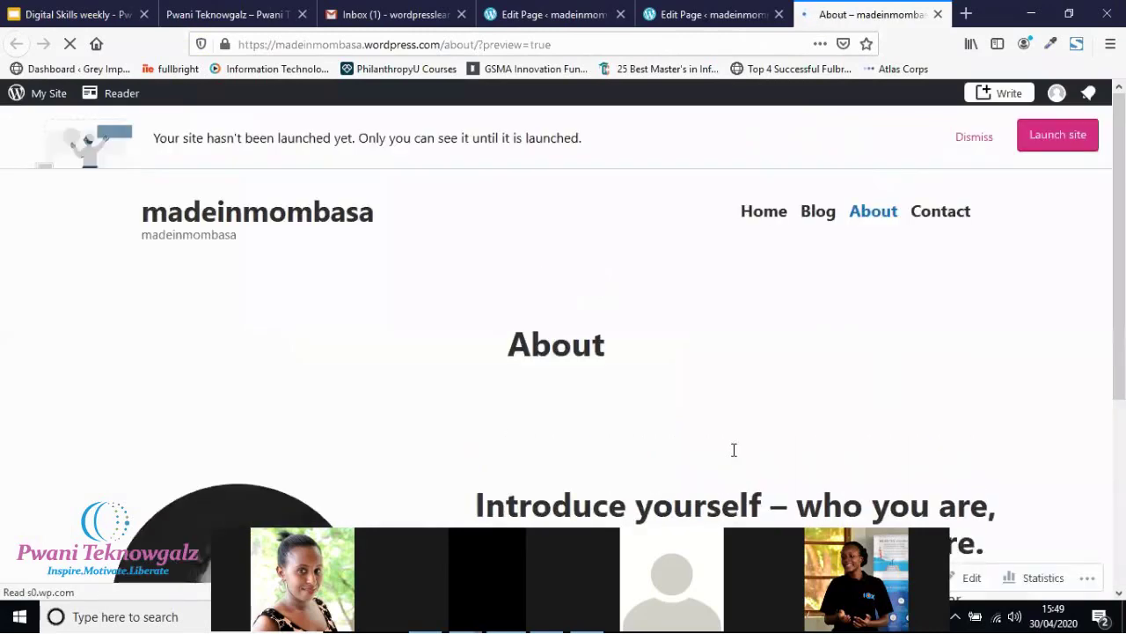
{"action": "scroll", "coordinate": [734, 449], "scroll_direction": "down", "scroll_amount": 2}
{"action": "scroll", "coordinate": [716, 185], "scroll_direction": "down", "scroll_amount": 1}
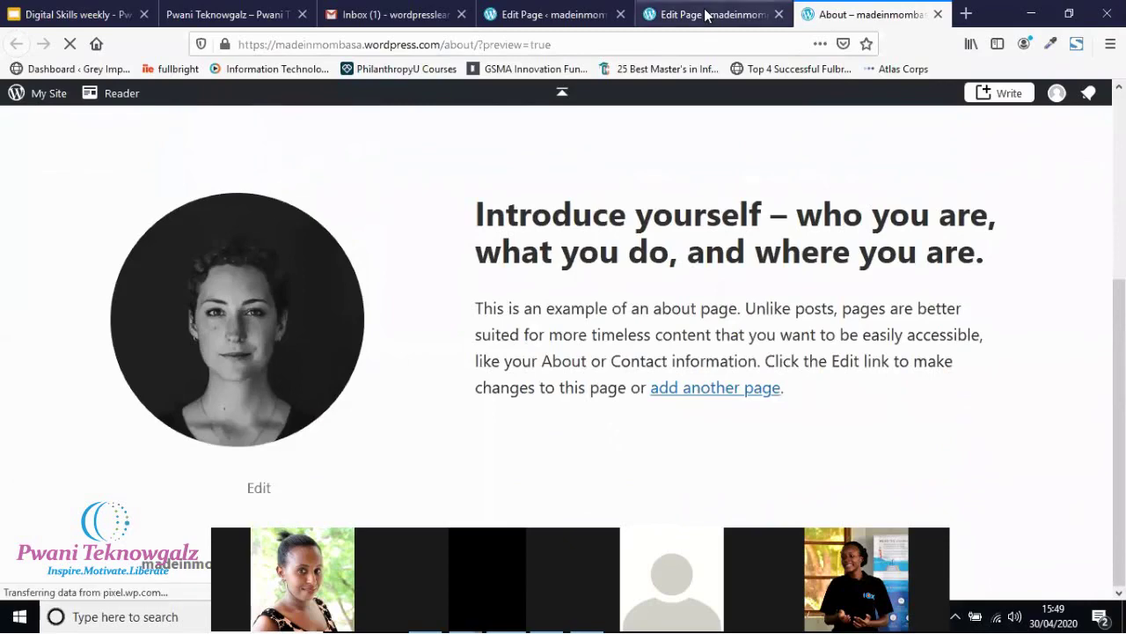
Return to the About page's editor and update the page with the edited content.
{"action": "left_click", "coordinate": [706, 15]}
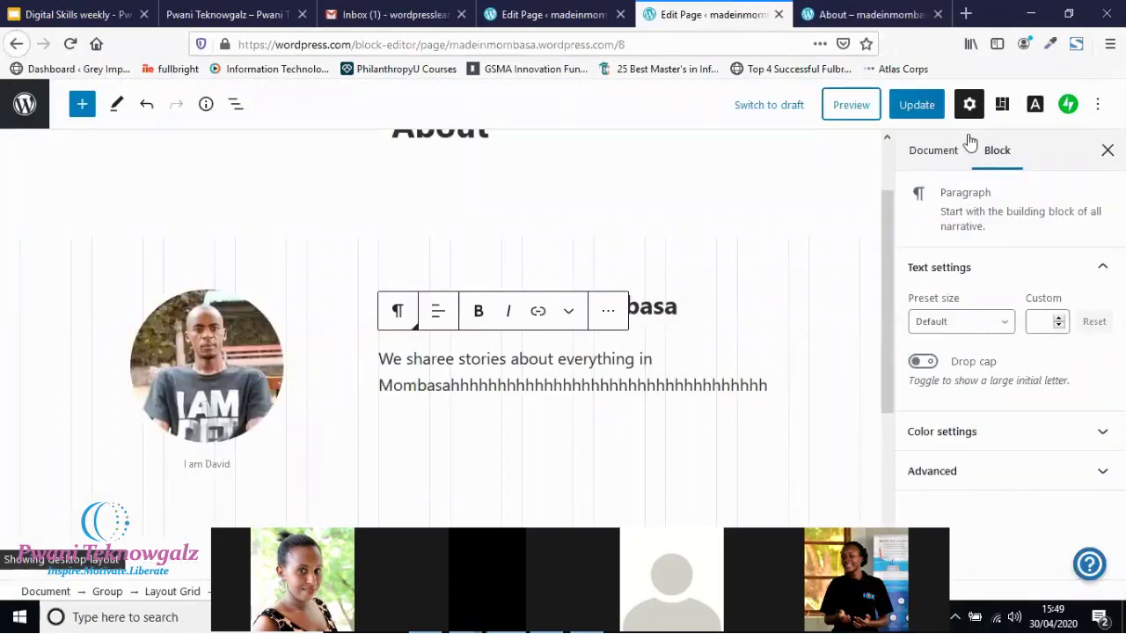
{"action": "key", "text": "ctrl+s"}
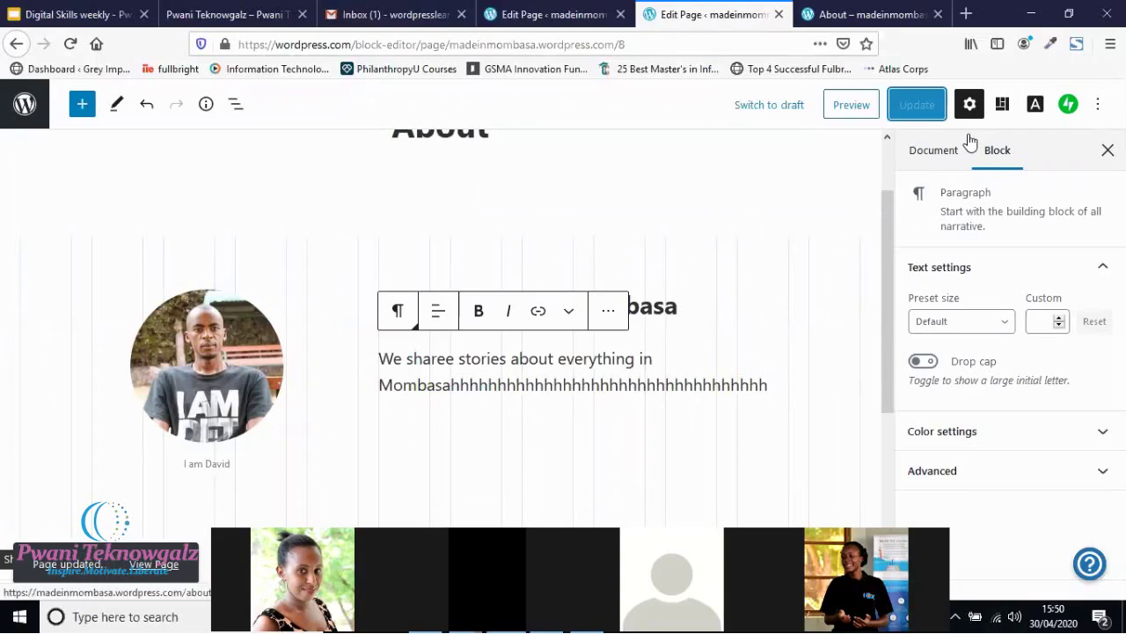
{"action": "right_click", "coordinate": [969, 141]}
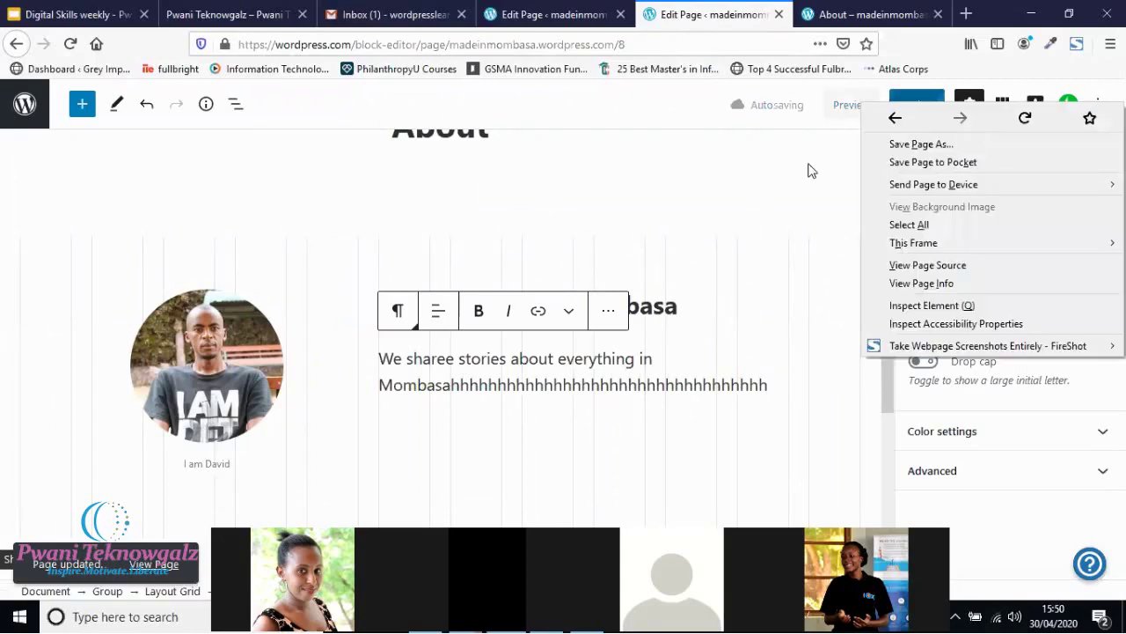
{"action": "key", "text": "Down"}
{"action": "key", "text": "Down"}
{"action": "key", "text": "Escape"}
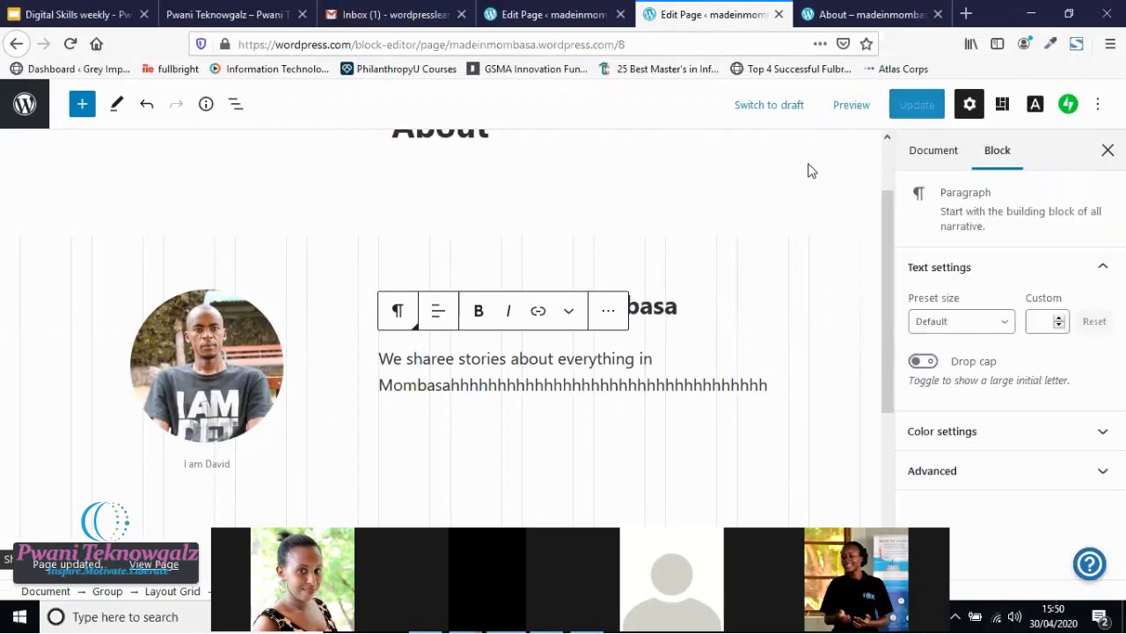
{"action": "left_click", "coordinate": [811, 171]}
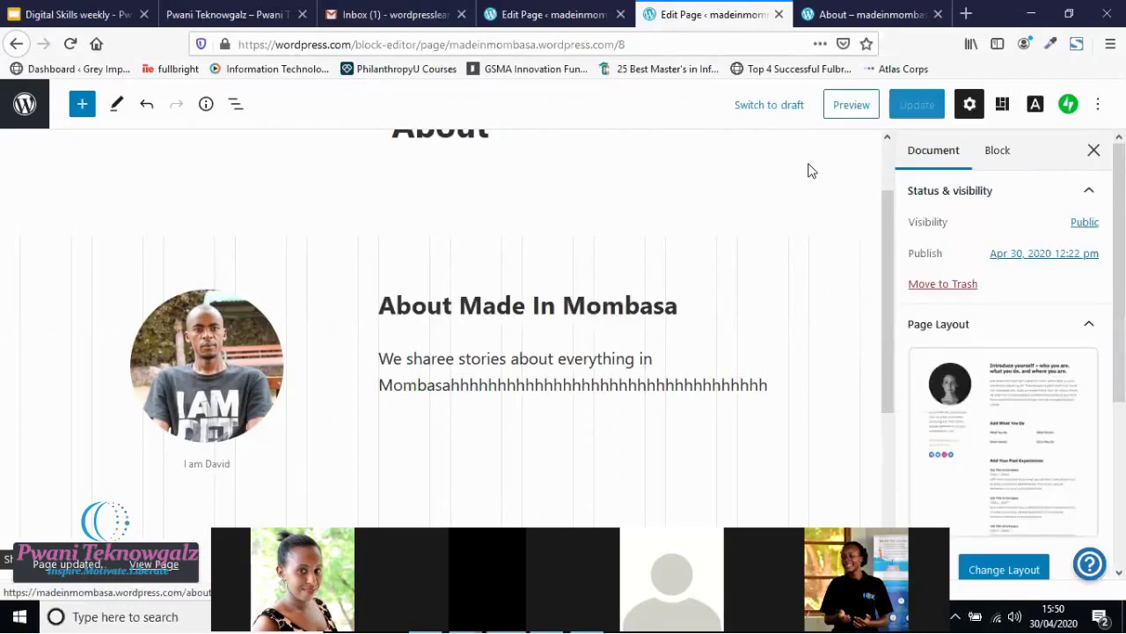
Preview the updated About page in the desktop layout, and close the preview.
{"action": "left_click", "coordinate": [851, 104]}
{"action": "right_click", "coordinate": [850, 107]}
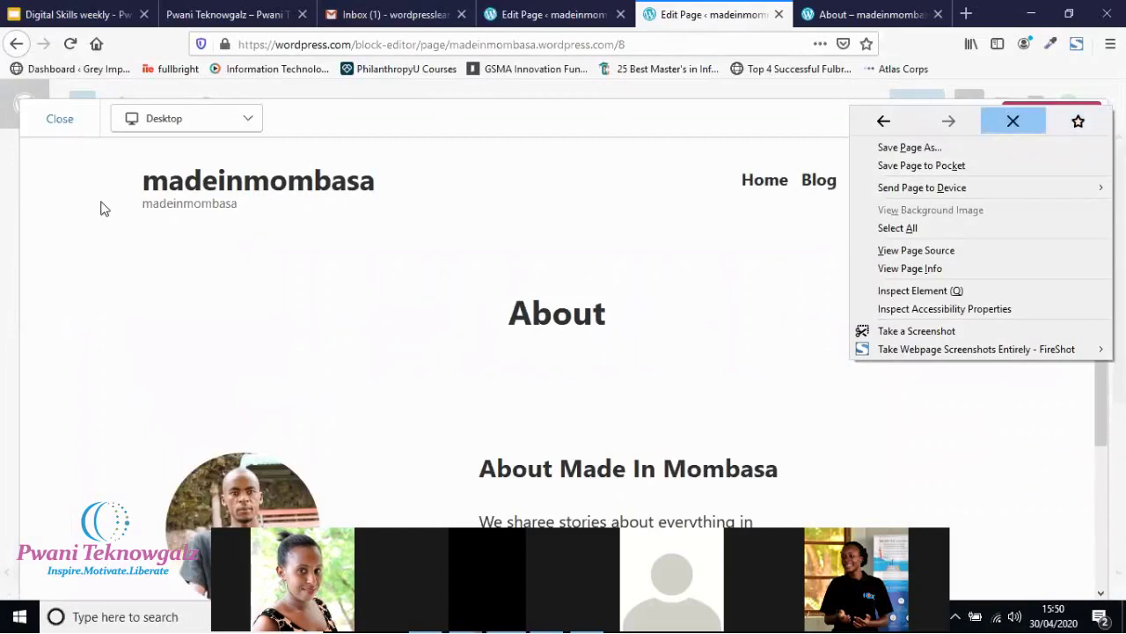
{"action": "left_click", "coordinate": [53, 121]}
{"action": "left_click", "coordinate": [50, 122]}
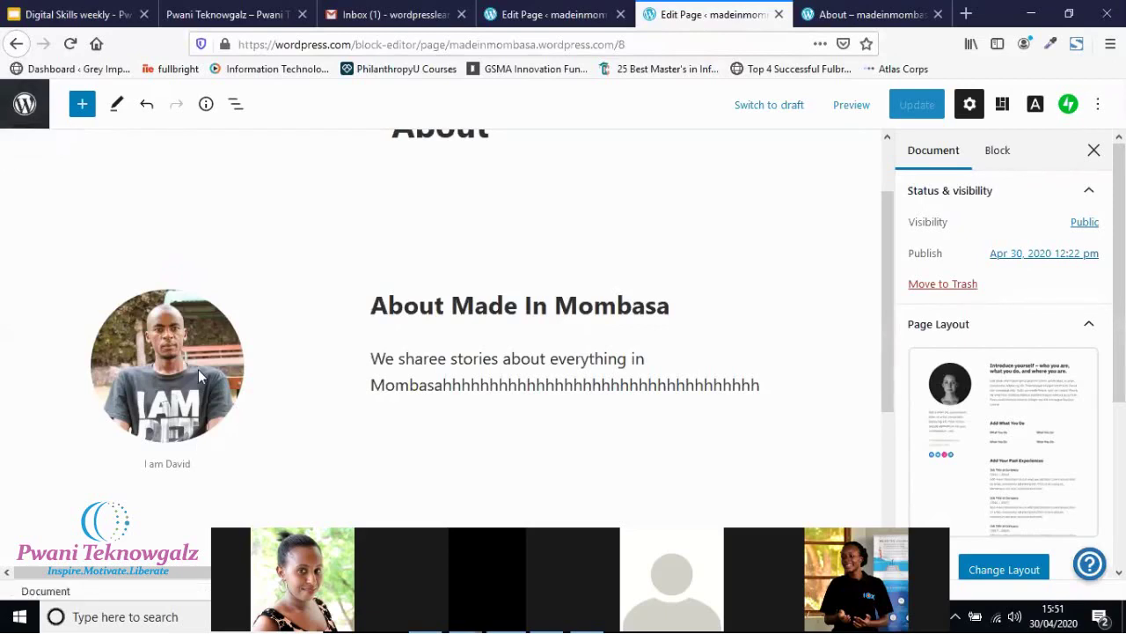
Leave the About page for the site's list of published pages and open the Gallery page for editing.
{"action": "left_click", "coordinate": [27, 105]}
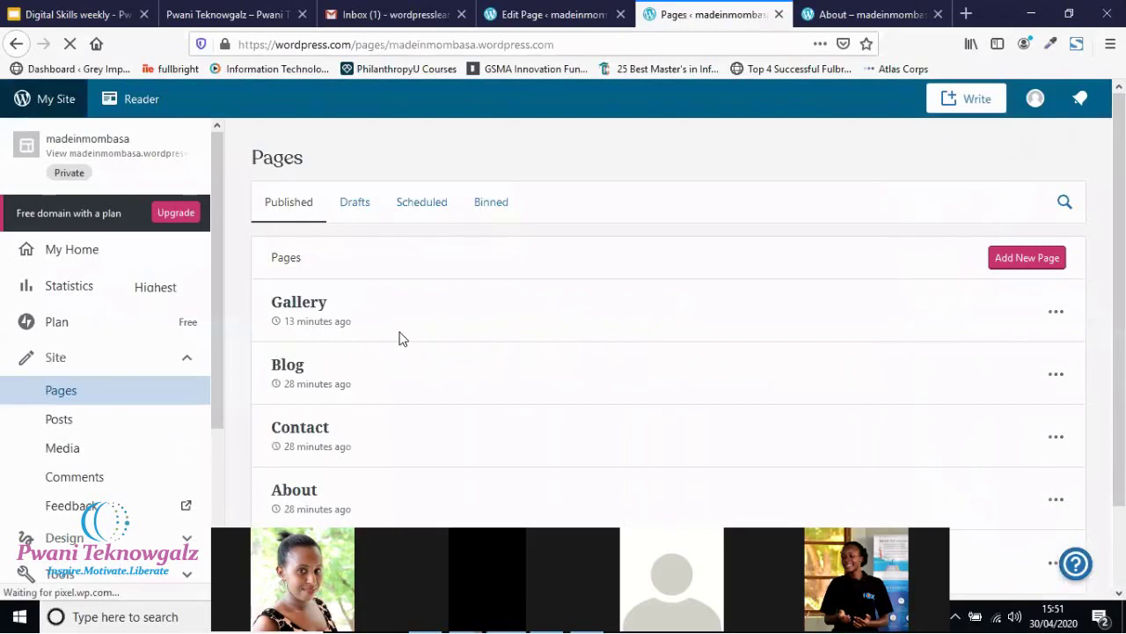
{"action": "scroll", "coordinate": [399, 339], "scroll_direction": "down", "scroll_amount": 2}
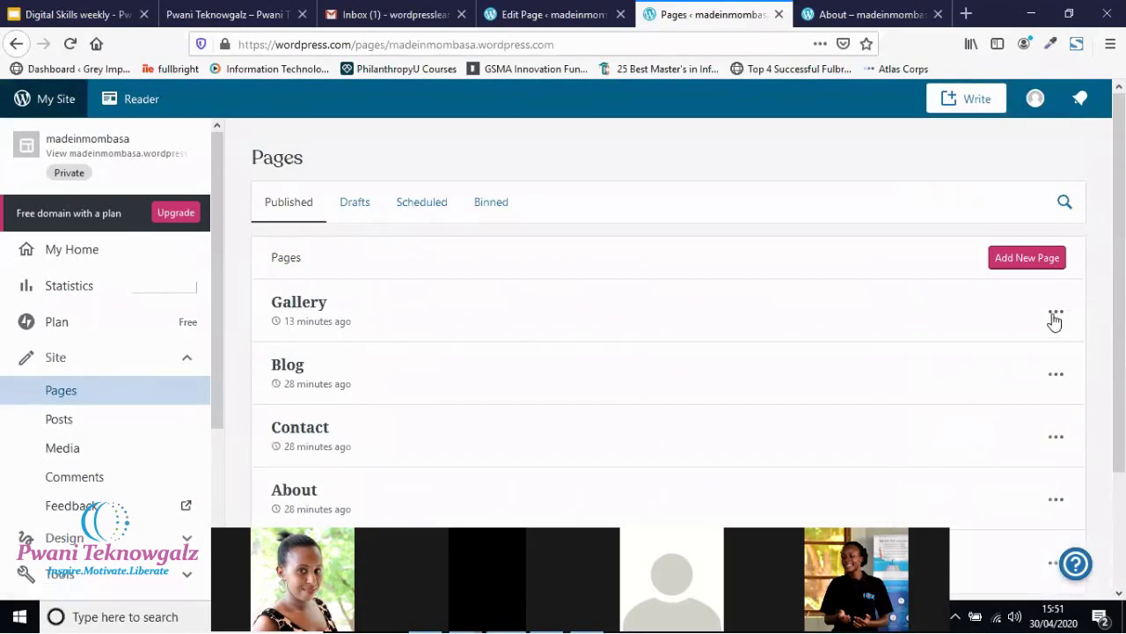
{"action": "left_click", "coordinate": [1055, 317]}
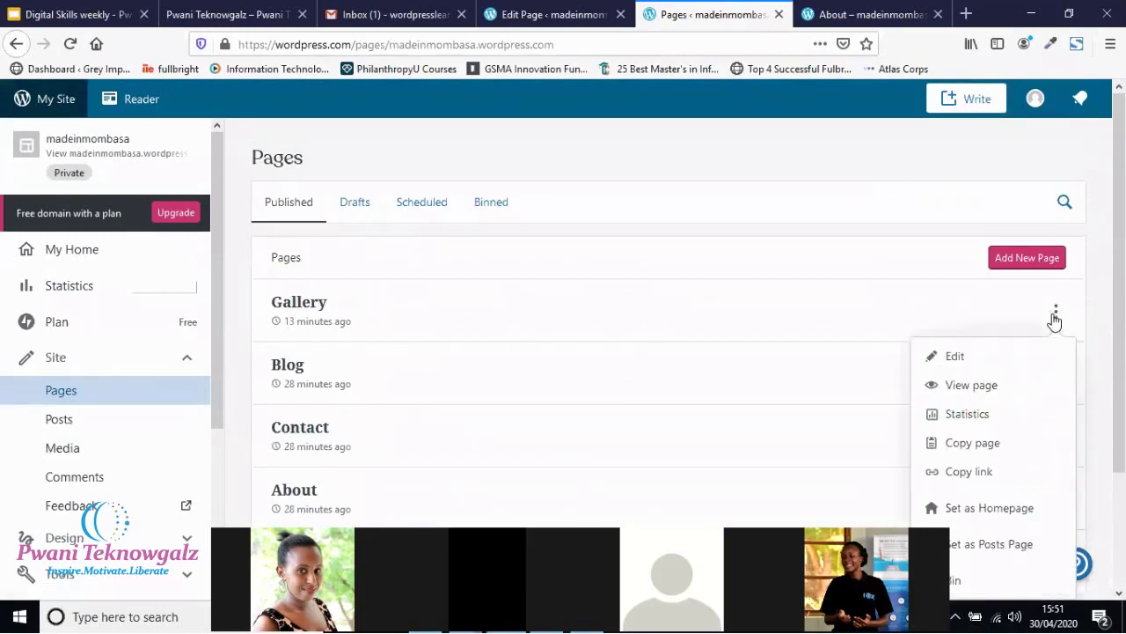
{"action": "left_click", "coordinate": [939, 369]}
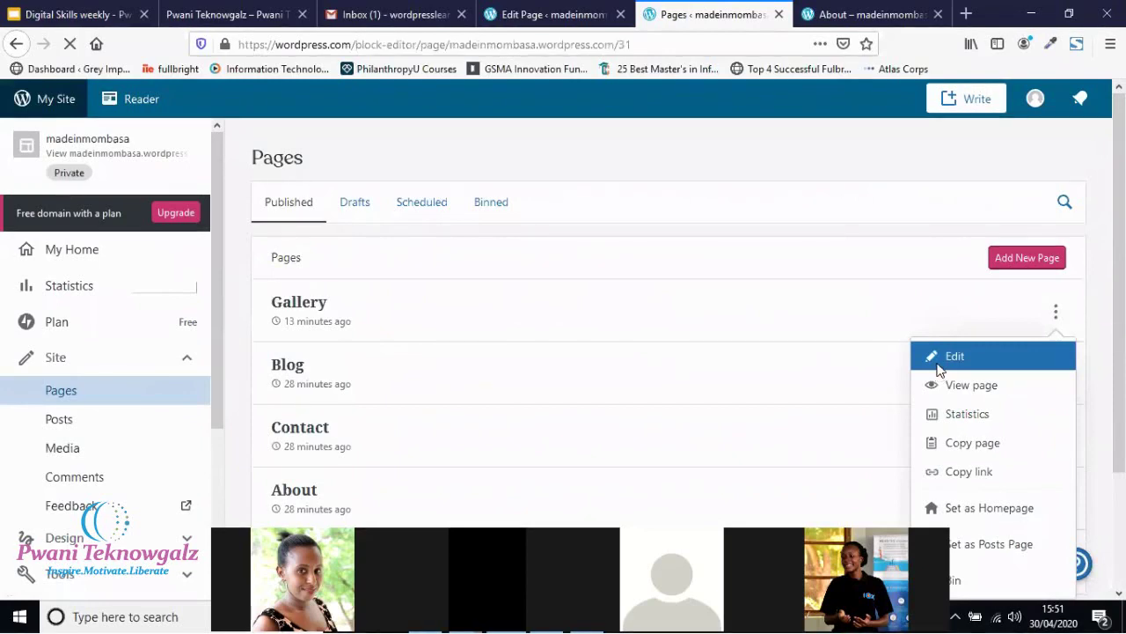
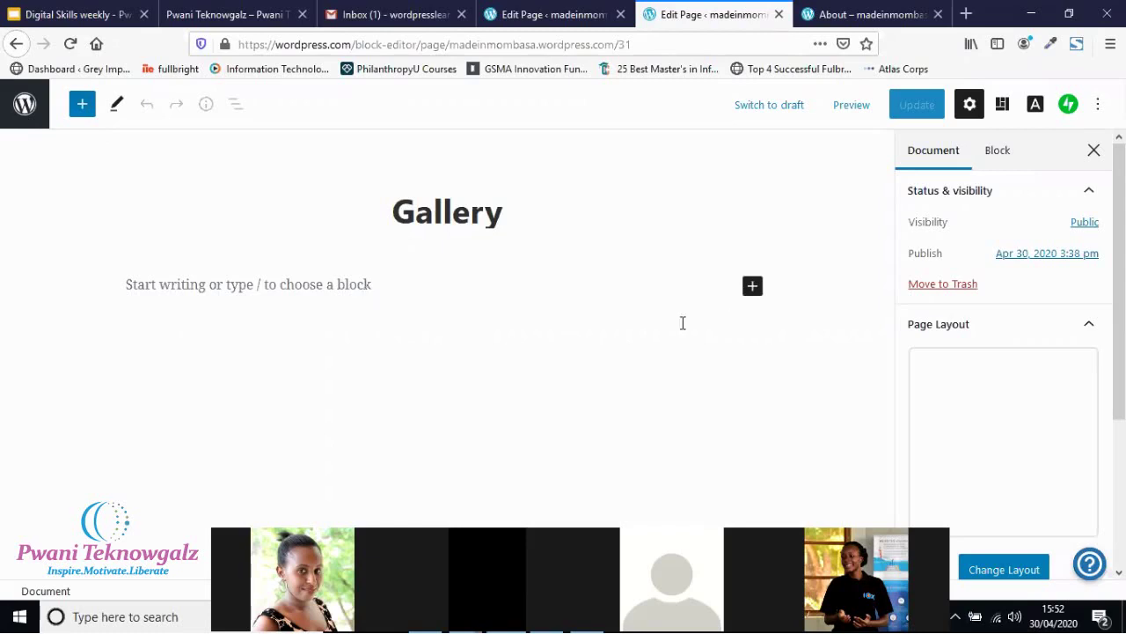
Insert a Heading block below the Gallery page's title.
{"action": "left_click", "coordinate": [752, 288]}
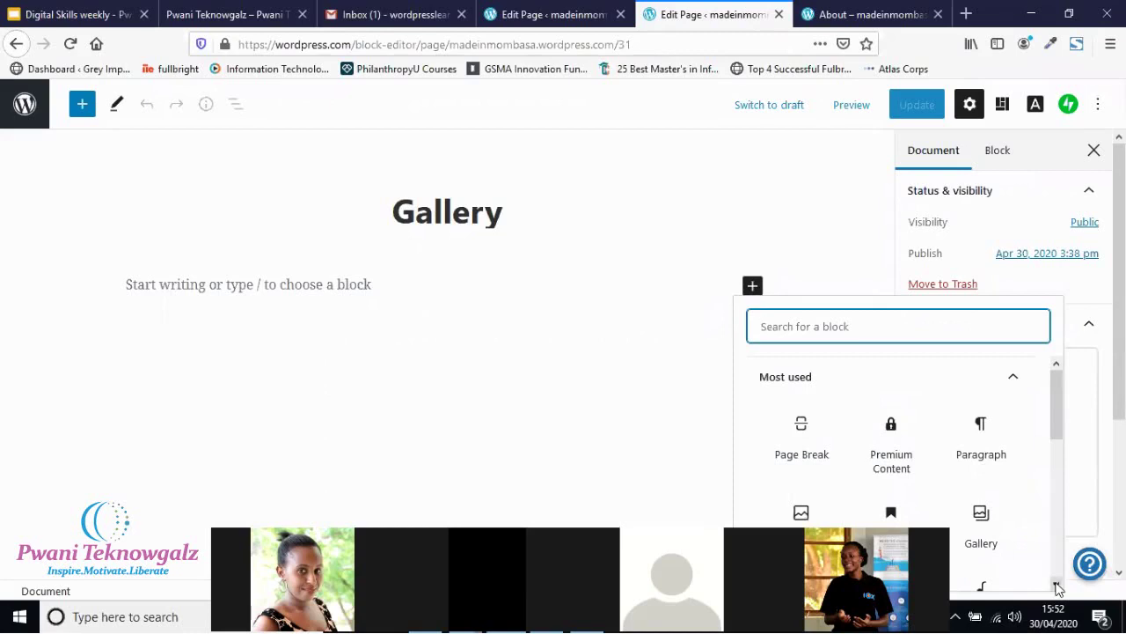
{"action": "scroll", "coordinate": [899, 503], "scroll_direction": "down", "scroll_amount": 1}
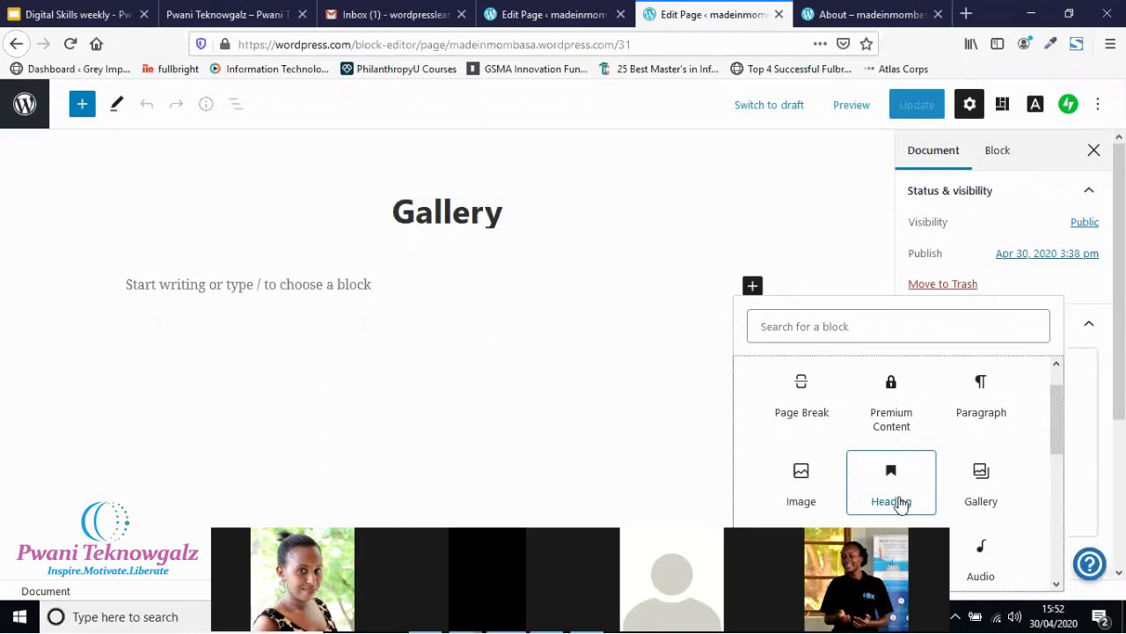
{"action": "left_click", "coordinate": [899, 501]}
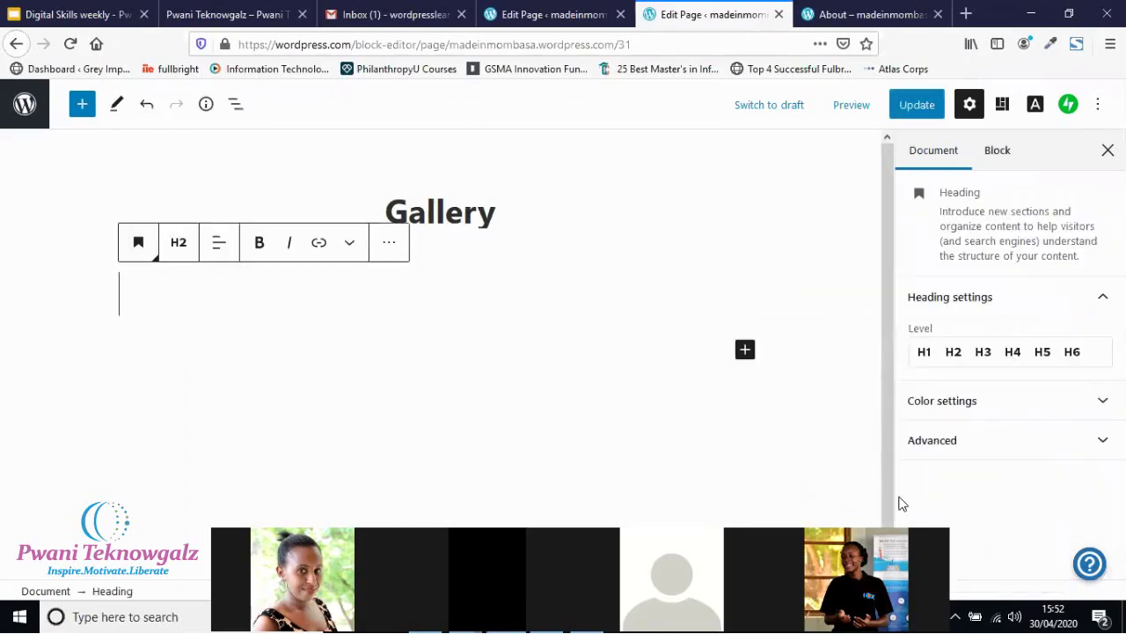
Try the empty heading at levels Heading 4, 1, 2 and 3, and finally set it to Heading 1.
{"action": "left_click", "coordinate": [179, 243]}
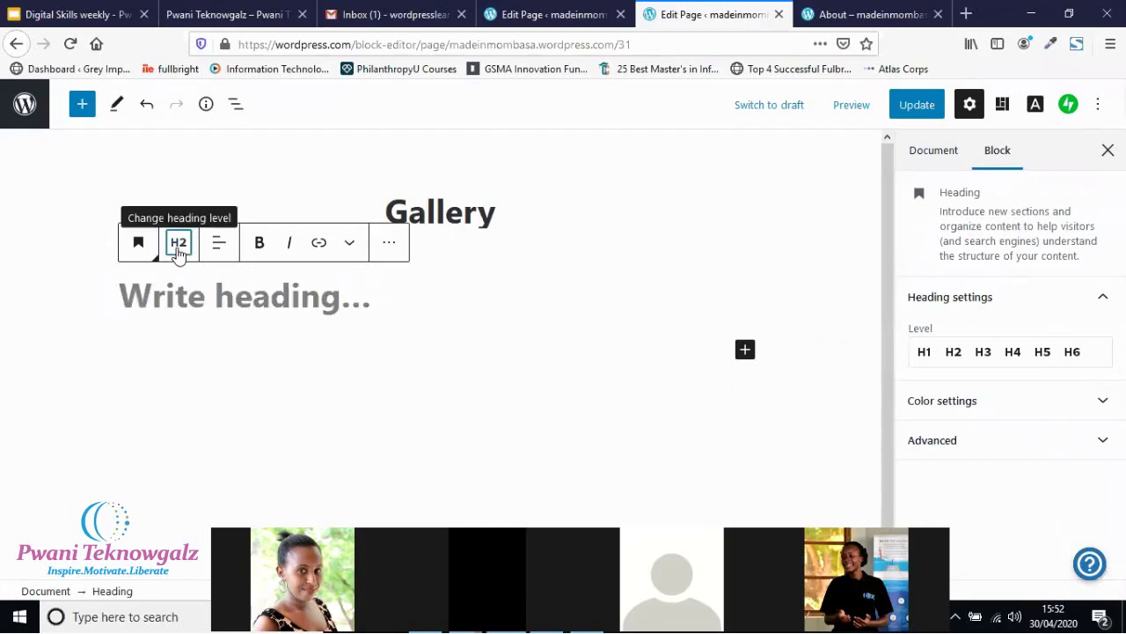
{"action": "left_click", "coordinate": [178, 249]}
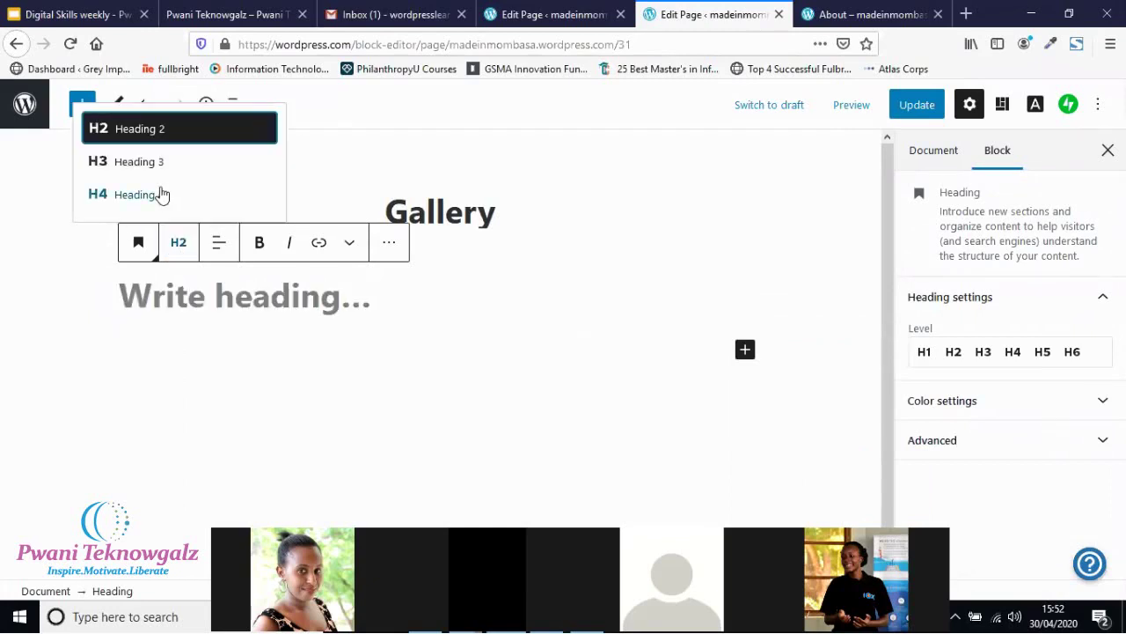
{"action": "left_click", "coordinate": [113, 197]}
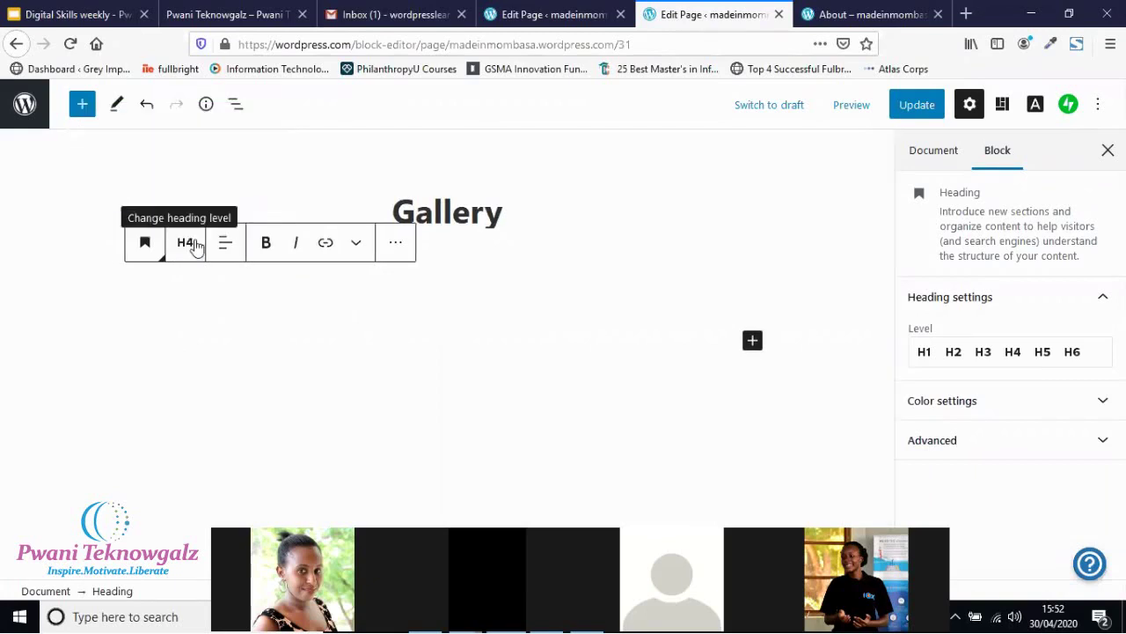
{"action": "left_click", "coordinate": [192, 246]}
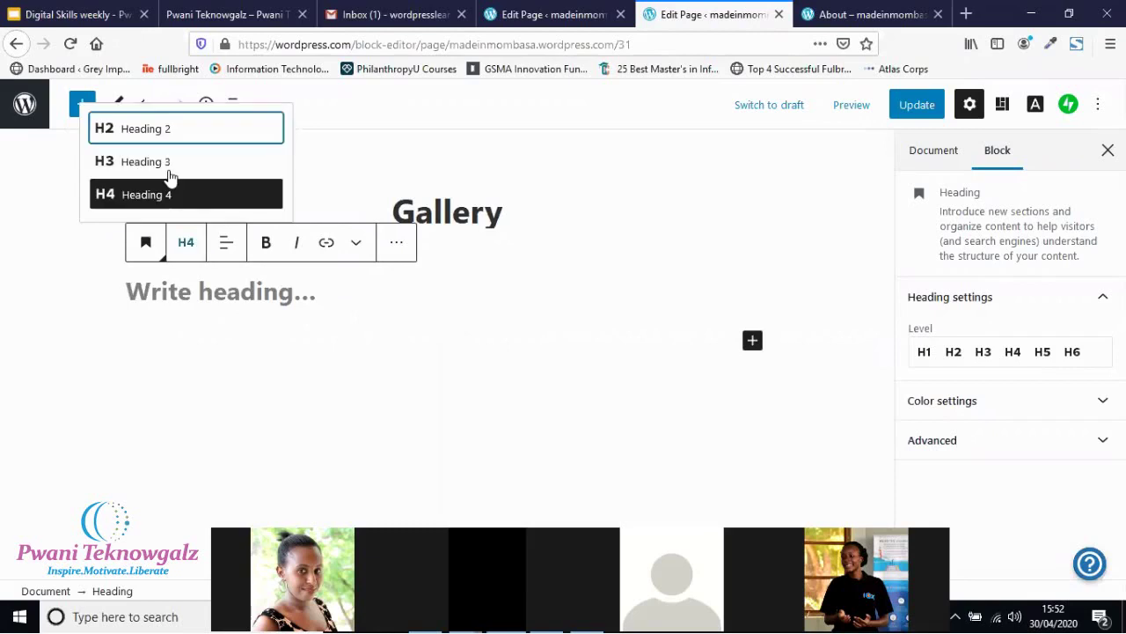
{"action": "left_click", "coordinate": [926, 352]}
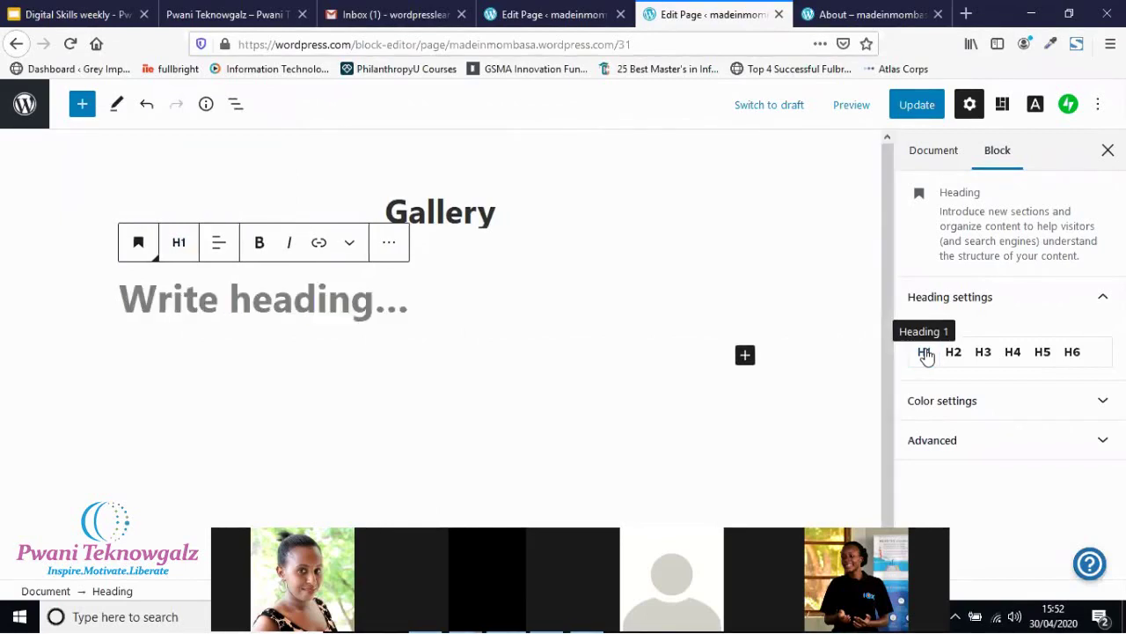
{"action": "left_click", "coordinate": [926, 353]}
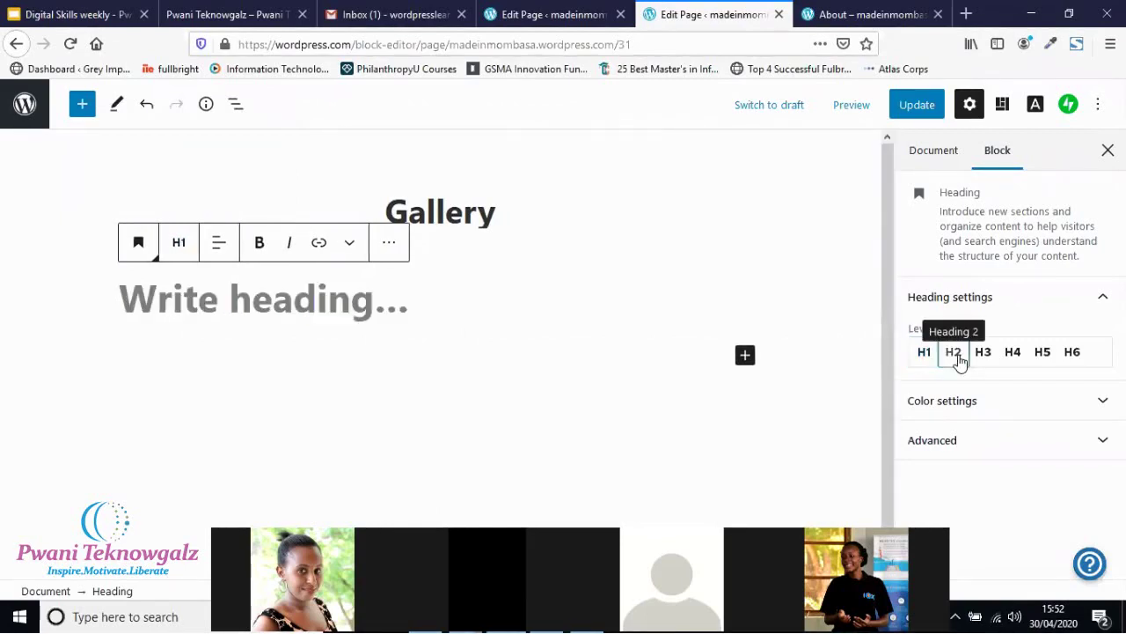
{"action": "left_click", "coordinate": [957, 357]}
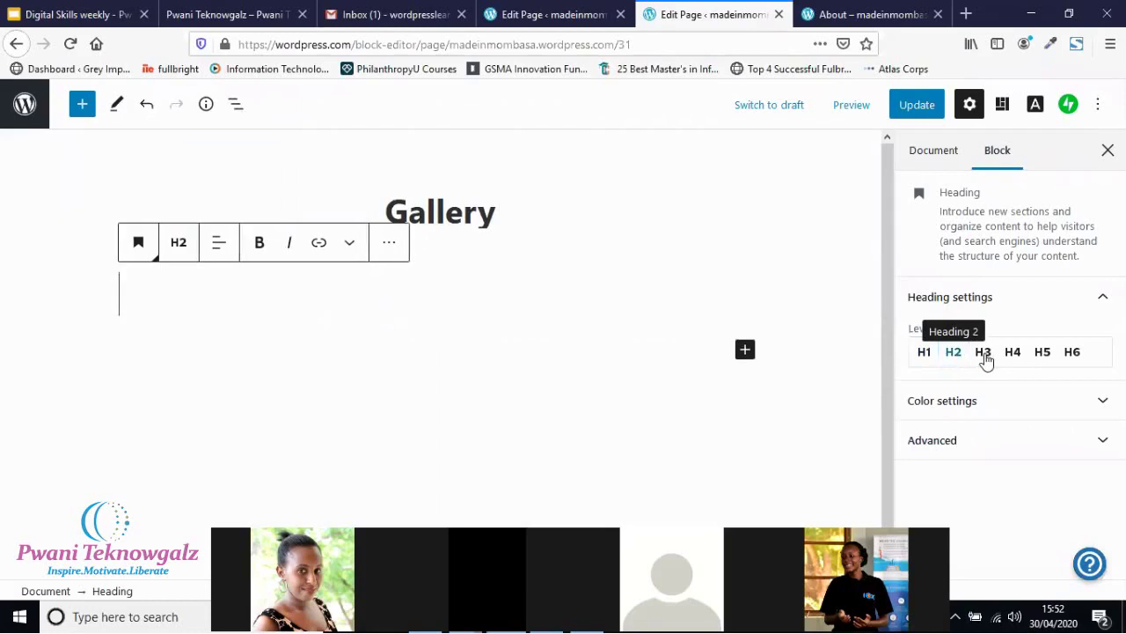
{"action": "left_click", "coordinate": [984, 355]}
{"action": "left_click", "coordinate": [925, 355]}
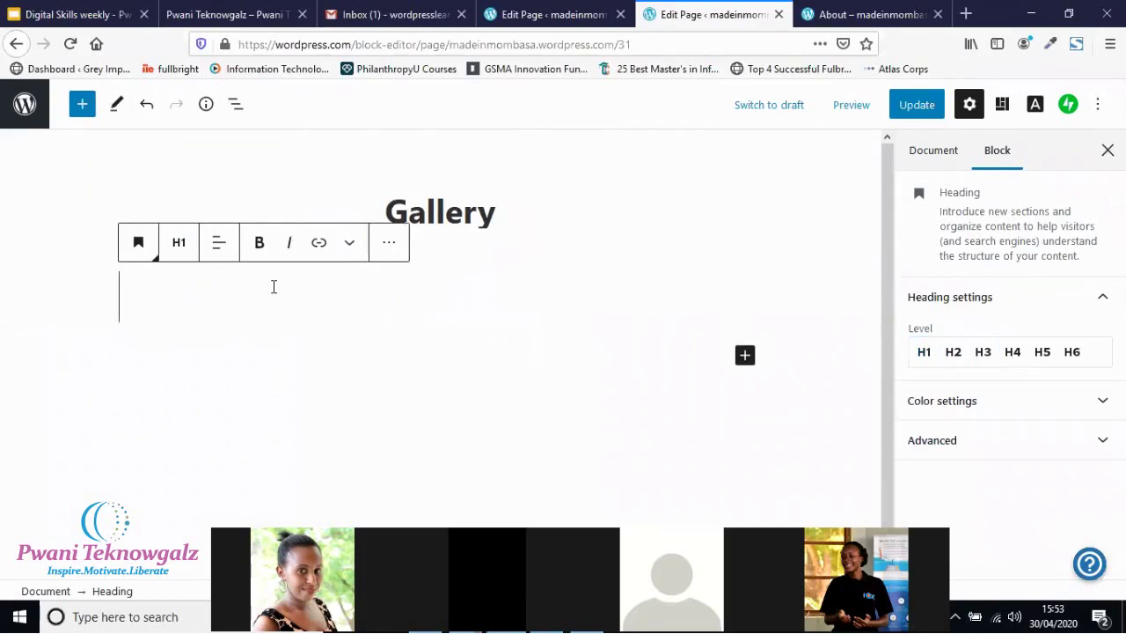
Enter "Check Our awesome Gallery" as the heading's text and set the heading to Heading 3.
{"action": "type", "text": "Che"}
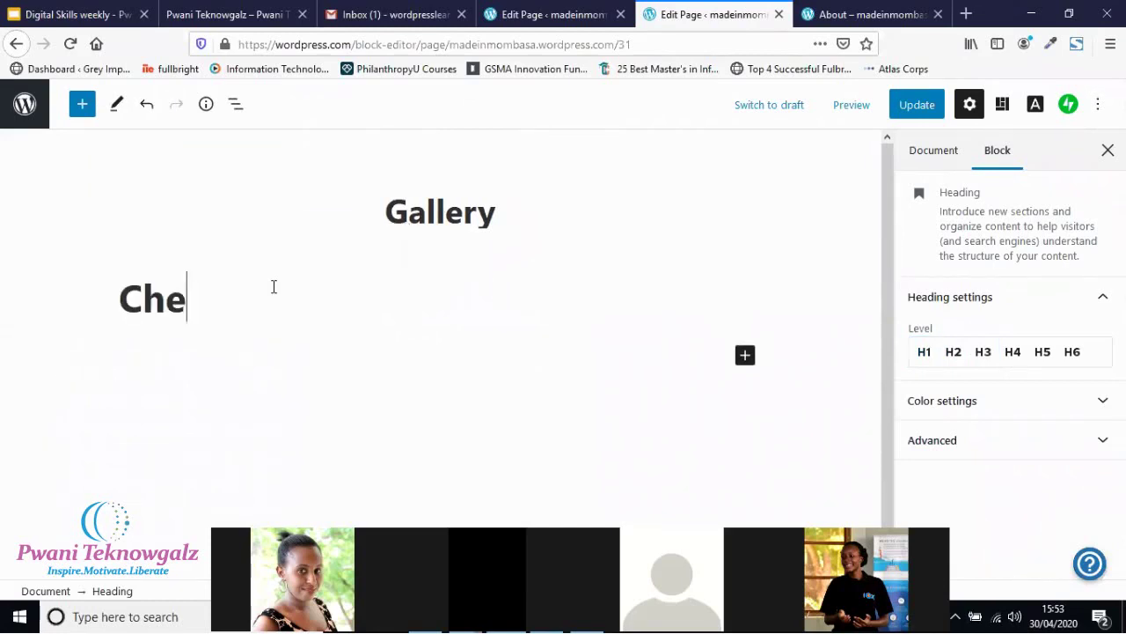
{"action": "type", "text": "cj"}
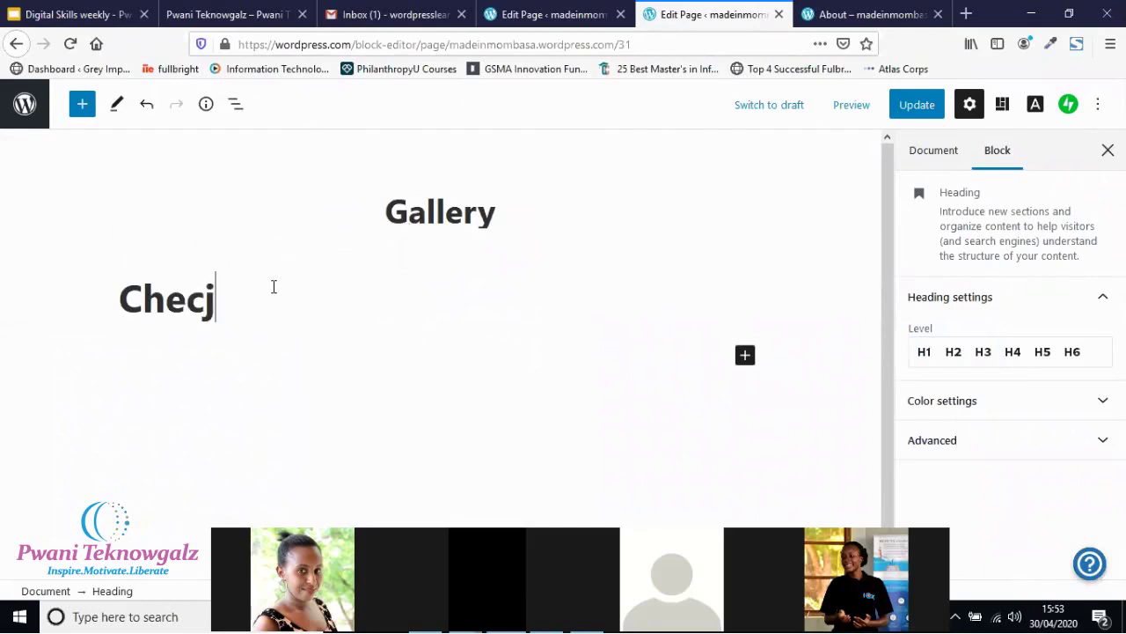
{"action": "key", "text": "BackSpace"}
{"action": "type", "text": "k Our "}
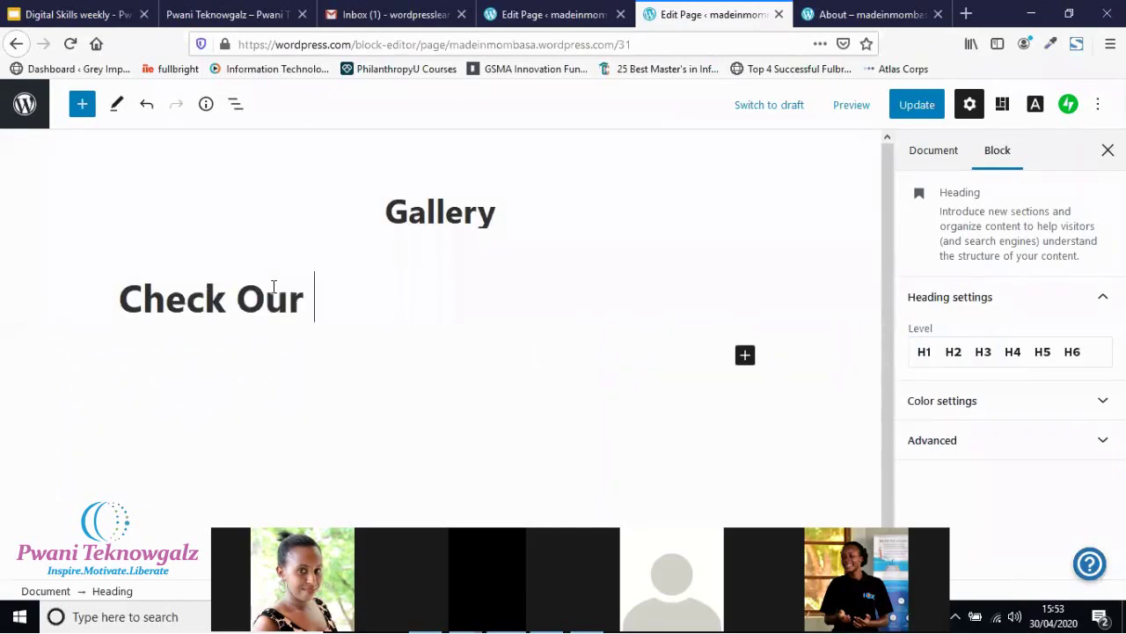
{"action": "type", "text": "awesome"}
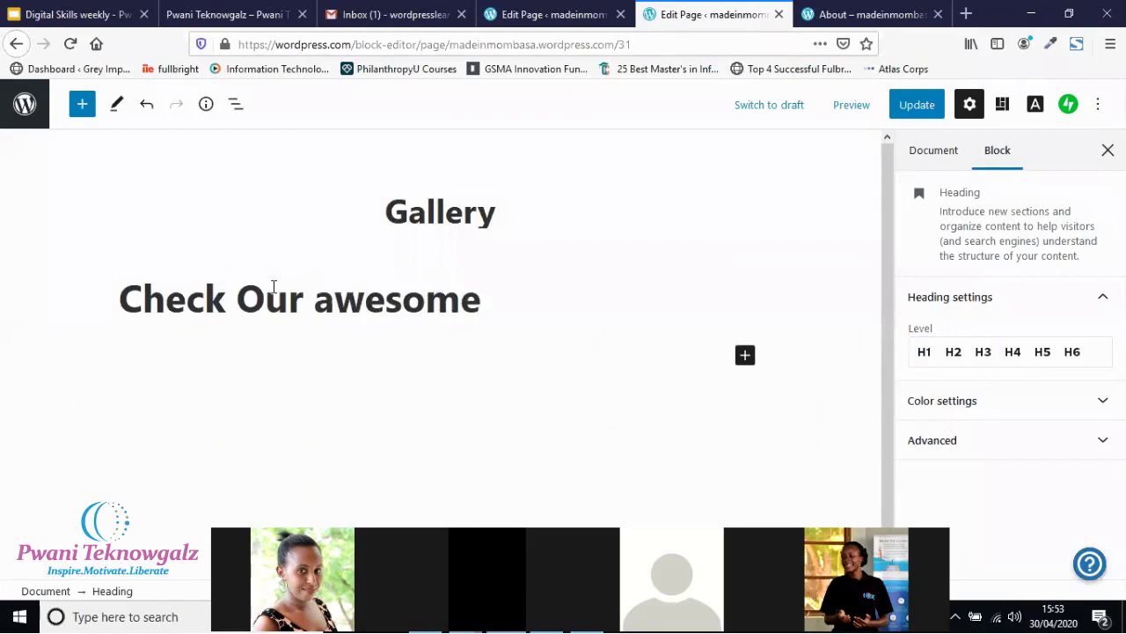
{"action": "type", "text": " Ga"}
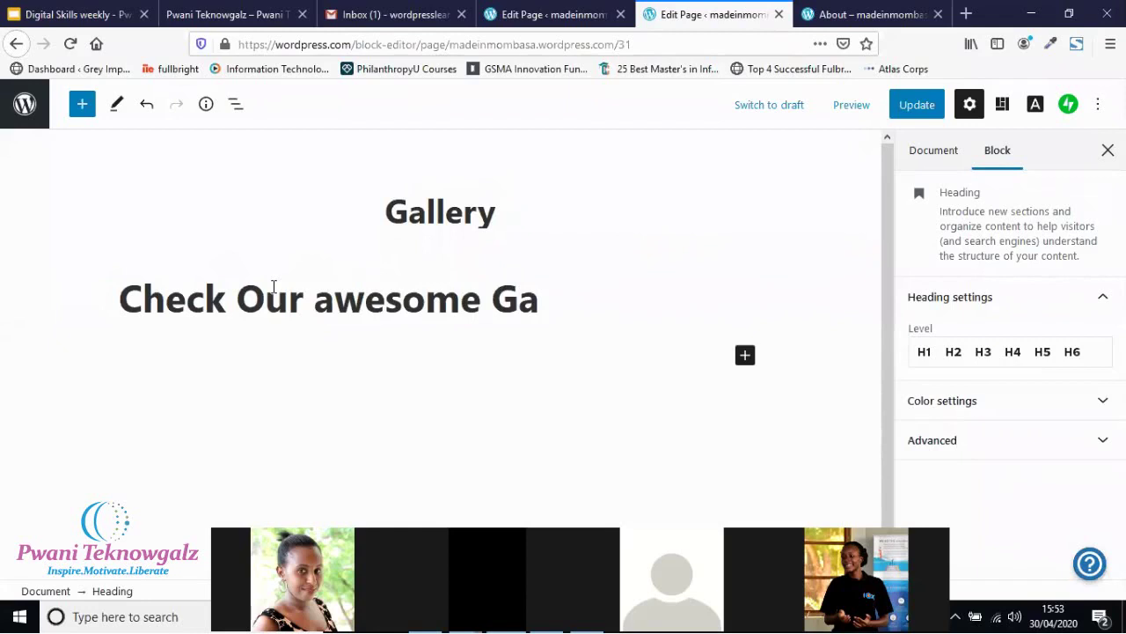
{"action": "type", "text": "llery"}
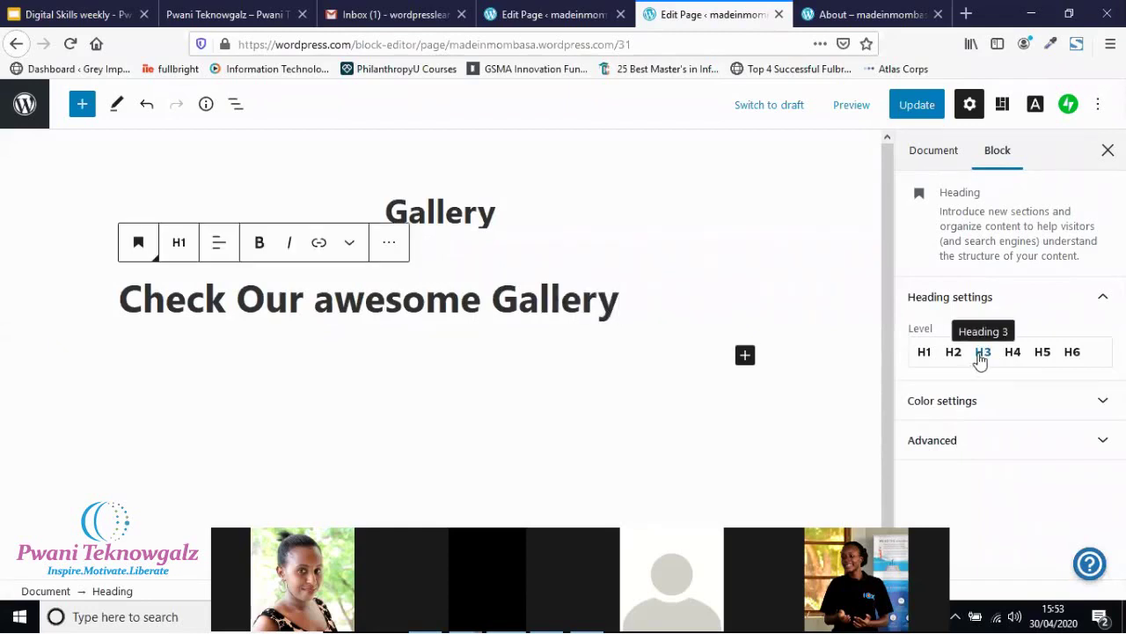
{"action": "left_click", "coordinate": [982, 354]}
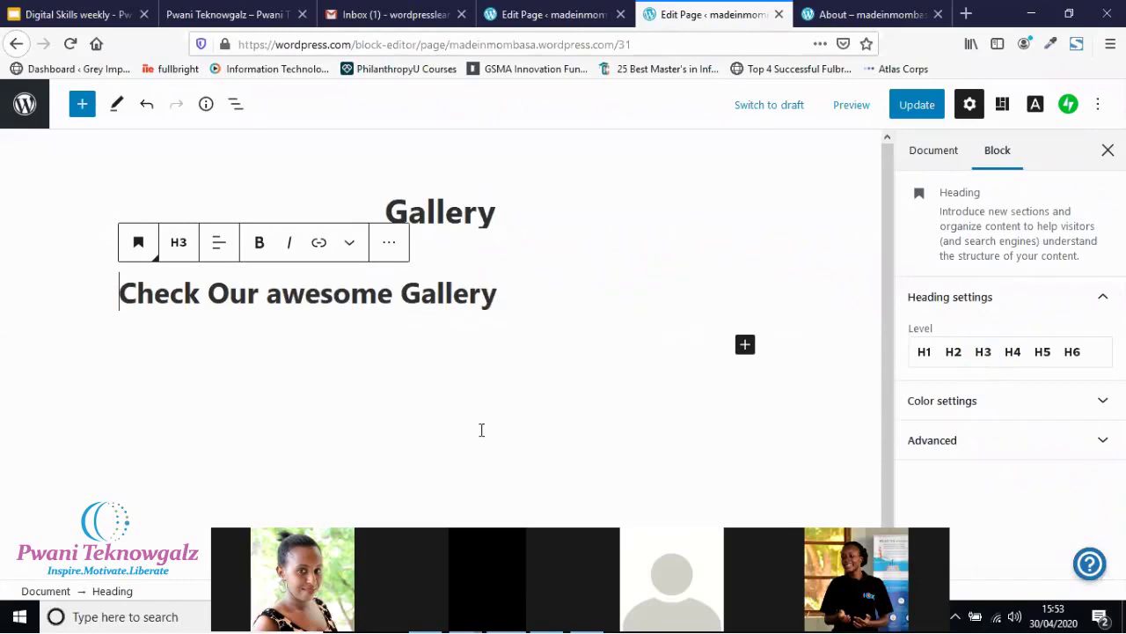
Examine the photo layout in the Gallery section of the Pwani Teknowgalz home page, and return to the Gallery page editor.
{"action": "left_click", "coordinate": [211, 9]}
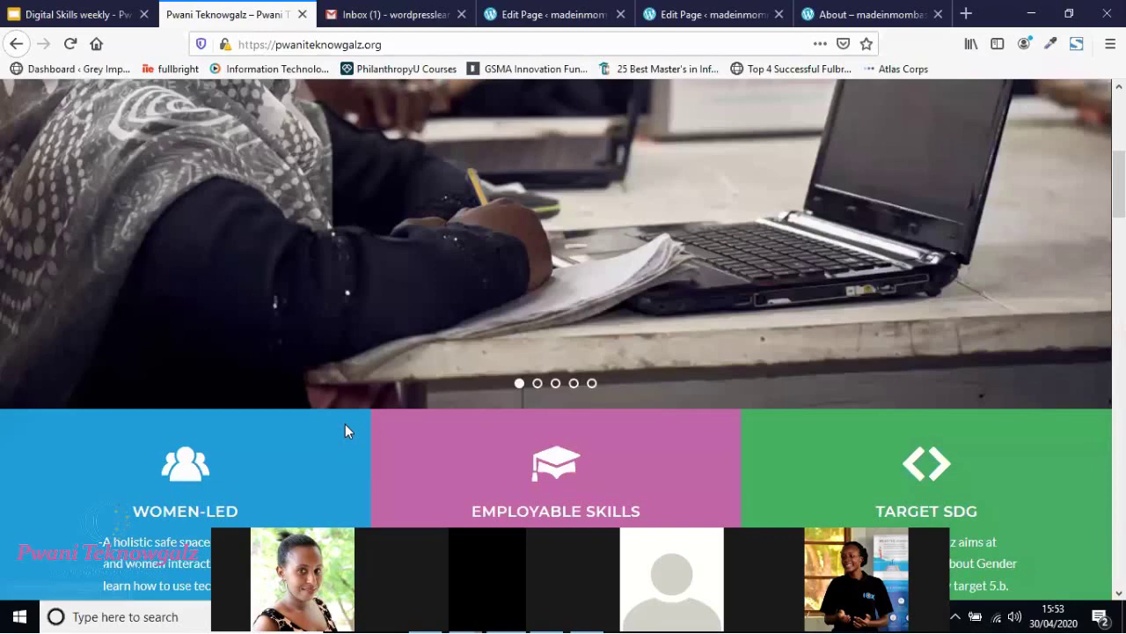
{"action": "scroll", "coordinate": [344, 429], "scroll_direction": "down", "scroll_amount": 10}
{"action": "scroll", "coordinate": [345, 429], "scroll_direction": "down", "scroll_amount": 5}
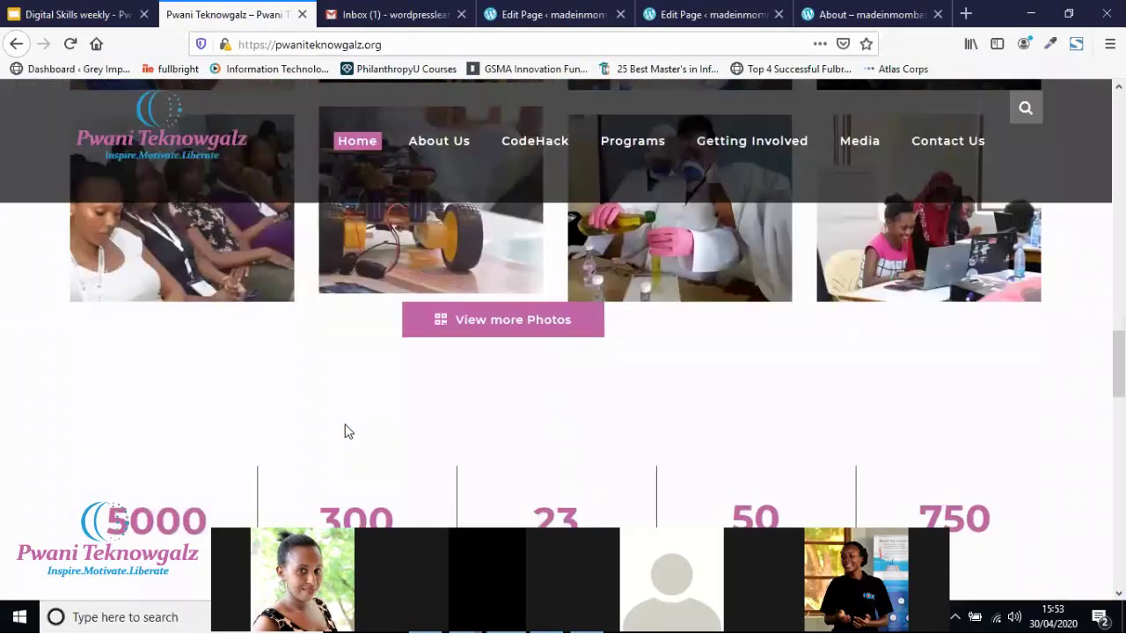
{"action": "scroll", "coordinate": [345, 430], "scroll_direction": "up", "scroll_amount": 2}
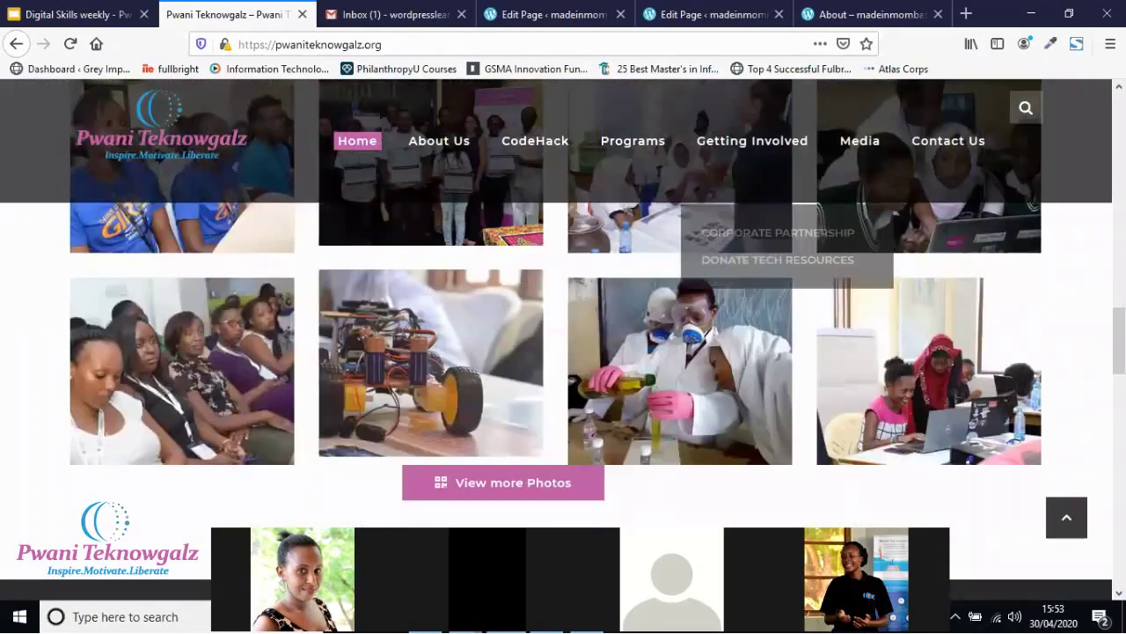
{"action": "scroll", "coordinate": [345, 429], "scroll_direction": "up", "scroll_amount": 1}
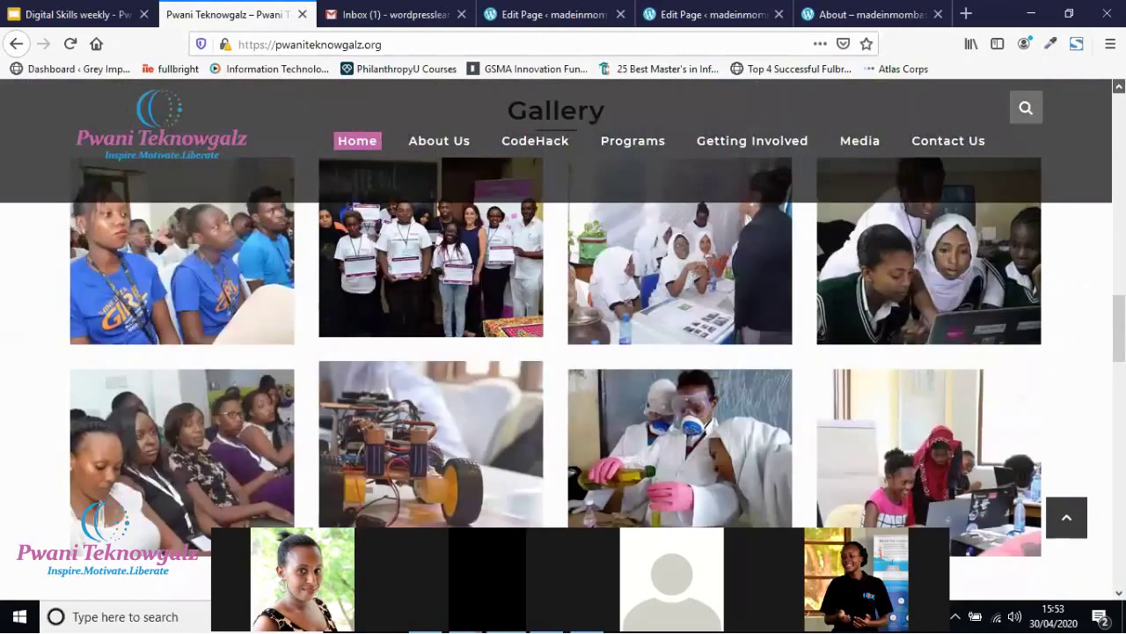
{"action": "scroll", "coordinate": [563, 352], "scroll_direction": "up", "scroll_amount": 1}
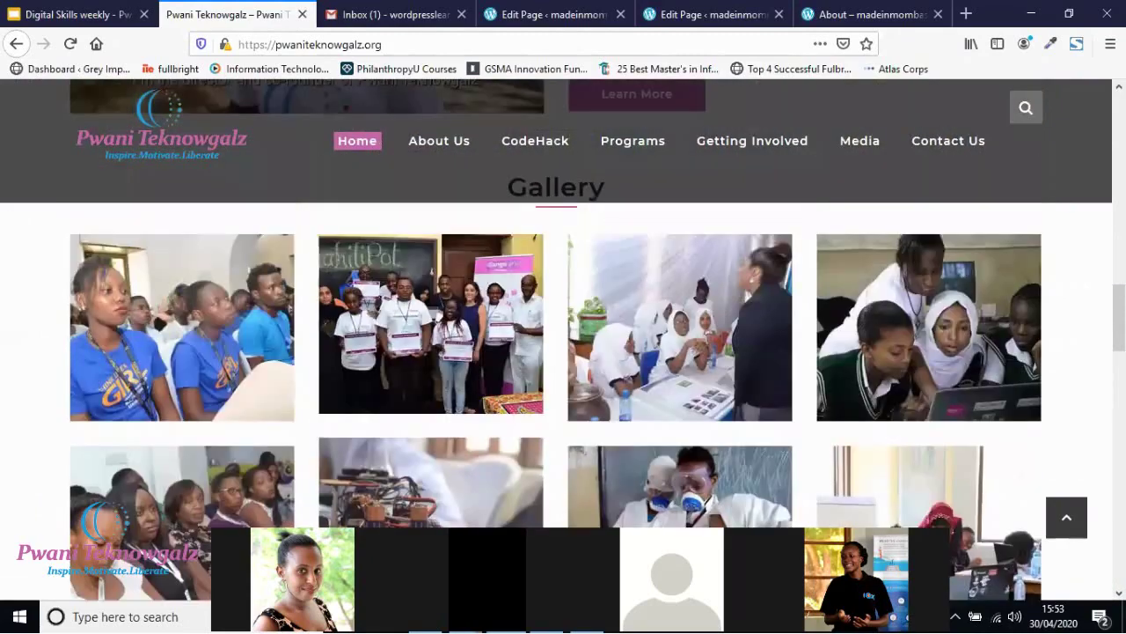
{"action": "scroll", "coordinate": [563, 352], "scroll_direction": "down", "scroll_amount": 1}
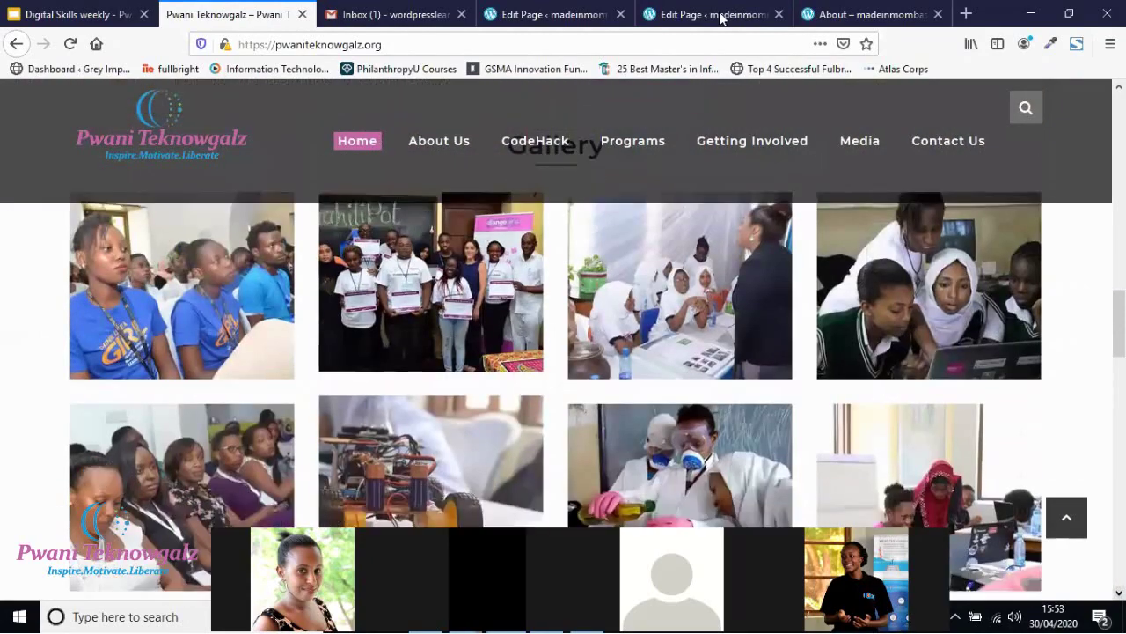
{"action": "left_click", "coordinate": [717, 15]}
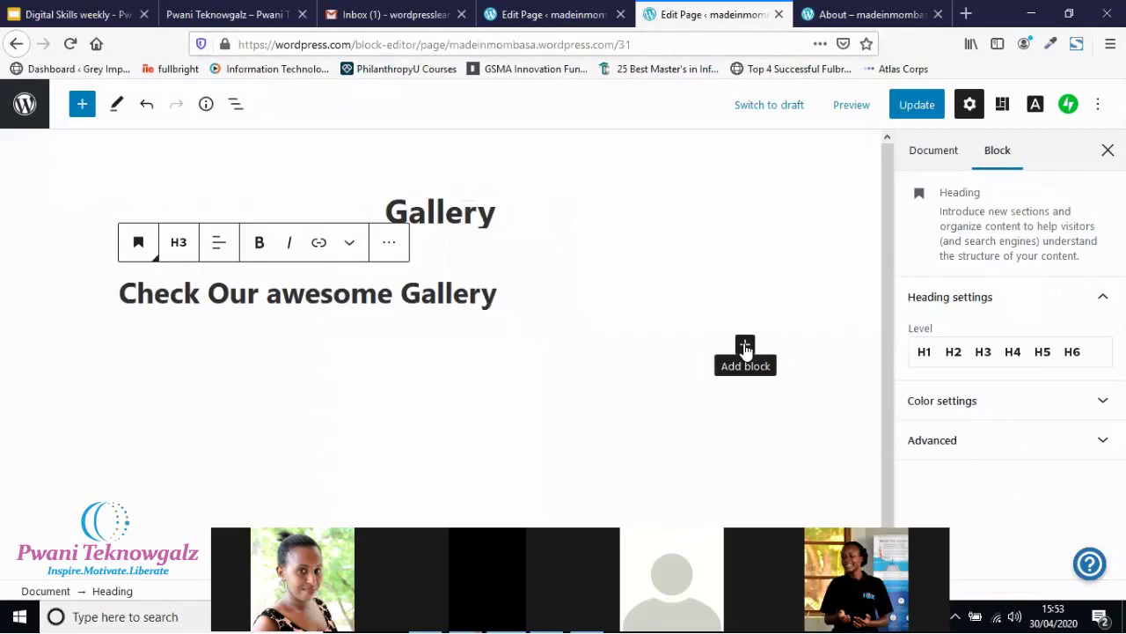
Open the block list for adding a block below the heading, and look through the most used blocks.
{"action": "left_click", "coordinate": [745, 347]}
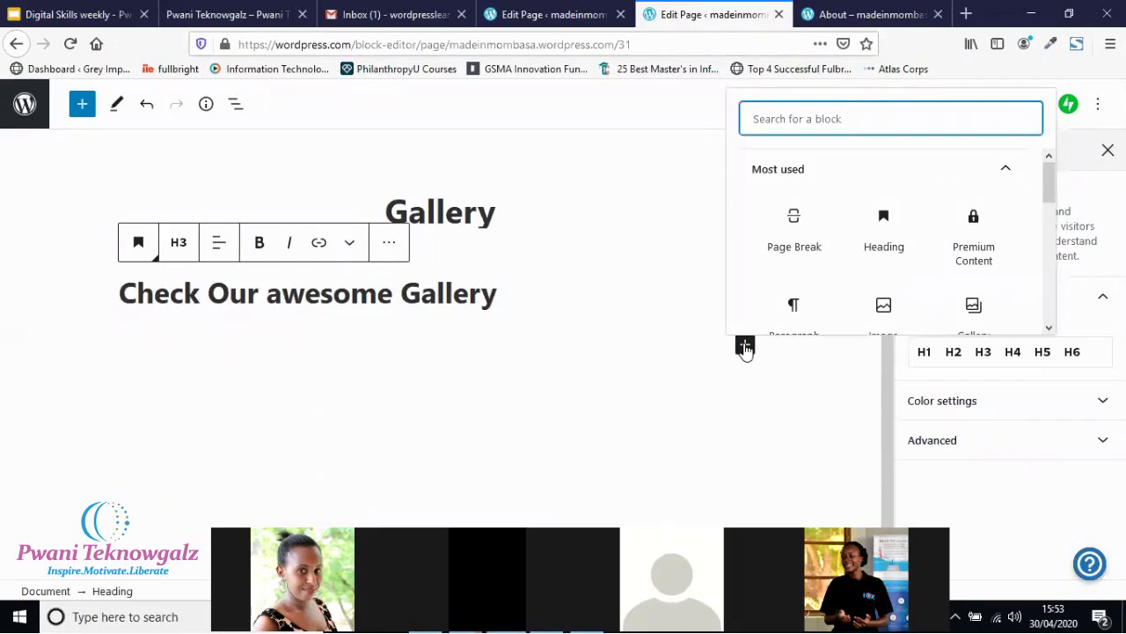
{"action": "left_click", "coordinate": [1049, 330]}
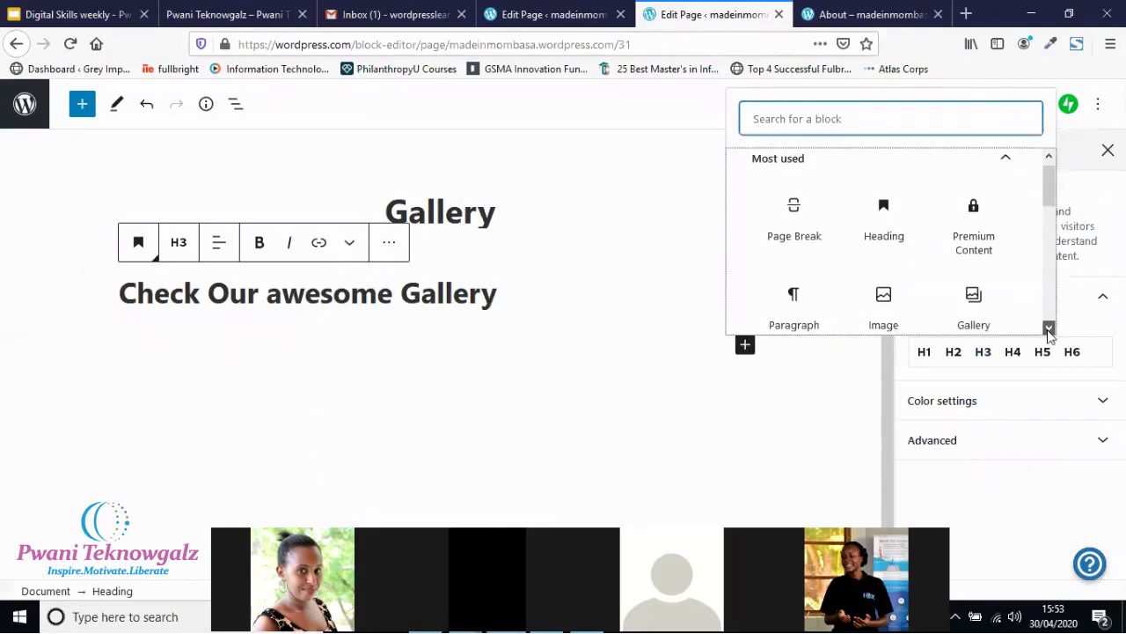
{"action": "left_click", "coordinate": [1049, 330]}
{"action": "scroll", "coordinate": [1049, 330], "scroll_direction": "down", "scroll_amount": 2}
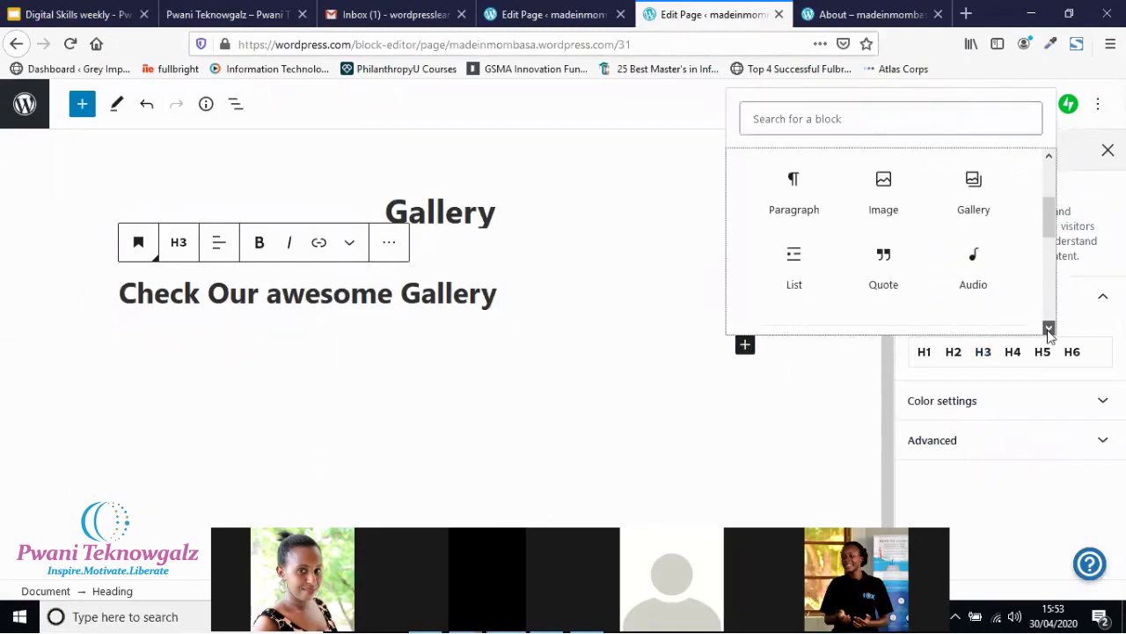
{"action": "scroll", "coordinate": [1047, 317], "scroll_direction": "down", "scroll_amount": 3}
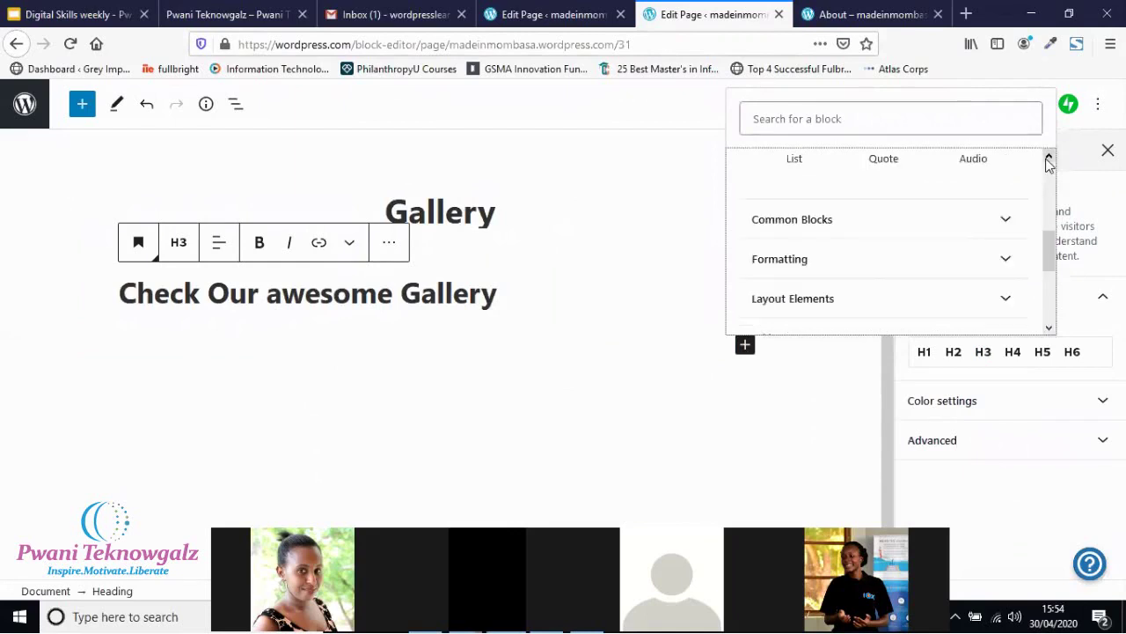
{"action": "left_click", "coordinate": [1048, 159]}
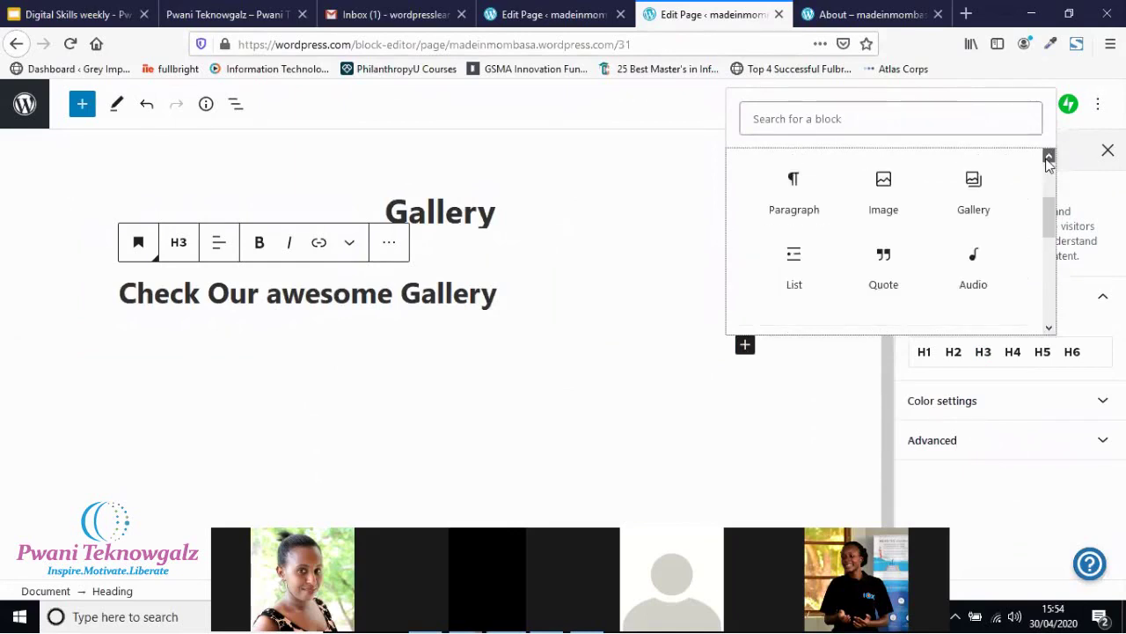
{"action": "left_click", "coordinate": [1048, 159]}
{"action": "left_click", "coordinate": [1048, 158]}
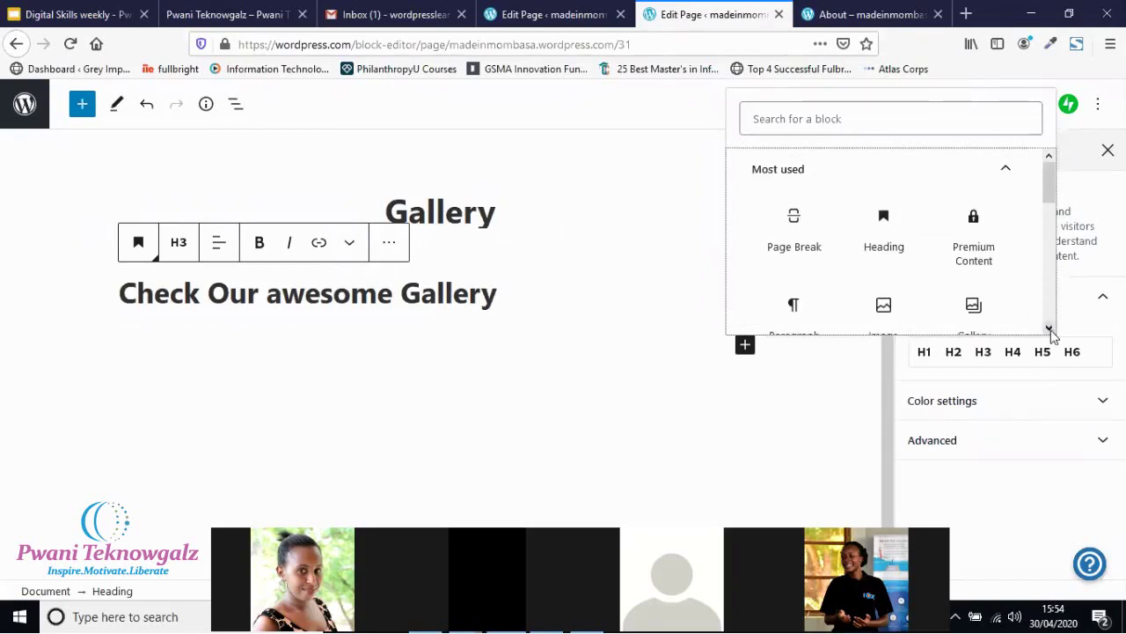
{"action": "scroll", "coordinate": [1008, 327], "scroll_direction": "down", "scroll_amount": 1}
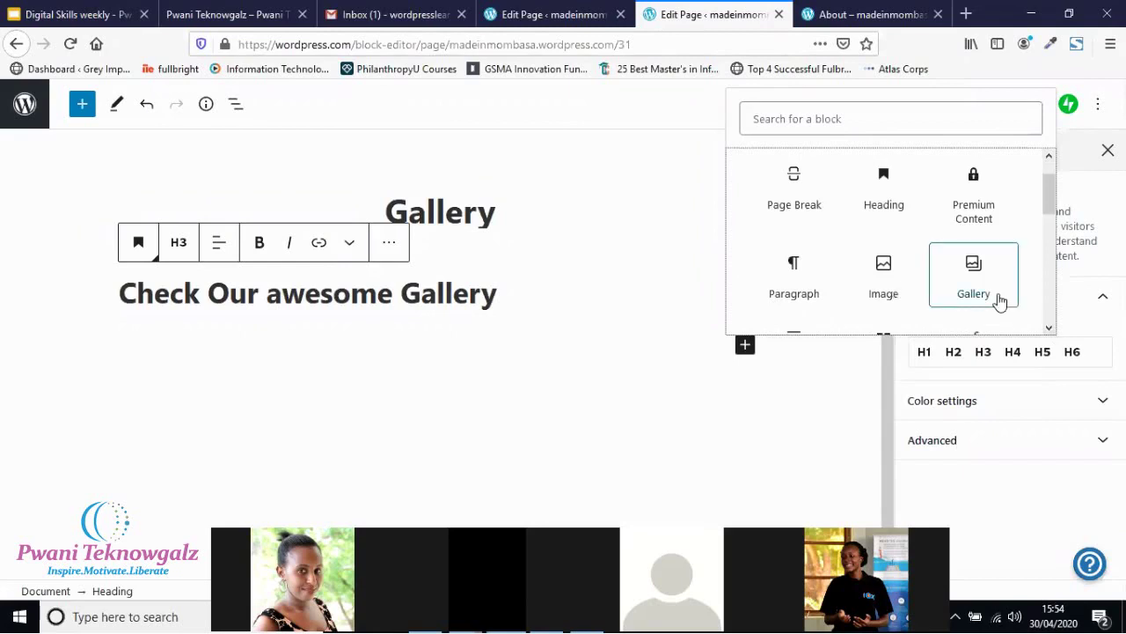
{"action": "left_click", "coordinate": [1048, 330]}
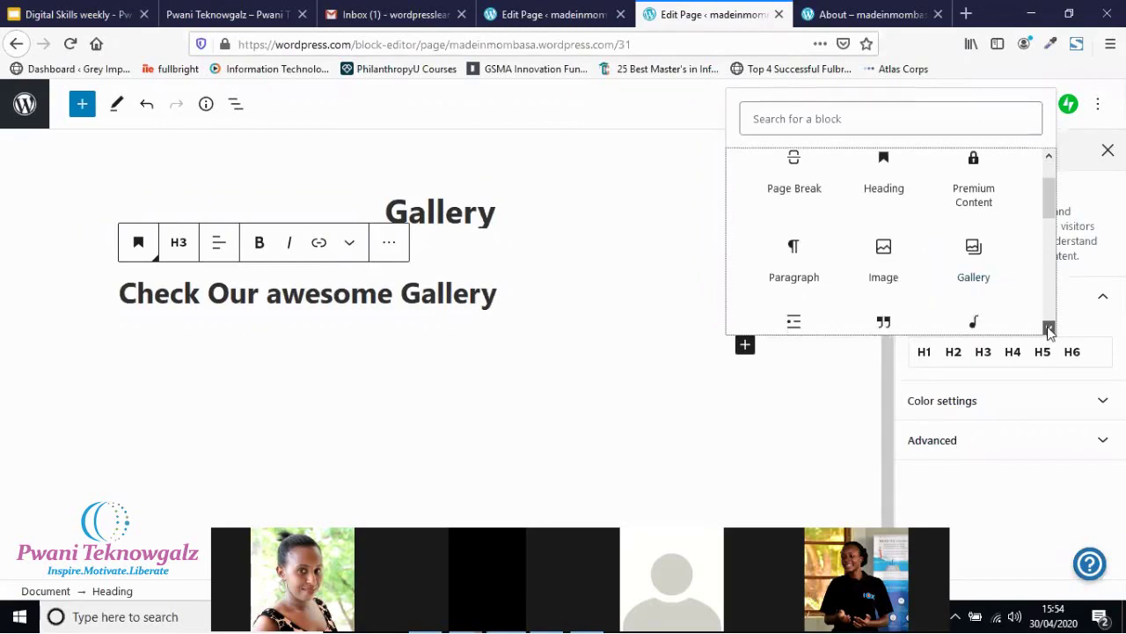
{"action": "scroll", "coordinate": [1048, 330], "scroll_direction": "down", "scroll_amount": 2}
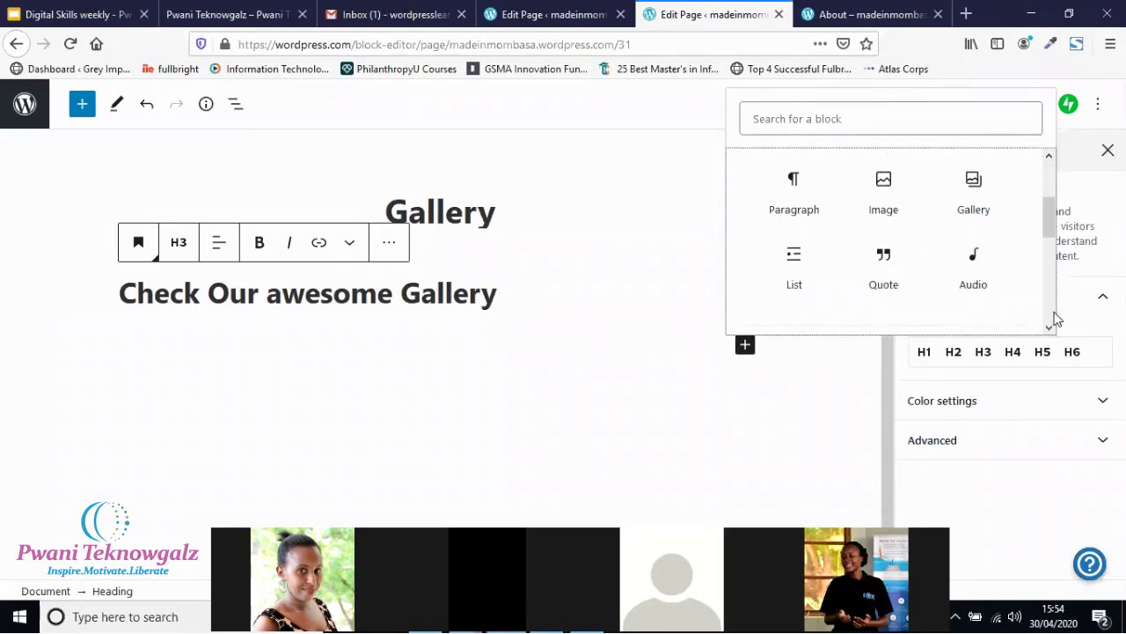
{"action": "scroll", "coordinate": [1051, 332], "scroll_direction": "down", "scroll_amount": 1}
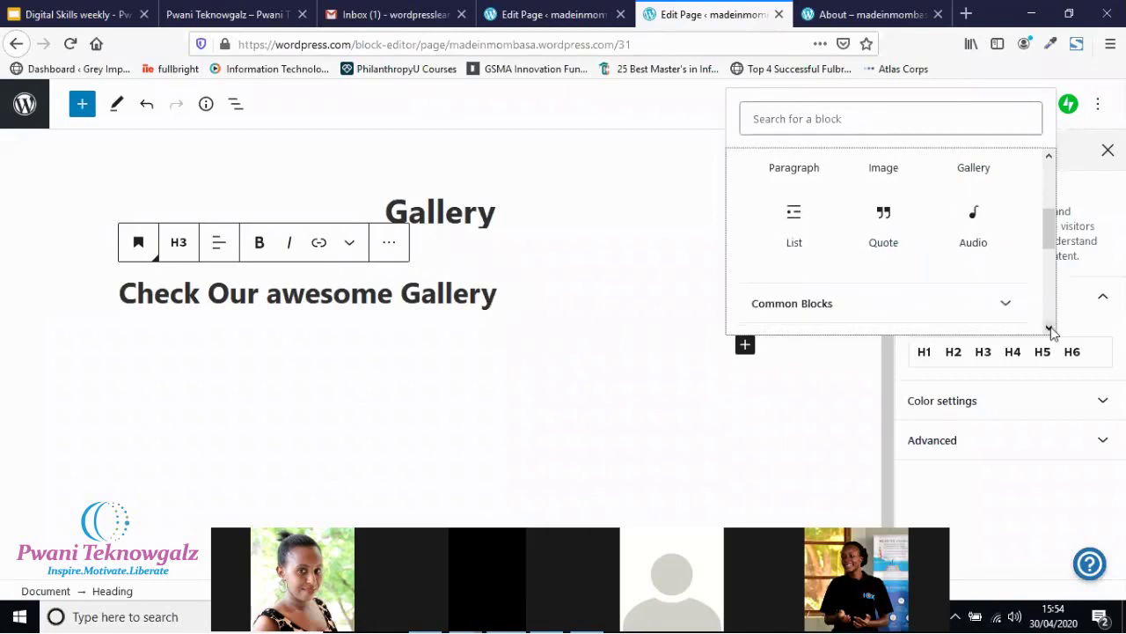
{"action": "scroll", "coordinate": [1052, 332], "scroll_direction": "down", "scroll_amount": 1}
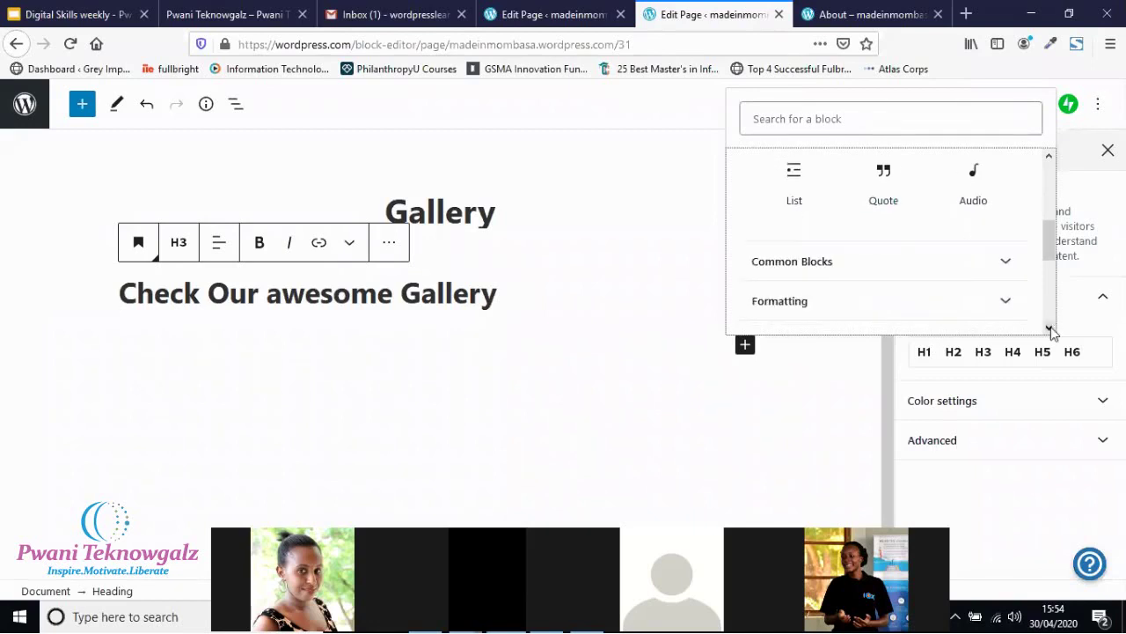
Look through the blocks in the Common Blocks category, and collapse that category.
{"action": "left_click", "coordinate": [1008, 267]}
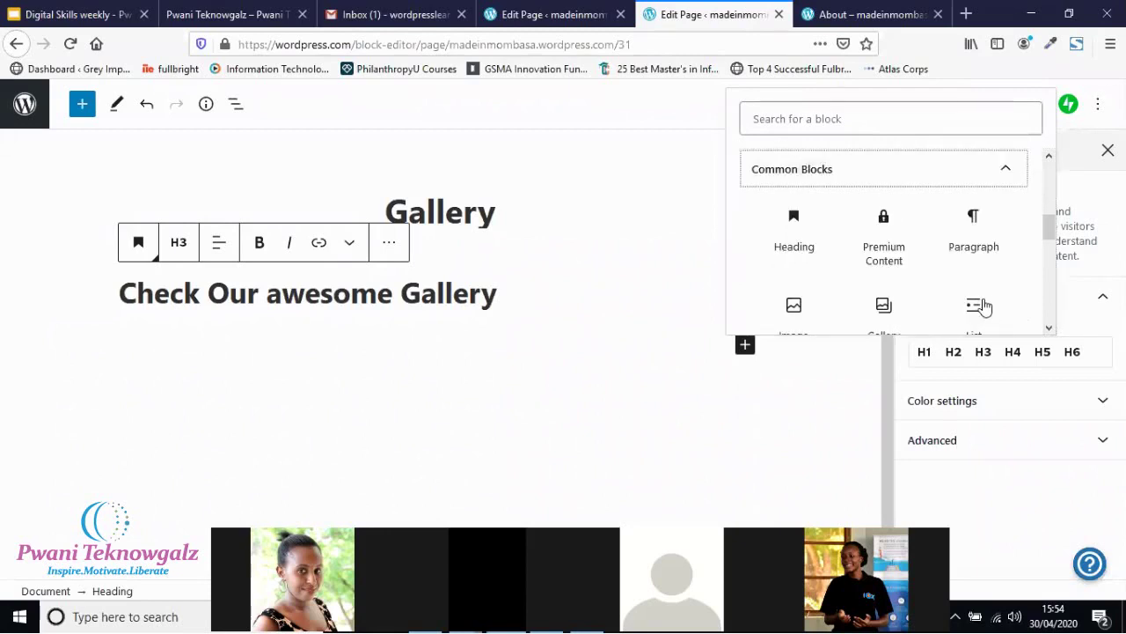
{"action": "scroll", "coordinate": [983, 306], "scroll_direction": "down", "scroll_amount": 3}
{"action": "scroll", "coordinate": [986, 305], "scroll_direction": "up", "scroll_amount": 1}
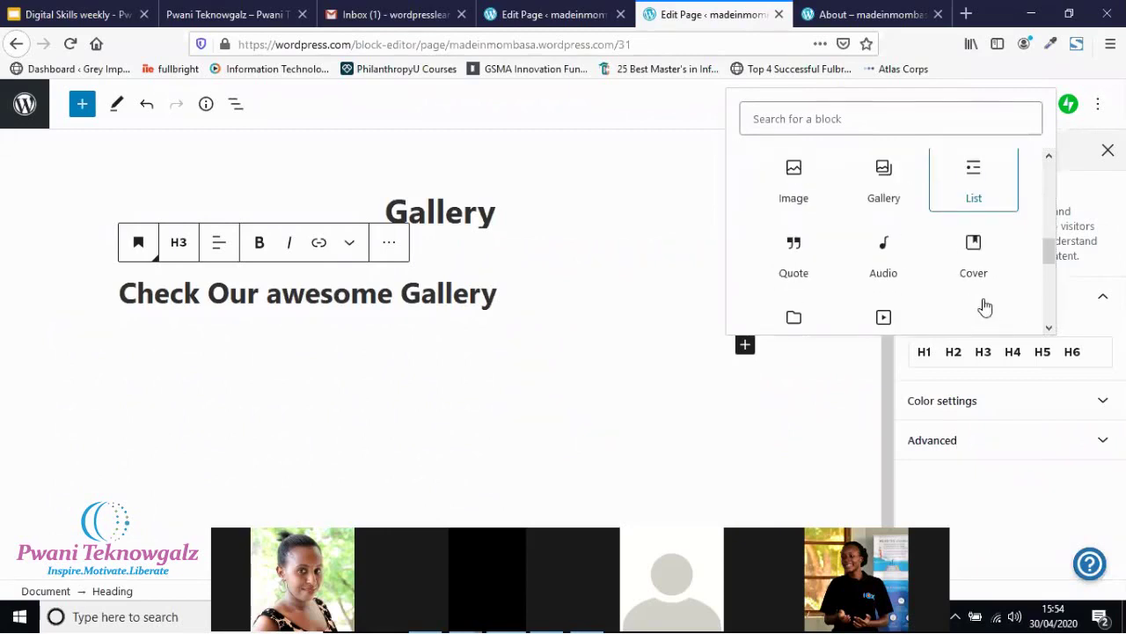
{"action": "scroll", "coordinate": [1030, 299], "scroll_direction": "up", "scroll_amount": 4}
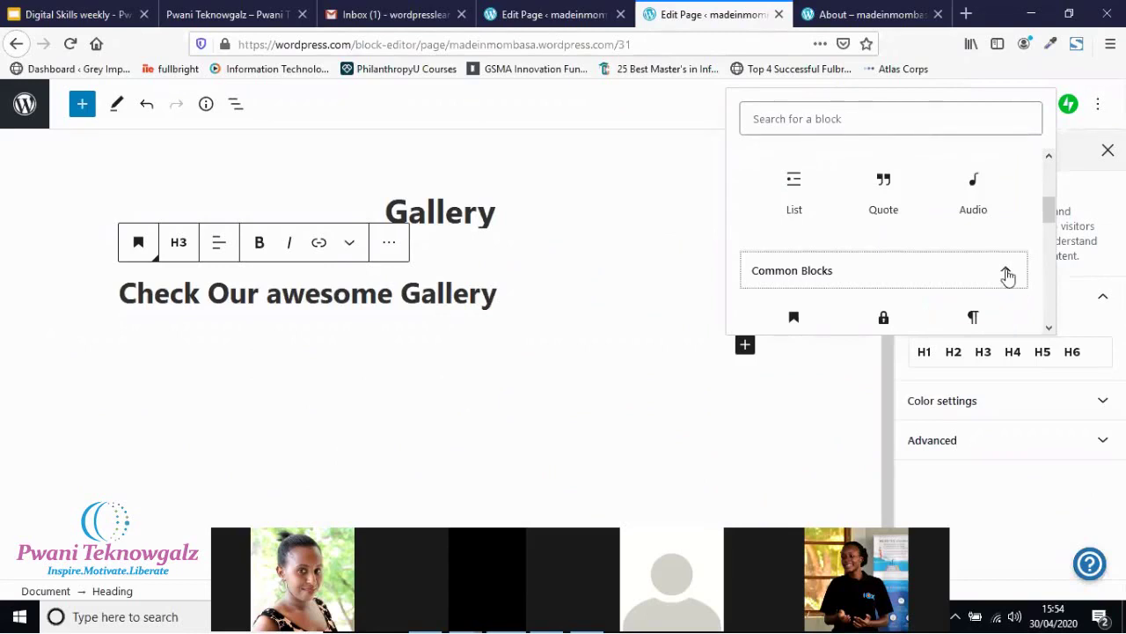
{"action": "left_click", "coordinate": [1007, 275]}
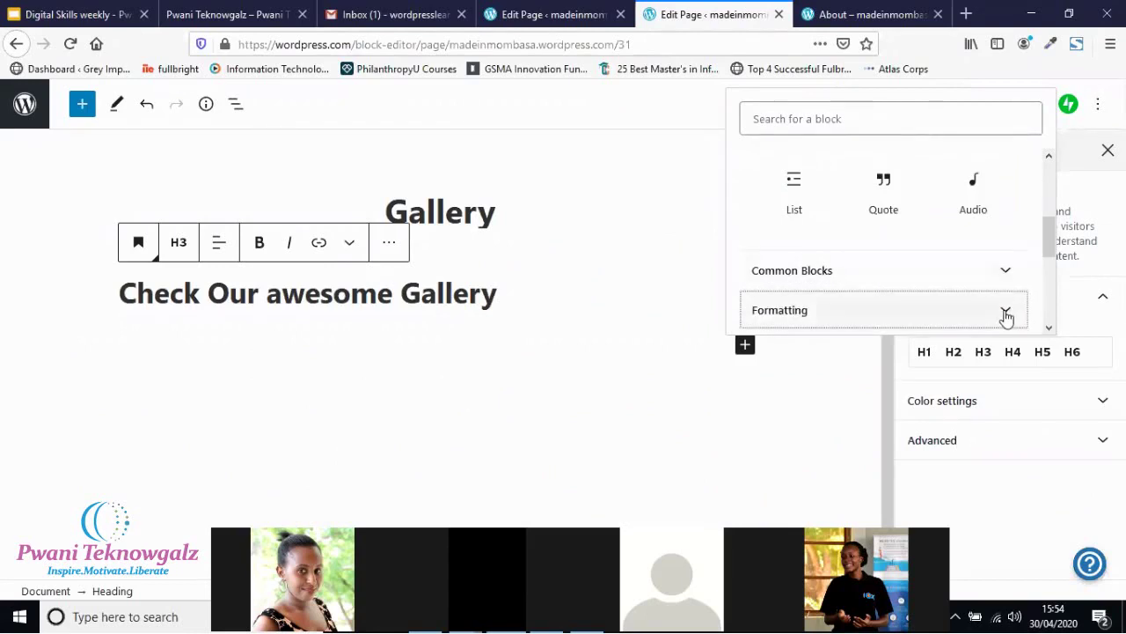
Expand the Formatting category of the block list and look through its blocks.
{"action": "left_click", "coordinate": [1027, 309]}
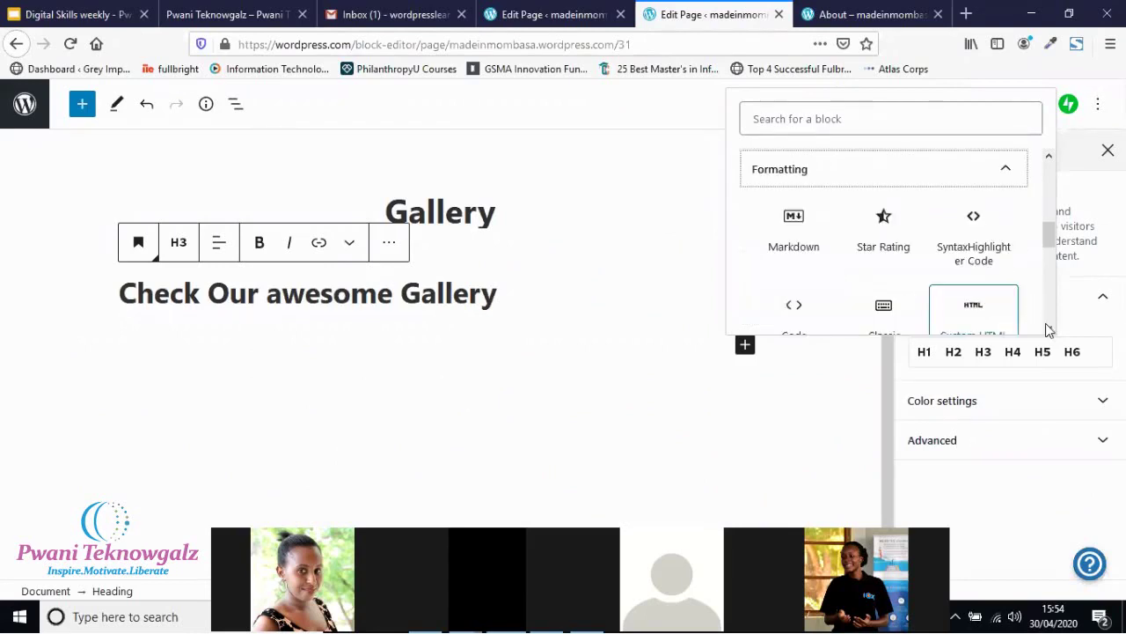
{"action": "left_click", "coordinate": [1049, 331]}
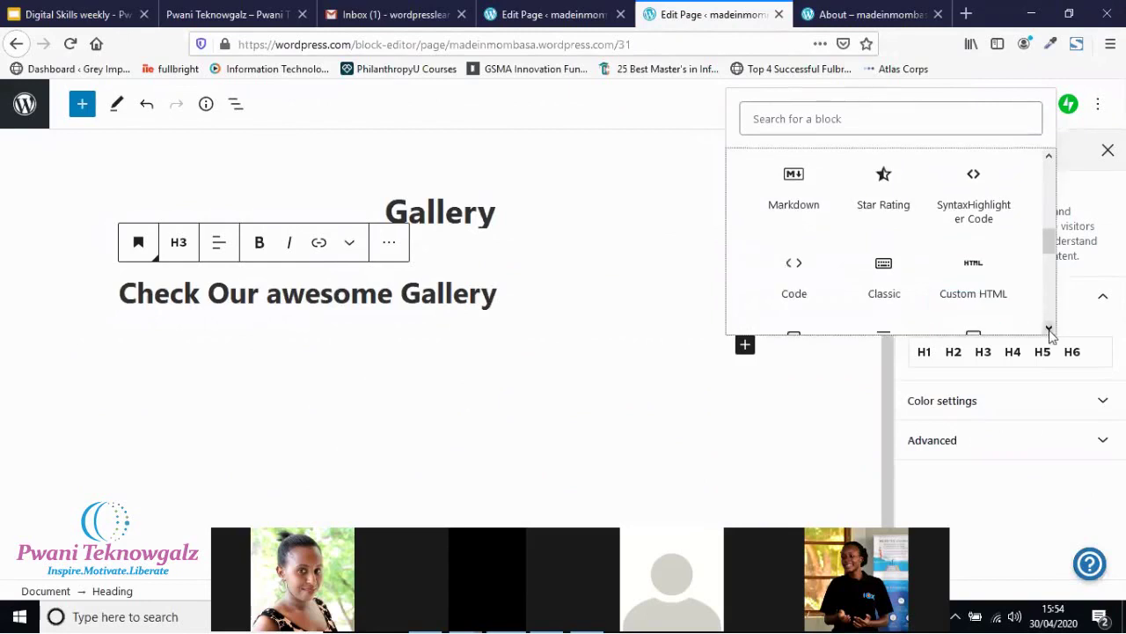
{"action": "left_click", "coordinate": [1049, 331]}
{"action": "left_click", "coordinate": [1049, 331]}
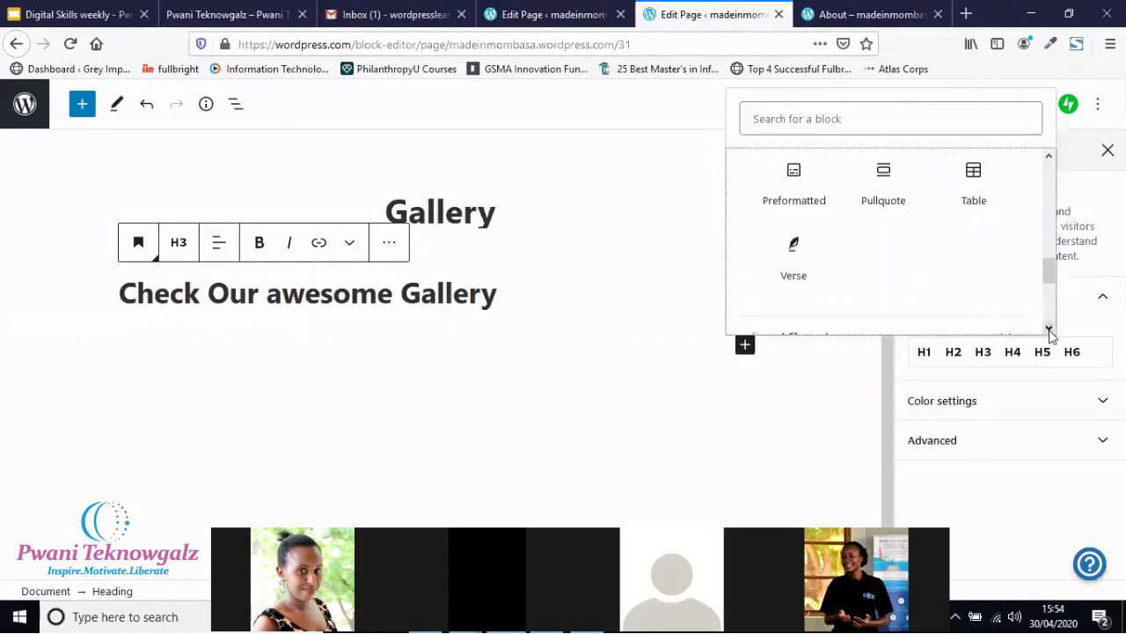
{"action": "left_click", "coordinate": [1049, 331]}
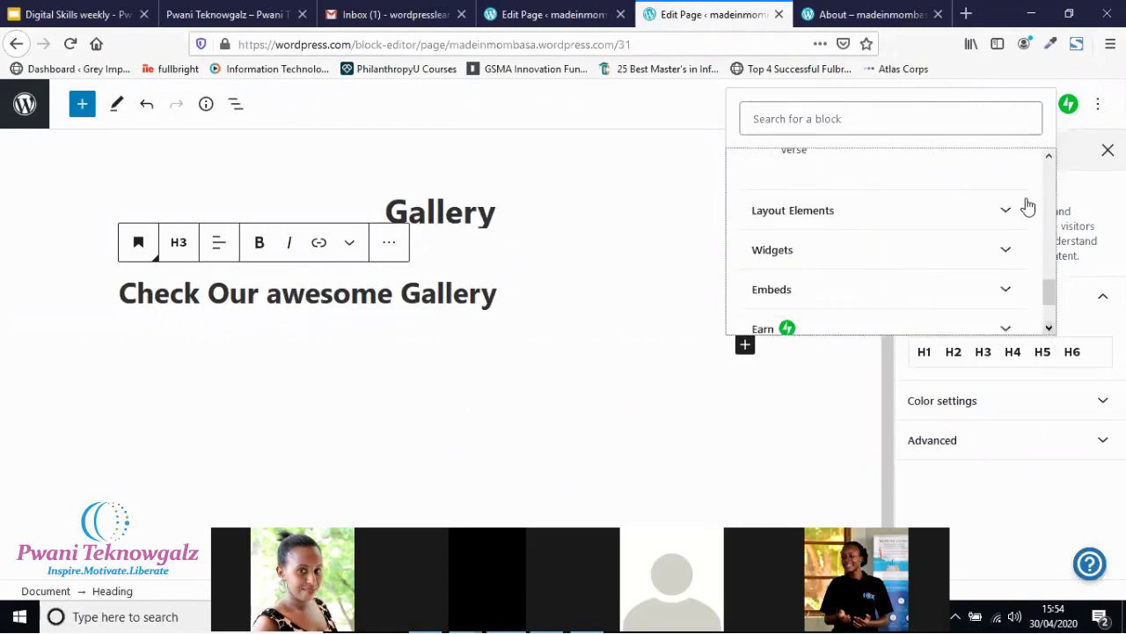
Insert a Columns block from the Layout Elements category below the heading, using the 33 / 33 / 33 variation.
{"action": "left_click", "coordinate": [1048, 161]}
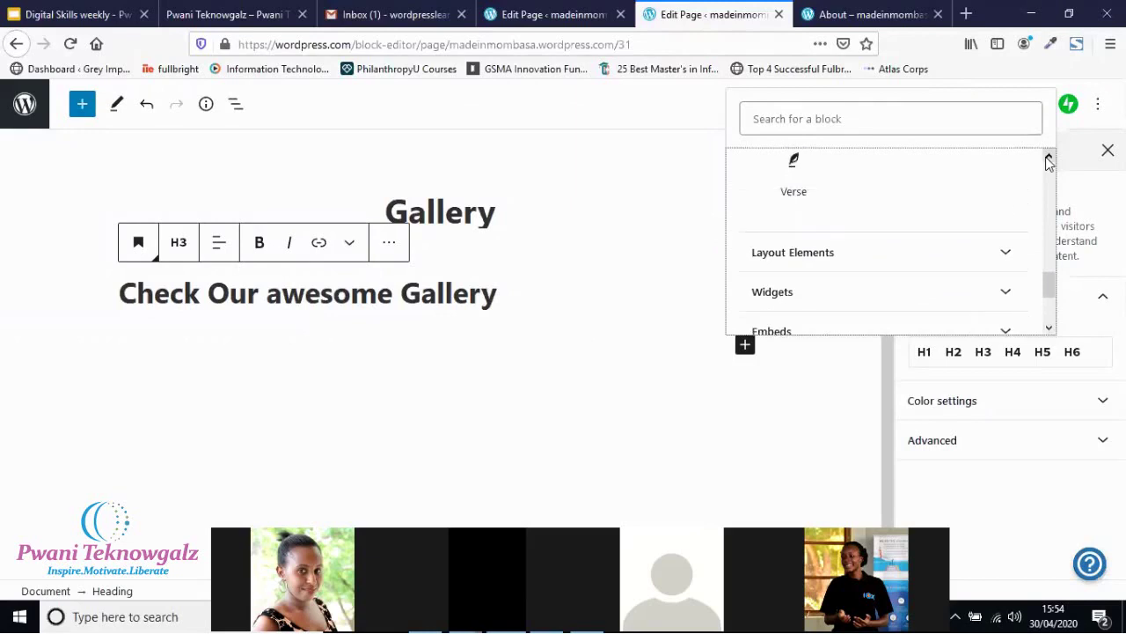
{"action": "left_click", "coordinate": [1005, 256]}
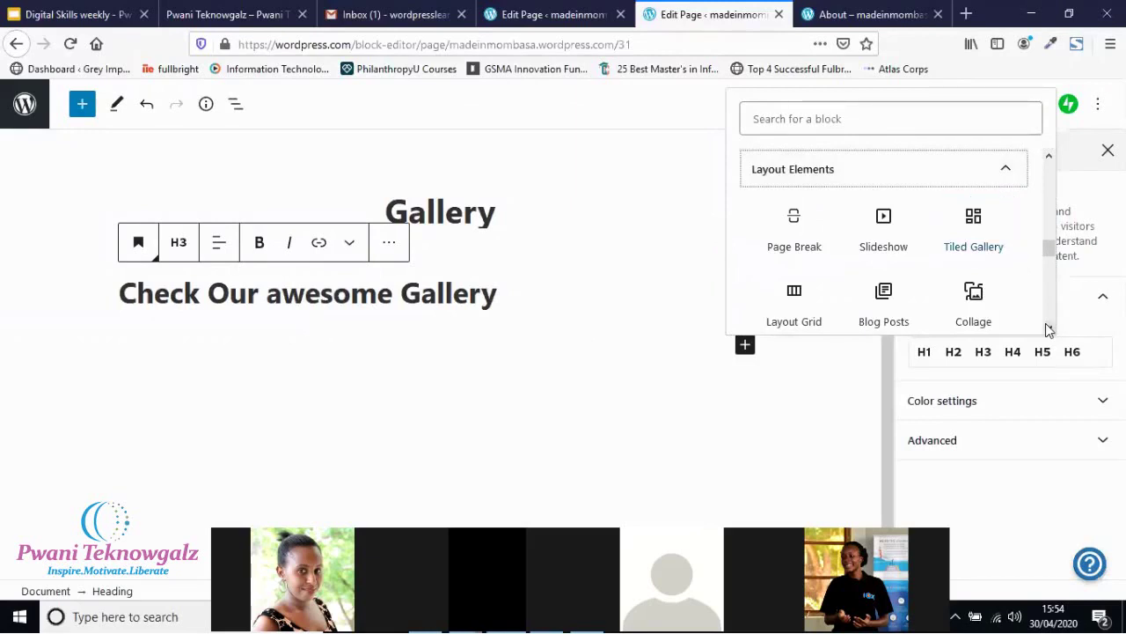
{"action": "scroll", "coordinate": [1049, 329], "scroll_direction": "down", "scroll_amount": 1}
{"action": "scroll", "coordinate": [1048, 329], "scroll_direction": "down", "scroll_amount": 2}
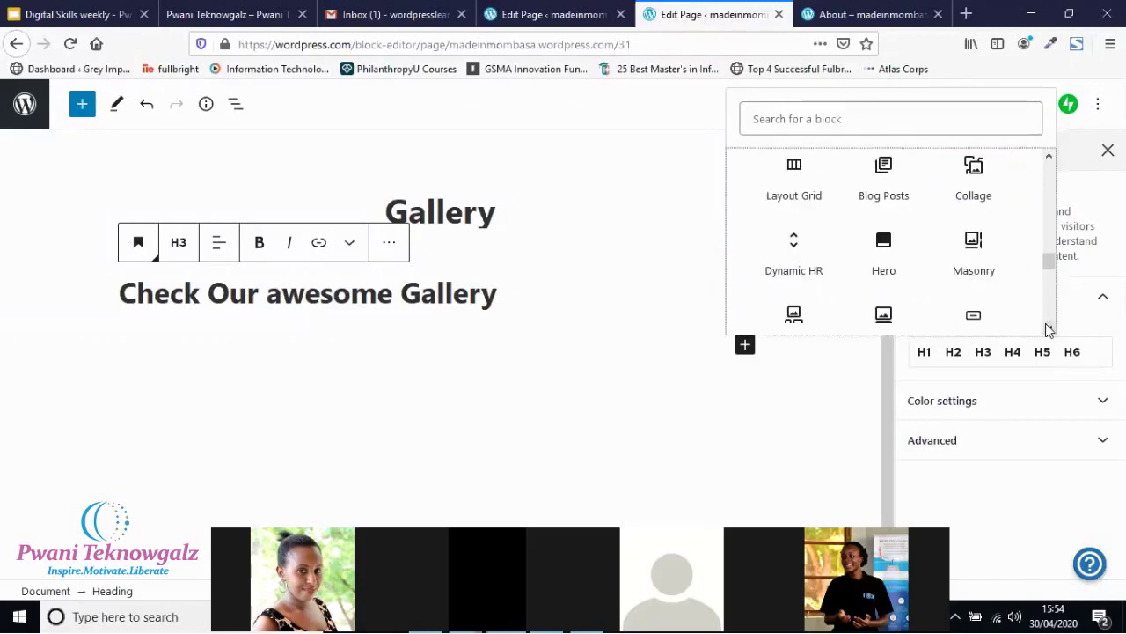
{"action": "scroll", "coordinate": [1049, 329], "scroll_direction": "down", "scroll_amount": 1}
{"action": "scroll", "coordinate": [1048, 329], "scroll_direction": "down", "scroll_amount": 2}
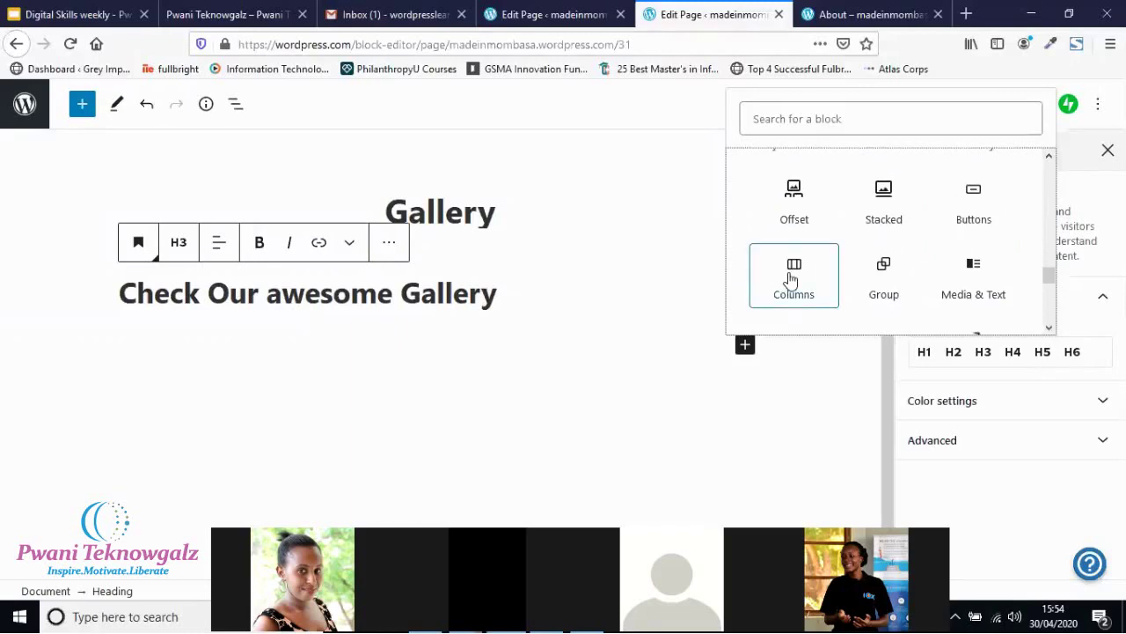
{"action": "left_click", "coordinate": [790, 278]}
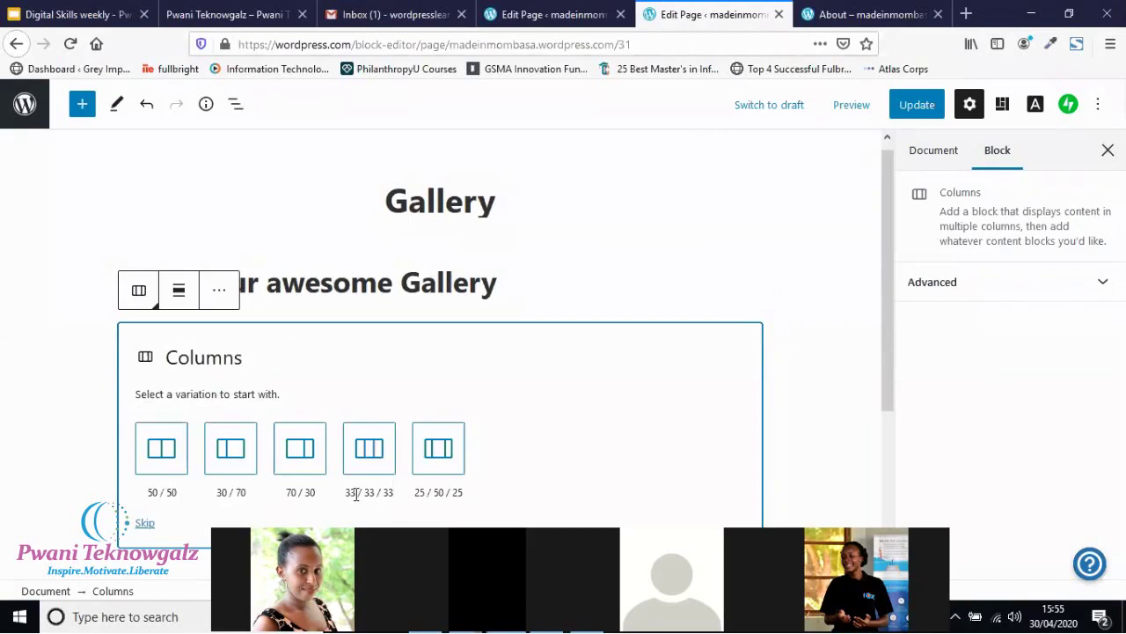
{"action": "left_click", "coordinate": [377, 454]}
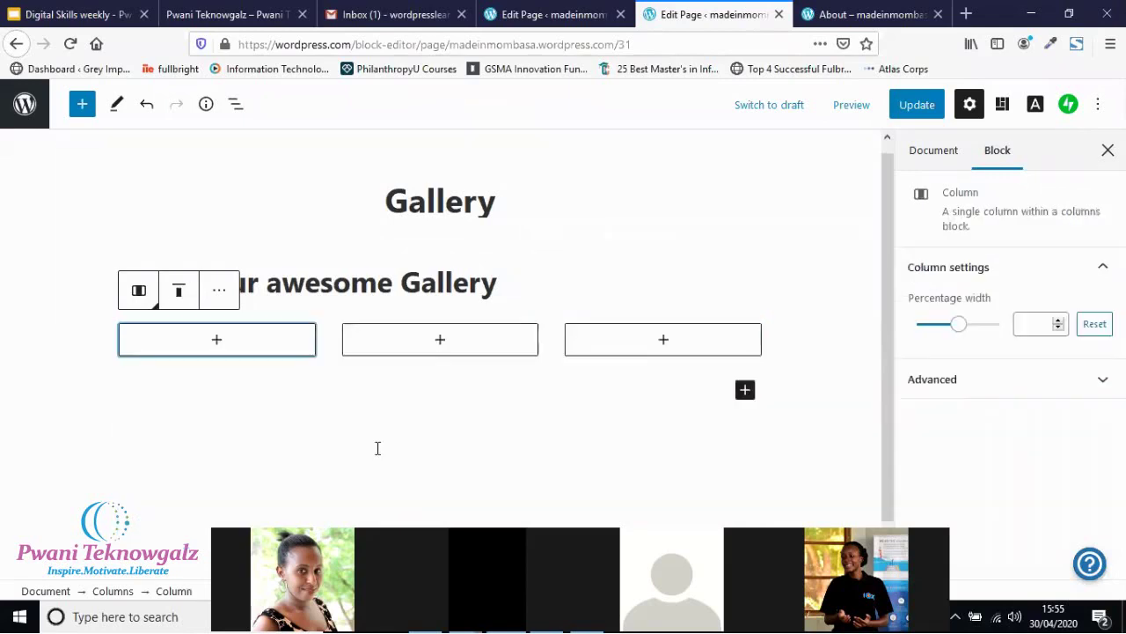
Add an Image block to the first of the three columns.
{"action": "left_click", "coordinate": [216, 343]}
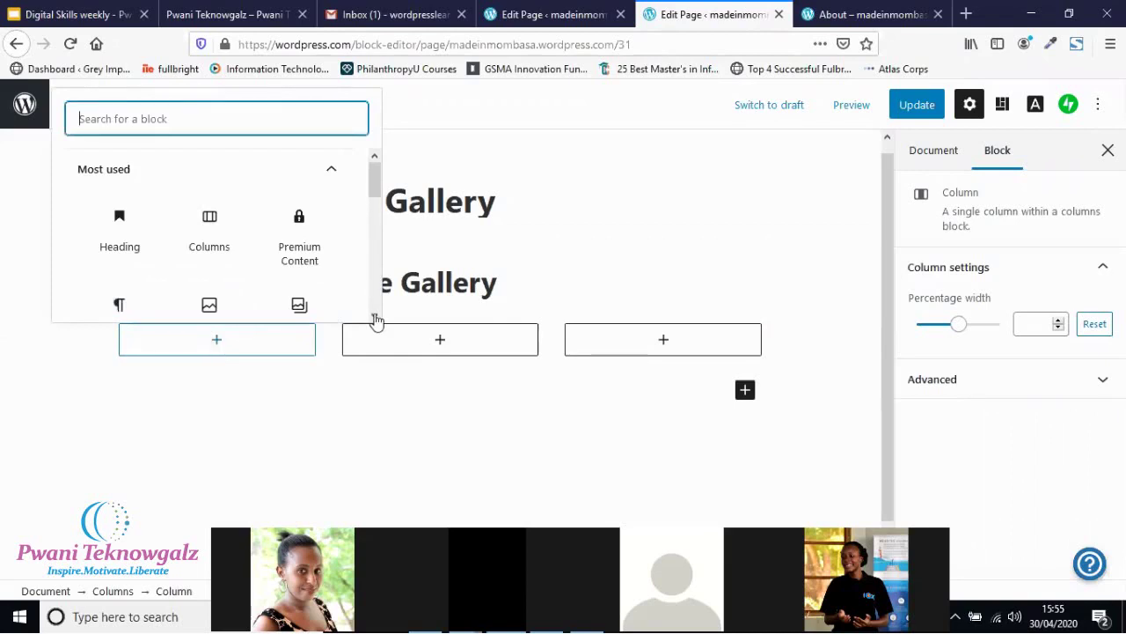
{"action": "scroll", "coordinate": [307, 306], "scroll_direction": "down", "scroll_amount": 1}
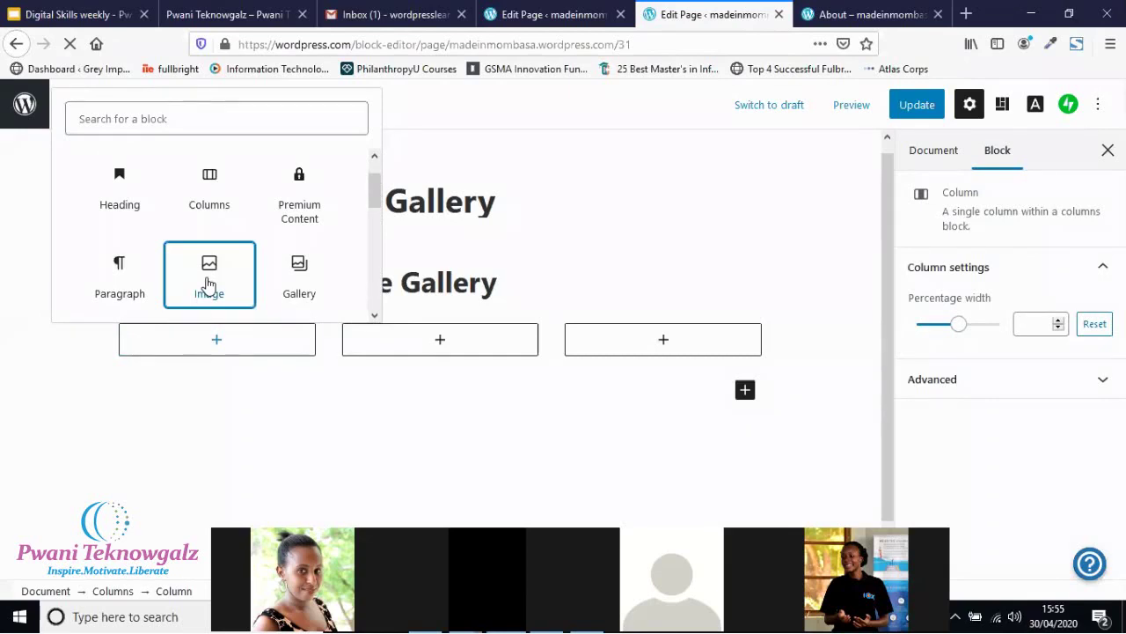
{"action": "left_click", "coordinate": [209, 280]}
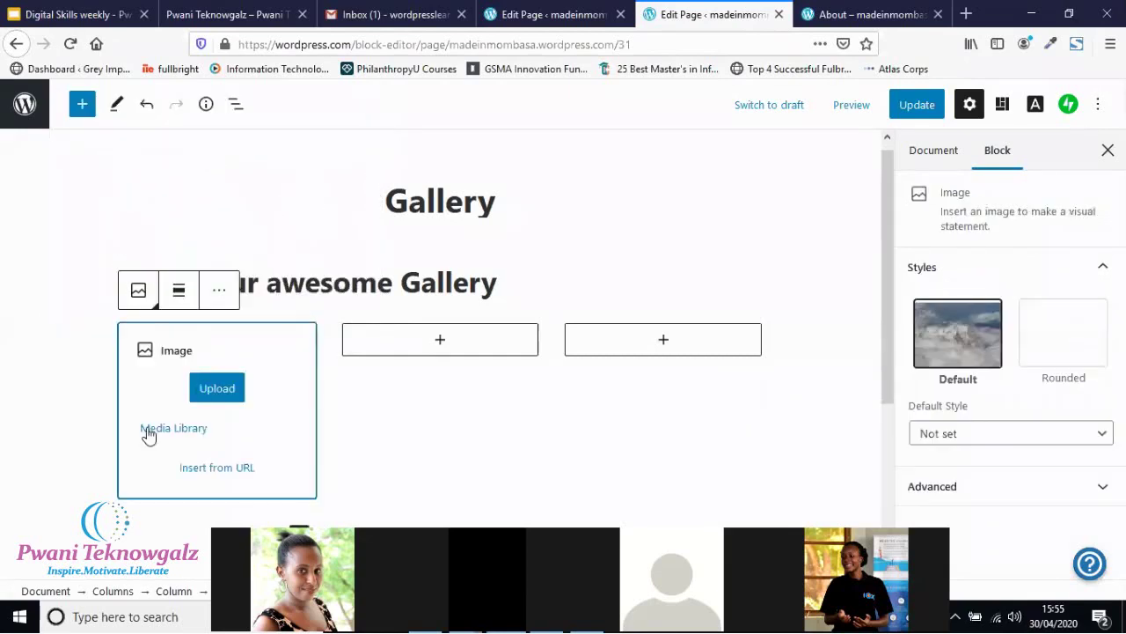
Upload 13.jpg from the Riseupagain folder in Documents to the first column's Image block.
{"action": "left_click", "coordinate": [216, 395]}
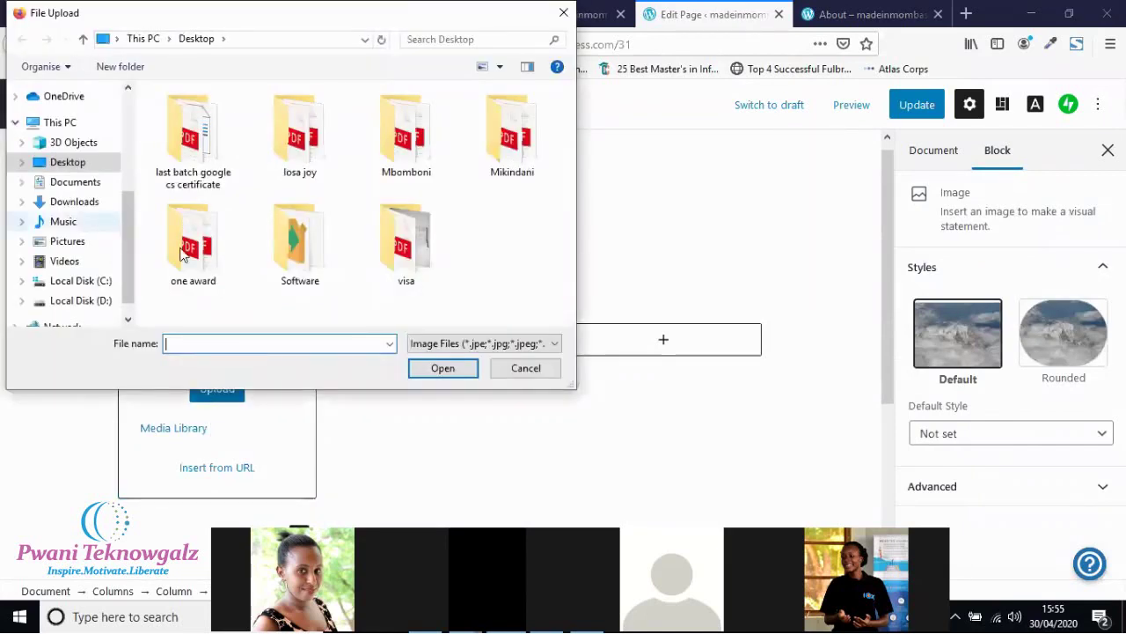
{"action": "left_click", "coordinate": [74, 187]}
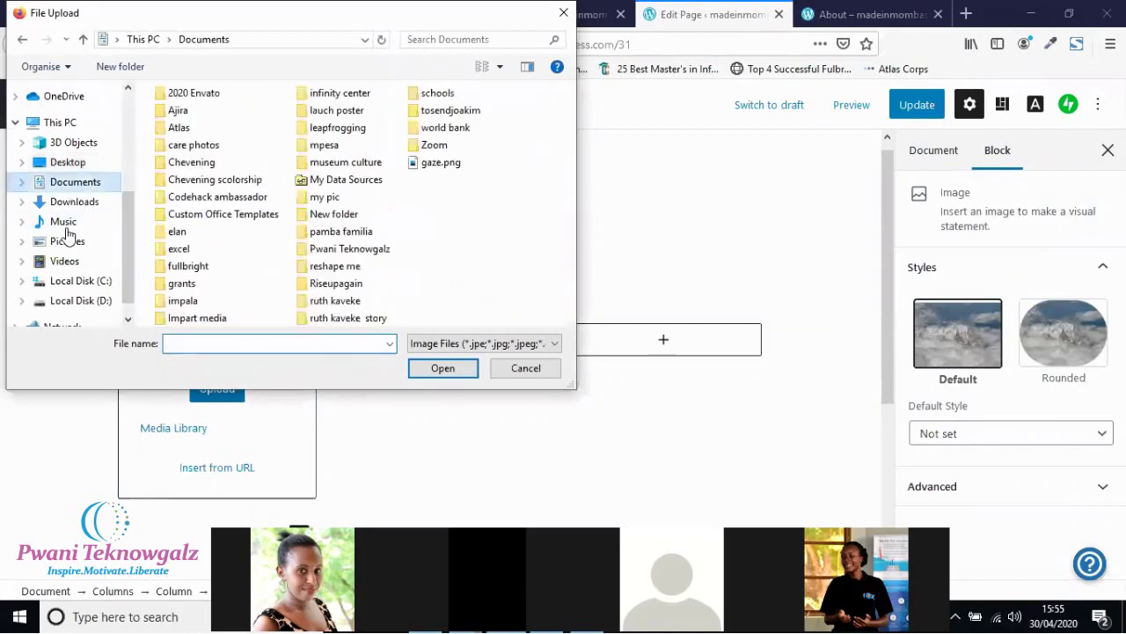
{"action": "left_click", "coordinate": [67, 243]}
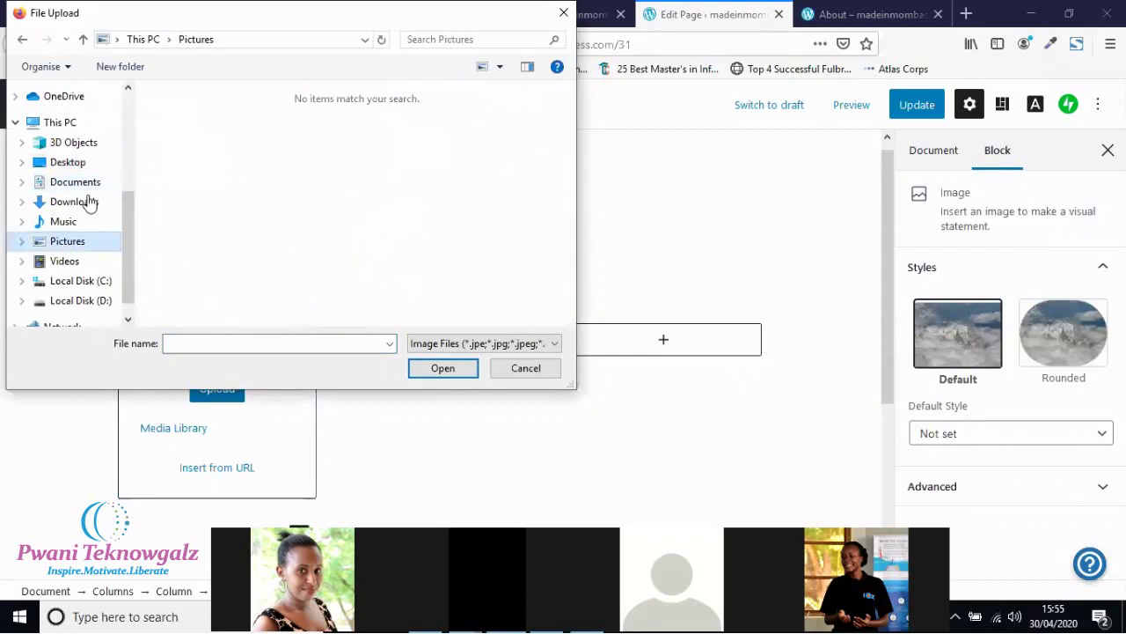
{"action": "left_click", "coordinate": [88, 202]}
{"action": "left_click", "coordinate": [77, 184]}
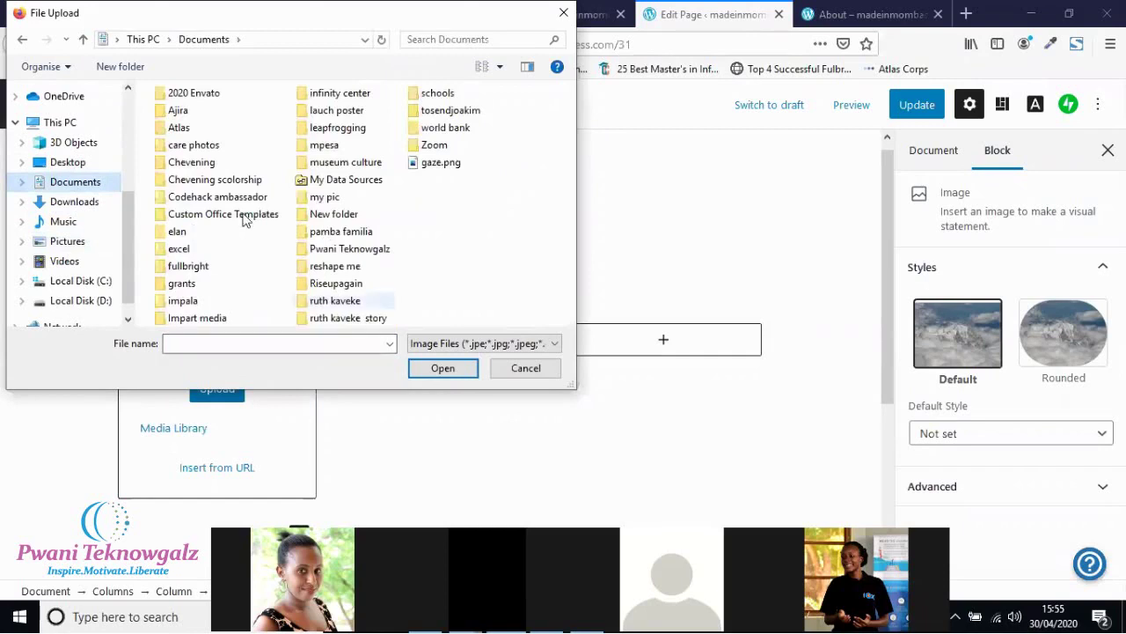
{"action": "double_click", "coordinate": [335, 283]}
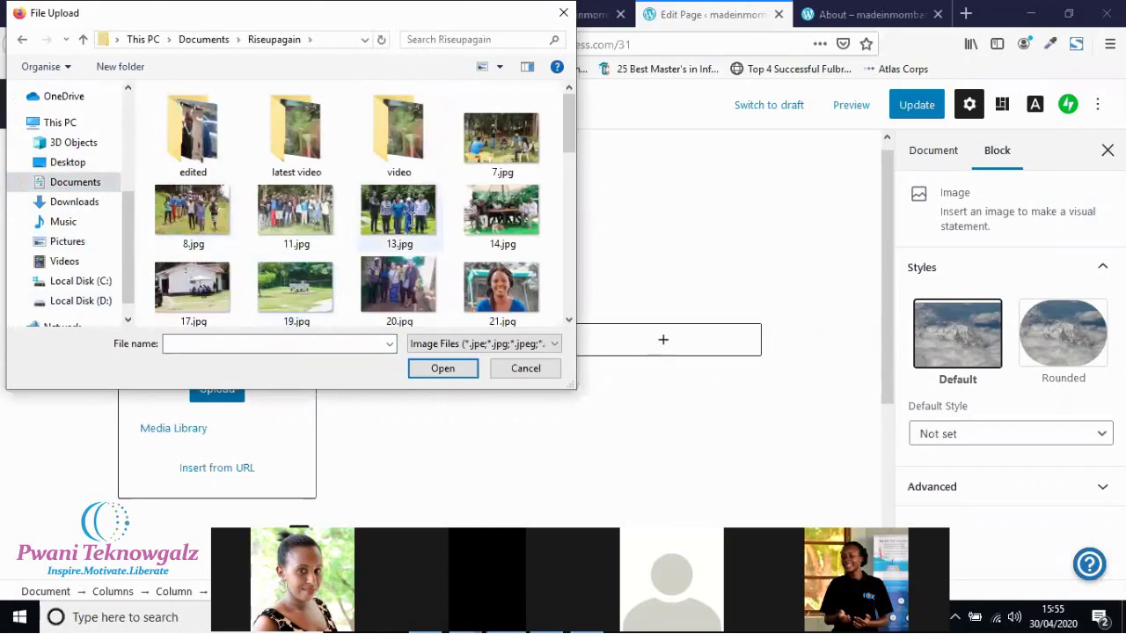
{"action": "double_click", "coordinate": [412, 220]}
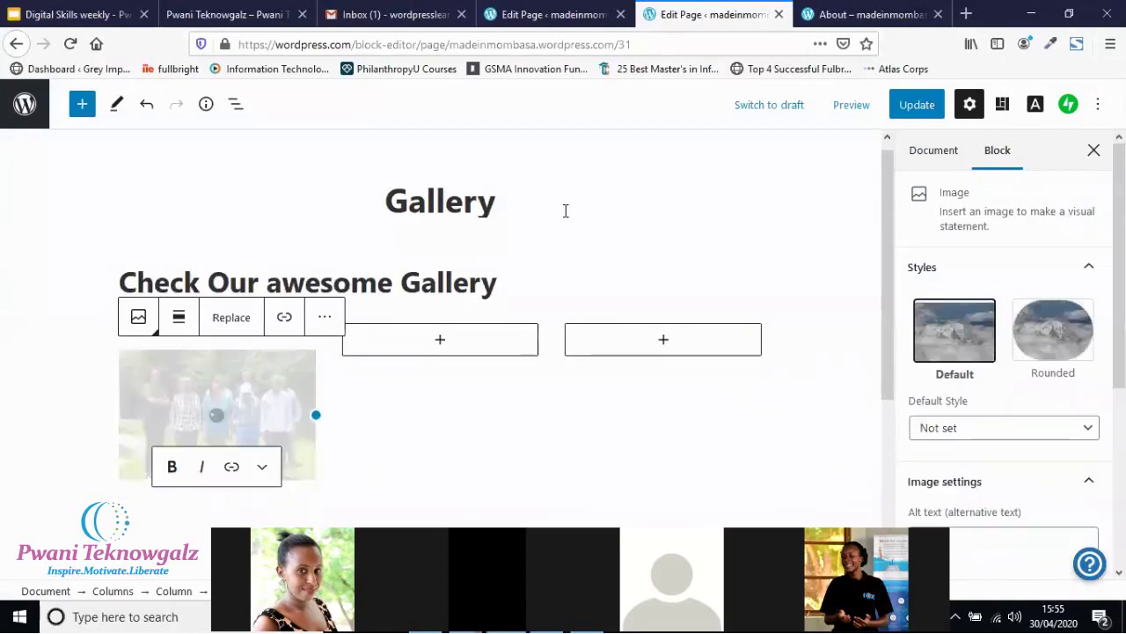
Add an Image block to the middle column and upload 14.jpg from the Riseupagain folder to it.
{"action": "left_click", "coordinate": [444, 345]}
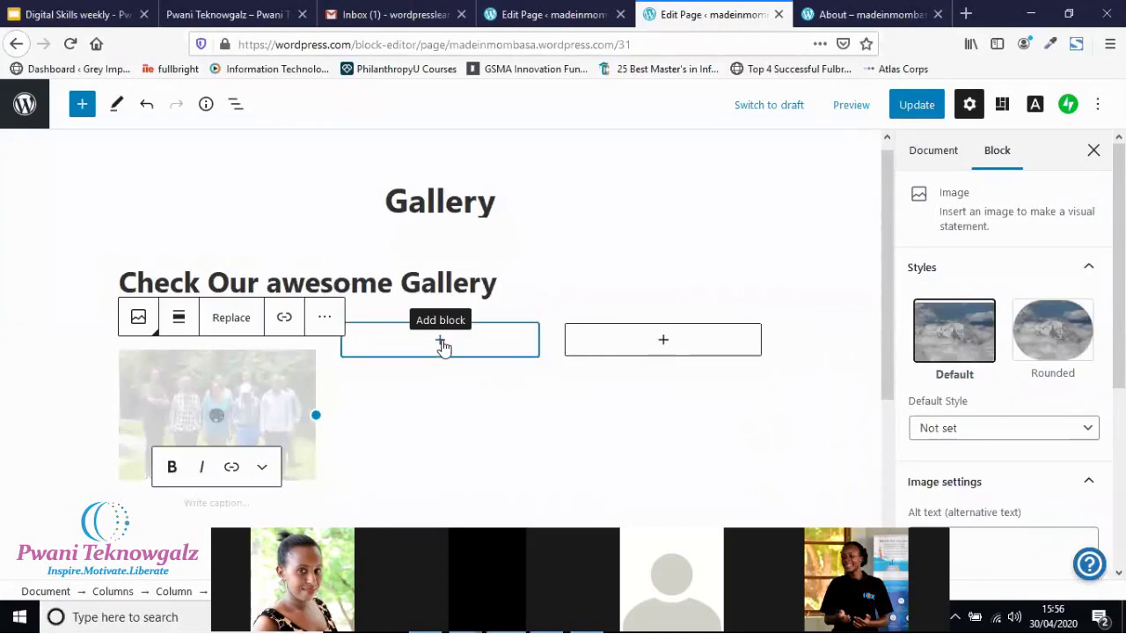
{"action": "left_click", "coordinate": [443, 346]}
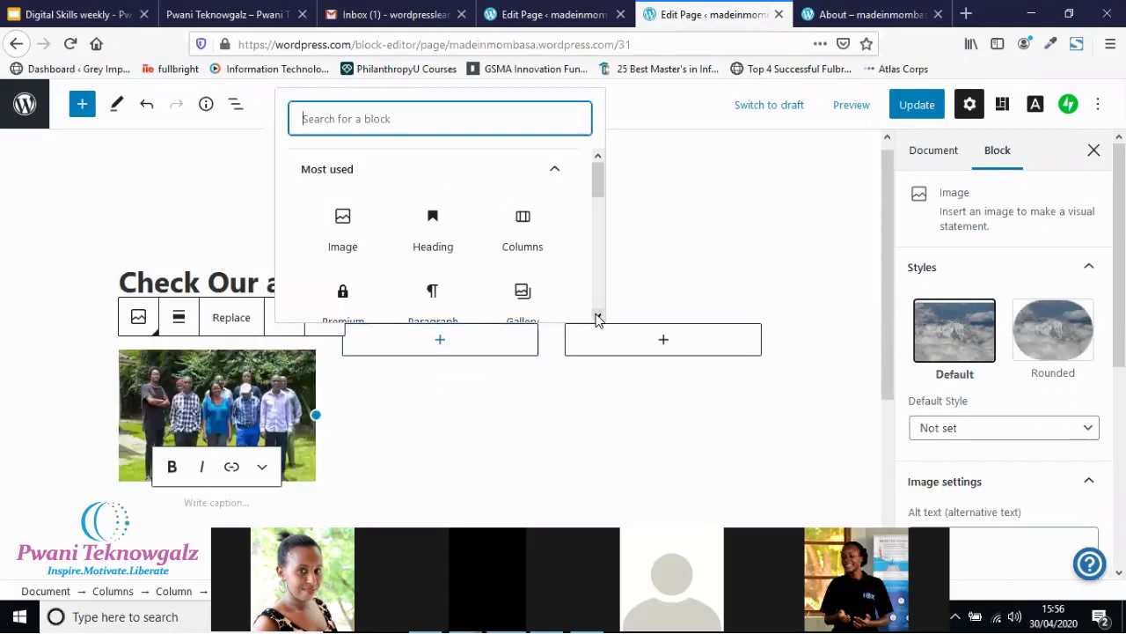
{"action": "left_click", "coordinate": [598, 318]}
{"action": "left_click", "coordinate": [597, 317]}
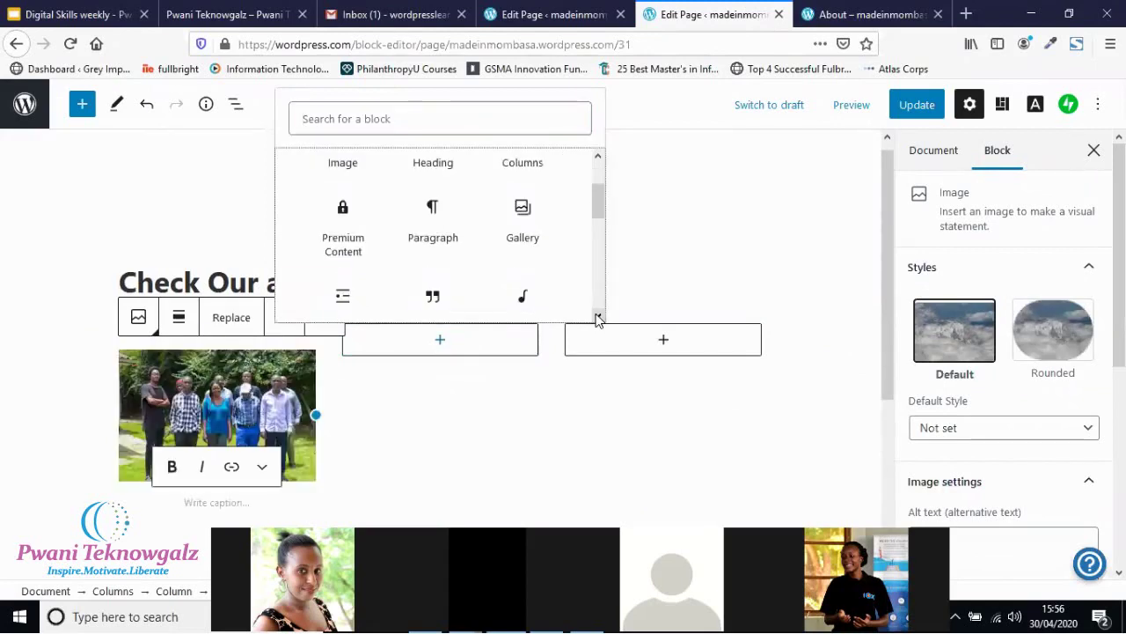
{"action": "left_click", "coordinate": [597, 317]}
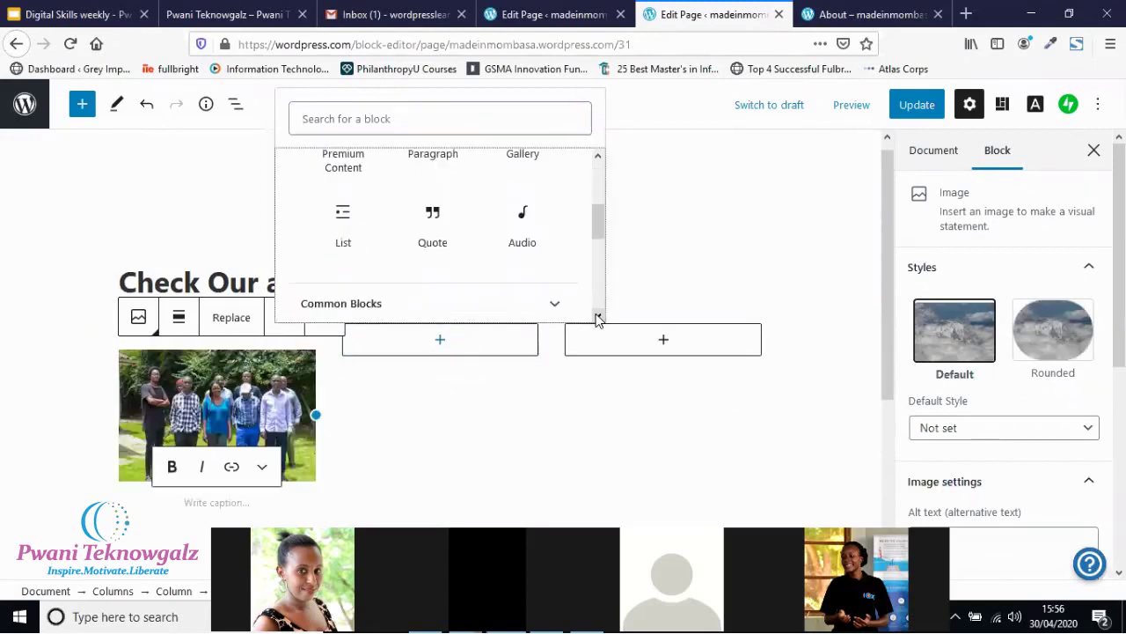
{"action": "left_click", "coordinate": [597, 158]}
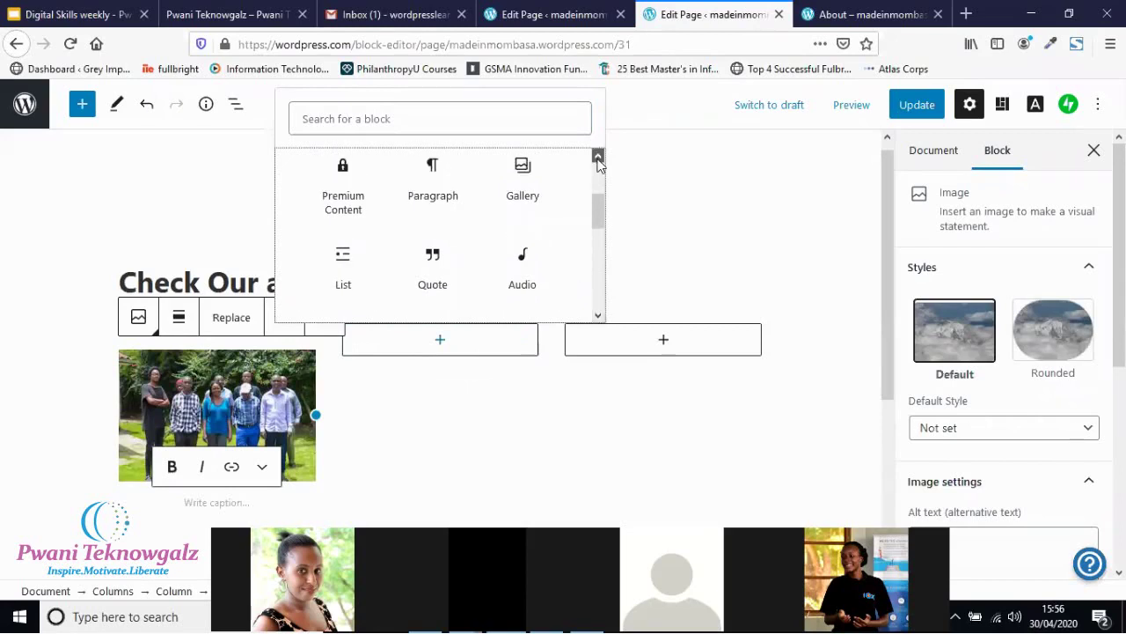
{"action": "scroll", "coordinate": [375, 219], "scroll_direction": "up", "scroll_amount": 1}
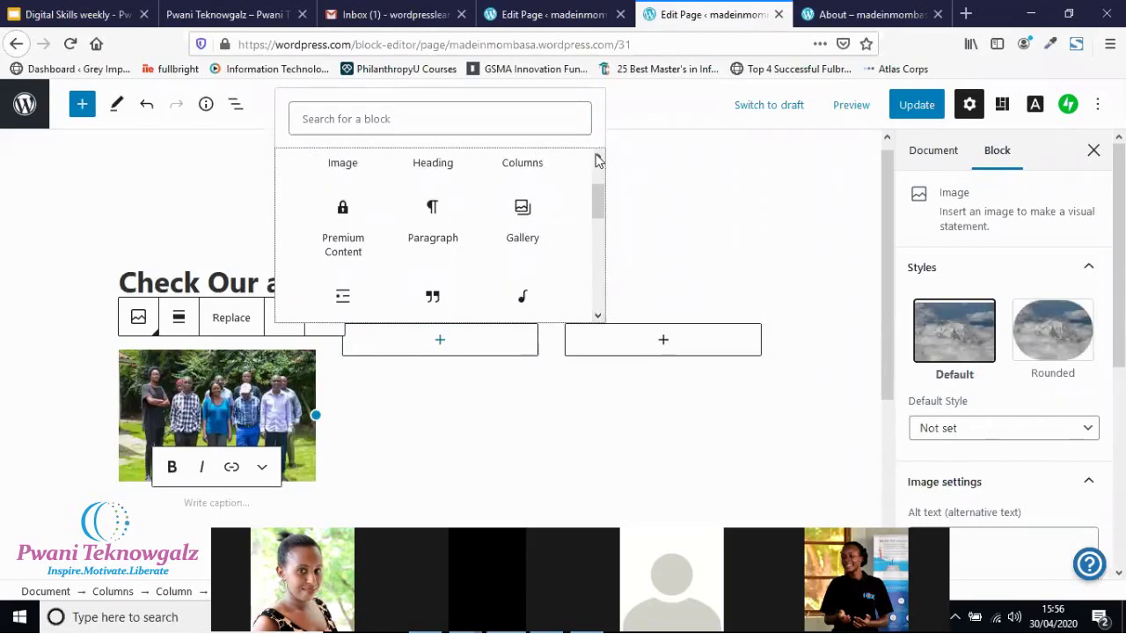
{"action": "left_click", "coordinate": [598, 159]}
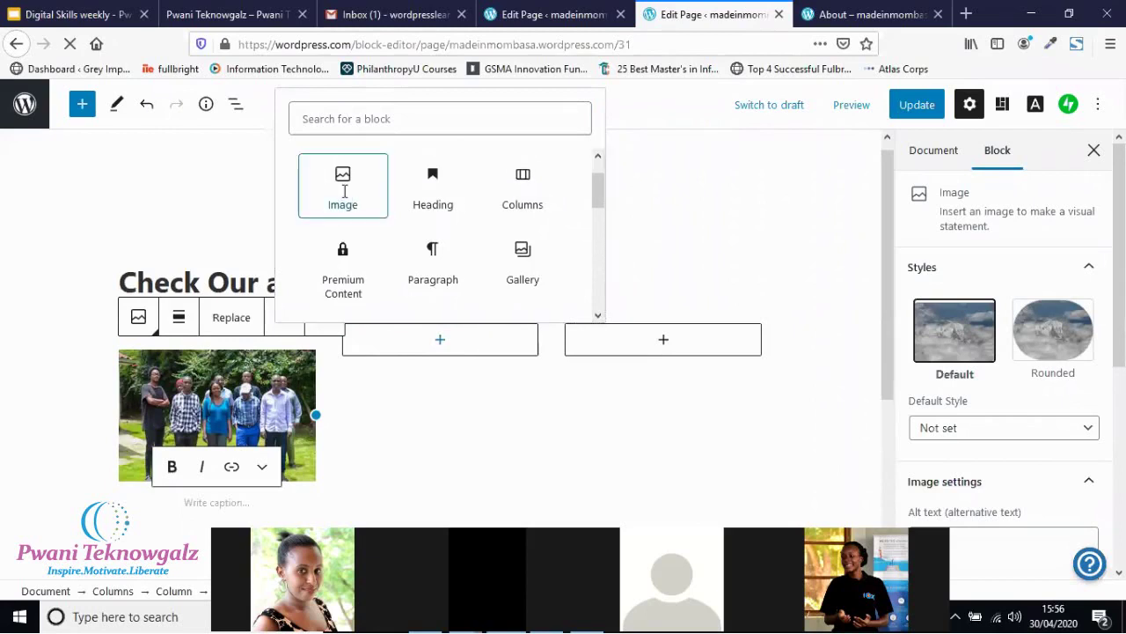
{"action": "left_click", "coordinate": [344, 189]}
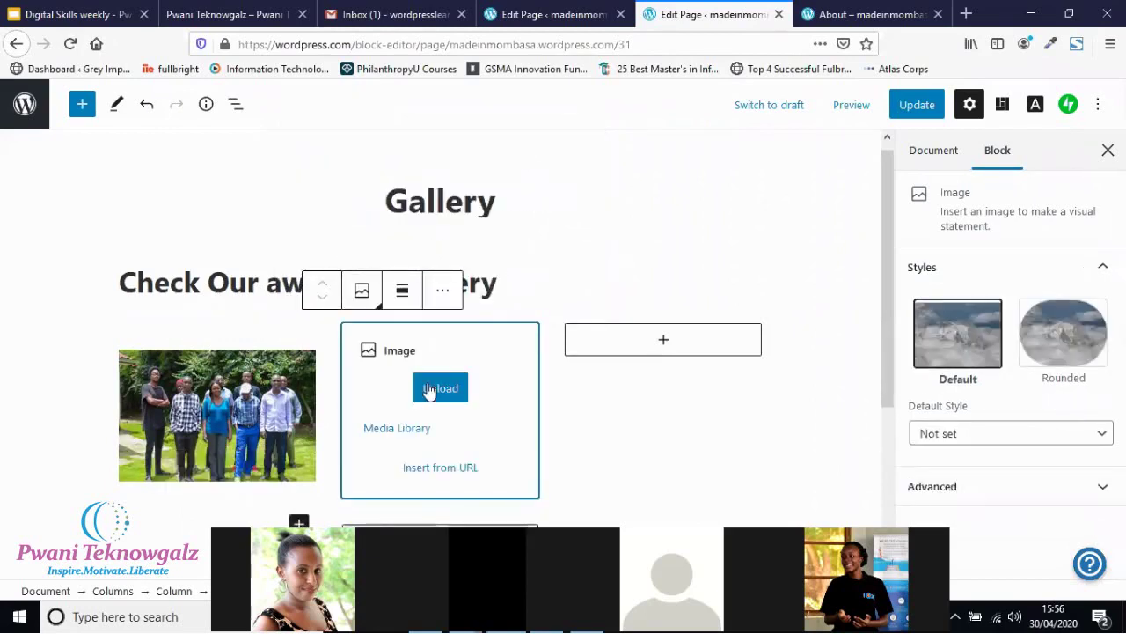
{"action": "left_click", "coordinate": [429, 389]}
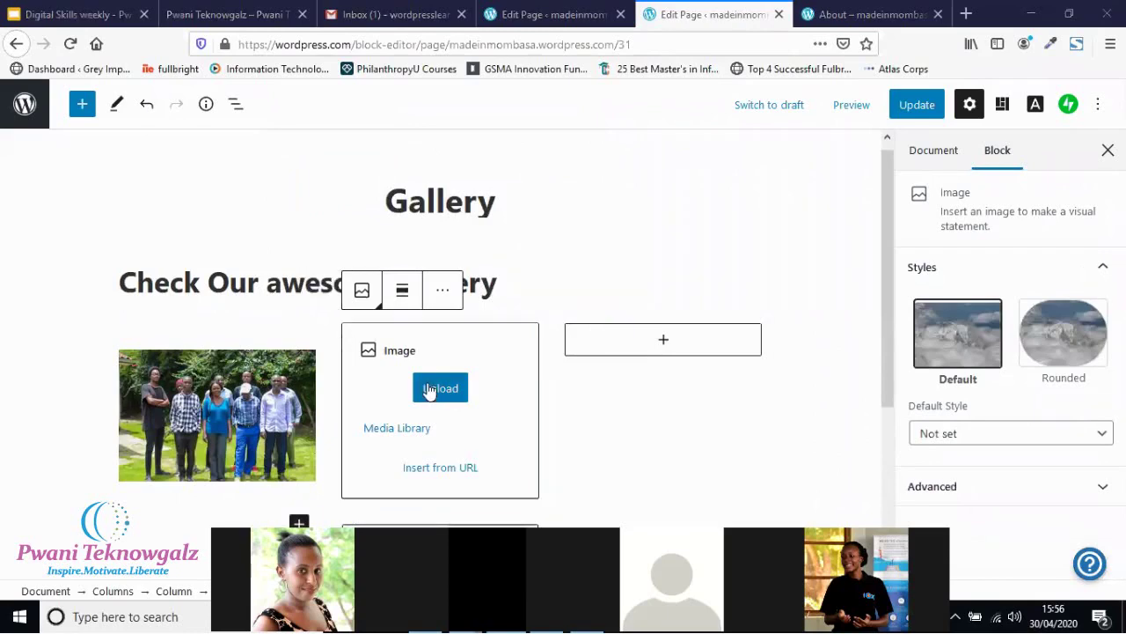
{"action": "key", "text": "Escape"}
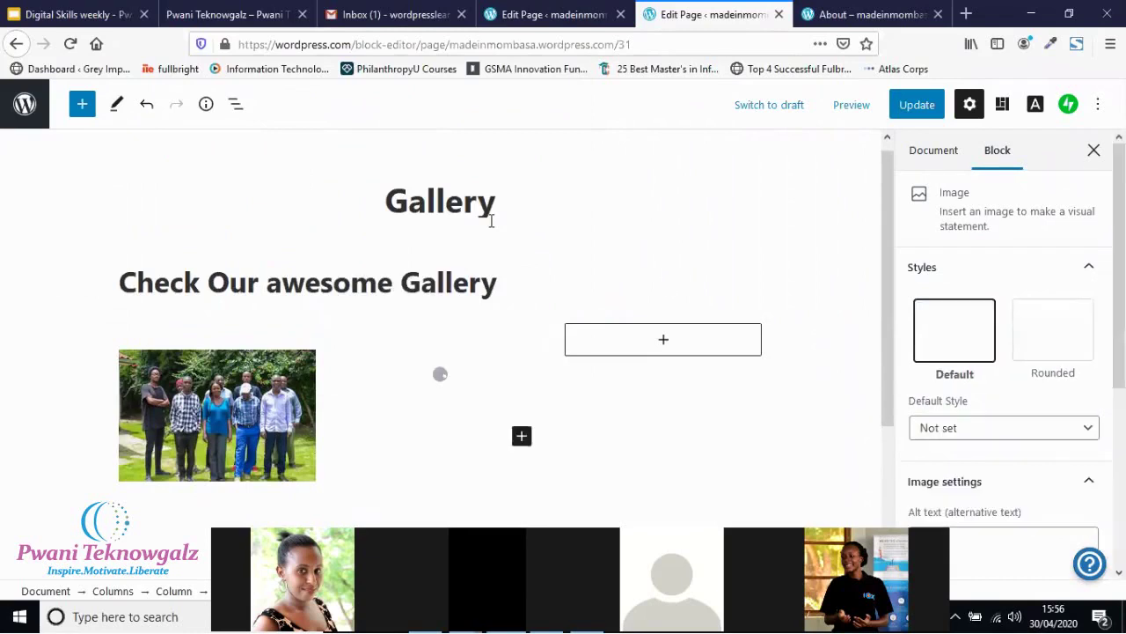
Add an Image block to the third column and upload 13.jpg from the Riseupagain folder to it.
{"action": "left_click", "coordinate": [662, 343]}
{"action": "left_click", "coordinate": [663, 343]}
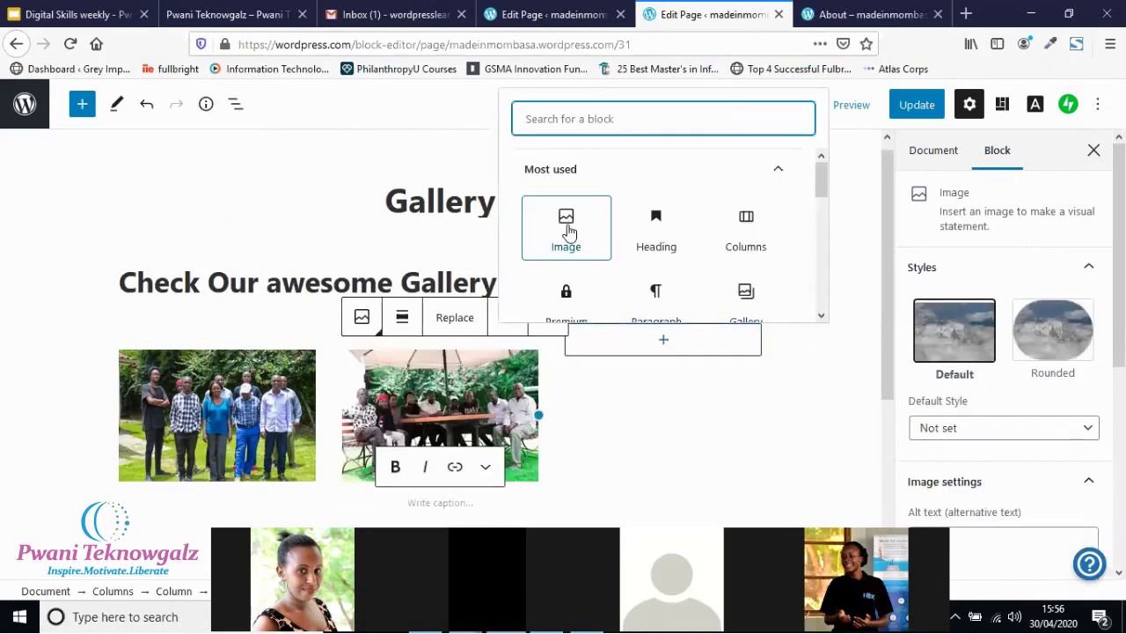
{"action": "left_click", "coordinate": [566, 227]}
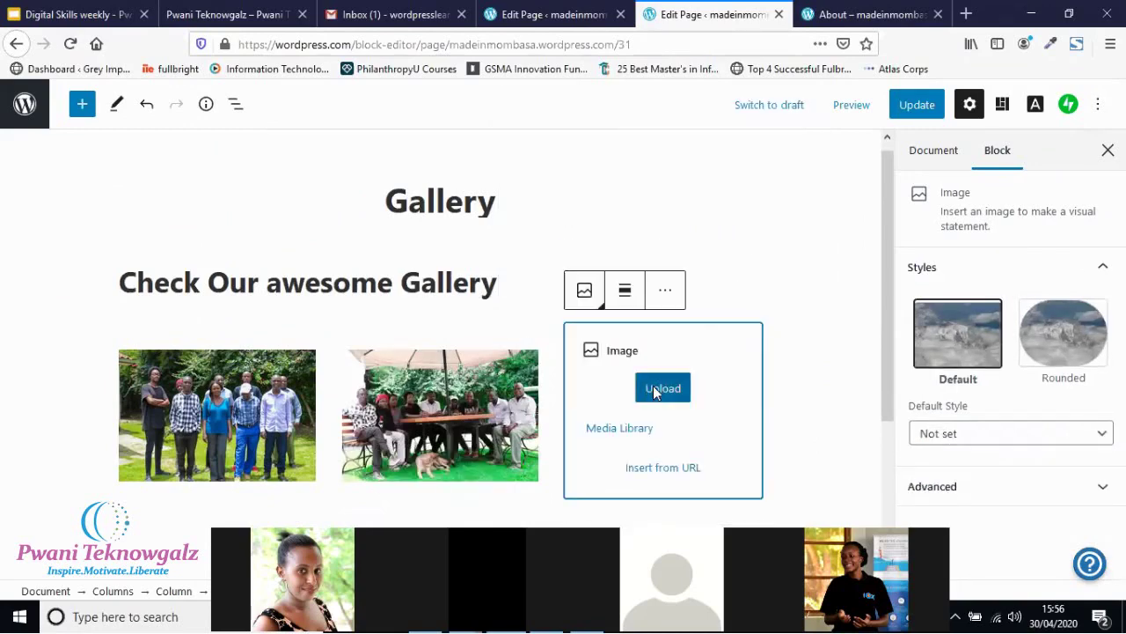
{"action": "left_click", "coordinate": [662, 388]}
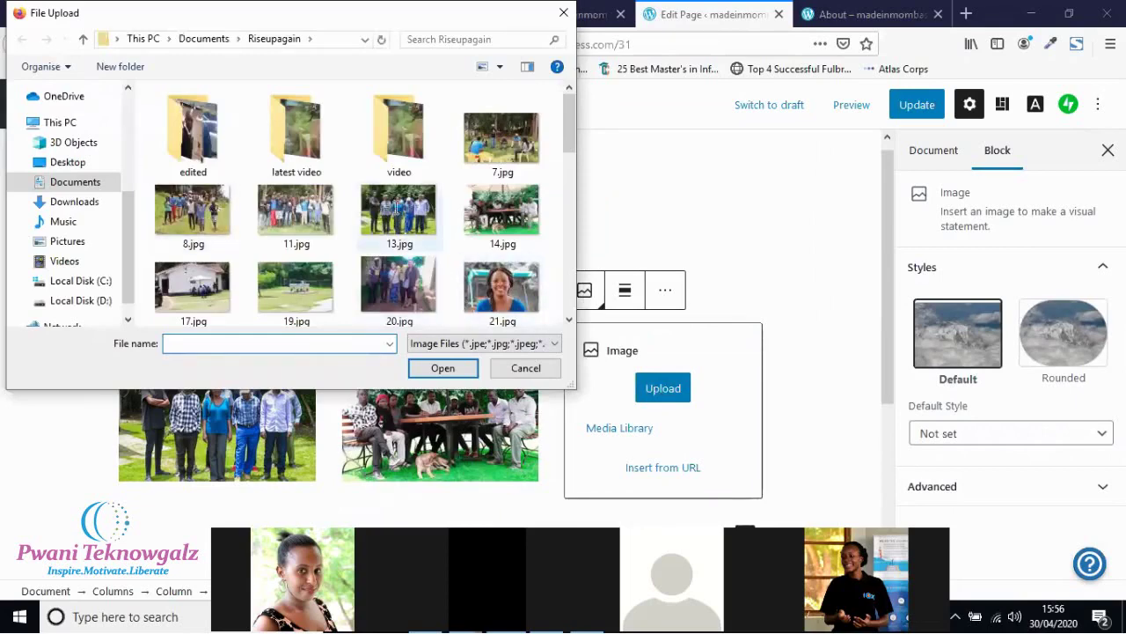
{"action": "double_click", "coordinate": [399, 208]}
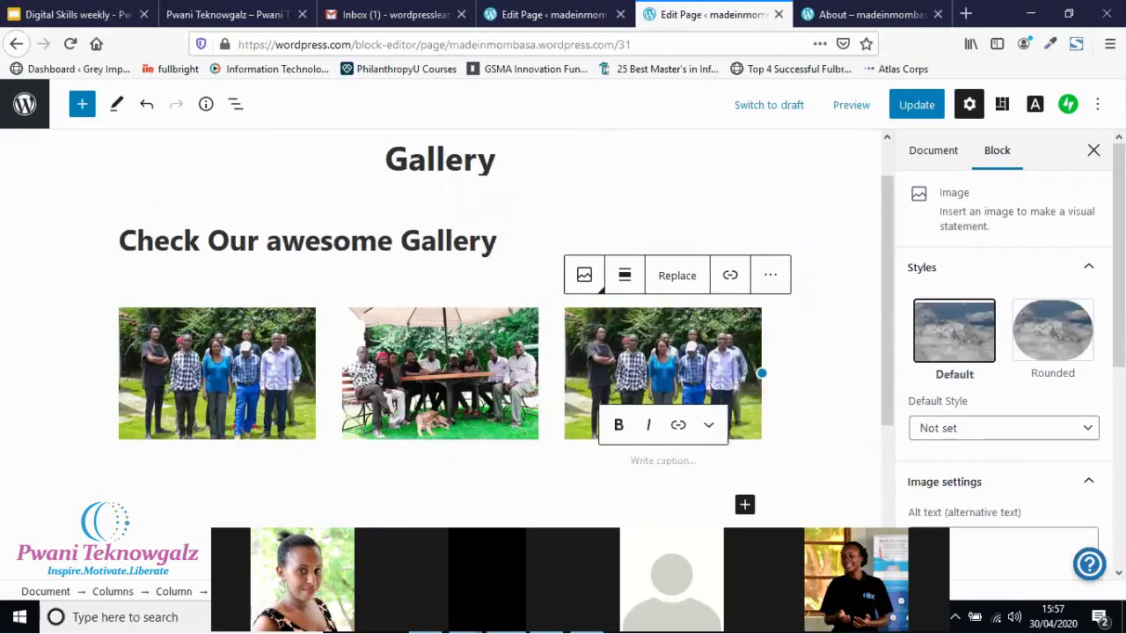
Duplicate the image in each of the three columns to form a second row of images.
{"action": "scroll", "coordinate": [506, 328], "scroll_direction": "down", "scroll_amount": 1}
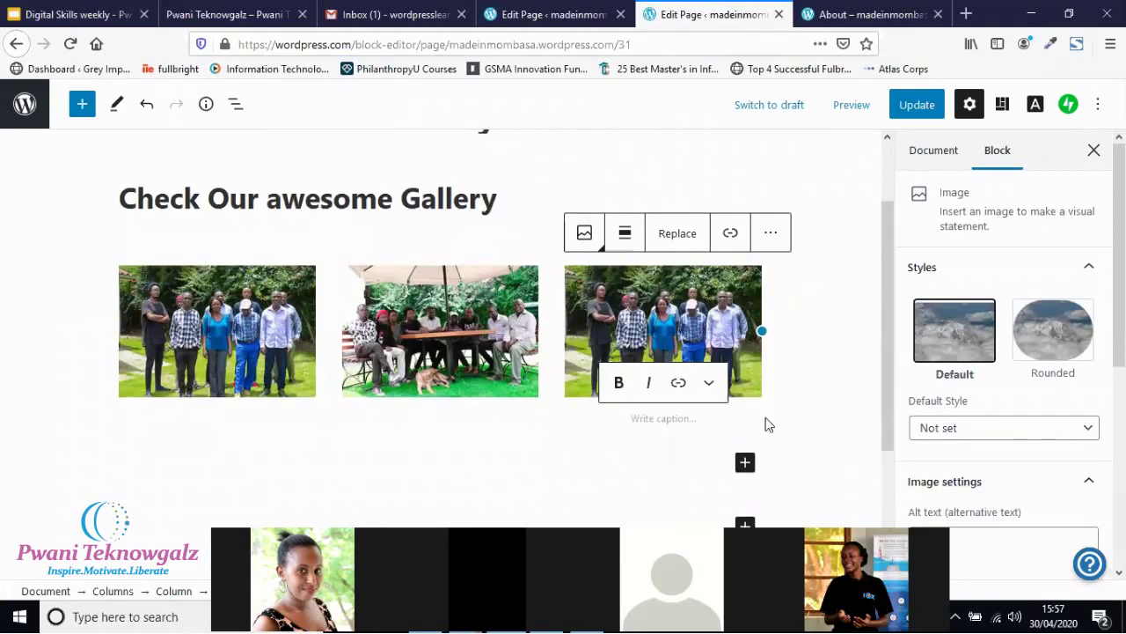
{"action": "left_click", "coordinate": [771, 236]}
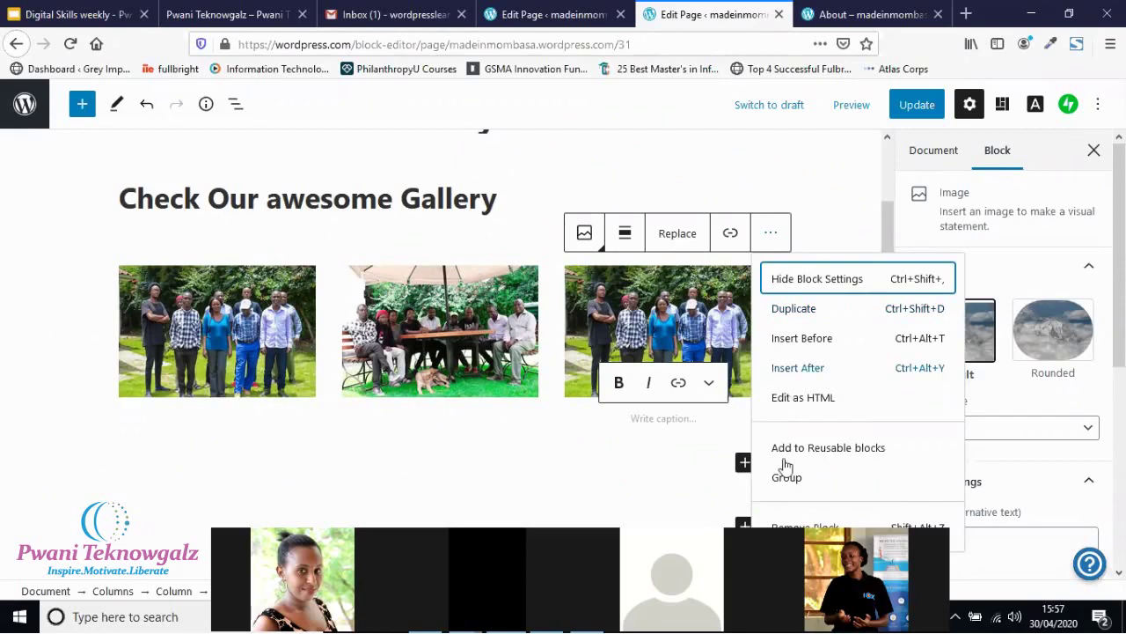
{"action": "left_click", "coordinate": [790, 313]}
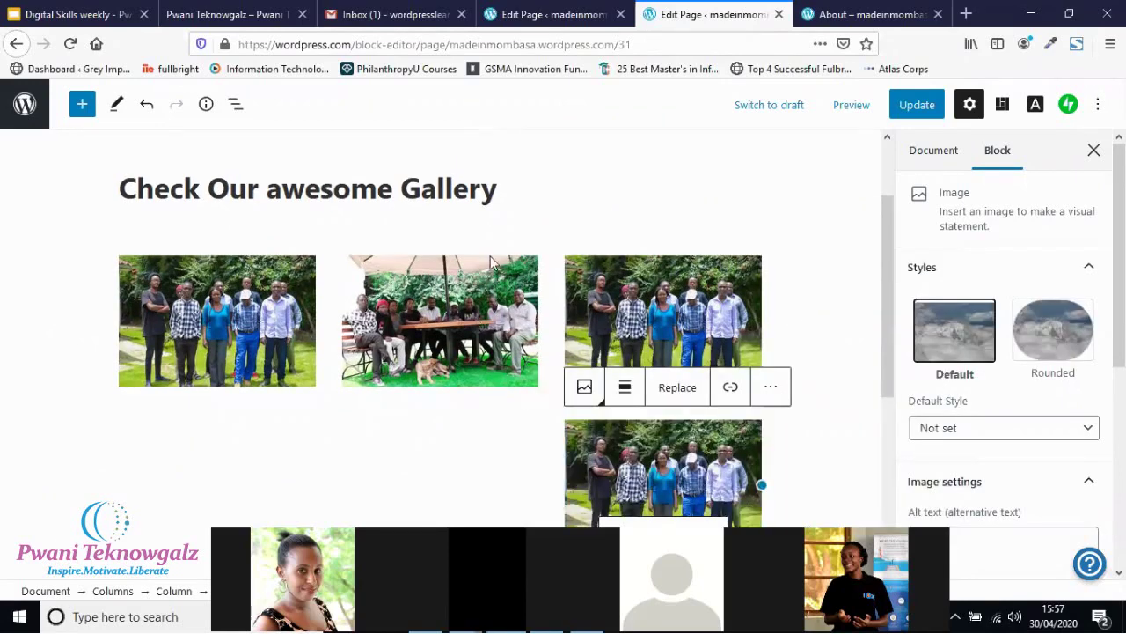
{"action": "left_click", "coordinate": [474, 302]}
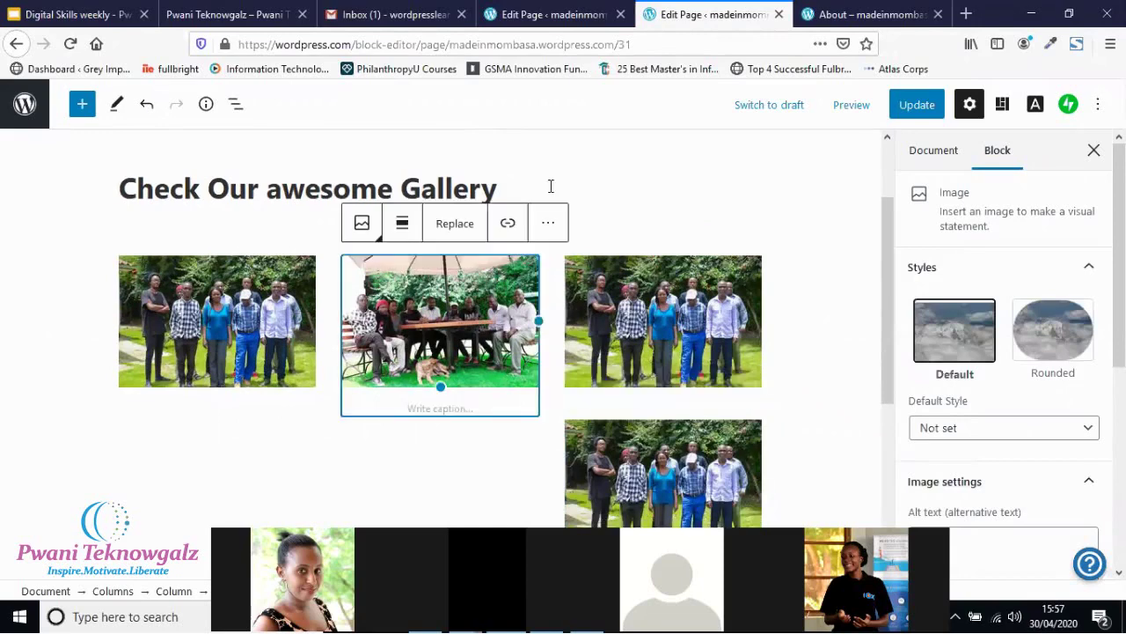
{"action": "left_click", "coordinate": [546, 226]}
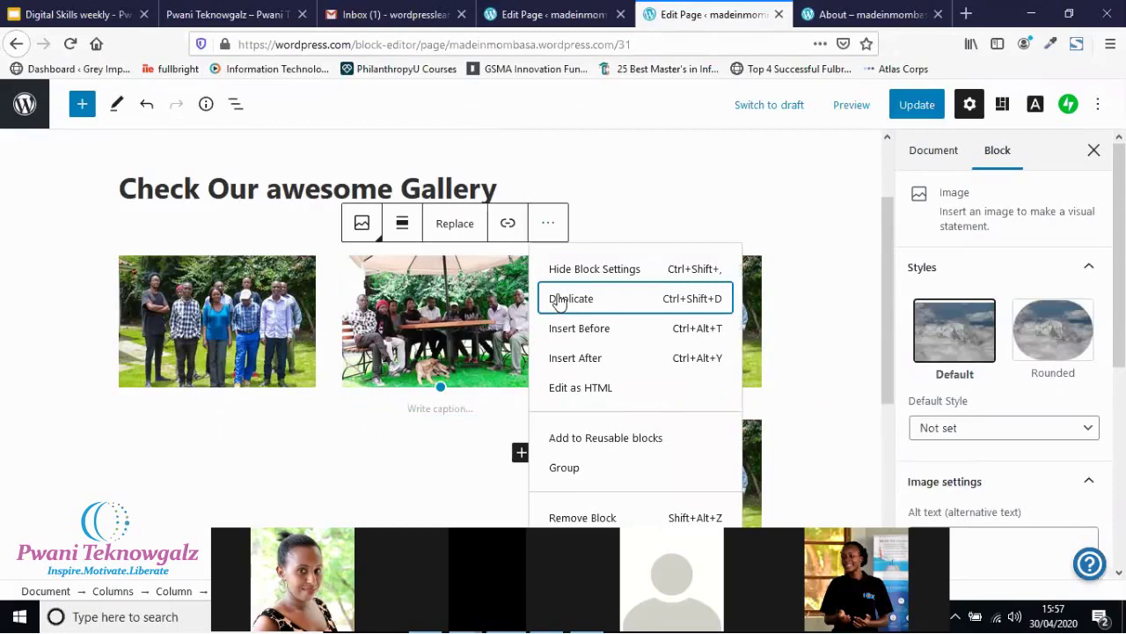
{"action": "left_click", "coordinate": [560, 302]}
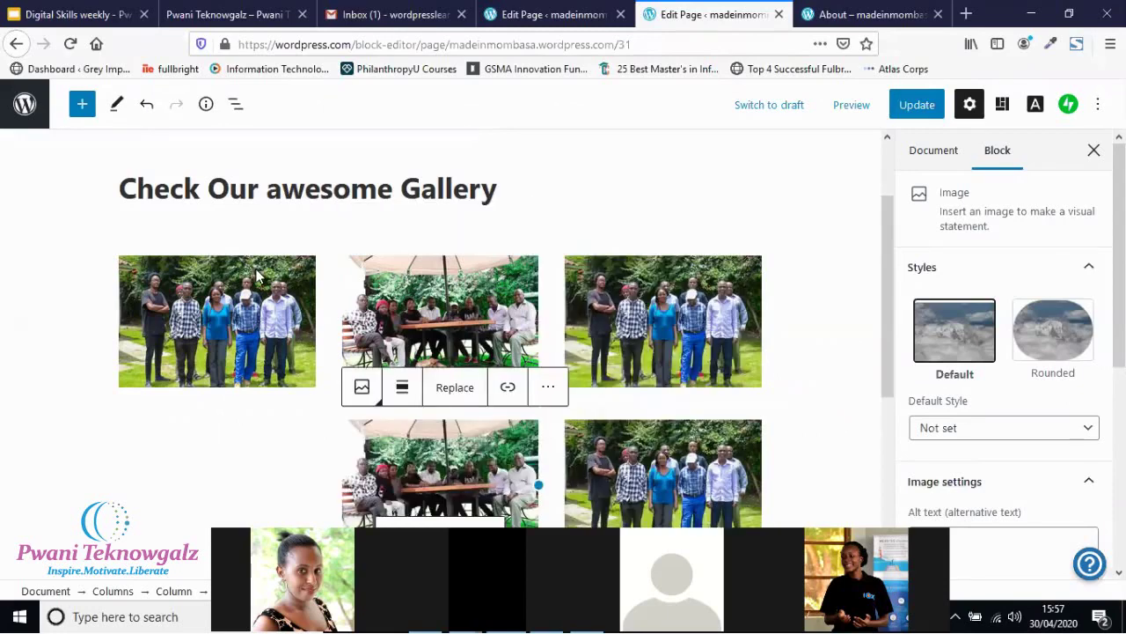
{"action": "left_click", "coordinate": [257, 276]}
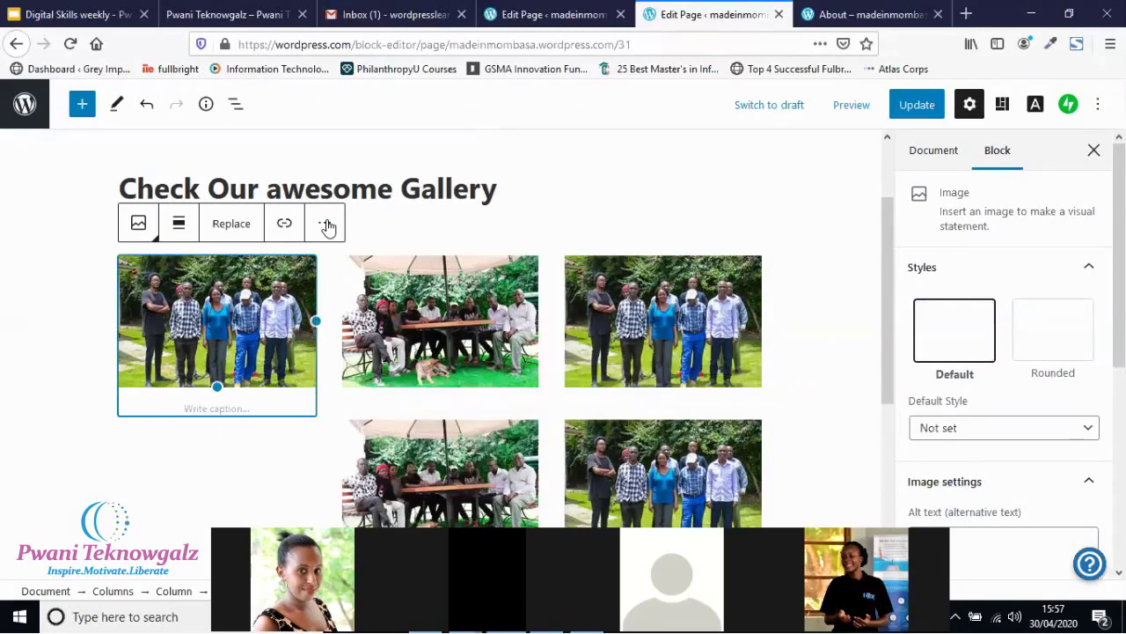
{"action": "left_click", "coordinate": [326, 227]}
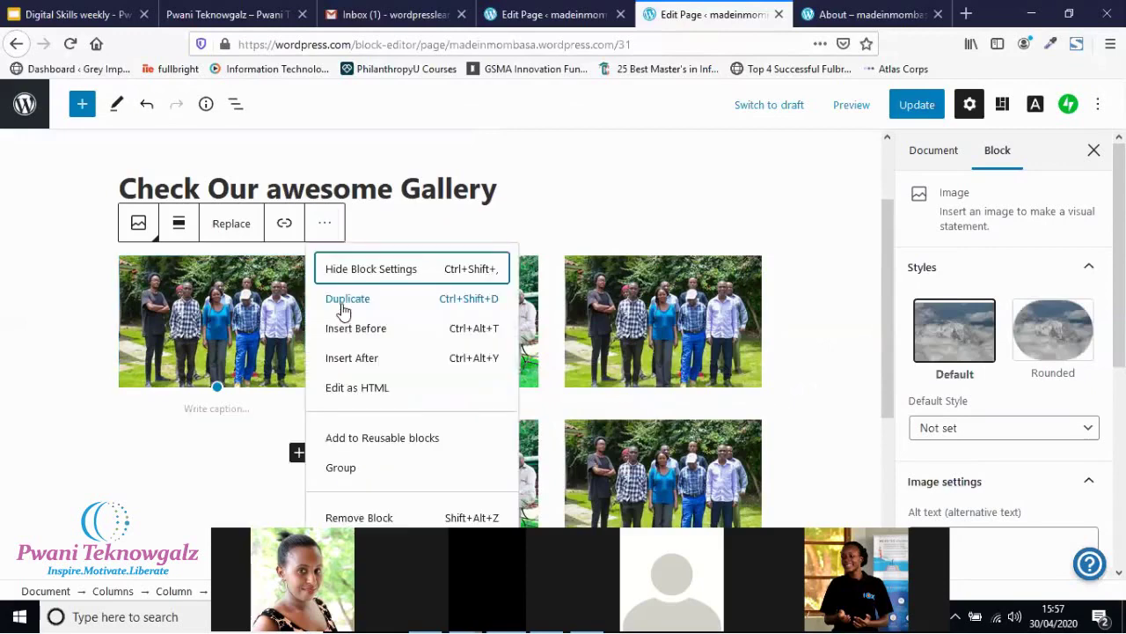
{"action": "left_click", "coordinate": [342, 304]}
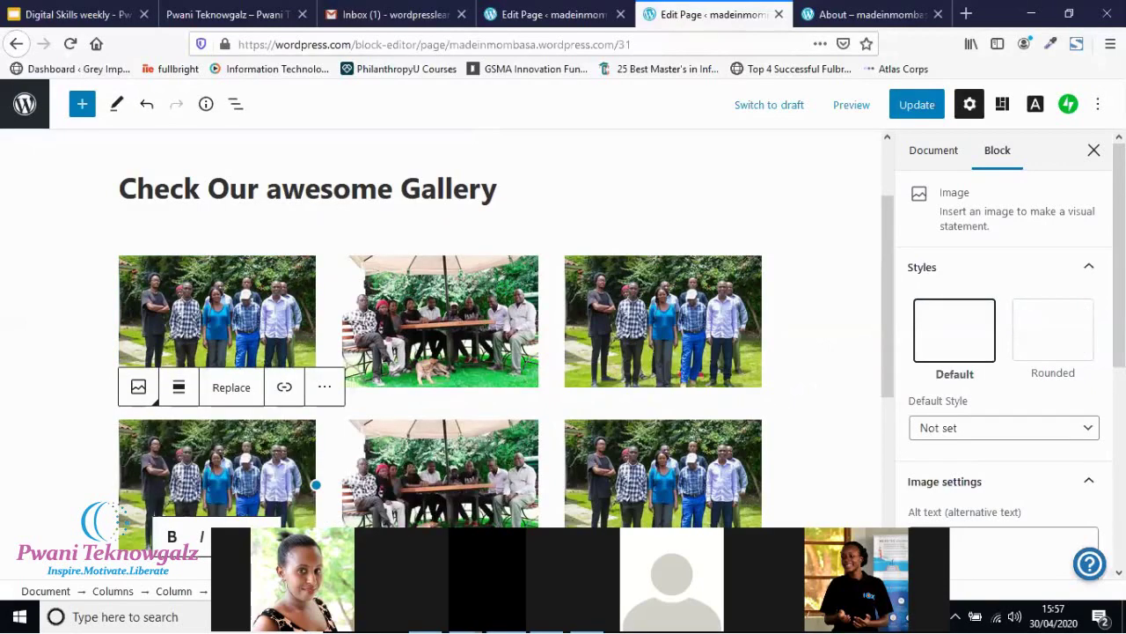
Add a Heading block below the image columns and set its level to H5.
{"action": "scroll", "coordinate": [440, 352], "scroll_direction": "down", "scroll_amount": 1}
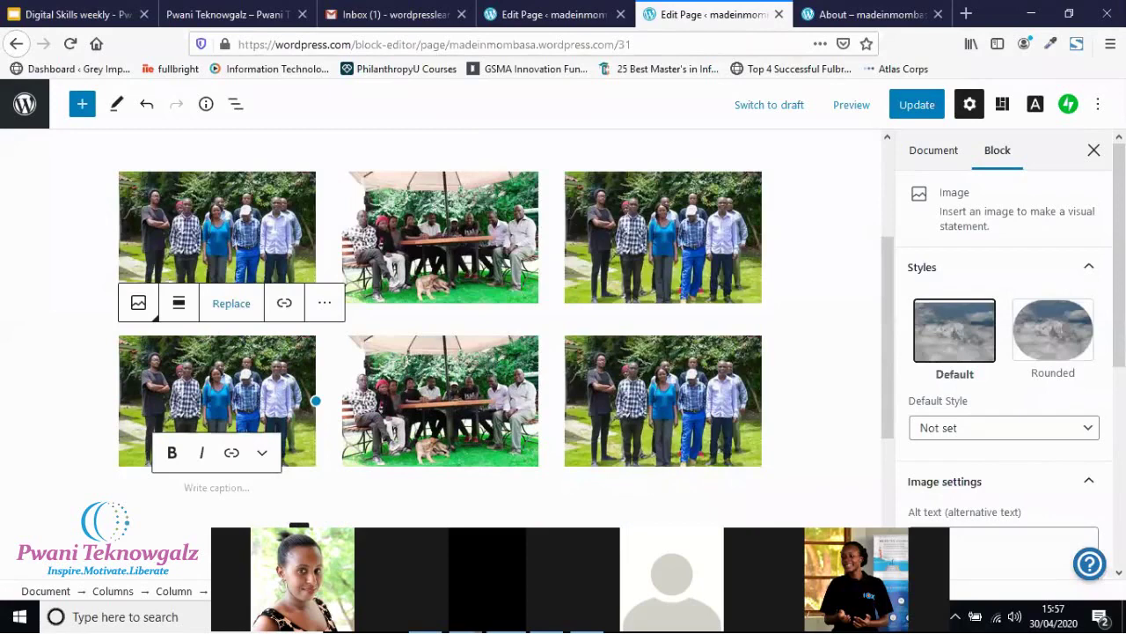
{"action": "scroll", "coordinate": [439, 308], "scroll_direction": "down", "scroll_amount": 1}
{"action": "scroll", "coordinate": [440, 308], "scroll_direction": "down", "scroll_amount": 1}
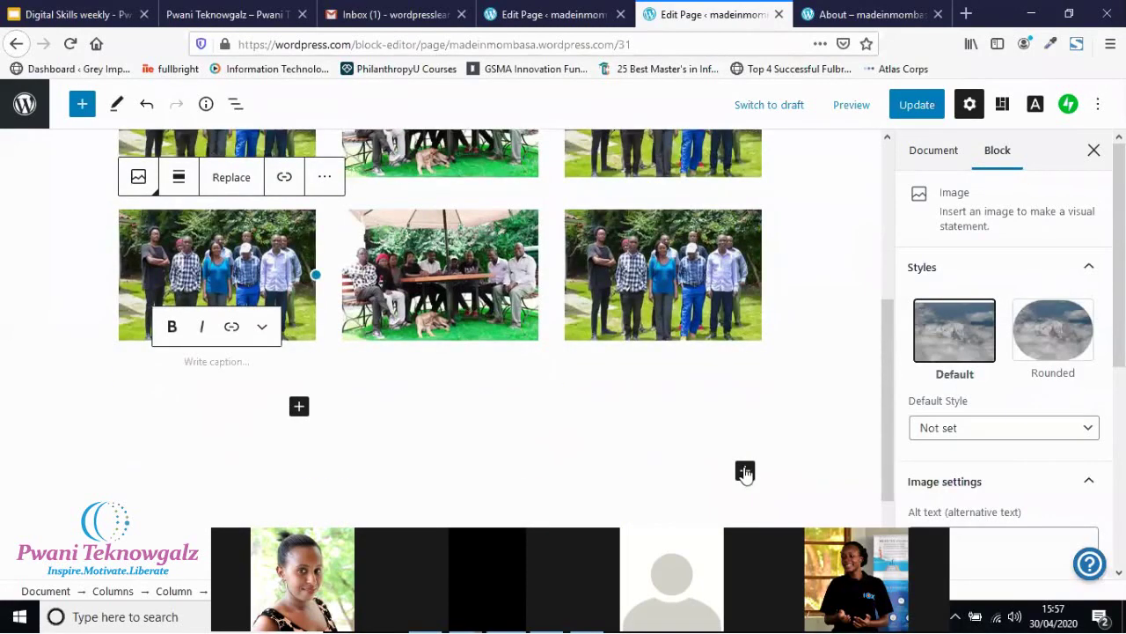
{"action": "left_click", "coordinate": [745, 473]}
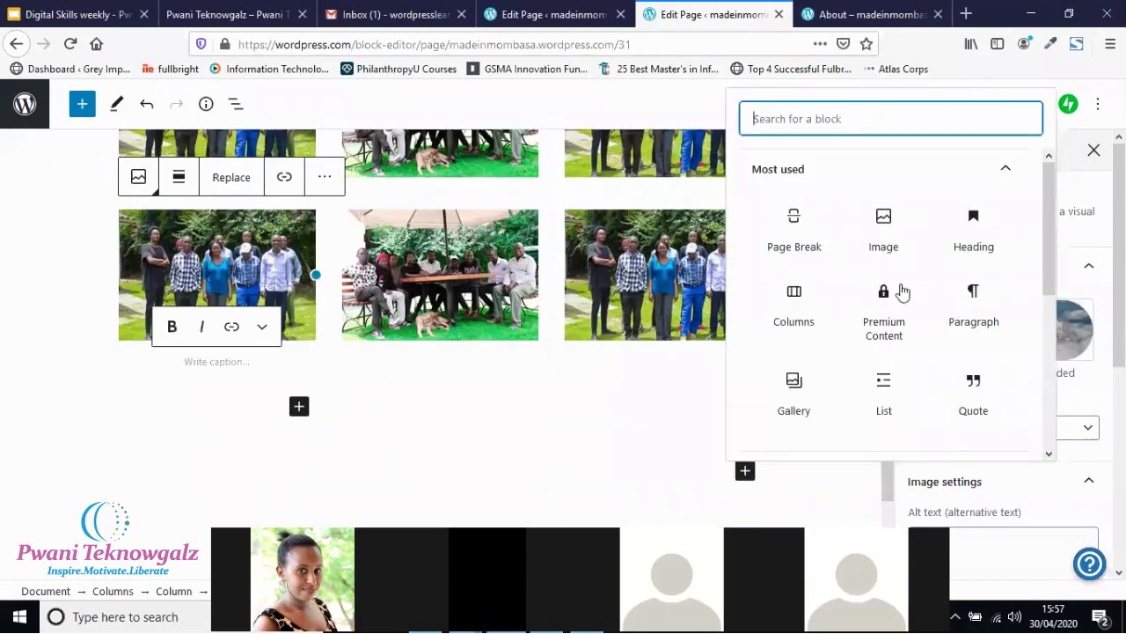
{"action": "left_click", "coordinate": [974, 231]}
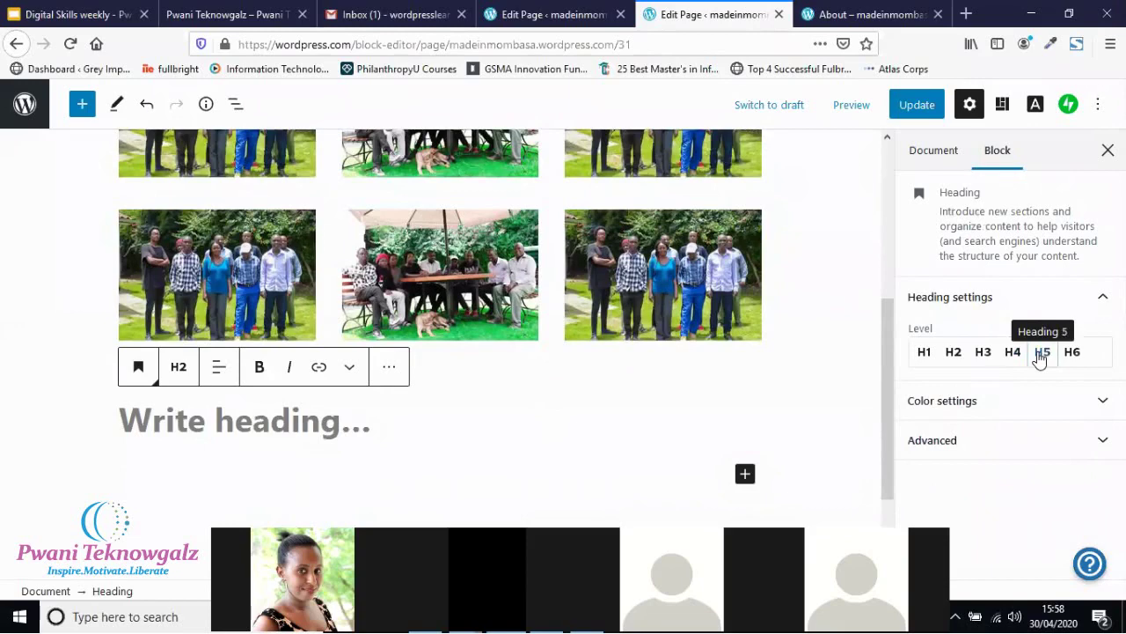
{"action": "left_click", "coordinate": [1042, 352]}
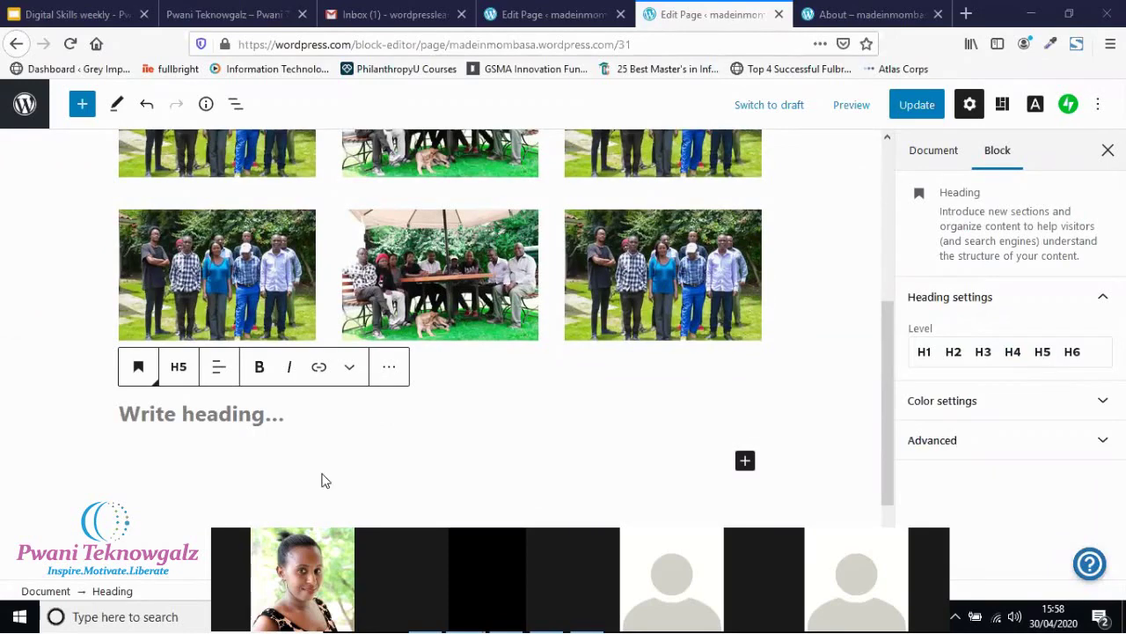
Enter "Check videos" as the text of the new heading below the images.
{"action": "left_click", "coordinate": [243, 415]}
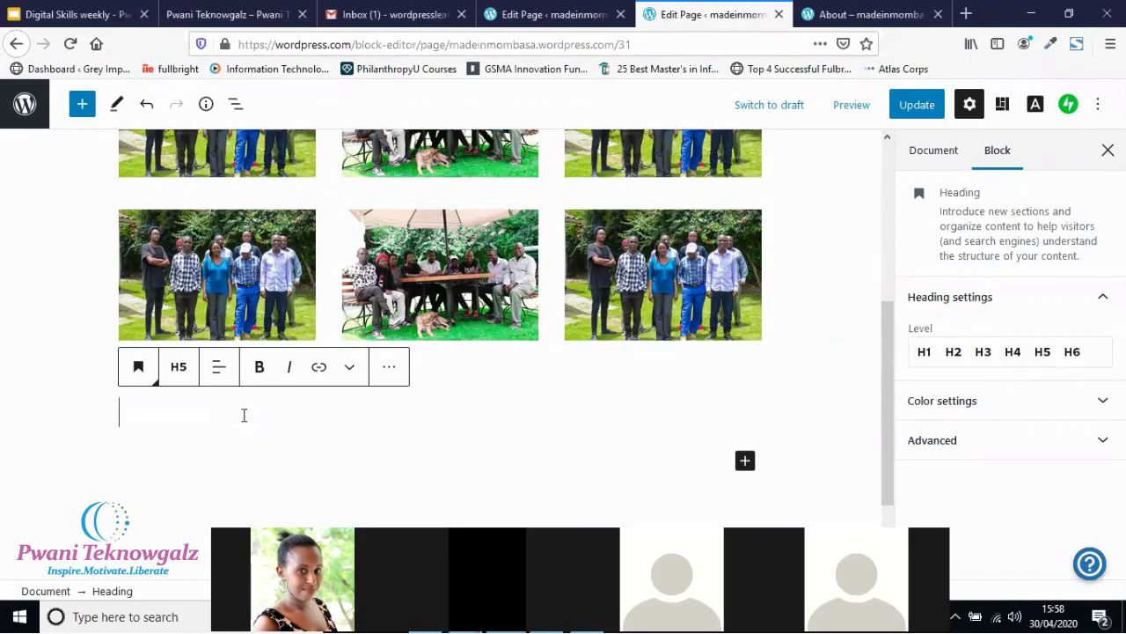
{"action": "type", "text": "C"}
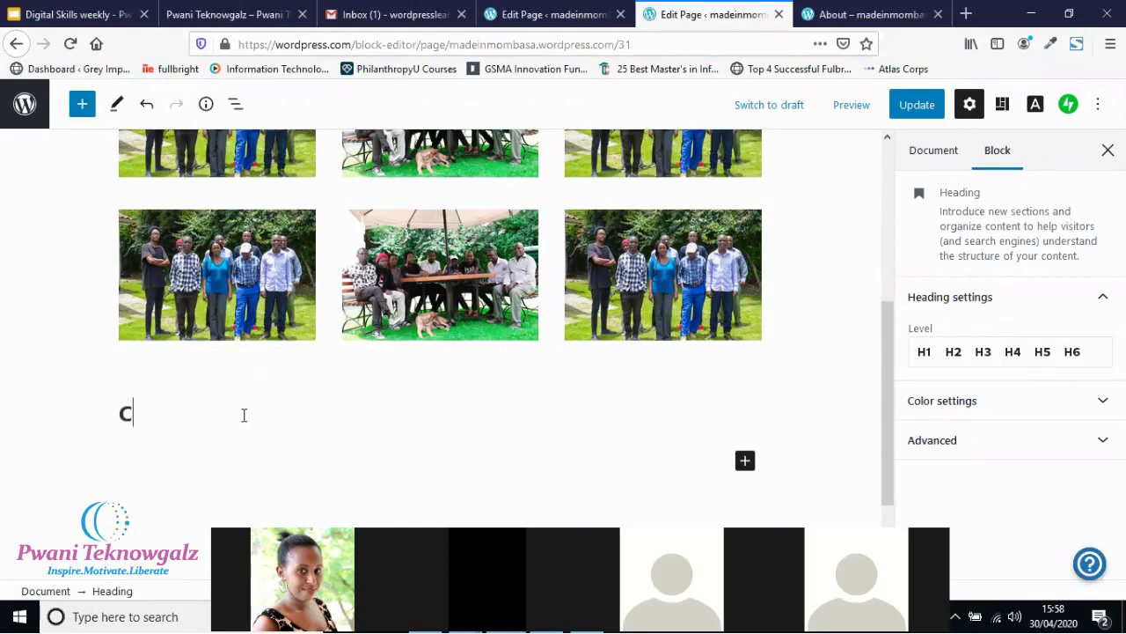
{"action": "type", "text": "heck vide"}
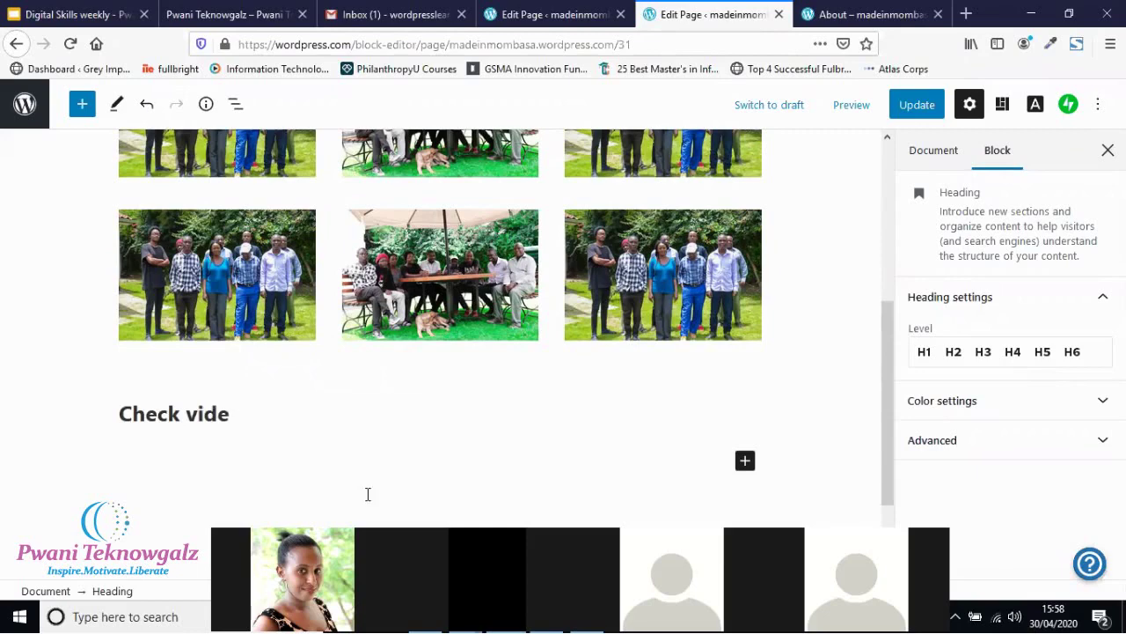
{"action": "type", "text": "os"}
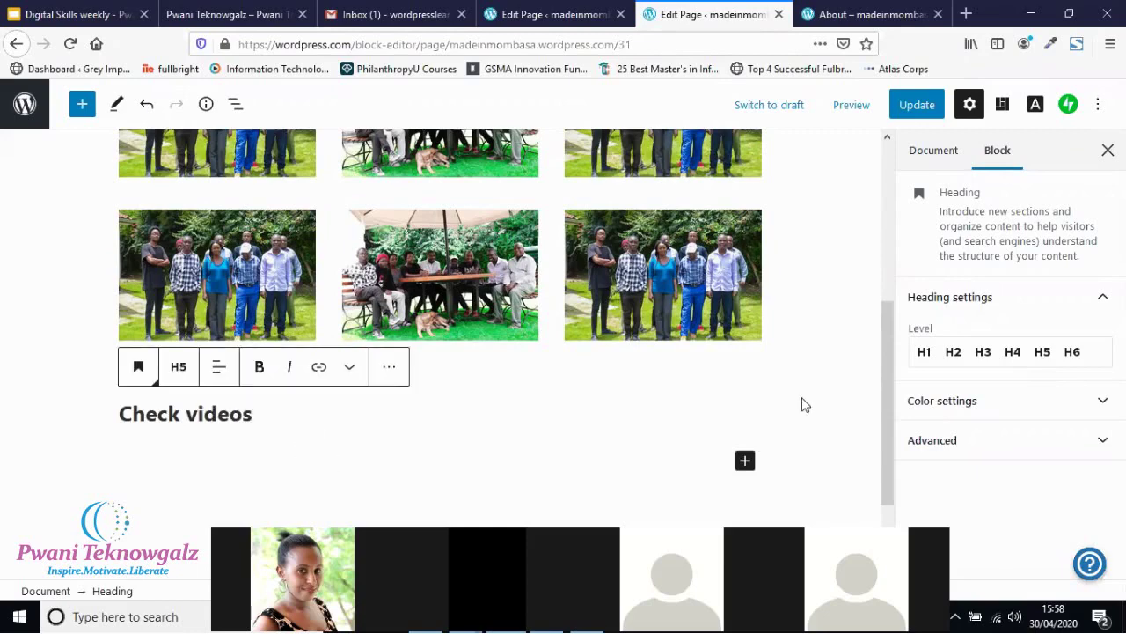
{"action": "left_click", "coordinate": [762, 397]}
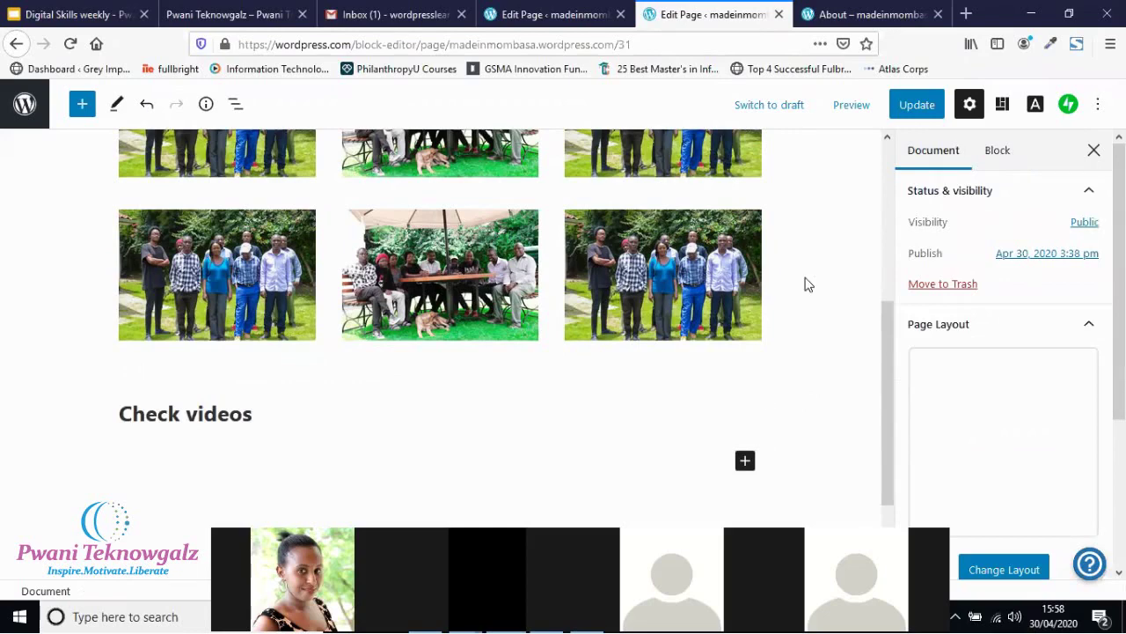
{"action": "left_click", "coordinate": [744, 461]}
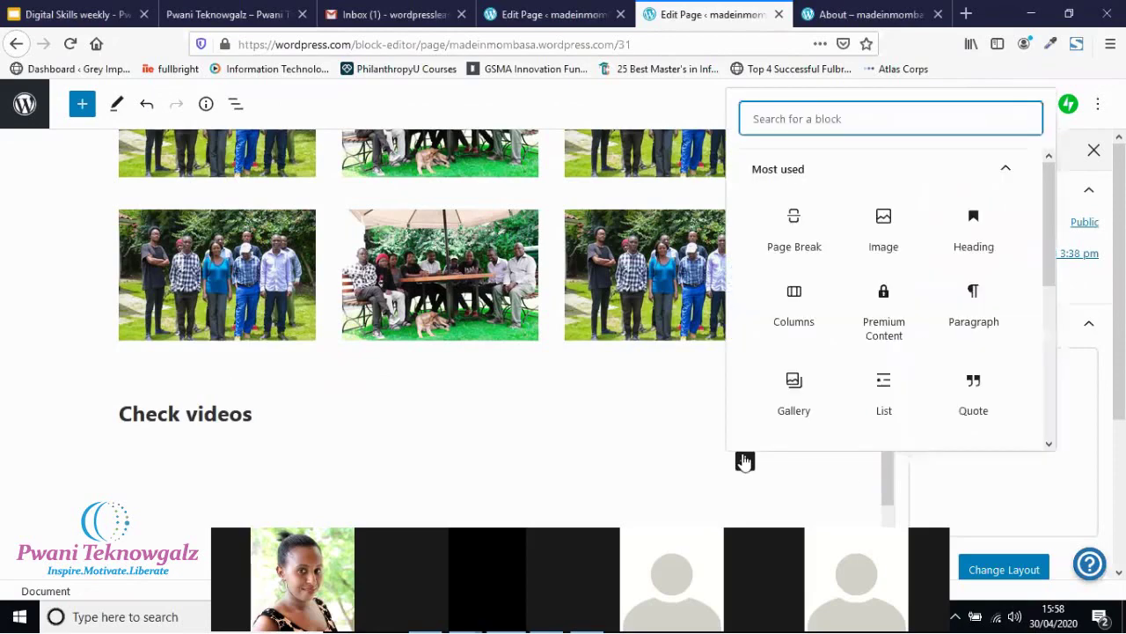
{"action": "left_click", "coordinate": [1050, 445]}
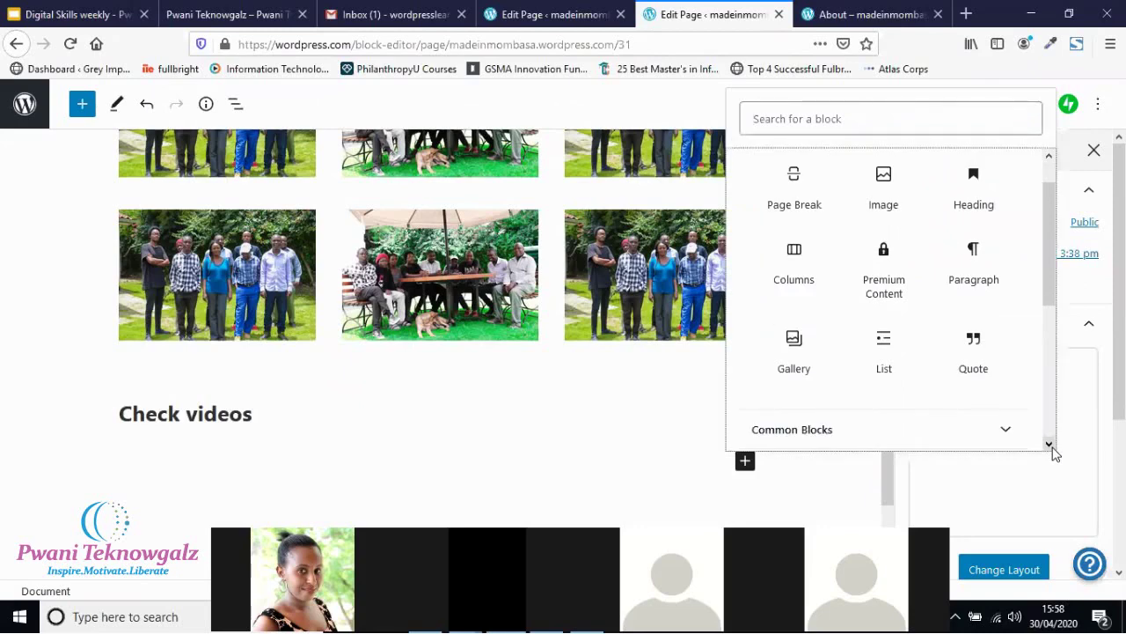
{"action": "left_click", "coordinate": [1050, 445]}
{"action": "left_click", "coordinate": [1050, 446]}
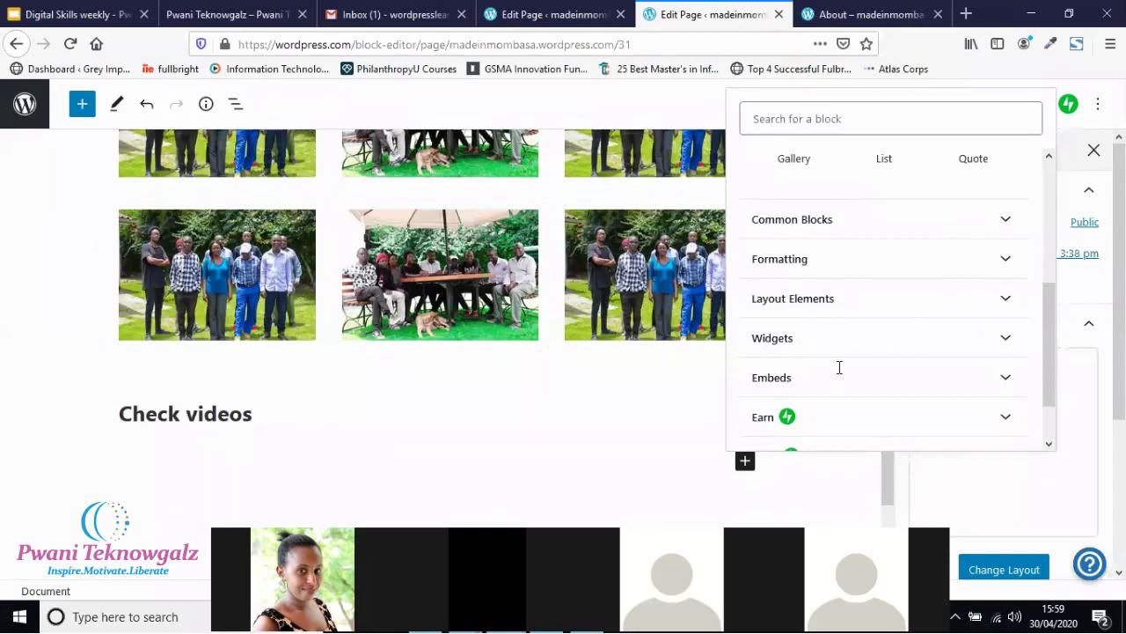
{"action": "left_click", "coordinate": [950, 534]}
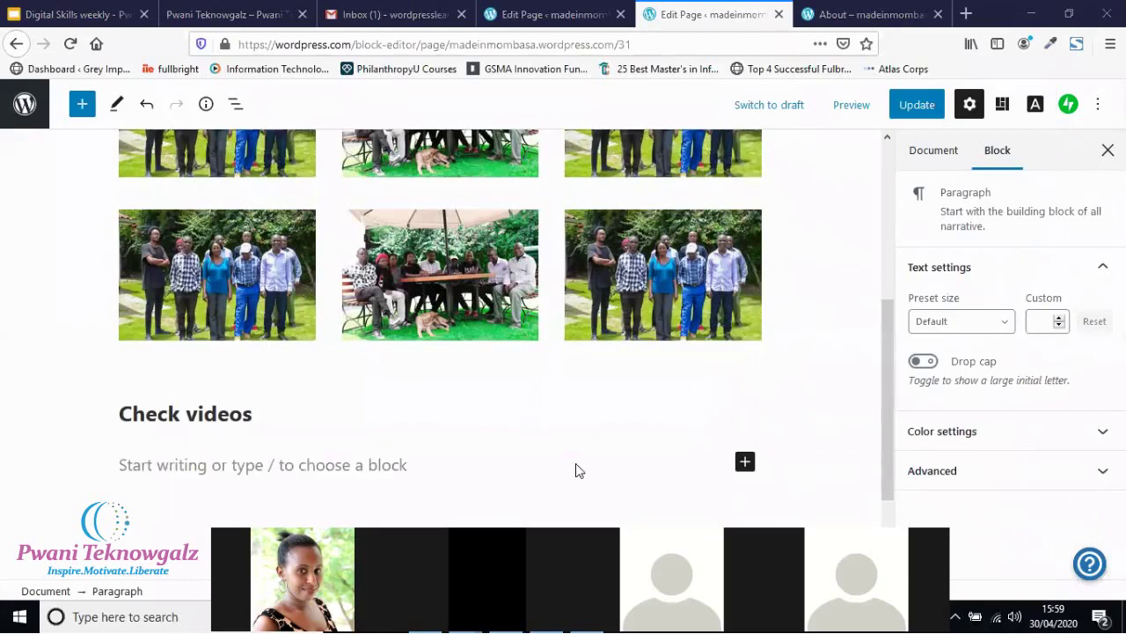
Insert a Custom HTML block from the Formatting blocks below the "Check videos" heading.
{"action": "left_click", "coordinate": [744, 462]}
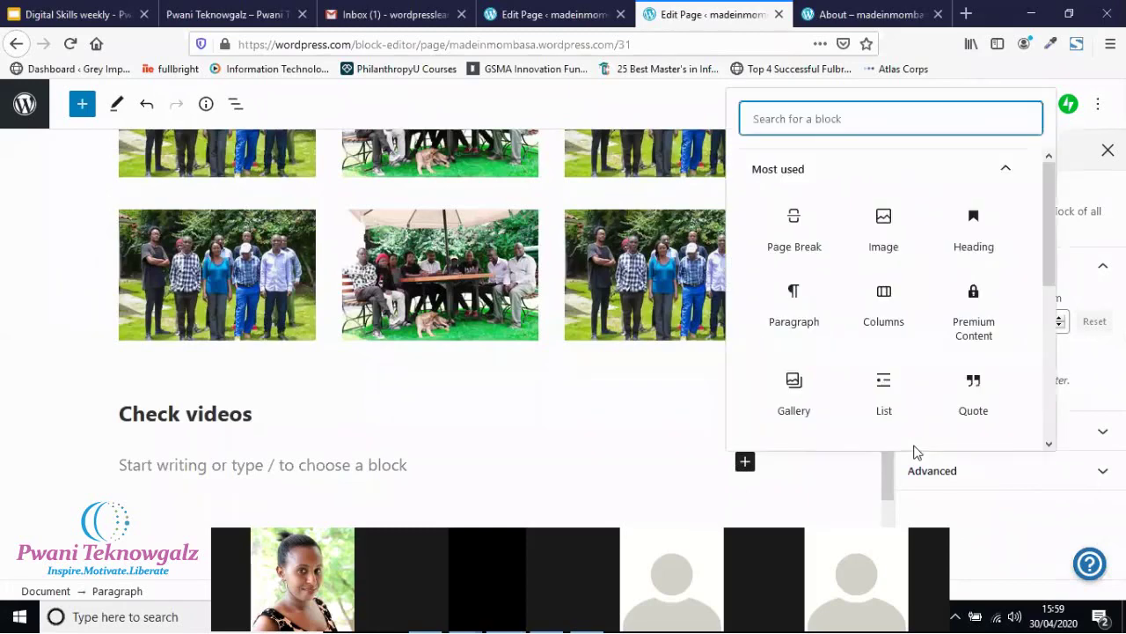
{"action": "left_click", "coordinate": [1049, 445]}
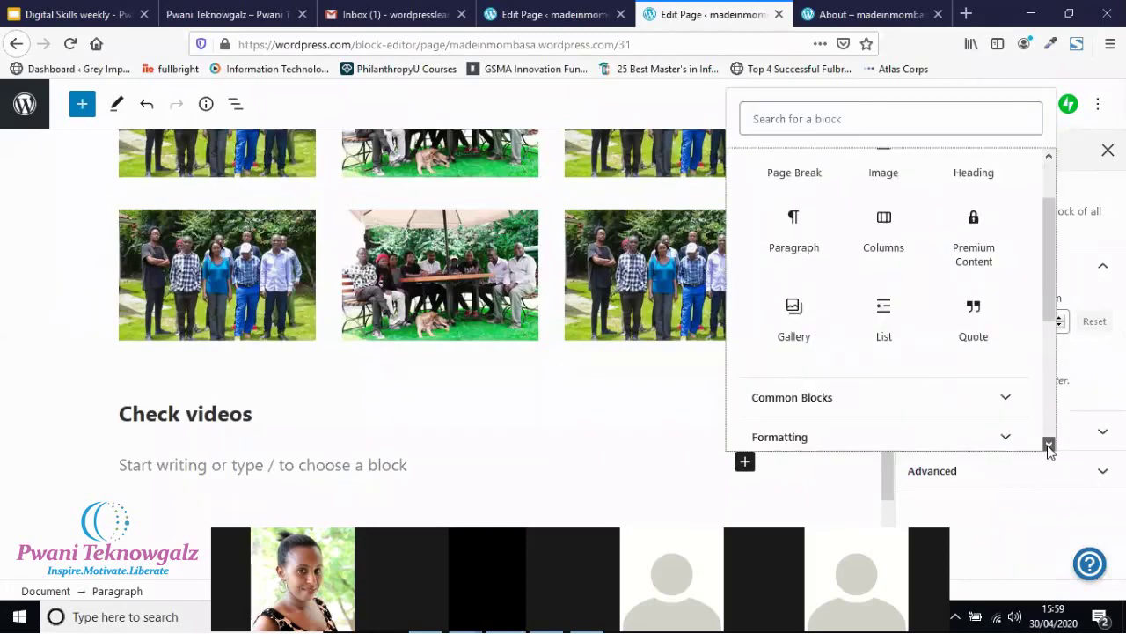
{"action": "left_click", "coordinate": [1049, 445]}
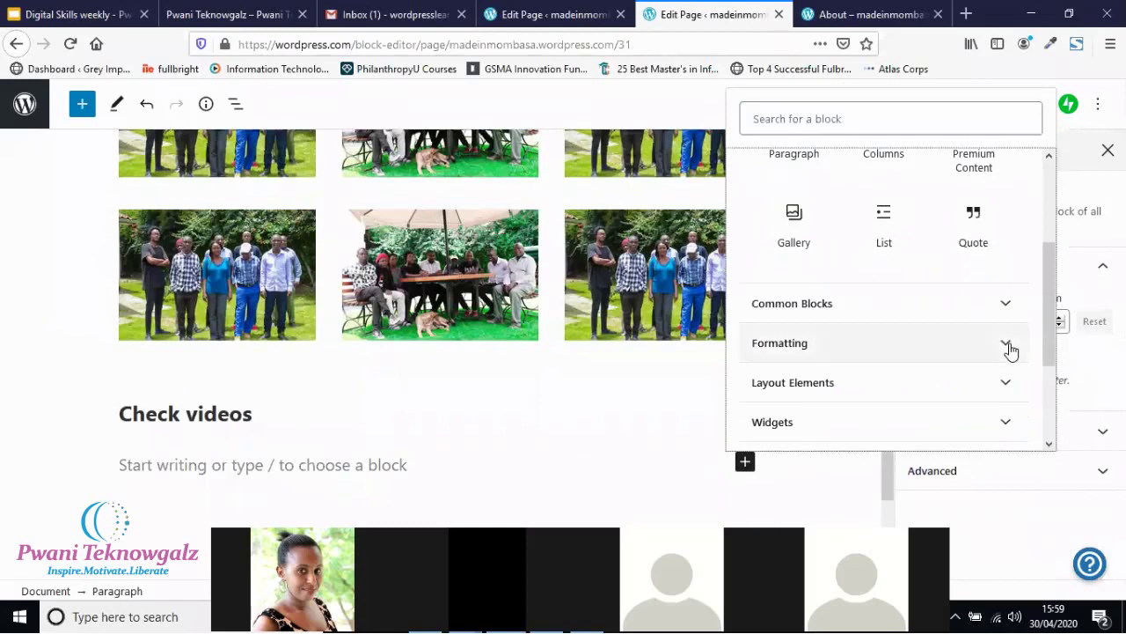
{"action": "left_click", "coordinate": [1010, 351]}
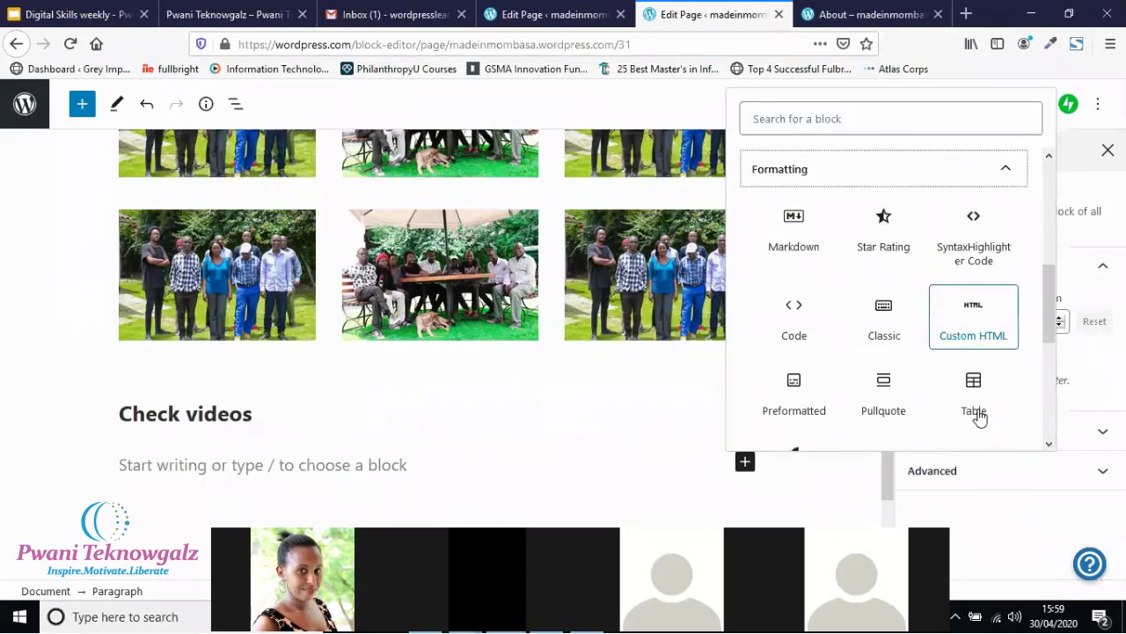
{"action": "left_click", "coordinate": [971, 334]}
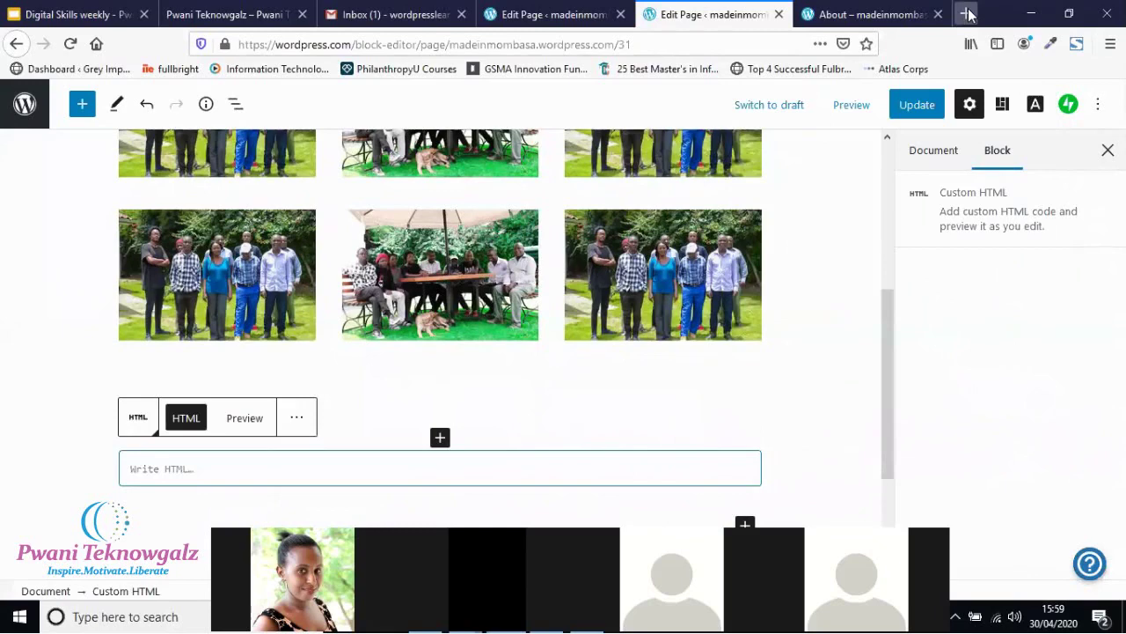
Open youtube.com in a new browser tab.
{"action": "key", "text": "ctrl+t"}
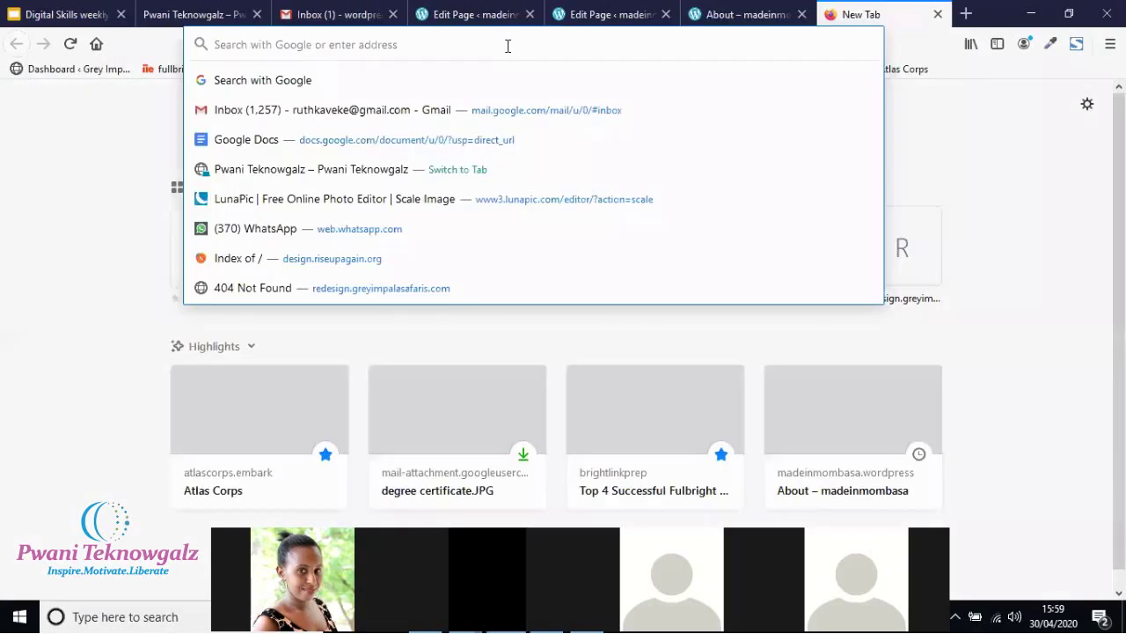
{"action": "type", "text": "youtube.com/"}
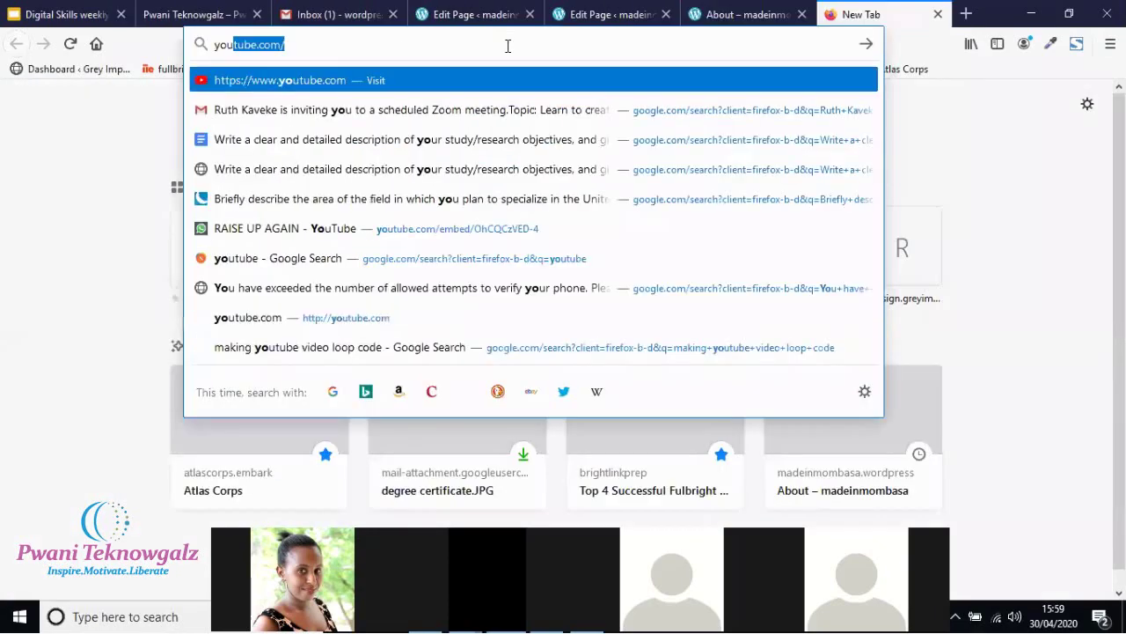
{"action": "type", "text": "t"}
{"action": "key", "text": "Return"}
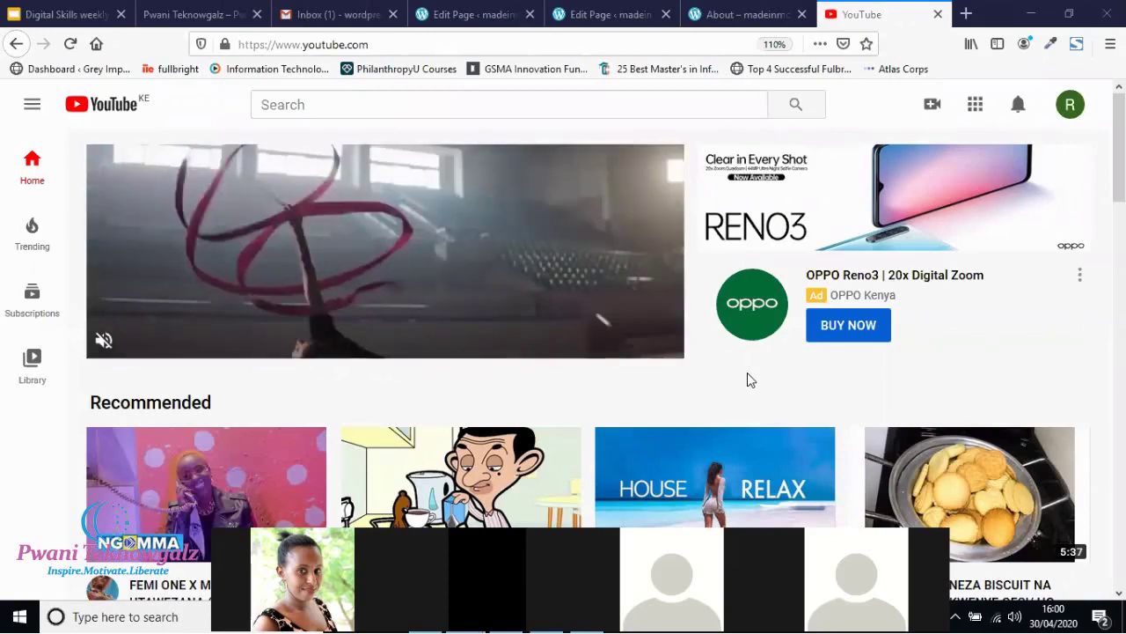
Search YouTube for "pwani teknowgalz".
{"action": "key", "text": "slash"}
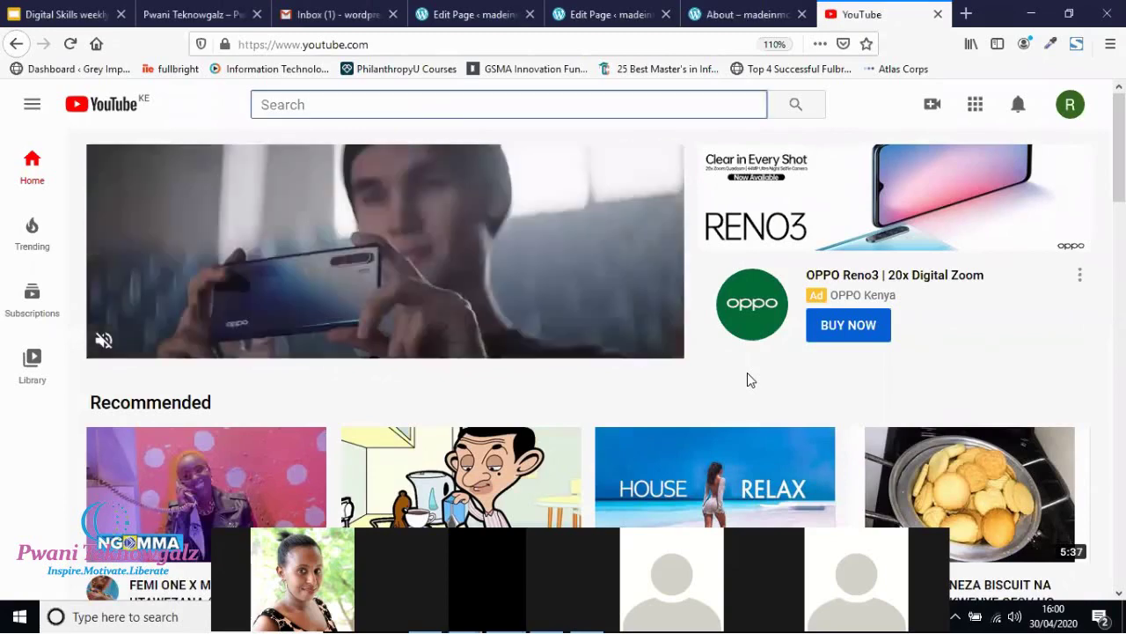
{"action": "type", "text": "p"}
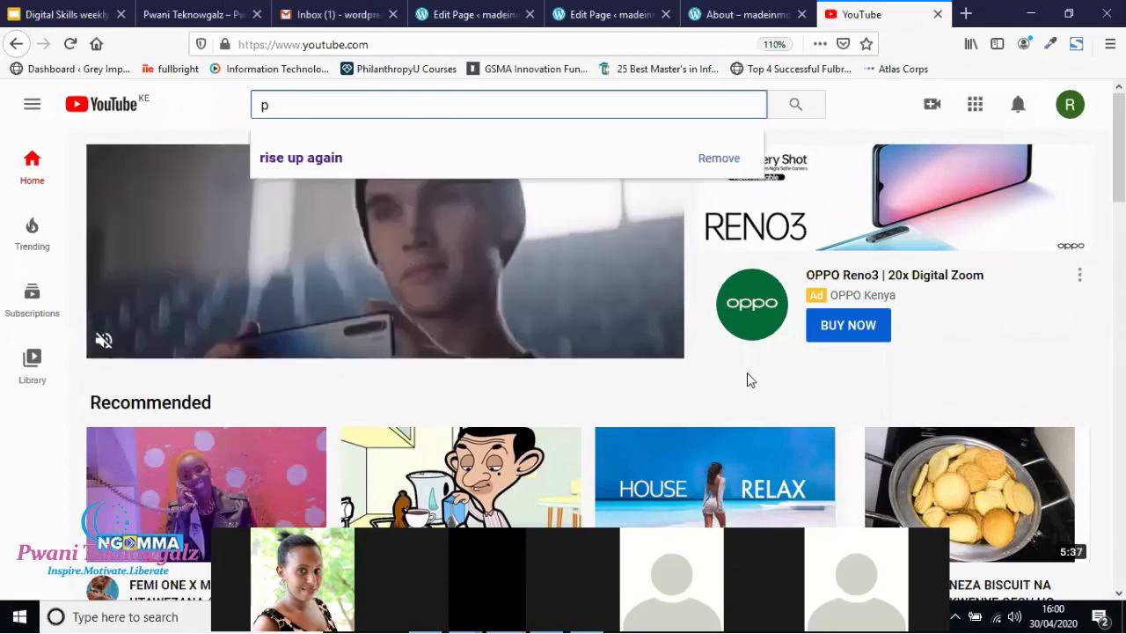
{"action": "type", "text": "wani"}
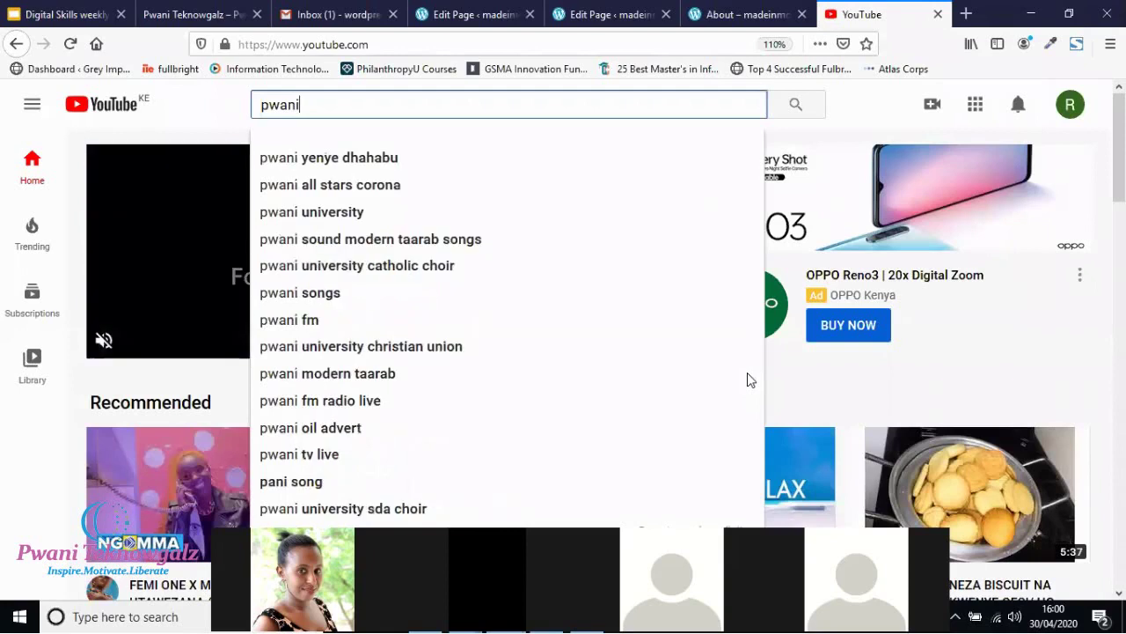
{"action": "key", "text": "Return"}
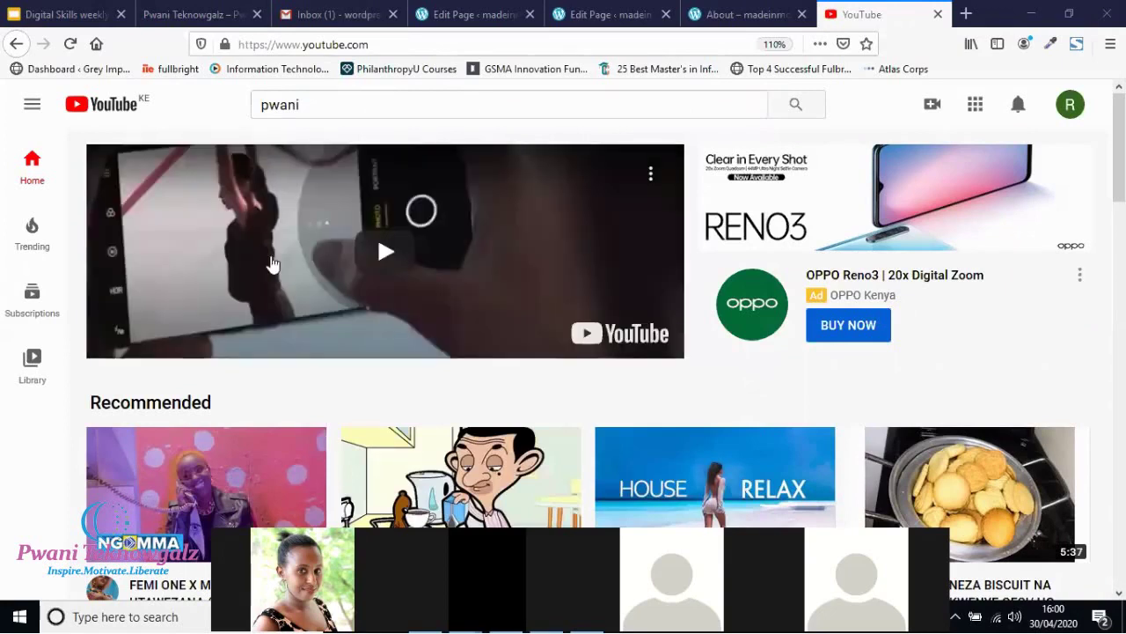
{"action": "key", "text": "slash"}
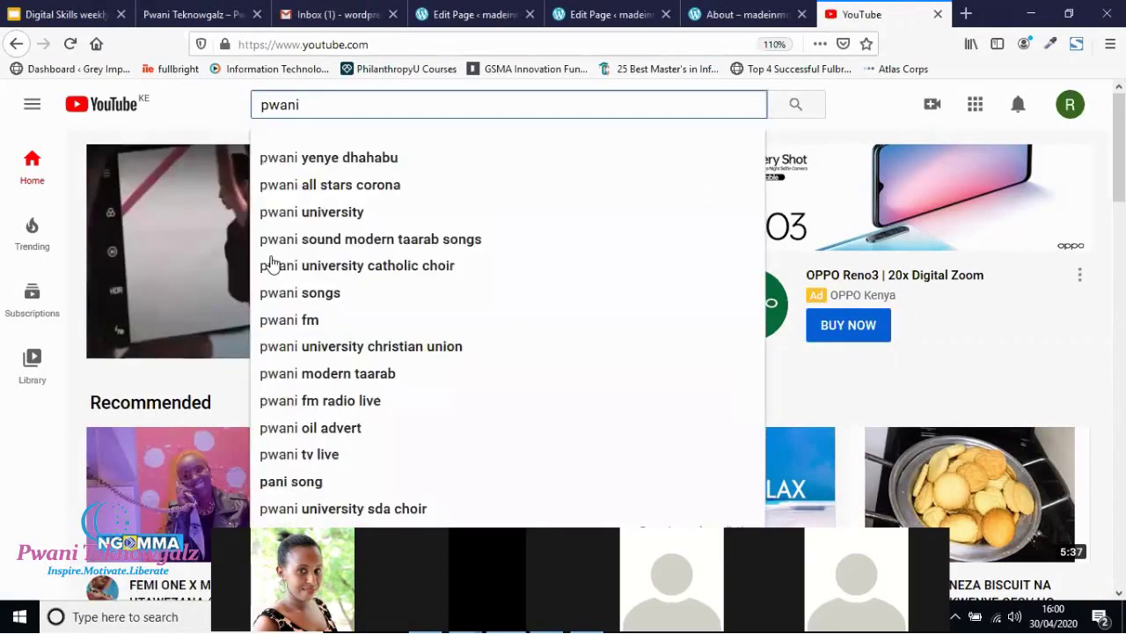
{"action": "type", "text": "teknowg"}
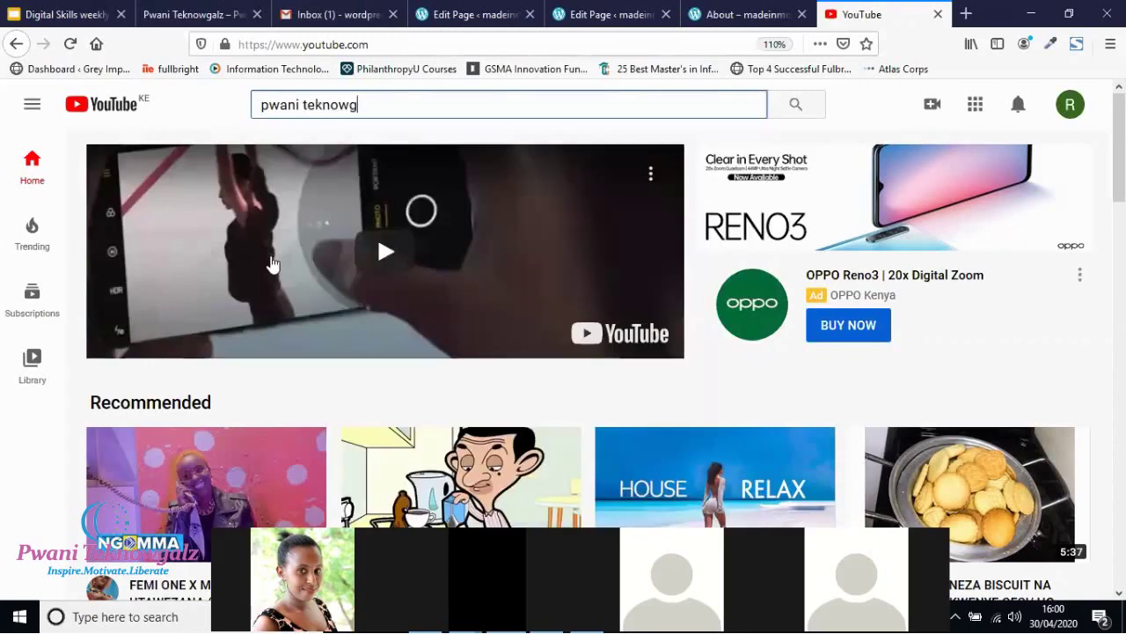
{"action": "type", "text": "alz"}
{"action": "key", "text": "Return"}
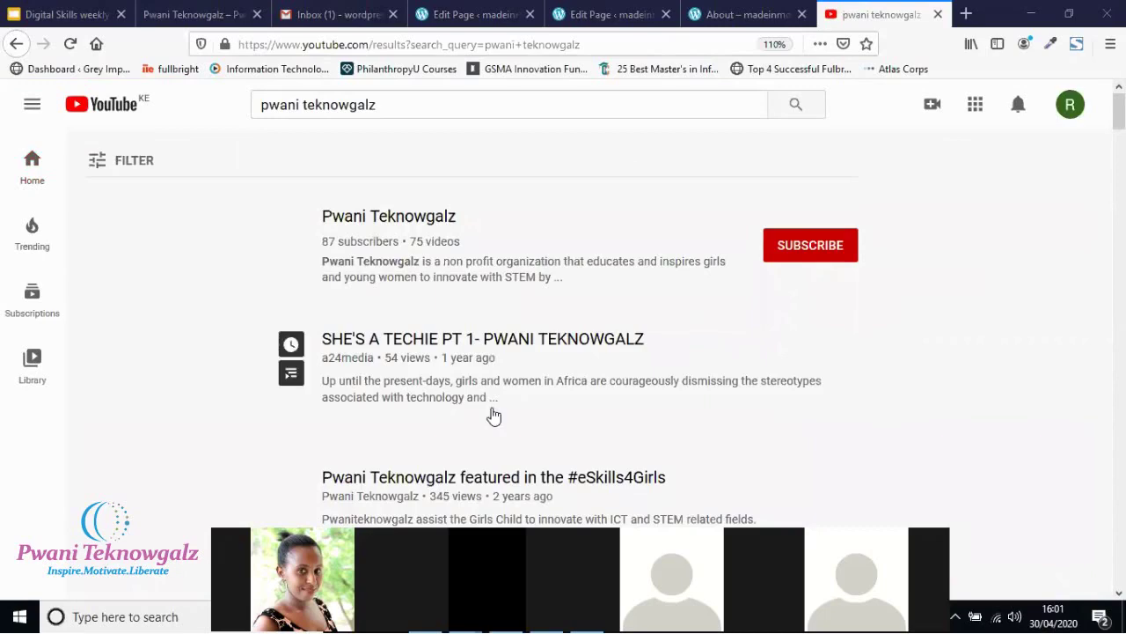
Open the "Pwani Teknowgalz Alumnae" video from the search results.
{"action": "scroll", "coordinate": [493, 301], "scroll_direction": "down", "scroll_amount": 3}
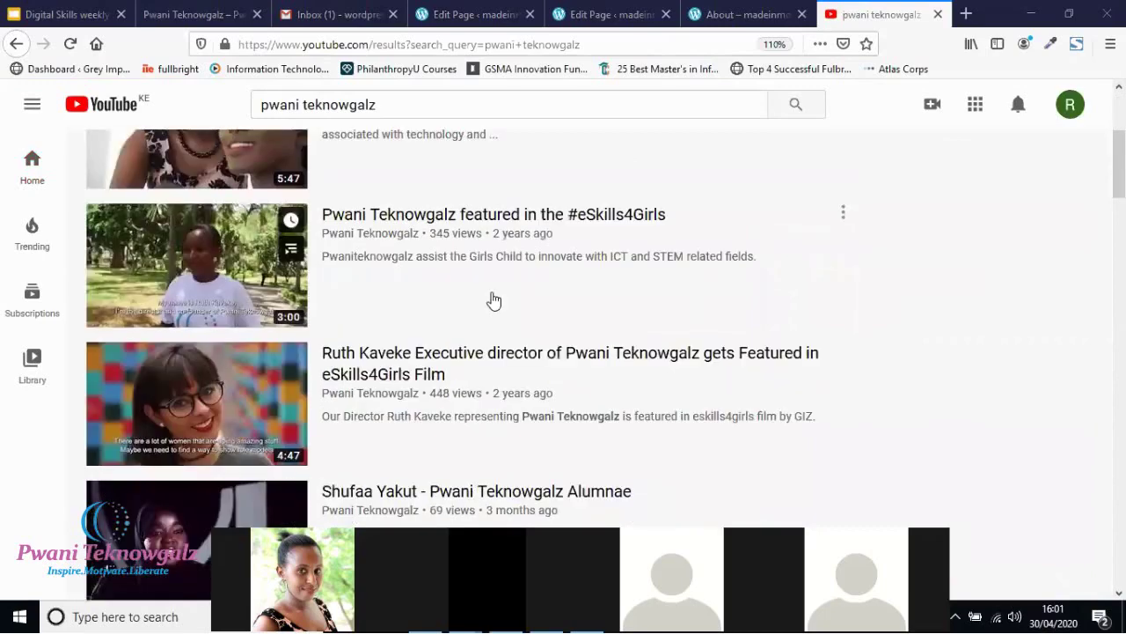
{"action": "scroll", "coordinate": [415, 361], "scroll_direction": "down", "scroll_amount": 2}
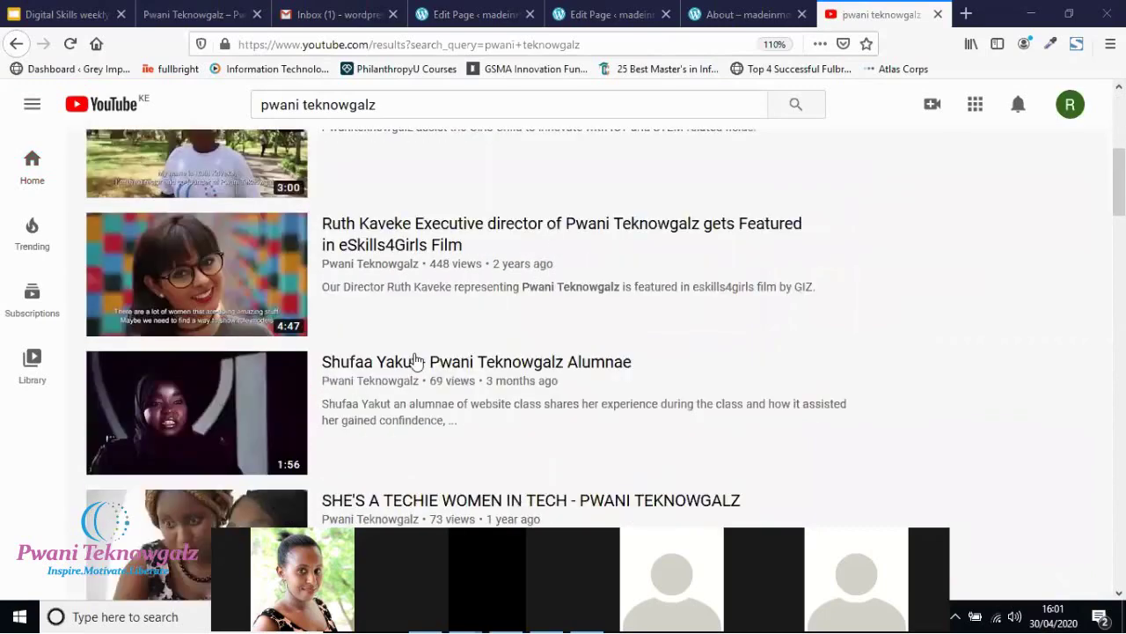
{"action": "left_click", "coordinate": [415, 361]}
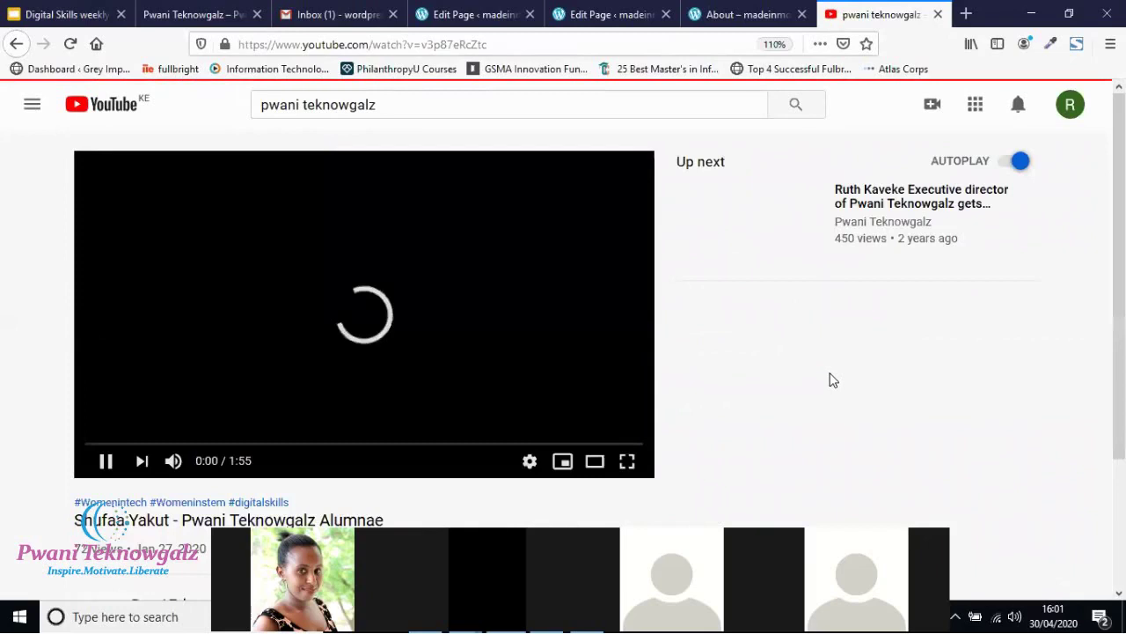
Copy the iframe embed code of the alumnae video from its share options.
{"action": "scroll", "coordinate": [598, 506], "scroll_direction": "down", "scroll_amount": 1}
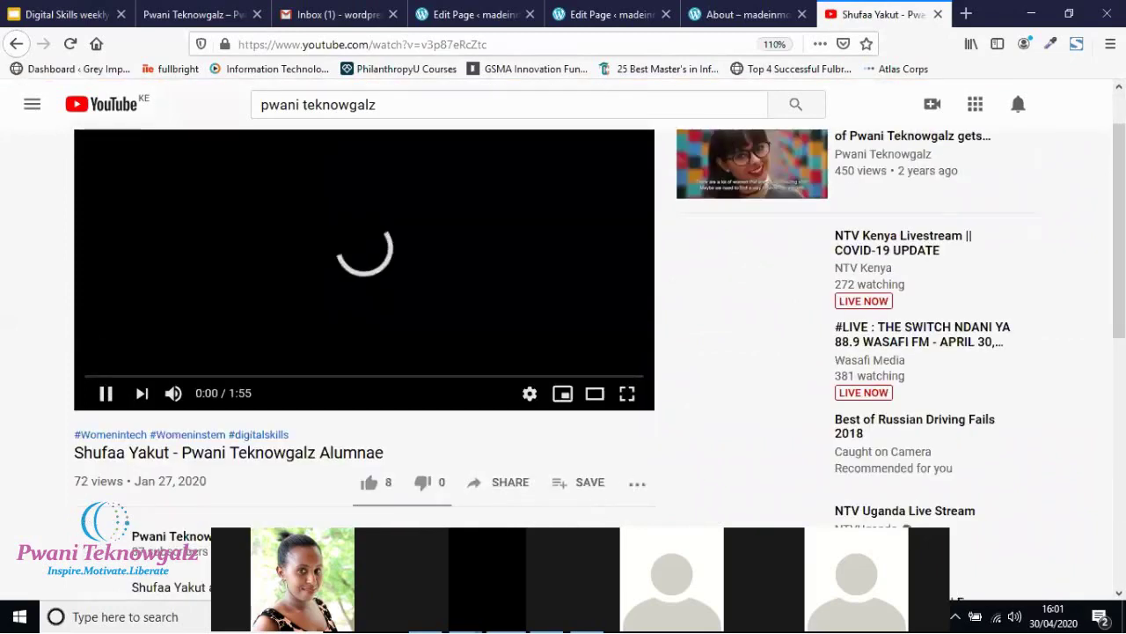
{"action": "scroll", "coordinate": [636, 440], "scroll_direction": "down", "scroll_amount": 1}
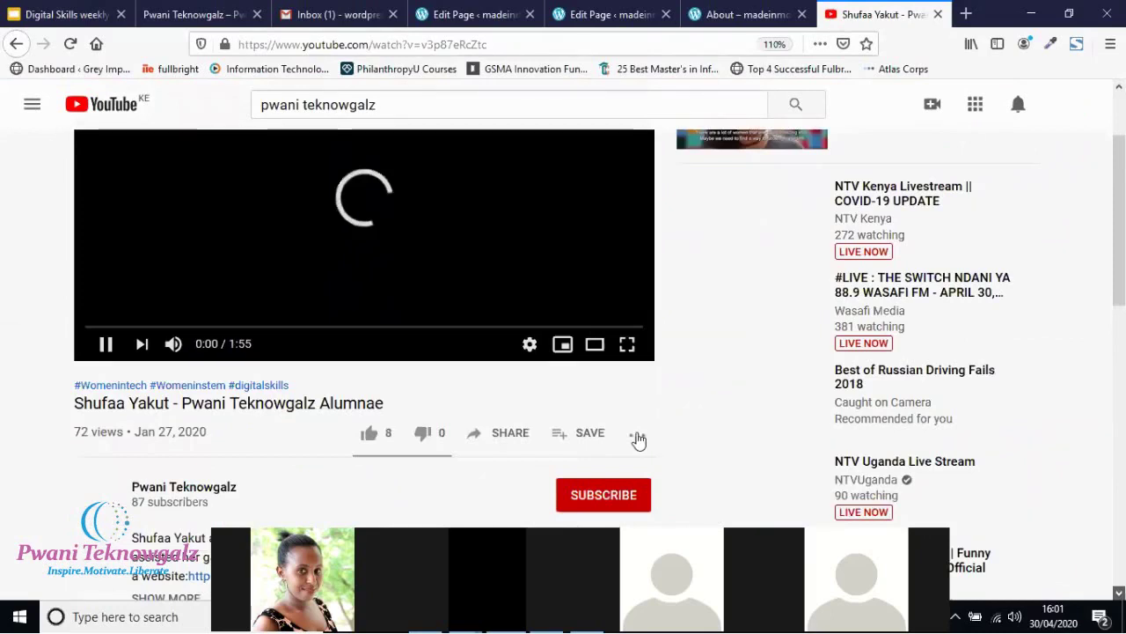
{"action": "scroll", "coordinate": [633, 394], "scroll_direction": "down", "scroll_amount": 1}
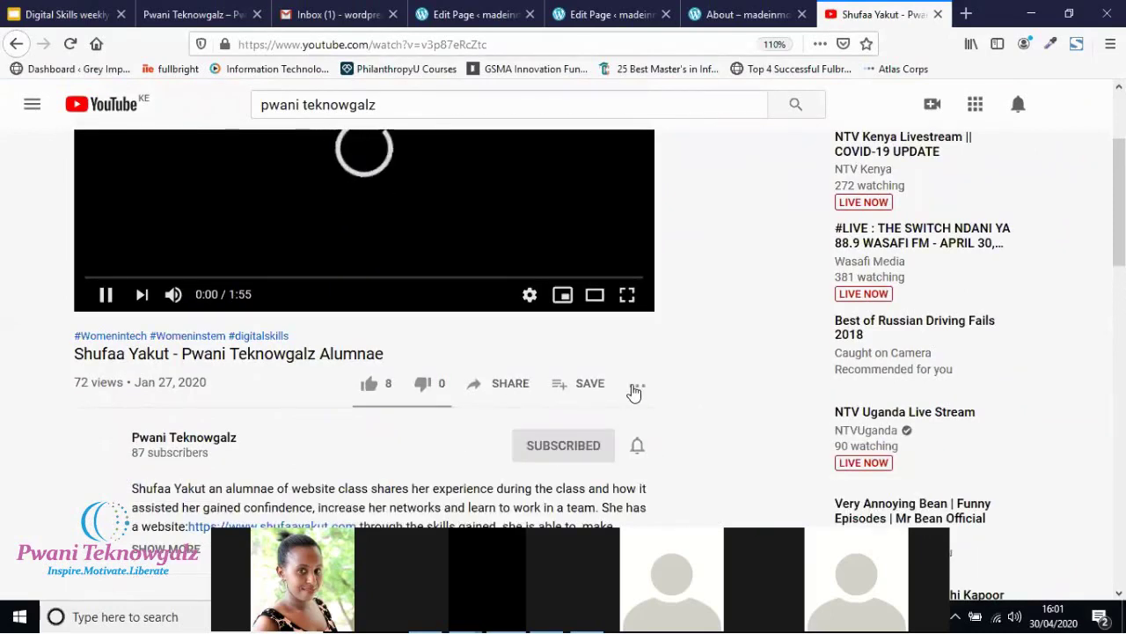
{"action": "left_click", "coordinate": [636, 387]}
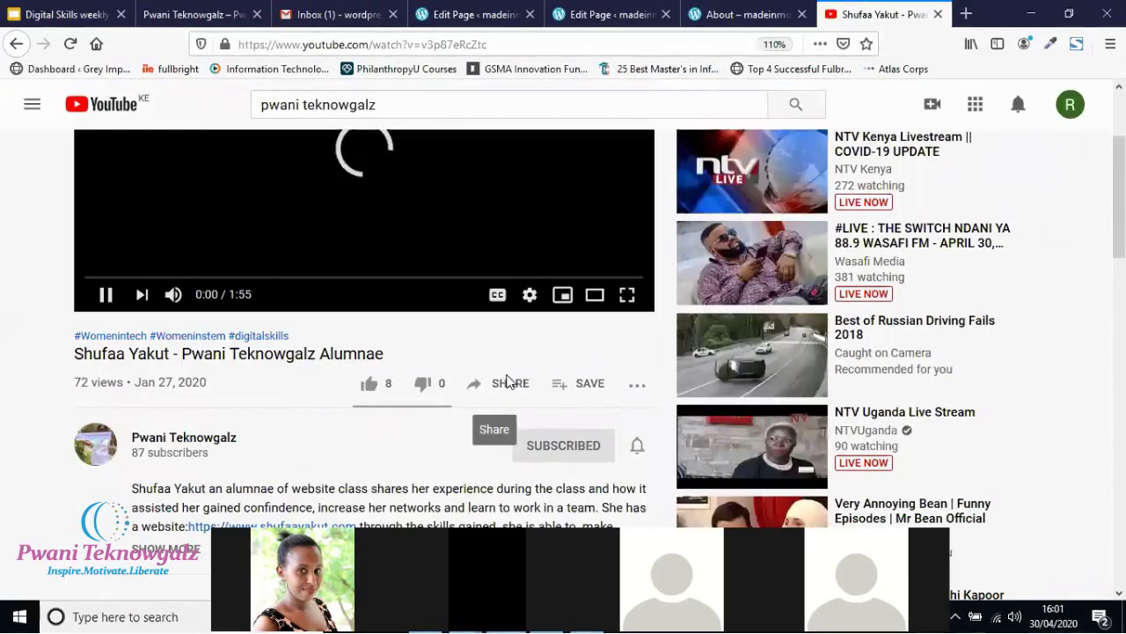
{"action": "left_click", "coordinate": [506, 382]}
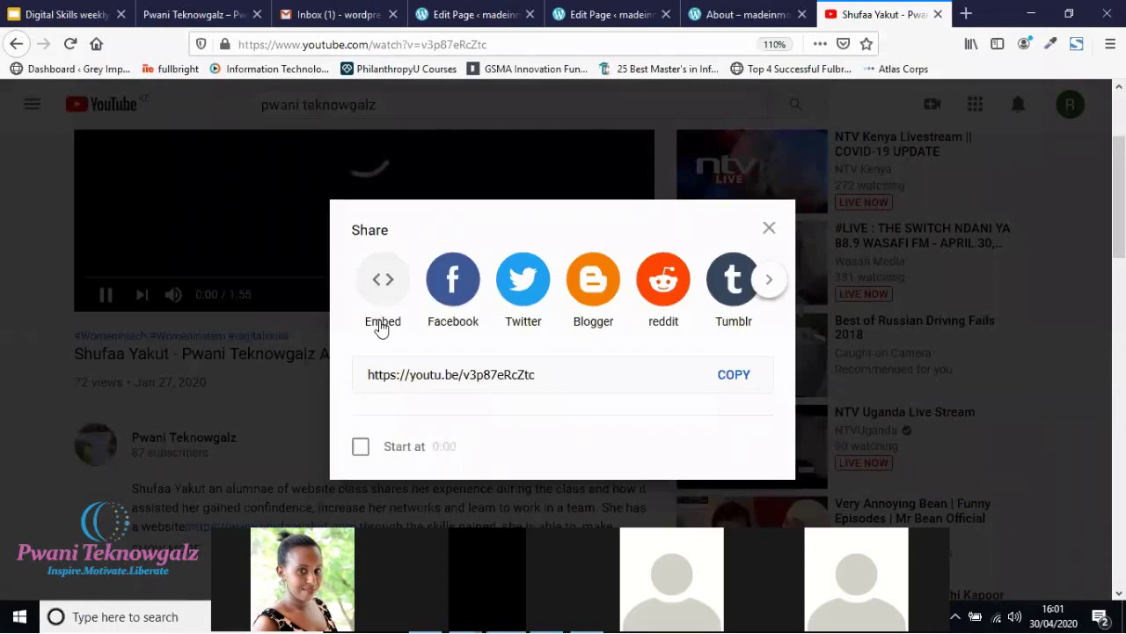
{"action": "left_click", "coordinate": [381, 324]}
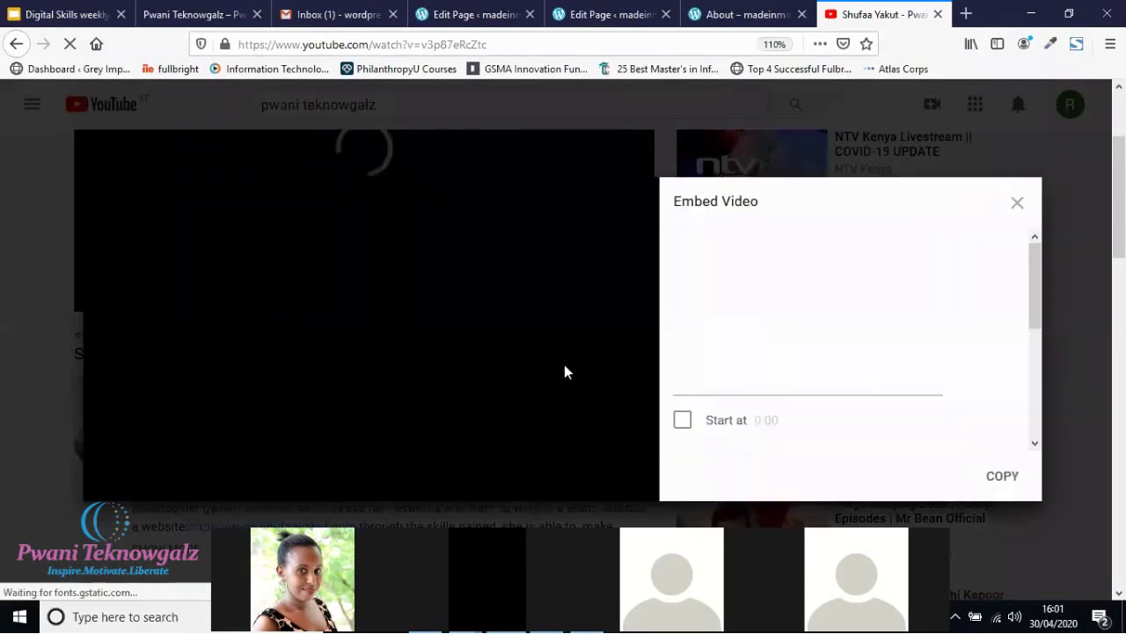
{"action": "left_click", "coordinate": [840, 365]}
{"action": "key", "text": "ctrl+c"}
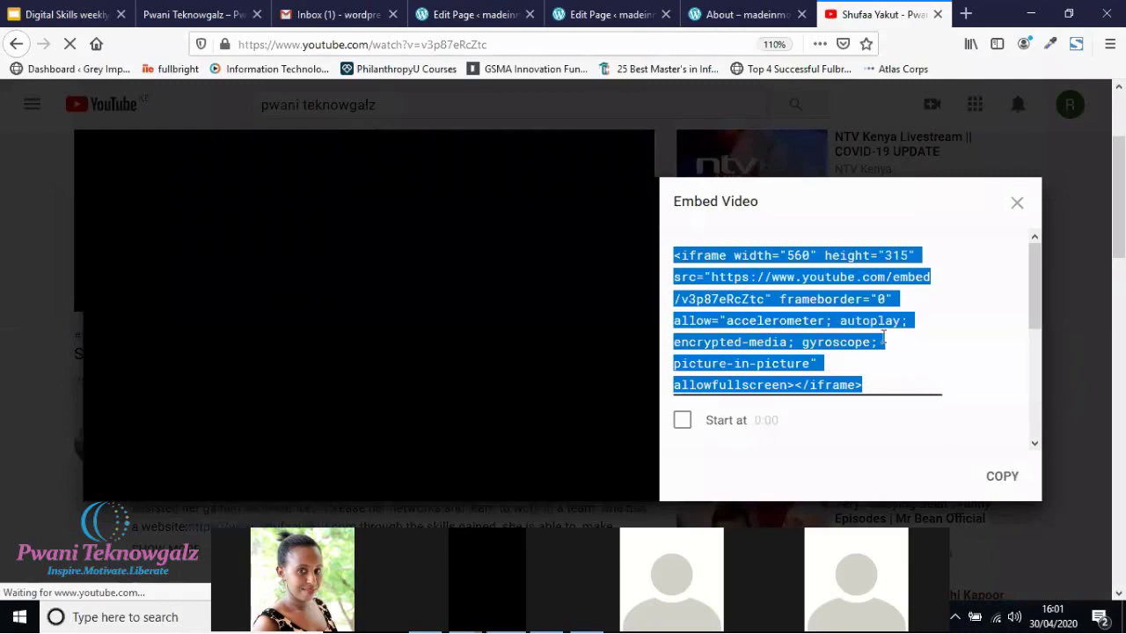
Paste the YouTube iframe code into the Custom HTML block in the Gallery page editor and preview the embedded video there.
{"action": "left_click", "coordinate": [607, 14]}
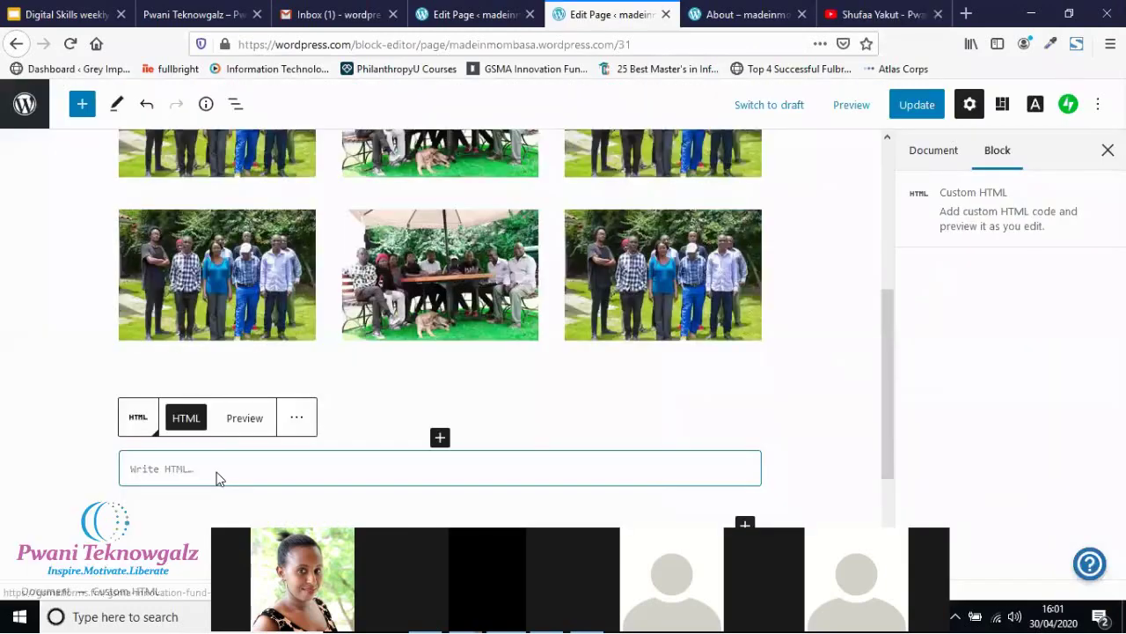
{"action": "left_click", "coordinate": [180, 461]}
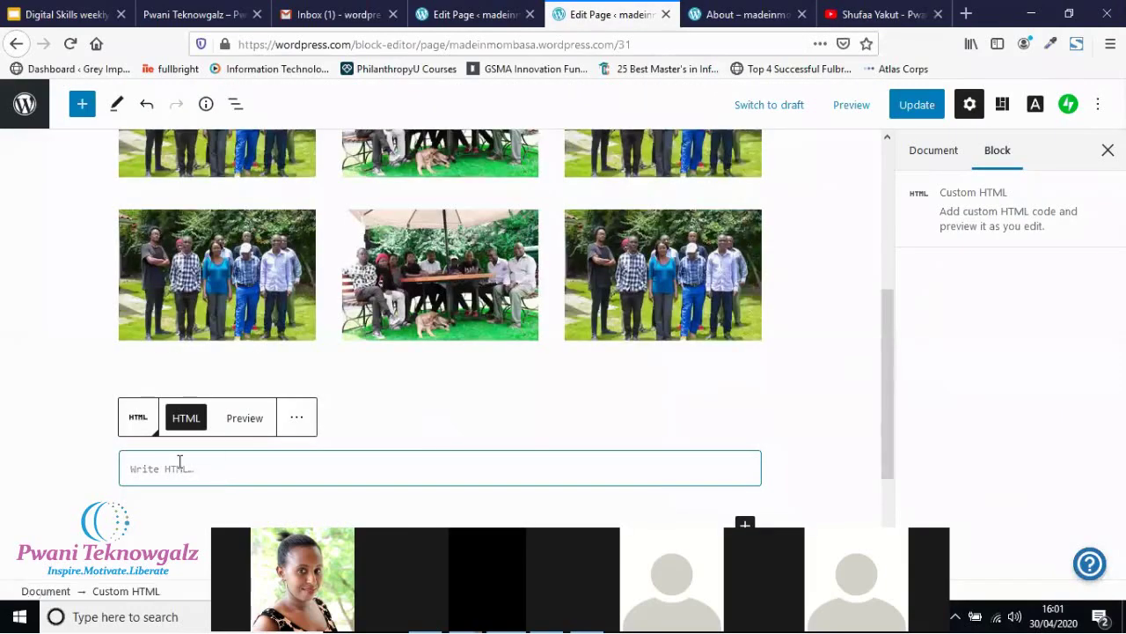
{"action": "key", "text": "ctrl+v"}
{"action": "left_click", "coordinate": [238, 426]}
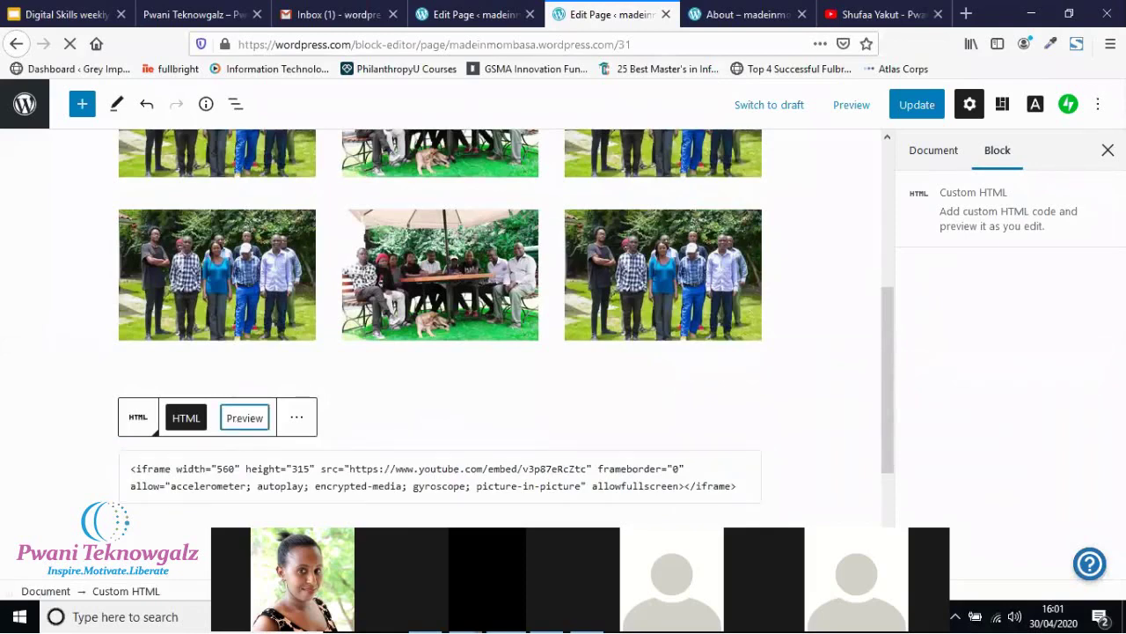
{"action": "scroll", "coordinate": [506, 298], "scroll_direction": "down", "scroll_amount": 1}
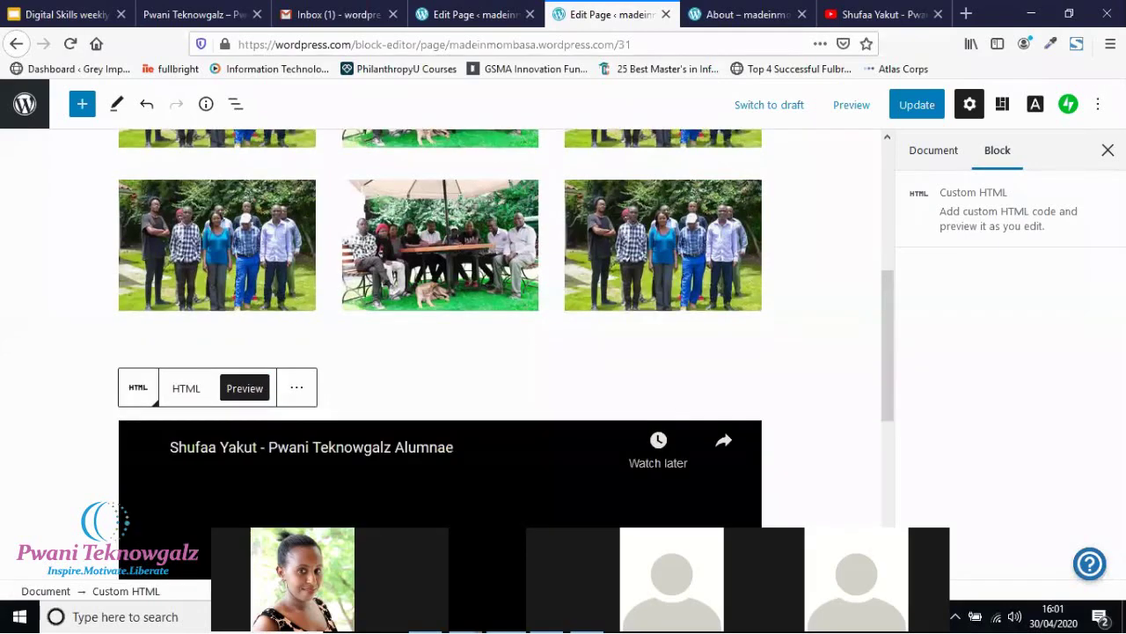
{"action": "scroll", "coordinate": [440, 308], "scroll_direction": "down", "scroll_amount": 3}
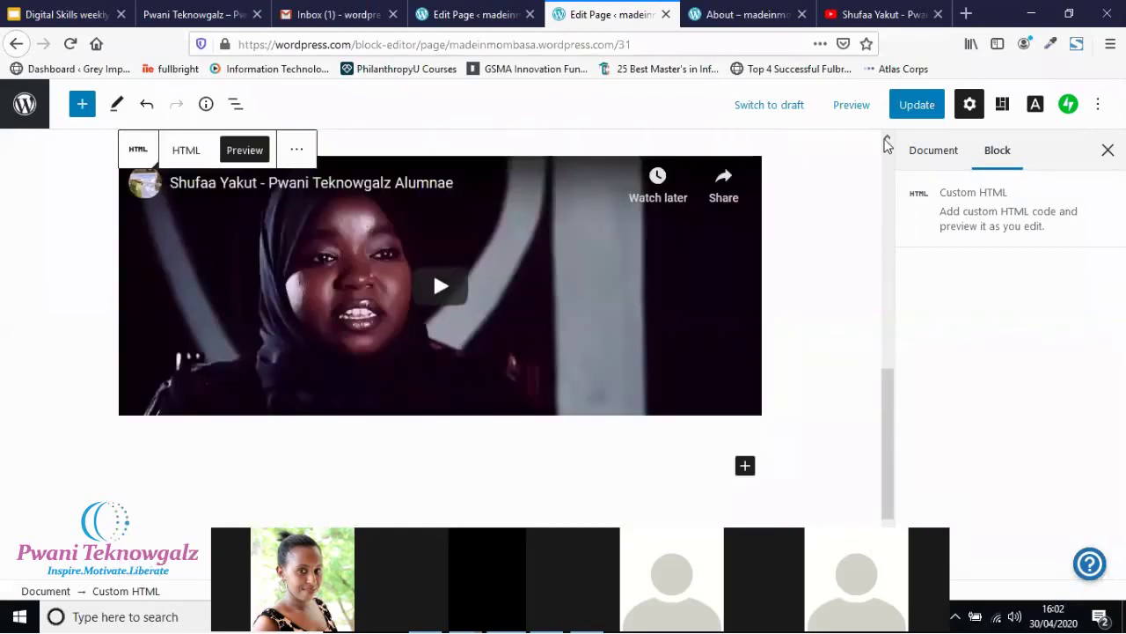
{"action": "scroll", "coordinate": [887, 144], "scroll_direction": "up", "scroll_amount": 2}
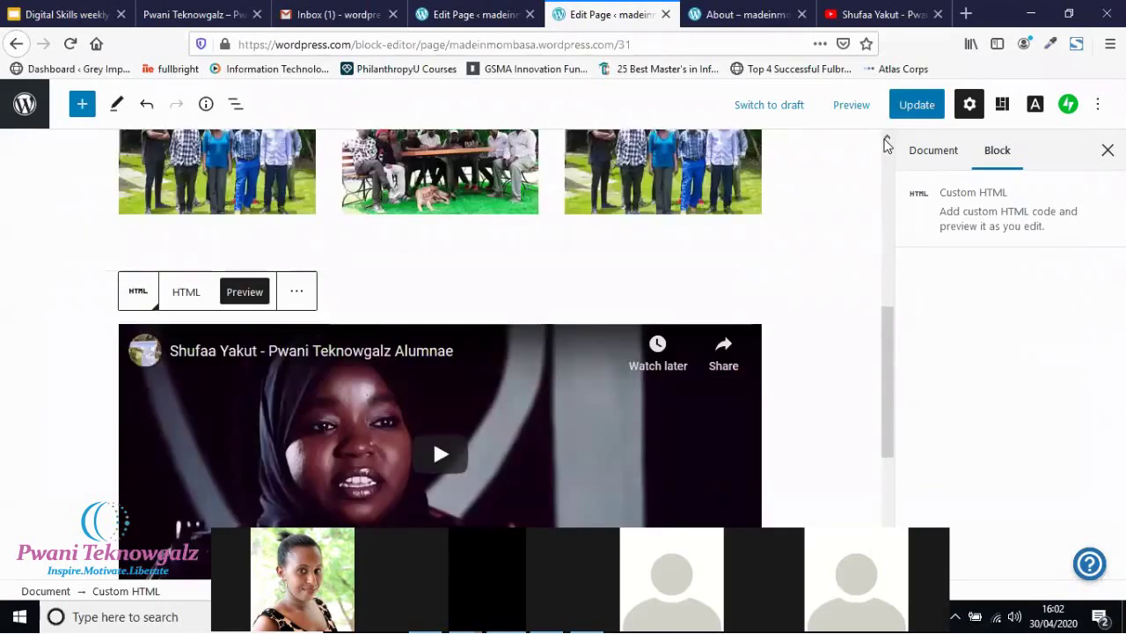
Update the Gallery page and check its preview in a new tab down to the "Check videos" section.
{"action": "key", "text": "ctrl+s"}
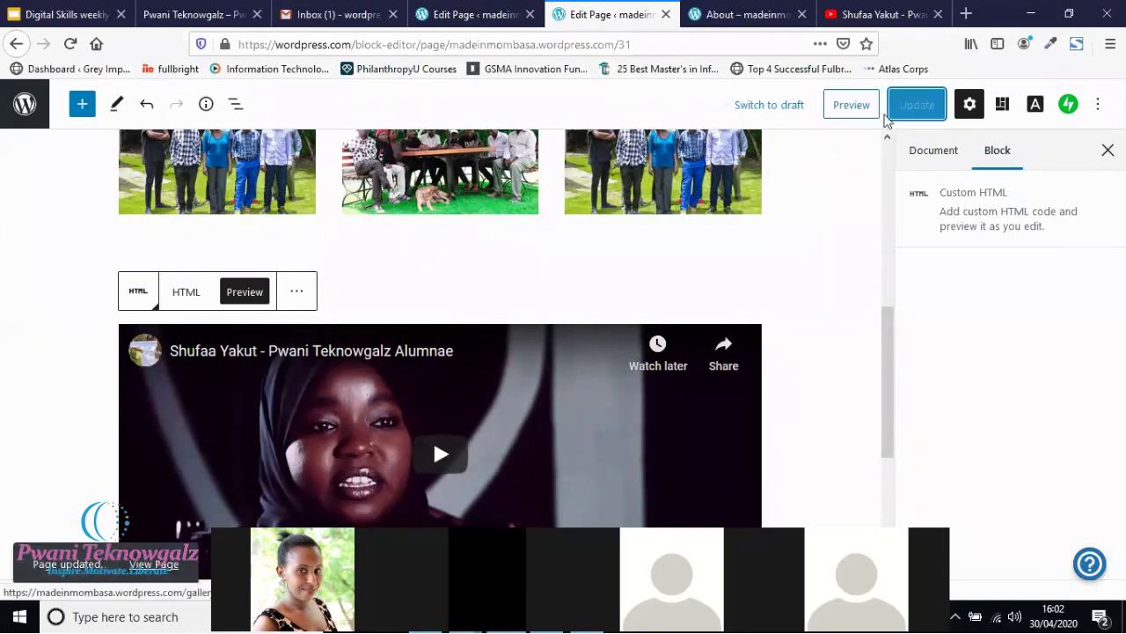
{"action": "right_click", "coordinate": [853, 106]}
{"action": "left_click", "coordinate": [896, 112]}
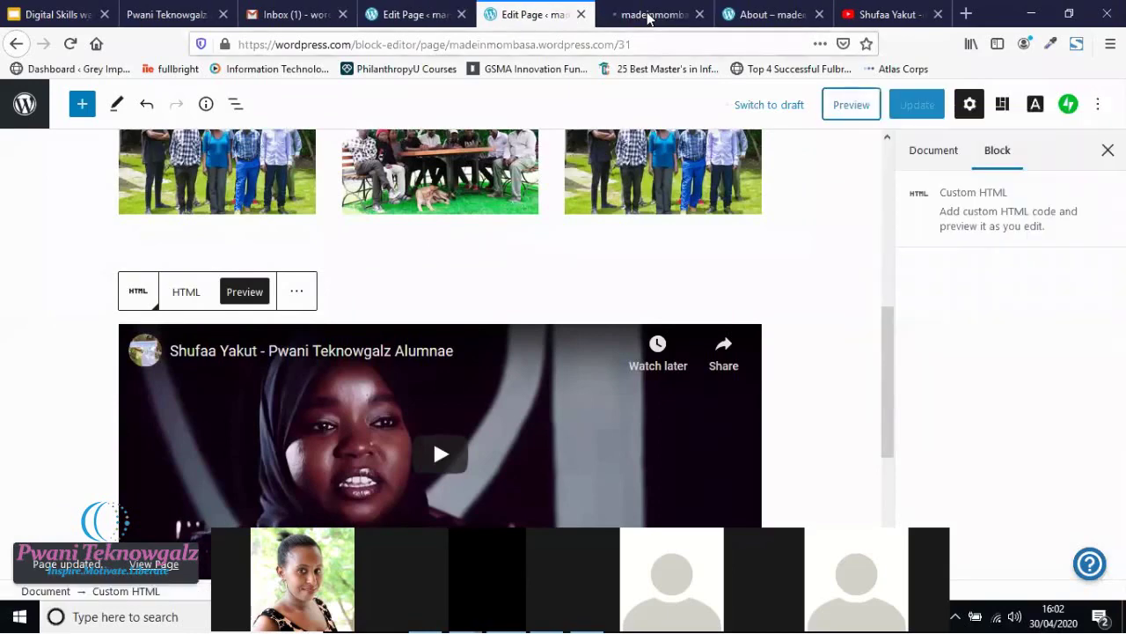
{"action": "left_click", "coordinate": [648, 18]}
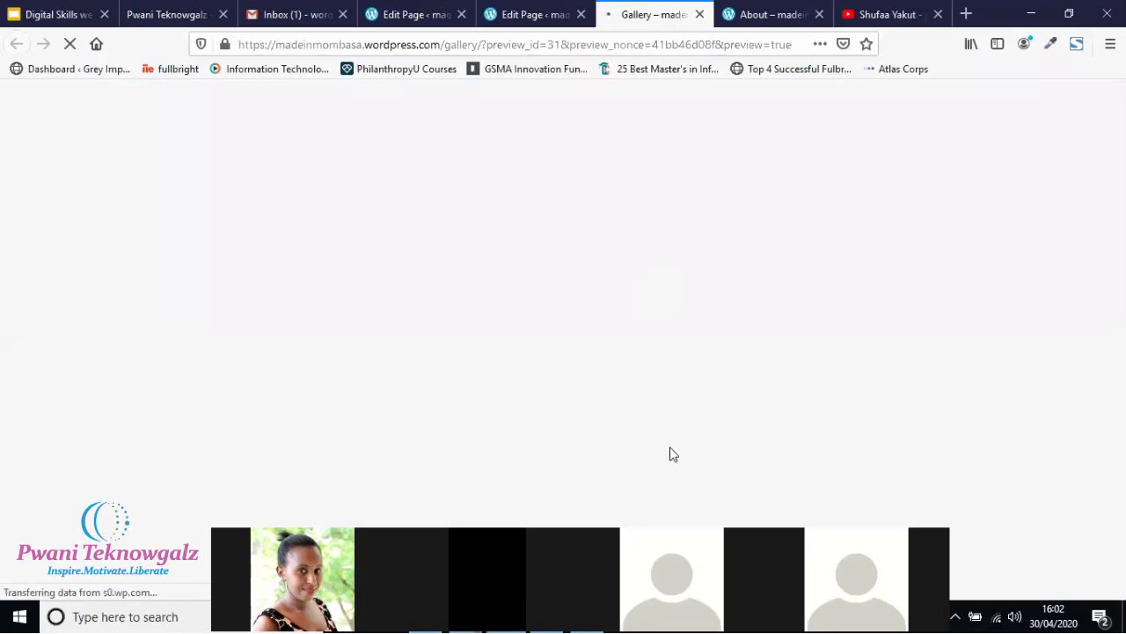
{"action": "scroll", "coordinate": [671, 454], "scroll_direction": "down", "scroll_amount": 2}
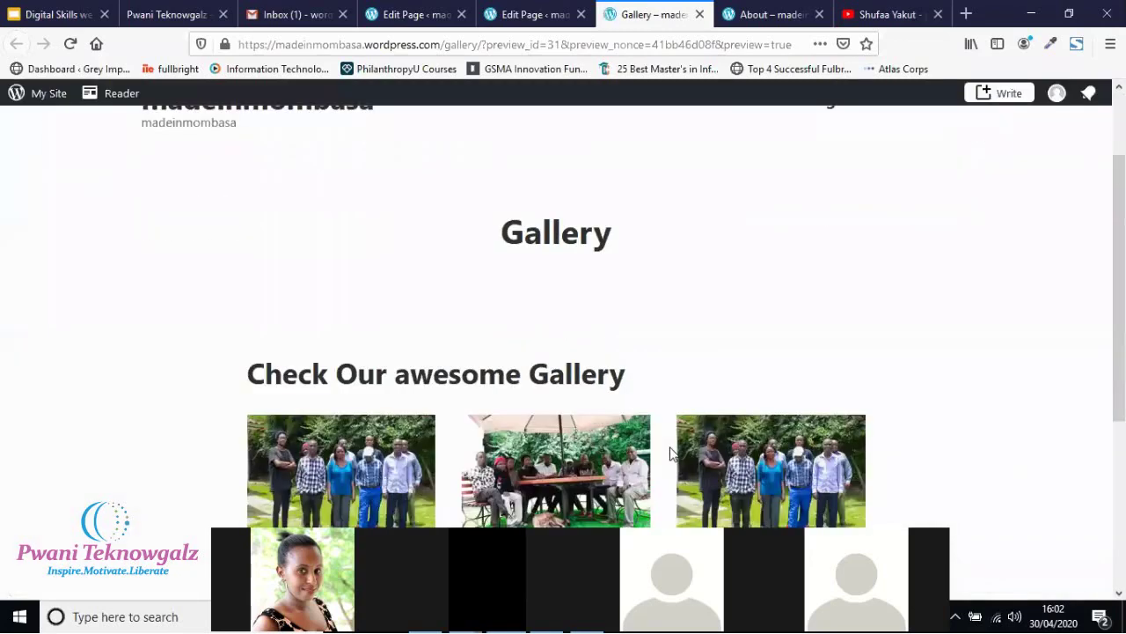
{"action": "scroll", "coordinate": [671, 454], "scroll_direction": "up", "scroll_amount": 1}
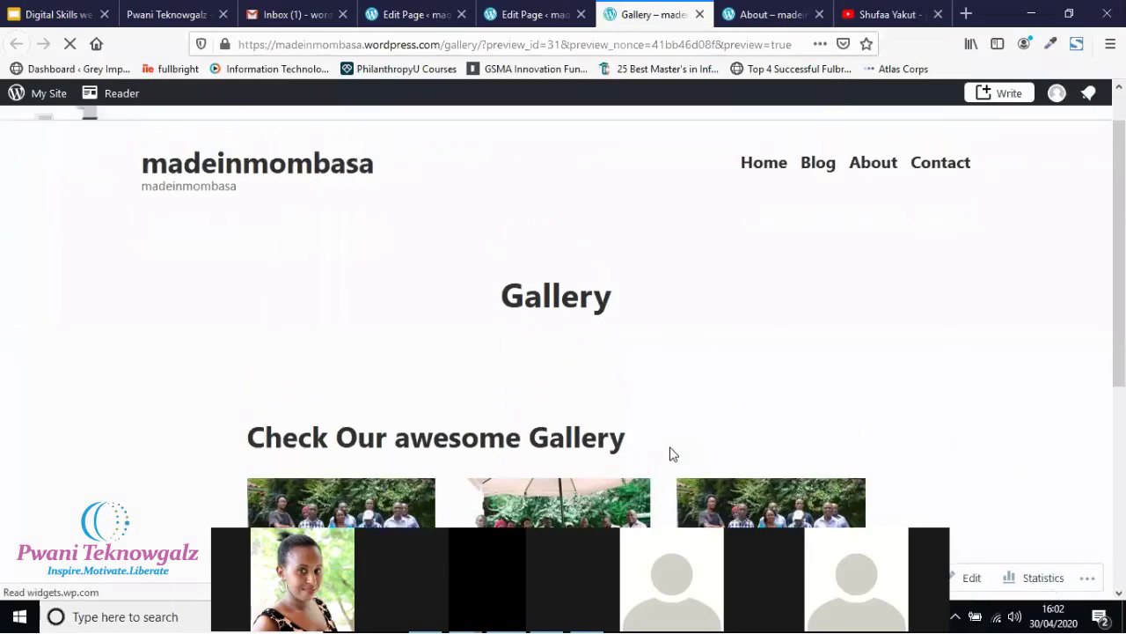
{"action": "scroll", "coordinate": [671, 454], "scroll_direction": "down", "scroll_amount": 3}
{"action": "scroll", "coordinate": [670, 454], "scroll_direction": "down", "scroll_amount": 3}
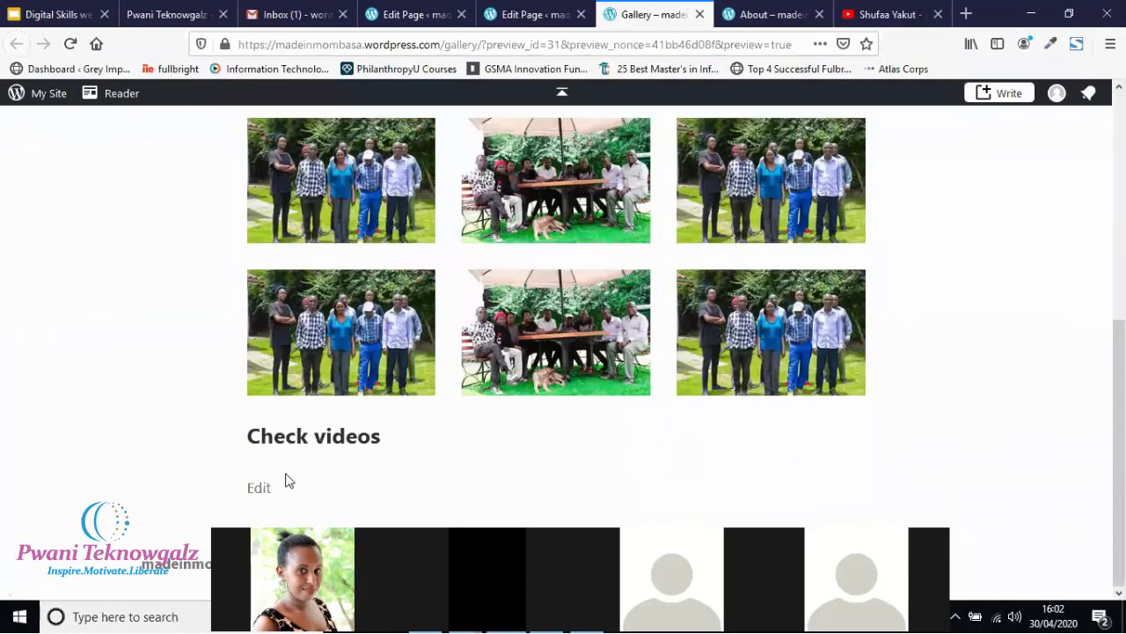
Return to the Gallery page editor and check the Custom HTML block's embed code and its video preview.
{"action": "left_click", "coordinate": [533, 16]}
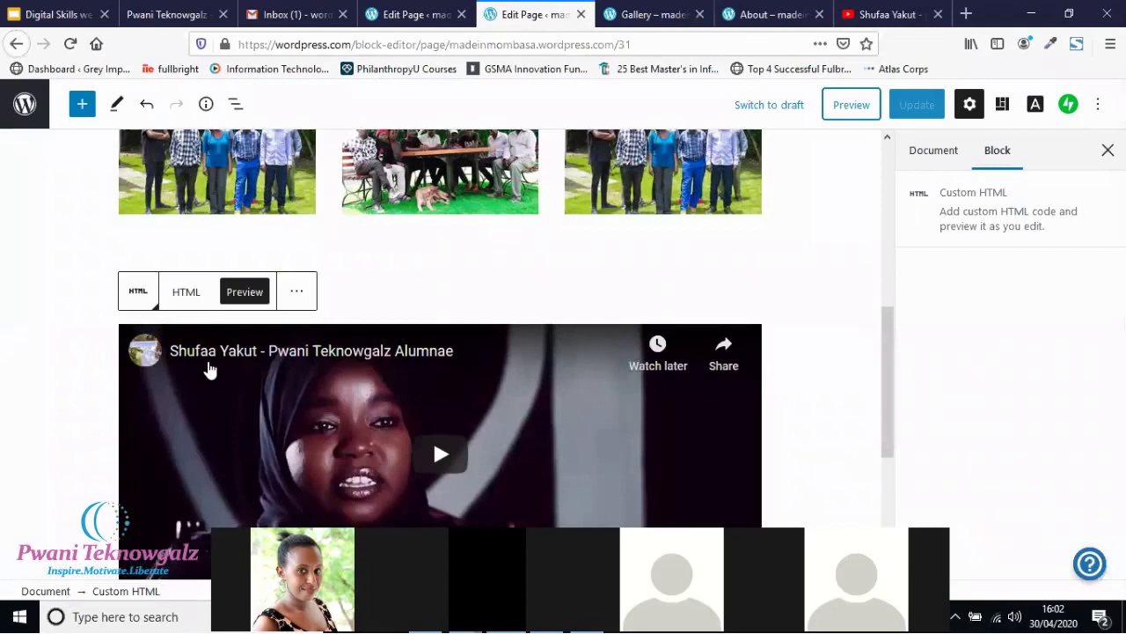
{"action": "mouse_move", "coordinate": [185, 301]}
{"action": "left_click", "coordinate": [185, 297]}
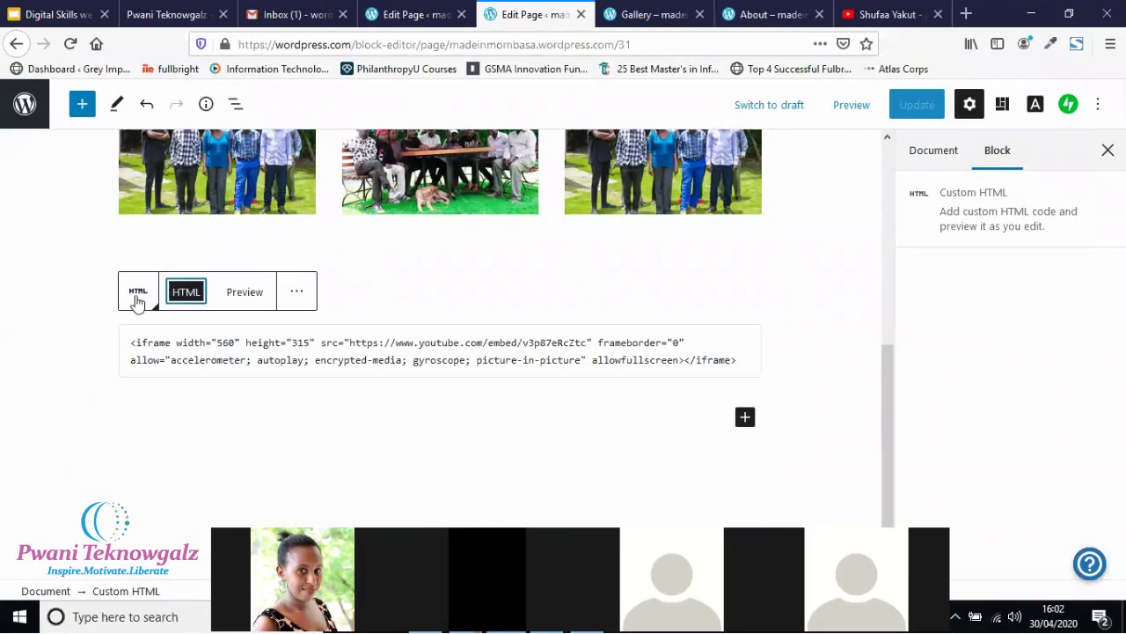
{"action": "left_click", "coordinate": [227, 295]}
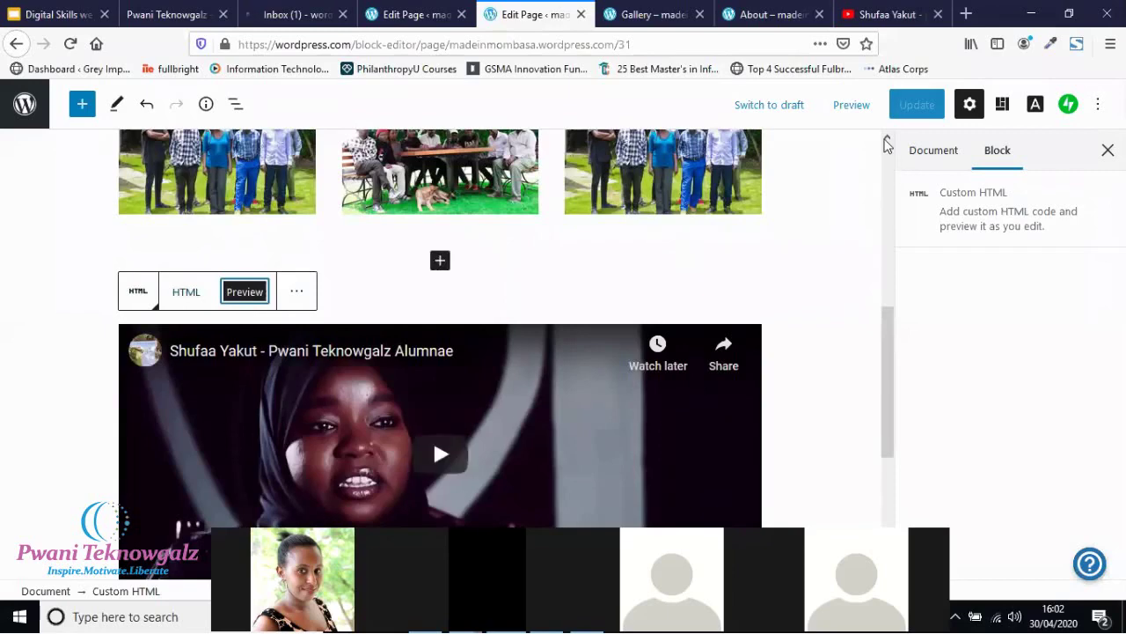
Switch back to the Gallery page preview and reload it to check the video section.
{"action": "scroll", "coordinate": [886, 144], "scroll_direction": "up", "scroll_amount": 5}
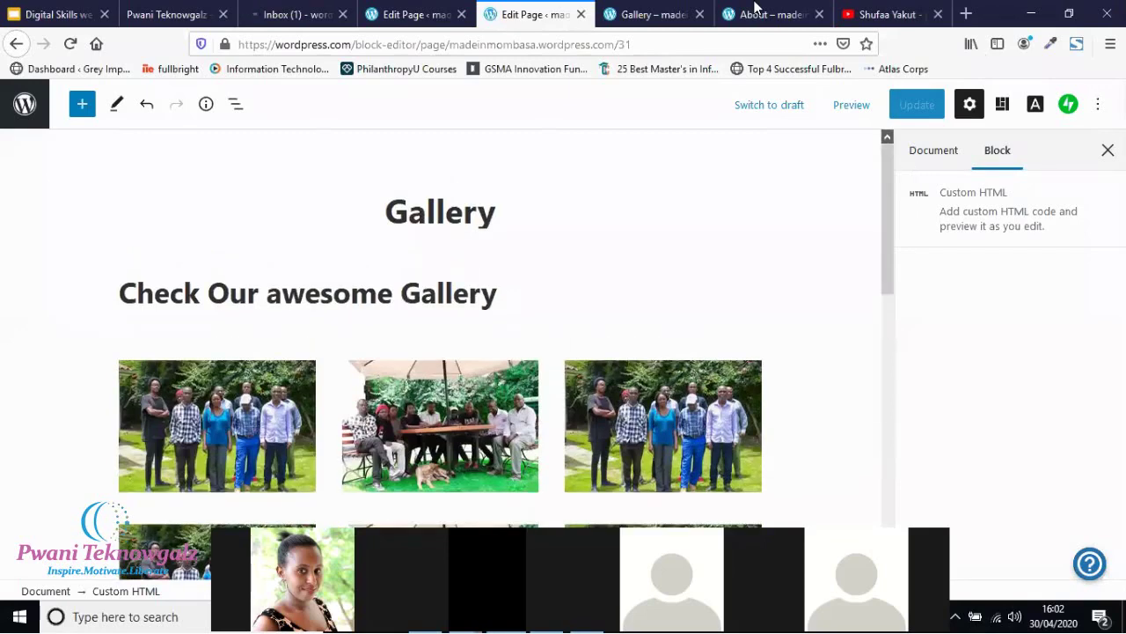
{"action": "left_click", "coordinate": [656, 17]}
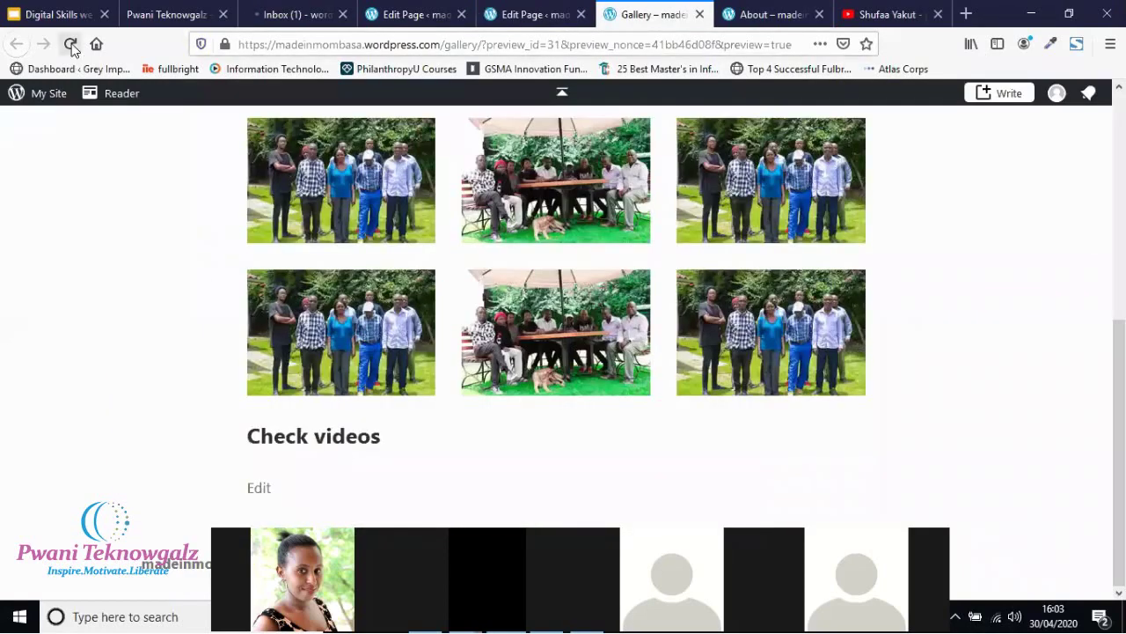
{"action": "left_click", "coordinate": [70, 44]}
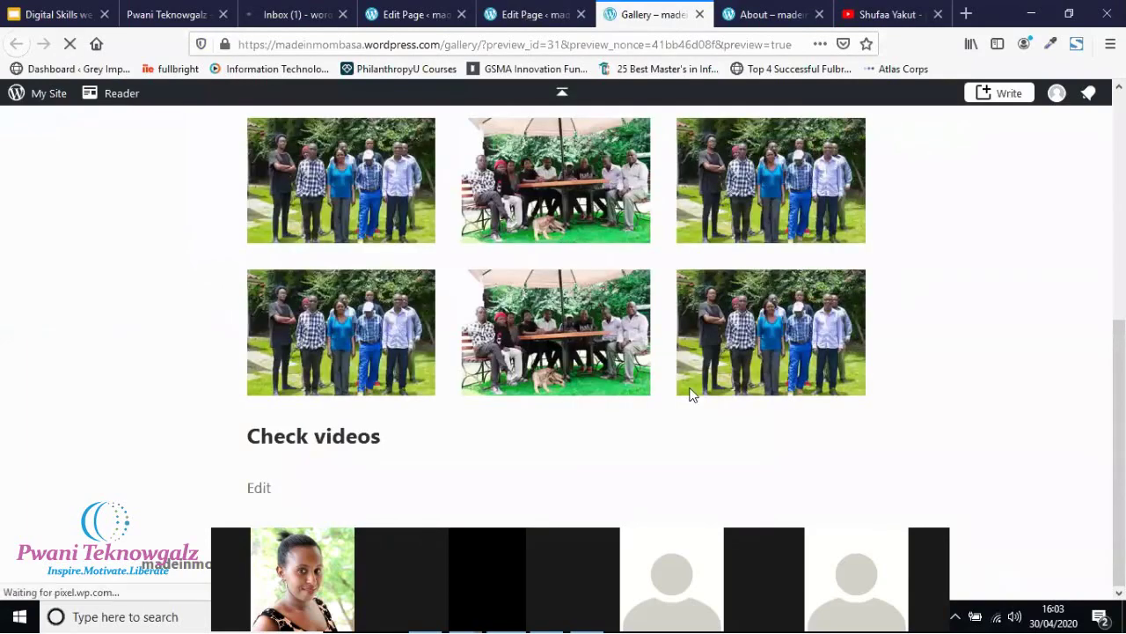
Return to the Gallery page editor, check the embedded video under "Check videos" and show the Custom HTML block's code.
{"action": "key", "text": "ctrl+shift+Tab"}
{"action": "scroll", "coordinate": [690, 397], "scroll_direction": "down", "scroll_amount": 3}
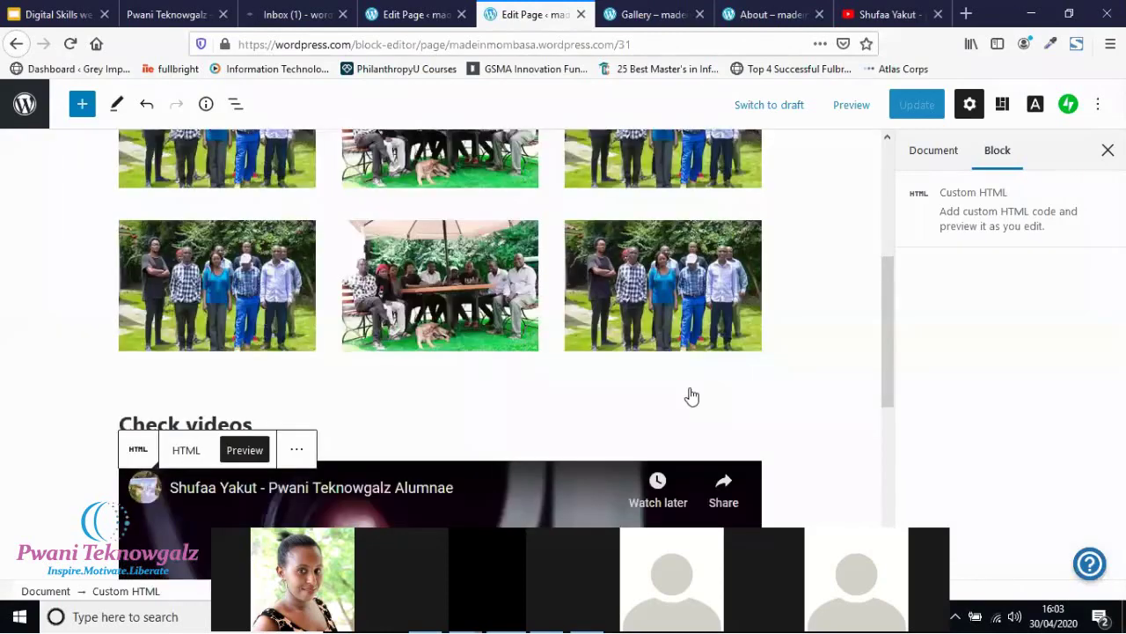
{"action": "scroll", "coordinate": [371, 525], "scroll_direction": "down", "scroll_amount": 1}
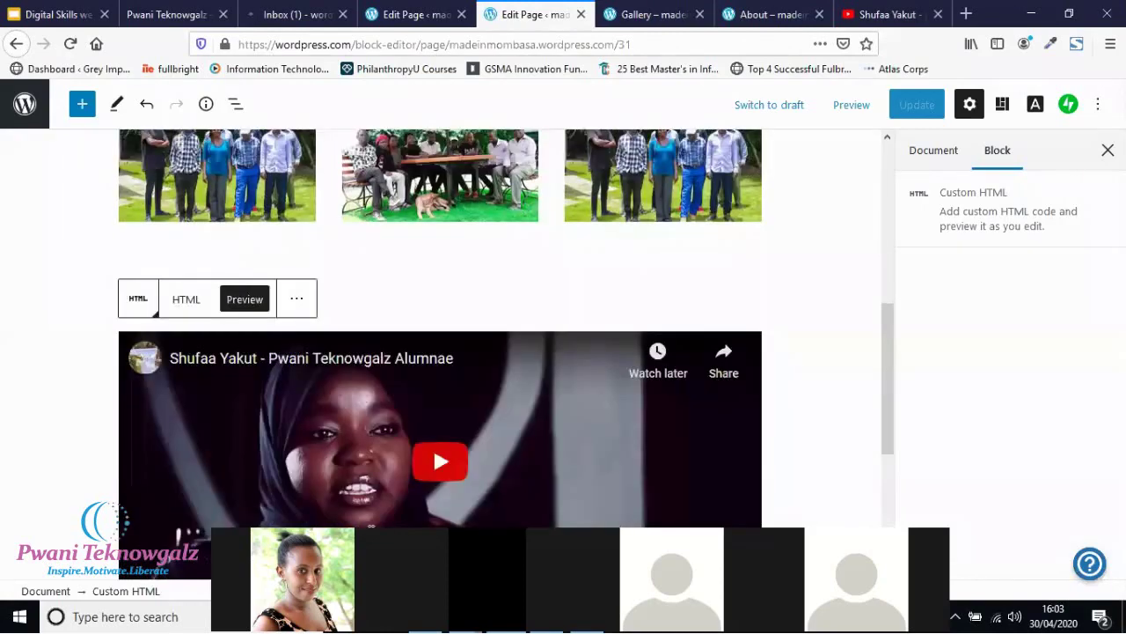
{"action": "scroll", "coordinate": [371, 526], "scroll_direction": "down", "scroll_amount": 2}
{"action": "scroll", "coordinate": [661, 270], "scroll_direction": "up", "scroll_amount": 1}
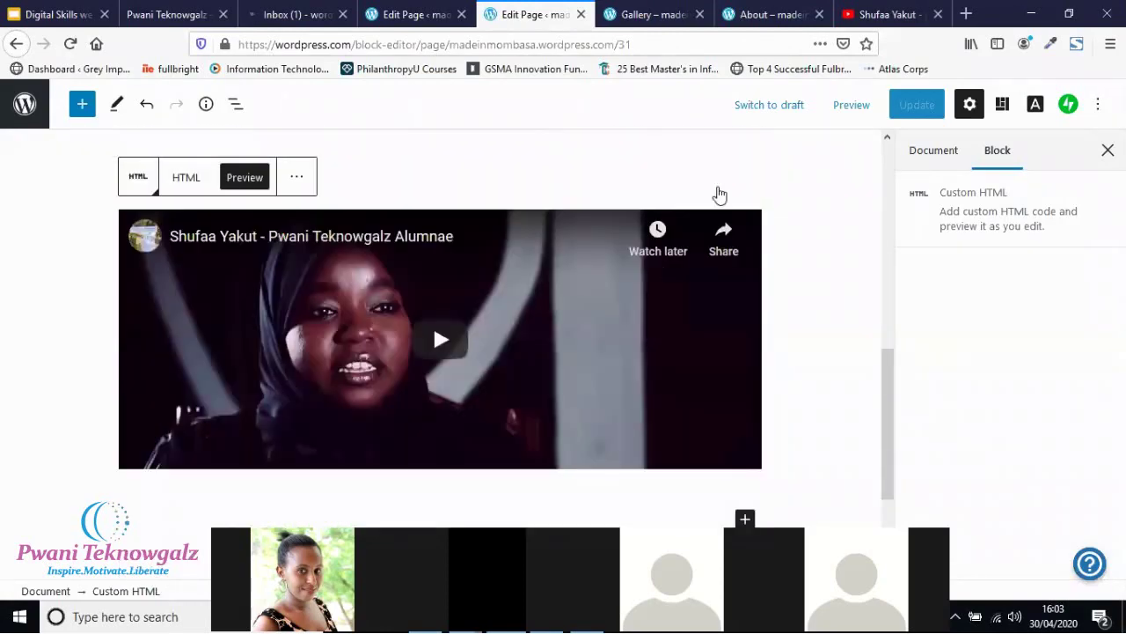
{"action": "left_click", "coordinate": [185, 180]}
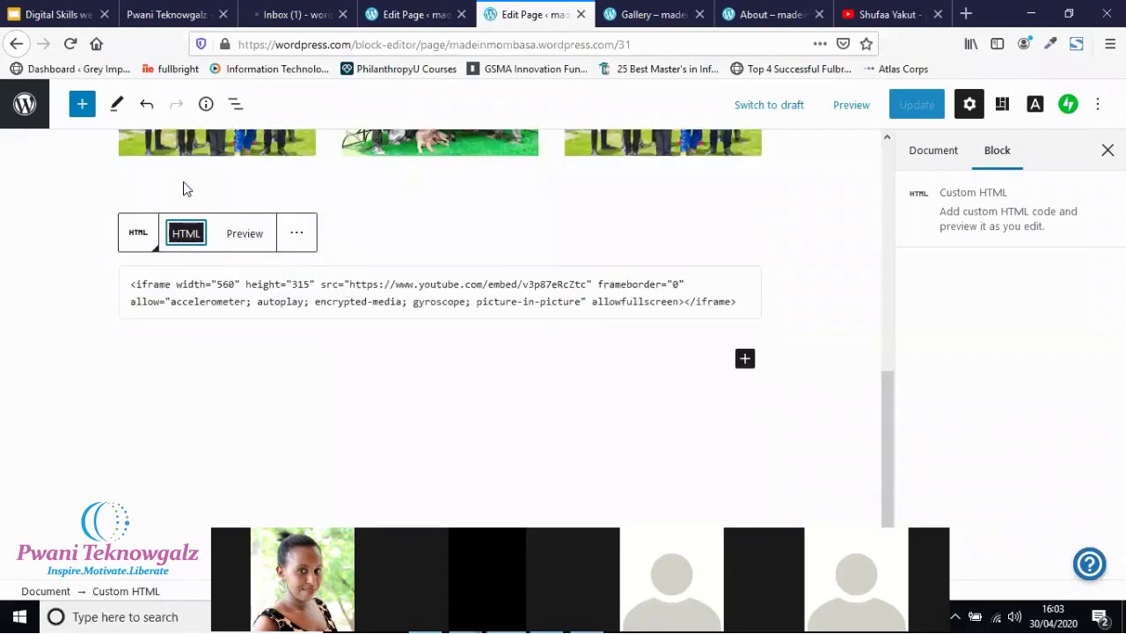
Open the Gallery page's preview inside the editor and check the embedded video under "Check videos".
{"action": "left_click", "coordinate": [887, 139]}
{"action": "left_click", "coordinate": [887, 139]}
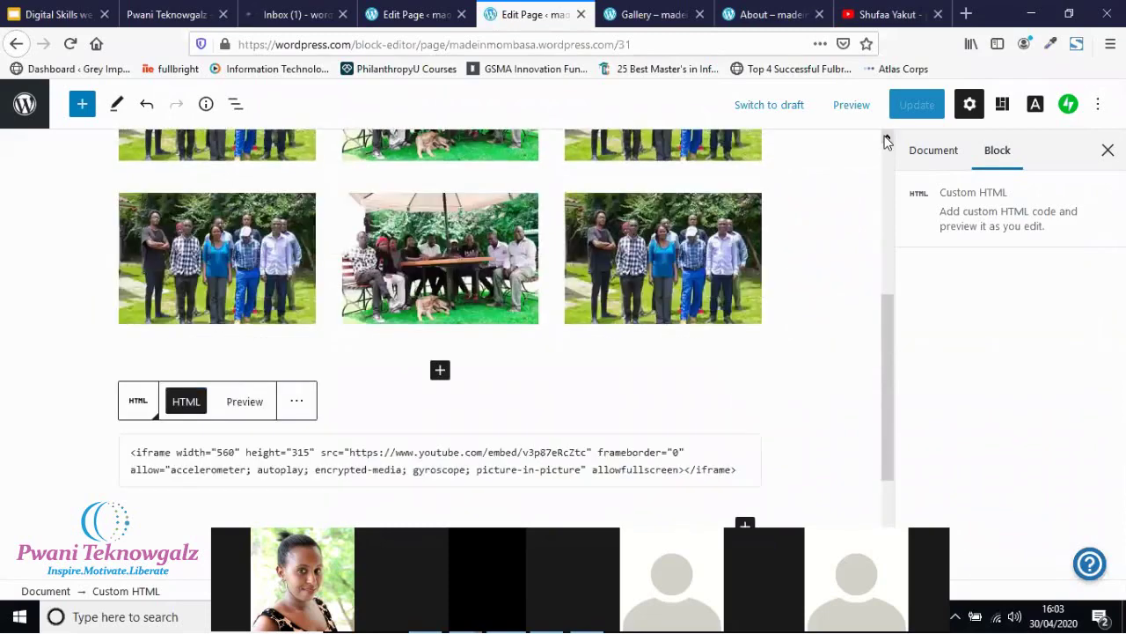
{"action": "left_click", "coordinate": [887, 139]}
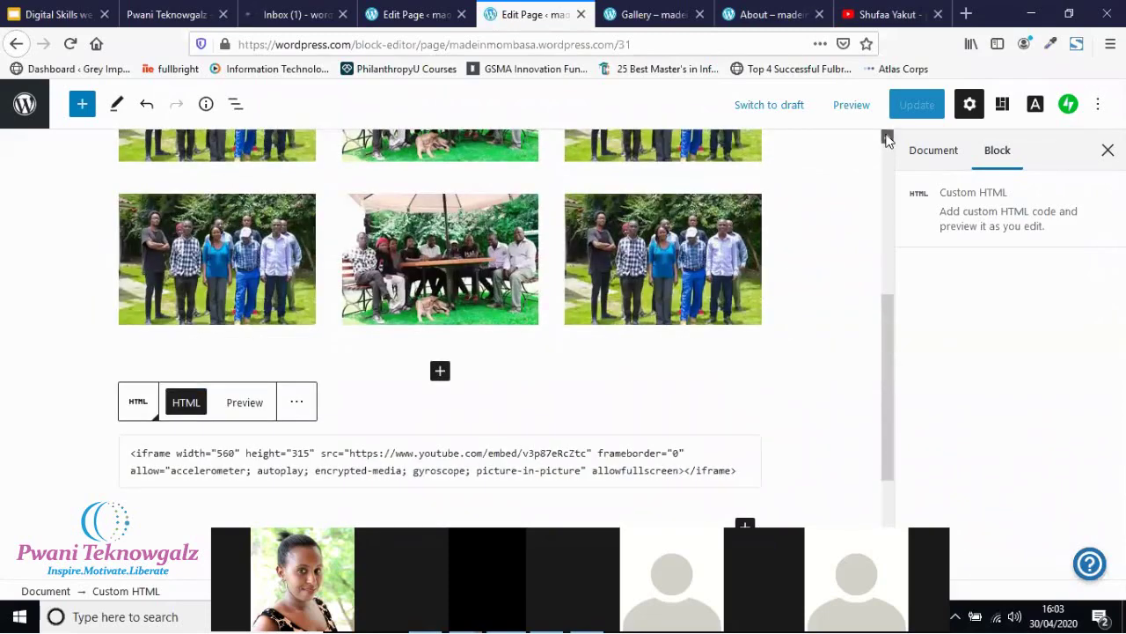
{"action": "left_click", "coordinate": [887, 139]}
{"action": "key", "text": "Tab"}
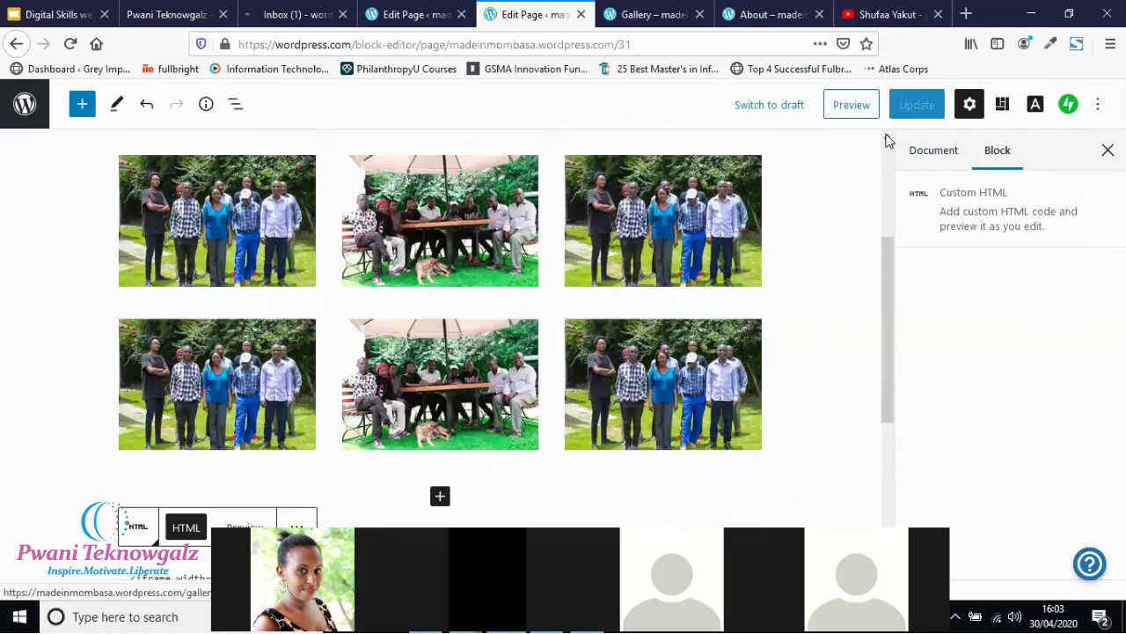
{"action": "key", "text": "Return"}
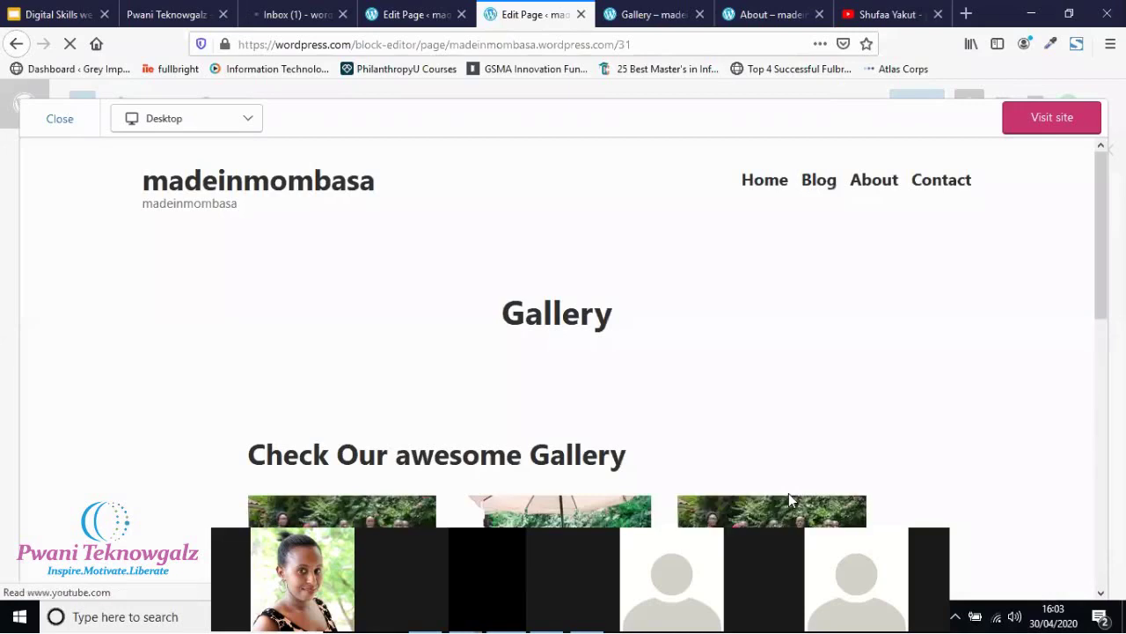
{"action": "scroll", "coordinate": [789, 499], "scroll_direction": "down", "scroll_amount": 5}
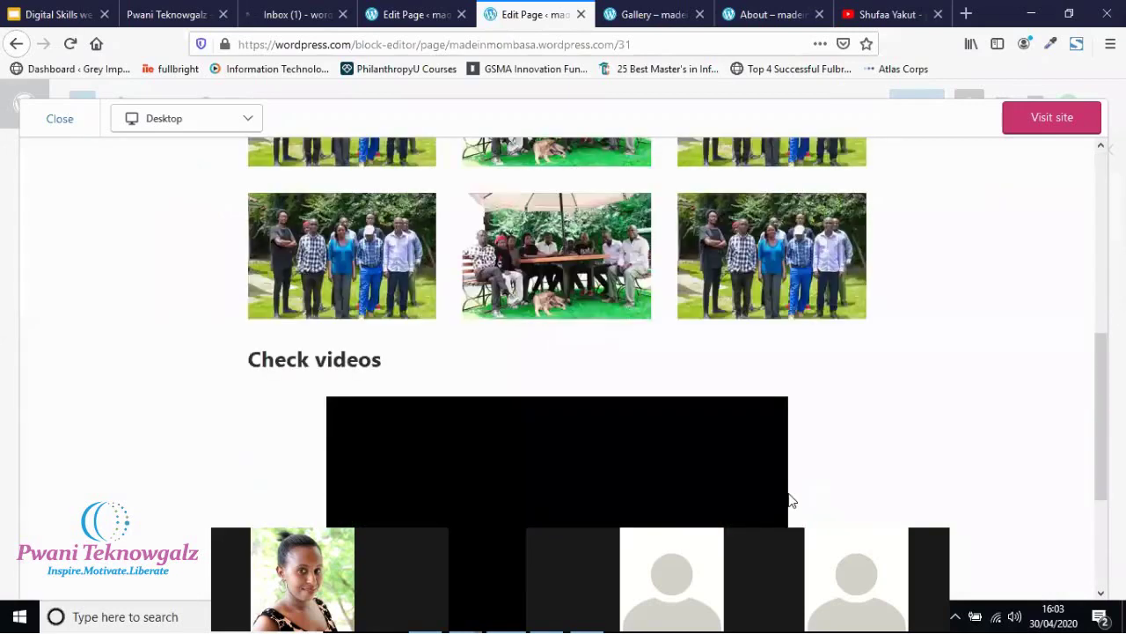
{"action": "scroll", "coordinate": [790, 500], "scroll_direction": "down", "scroll_amount": 2}
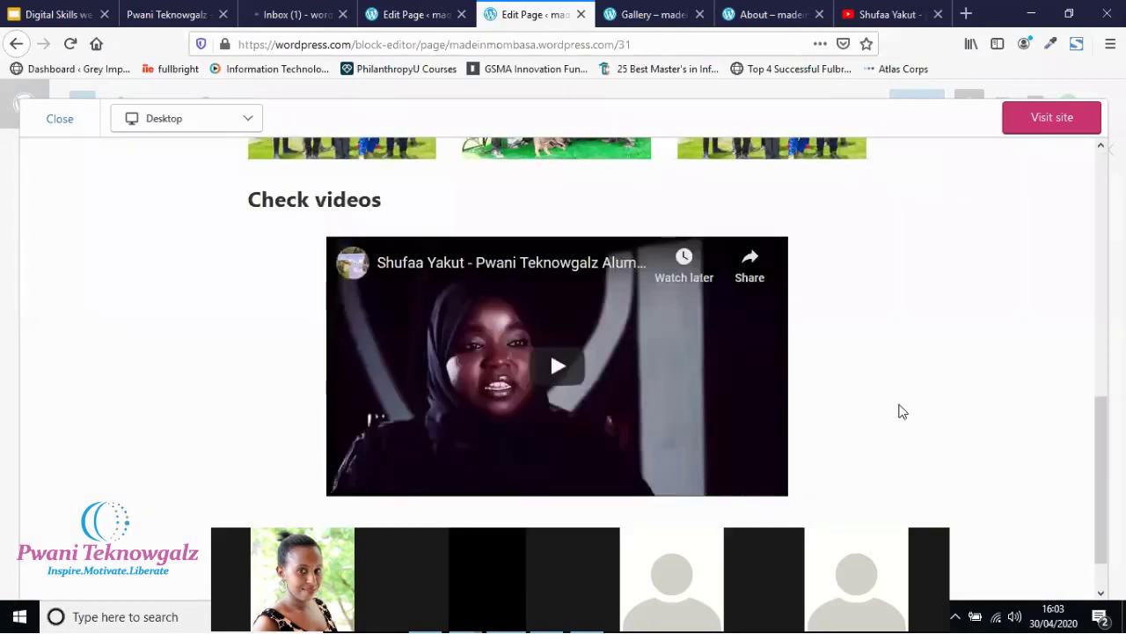
Review the image columns and the embedded video once more in the Gallery preview, and close the preview.
{"action": "scroll", "coordinate": [907, 425], "scroll_direction": "up", "scroll_amount": 3}
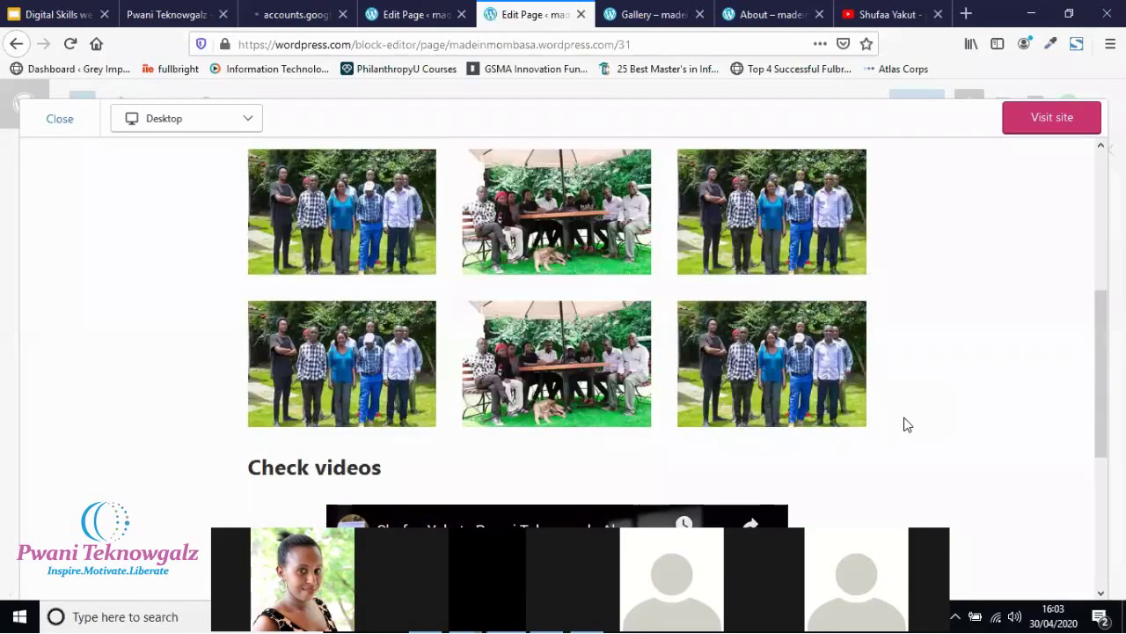
{"action": "scroll", "coordinate": [907, 425], "scroll_direction": "up", "scroll_amount": 1}
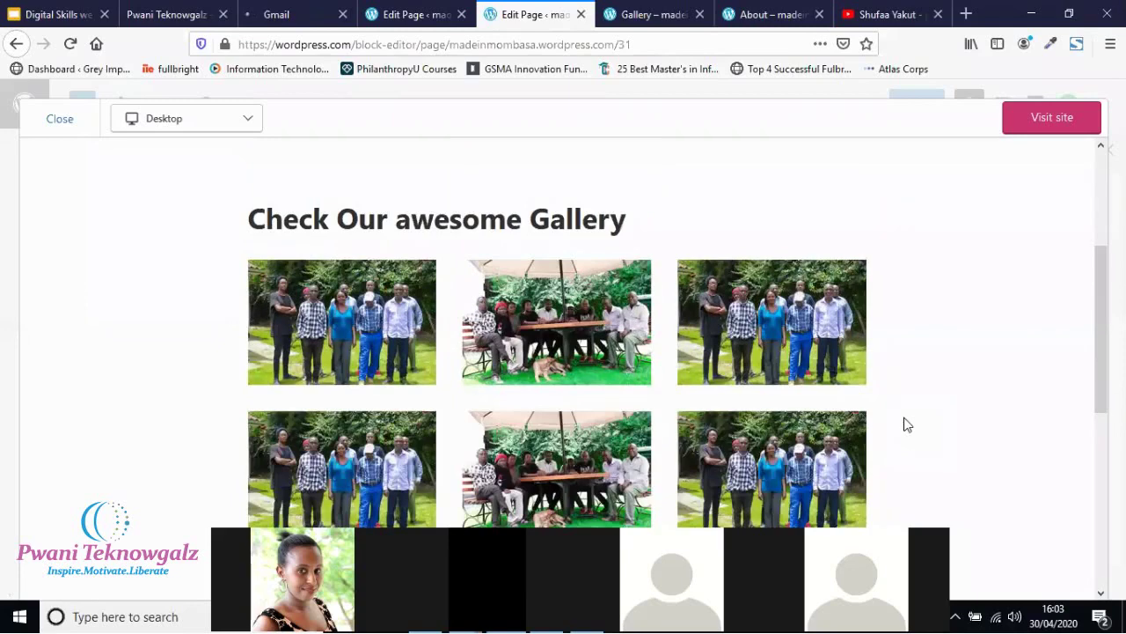
{"action": "scroll", "coordinate": [563, 352], "scroll_direction": "down", "scroll_amount": 1}
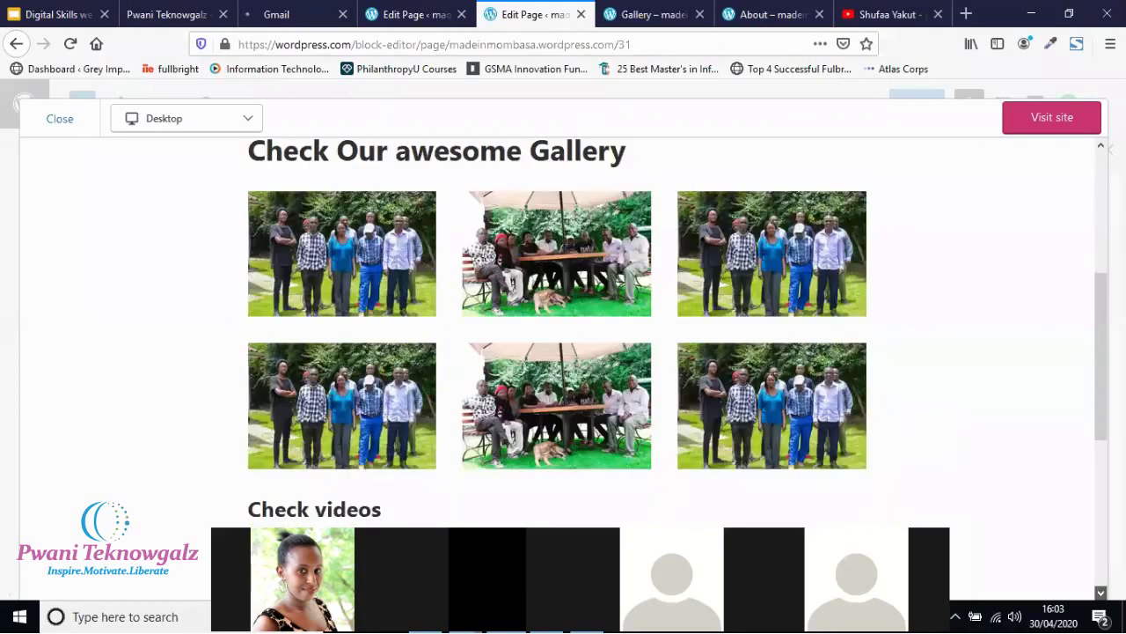
{"action": "scroll", "coordinate": [563, 352], "scroll_direction": "down", "scroll_amount": 1}
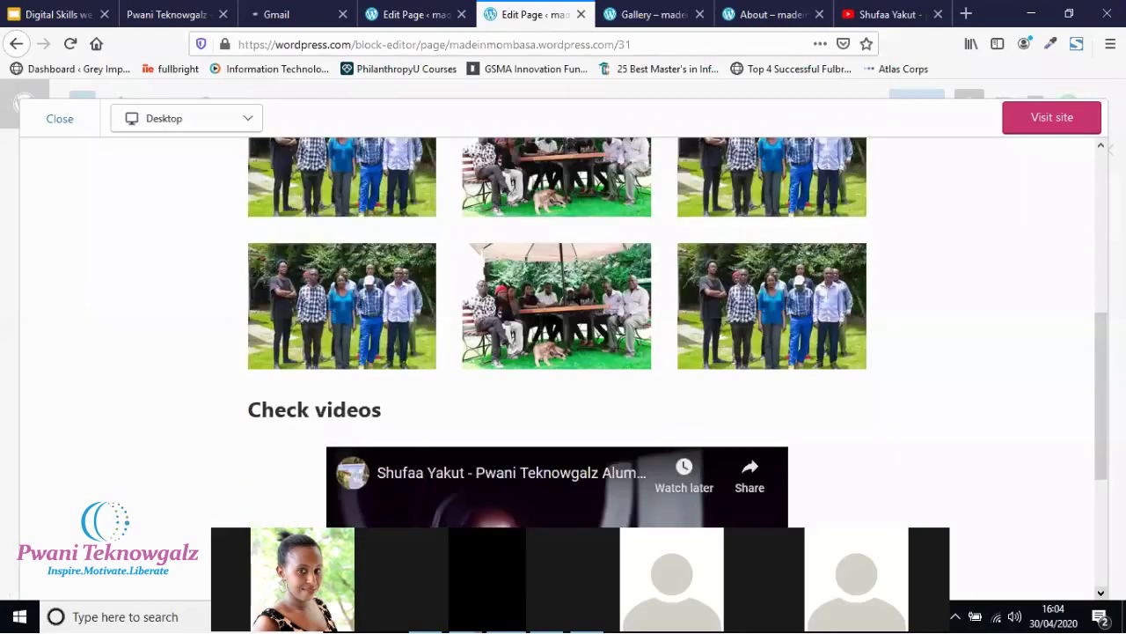
{"action": "scroll", "coordinate": [563, 352], "scroll_direction": "down", "scroll_amount": 1}
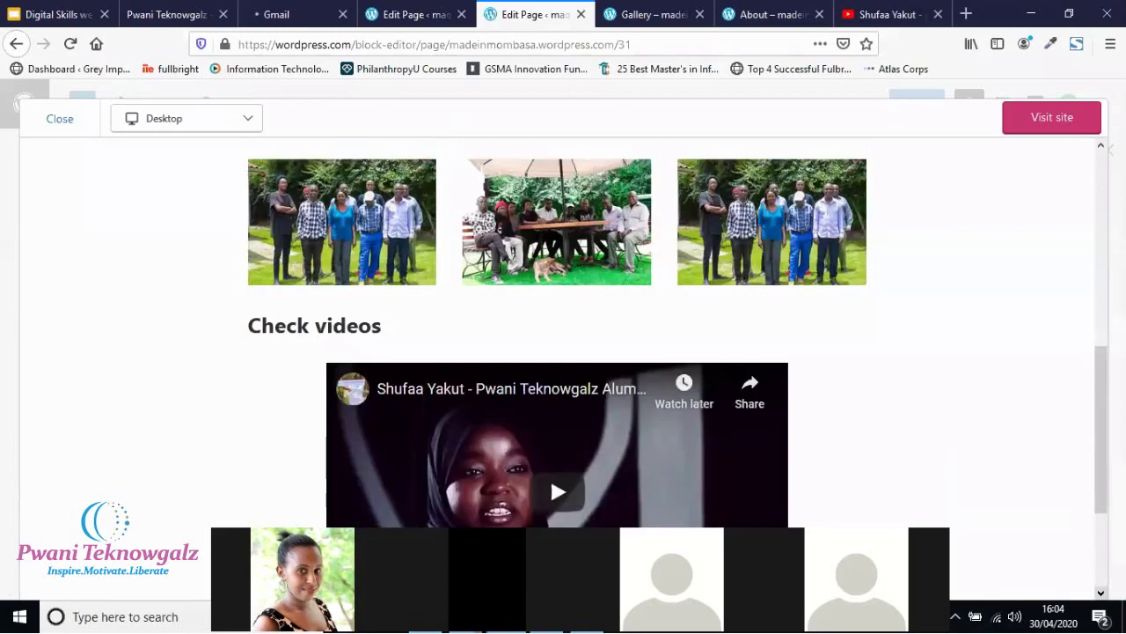
{"action": "scroll", "coordinate": [563, 352], "scroll_direction": "down", "scroll_amount": 2}
{"action": "scroll", "coordinate": [563, 352], "scroll_direction": "down", "scroll_amount": 1}
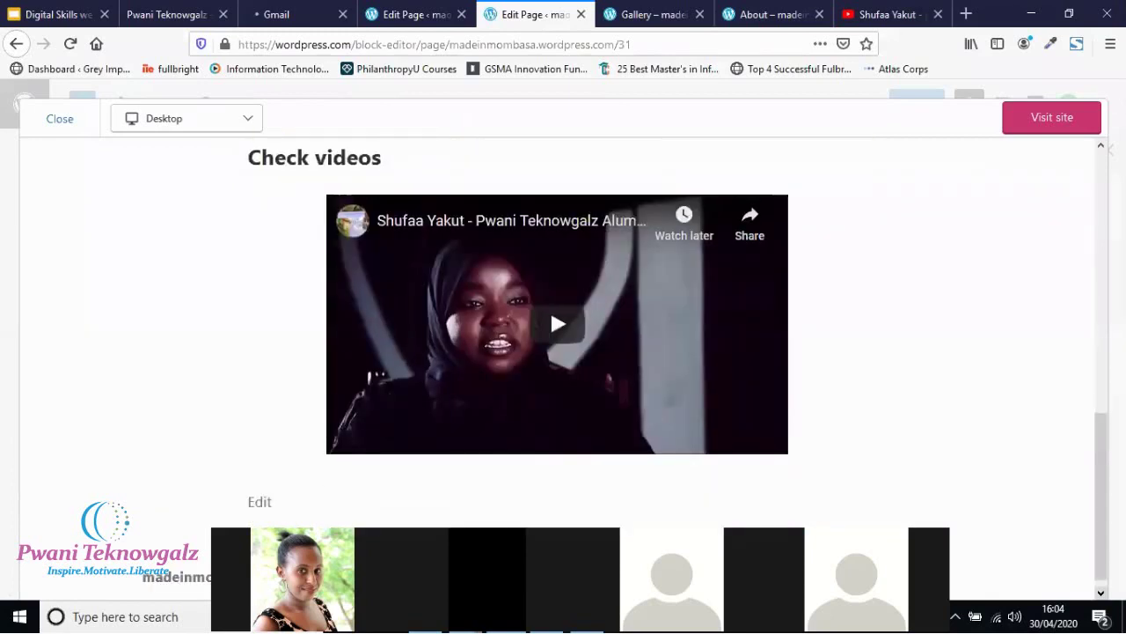
{"action": "left_click", "coordinate": [66, 127]}
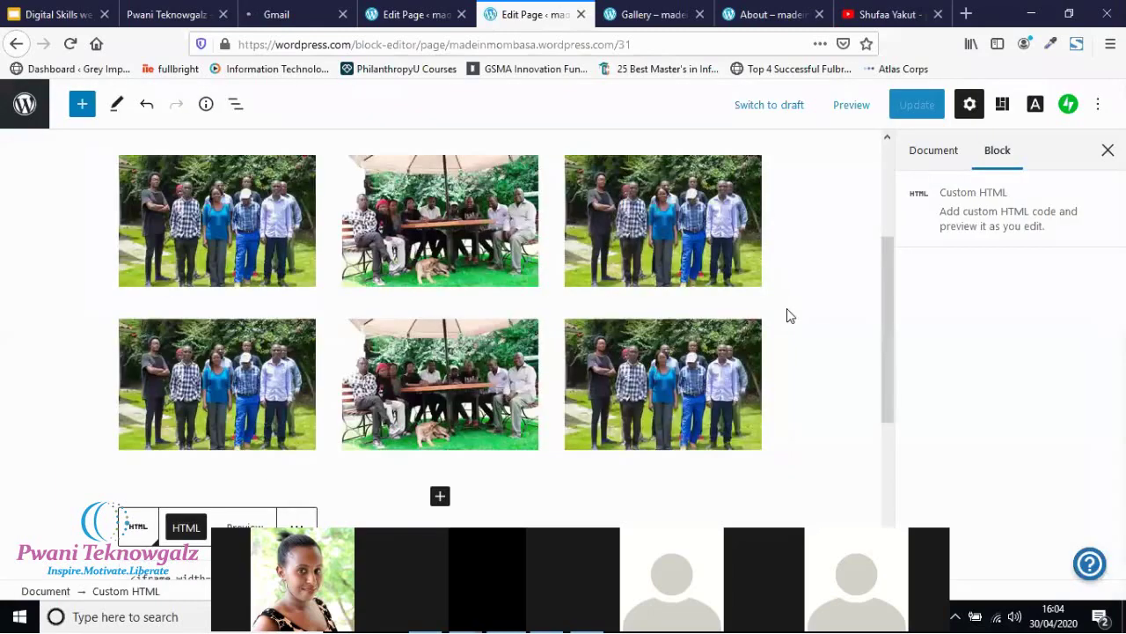
Leave the Gallery page editor for the site's page list and open the Export page among the site's tools.
{"action": "left_click", "coordinate": [887, 143]}
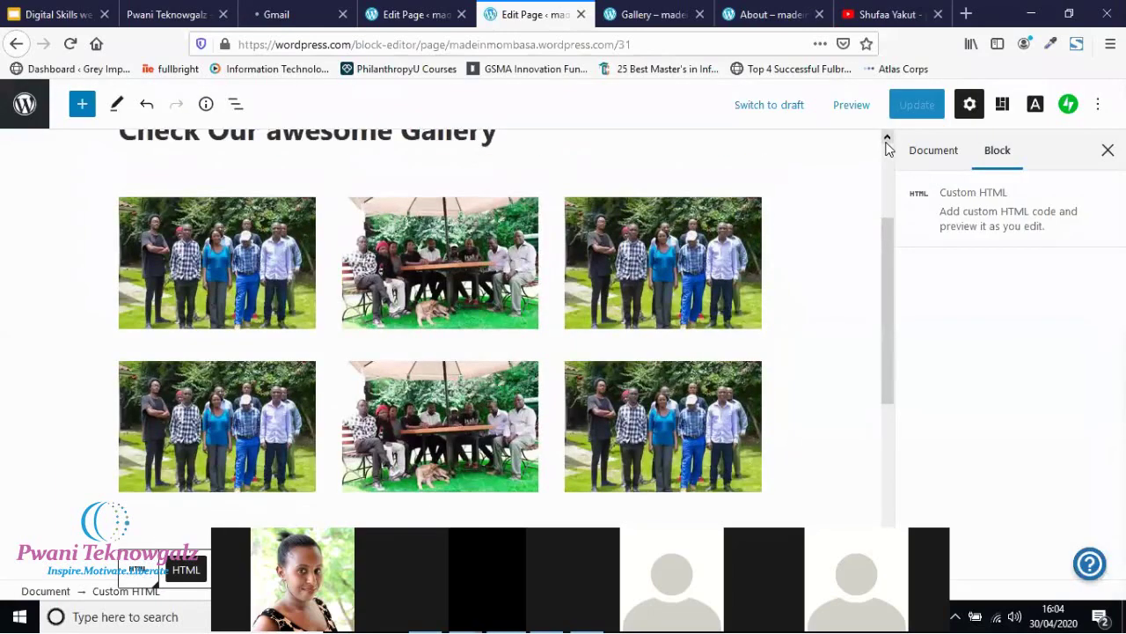
{"action": "scroll", "coordinate": [887, 144], "scroll_direction": "up", "scroll_amount": 3}
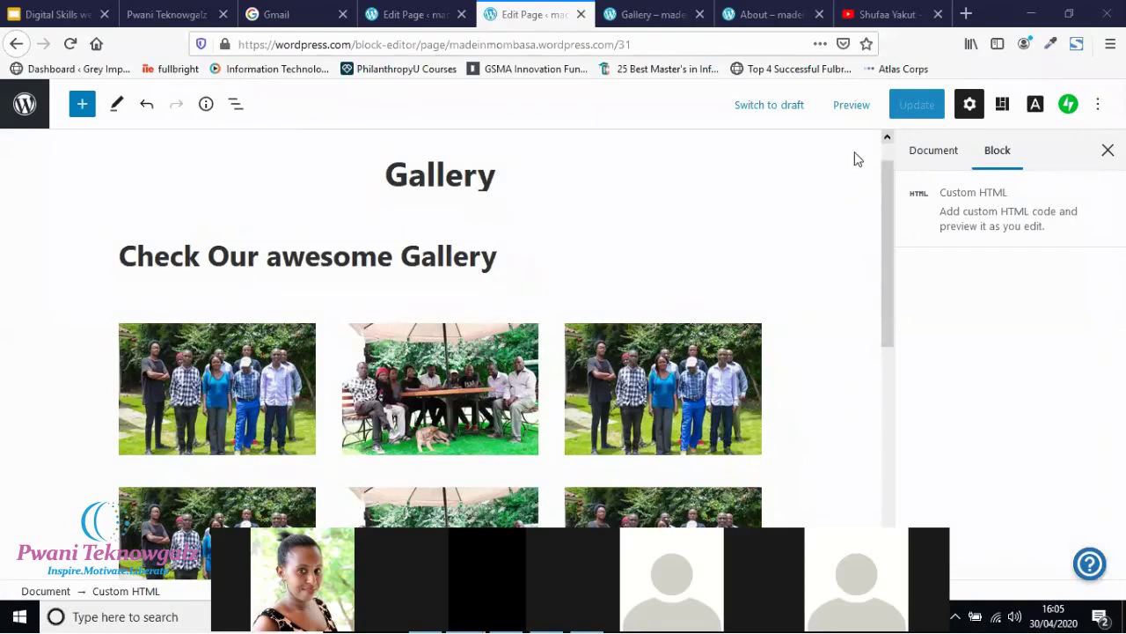
{"action": "left_click", "coordinate": [24, 105]}
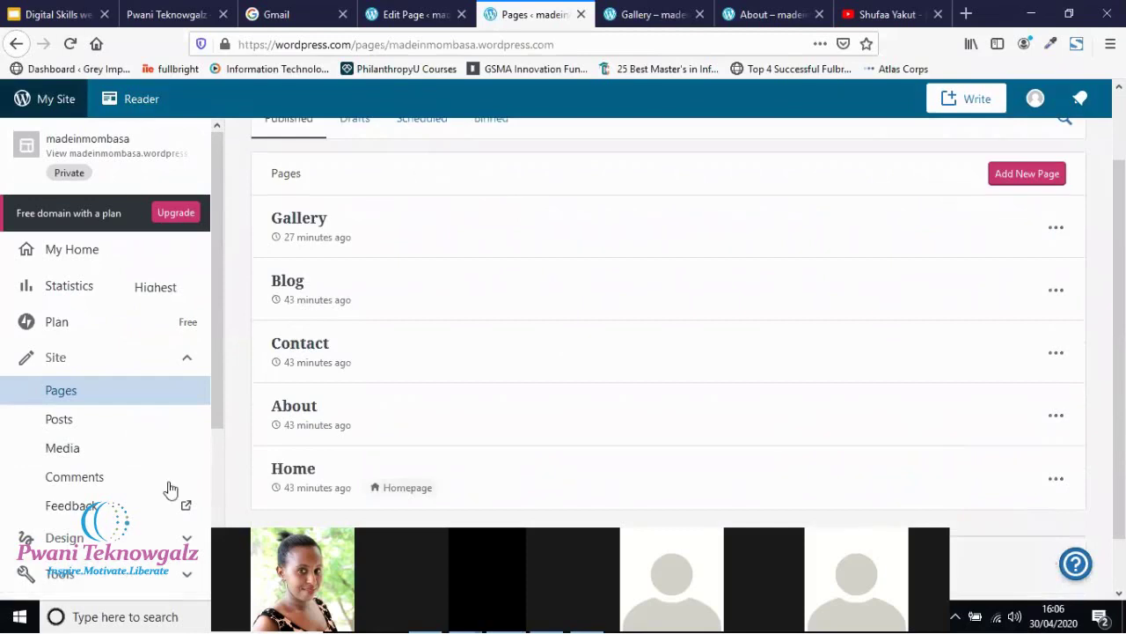
{"action": "scroll", "coordinate": [171, 444], "scroll_direction": "down", "scroll_amount": 3}
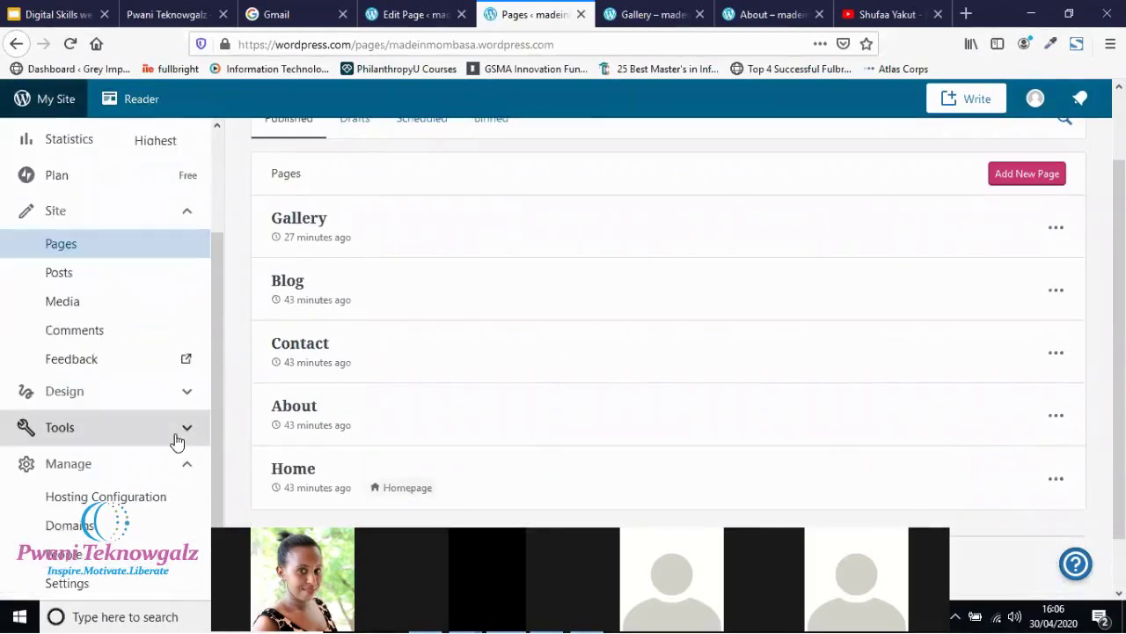
{"action": "left_click", "coordinate": [176, 440]}
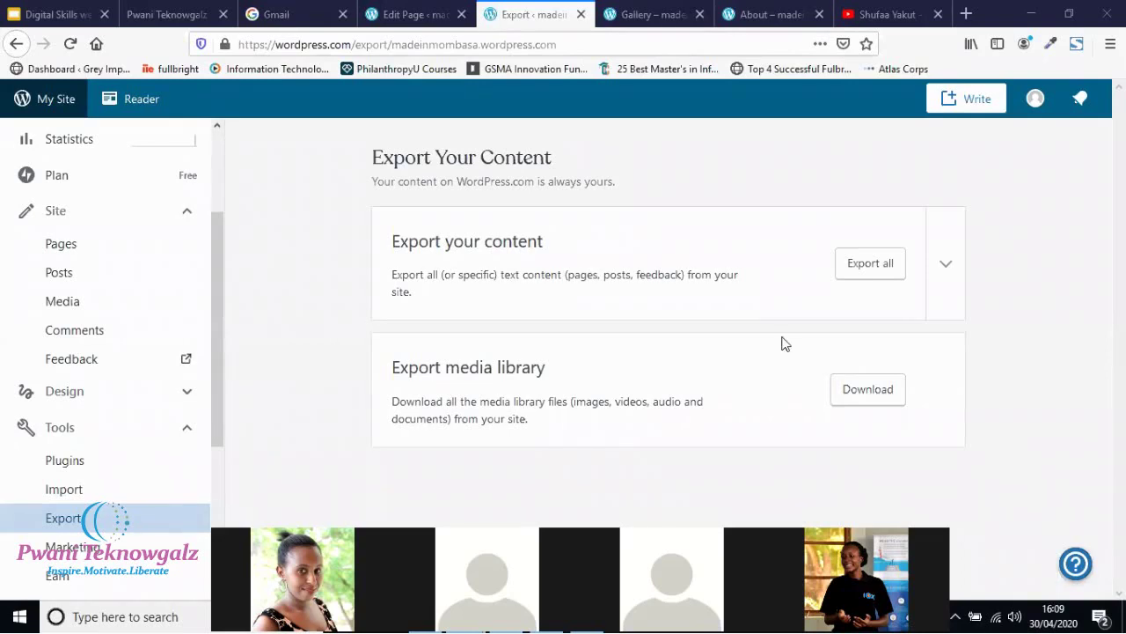
Switch to the Google Slides presentation and advance from "Practicals" to the "Creating pages" slide.
{"action": "left_click", "coordinate": [50, 14]}
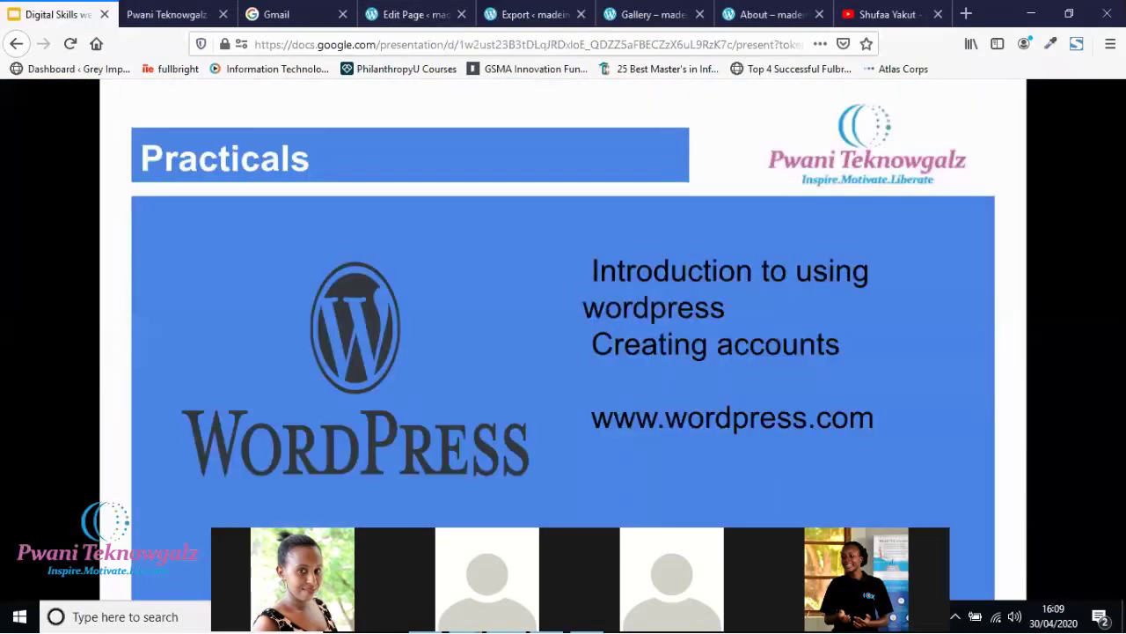
{"action": "mouse_move", "coordinate": [148, 564]}
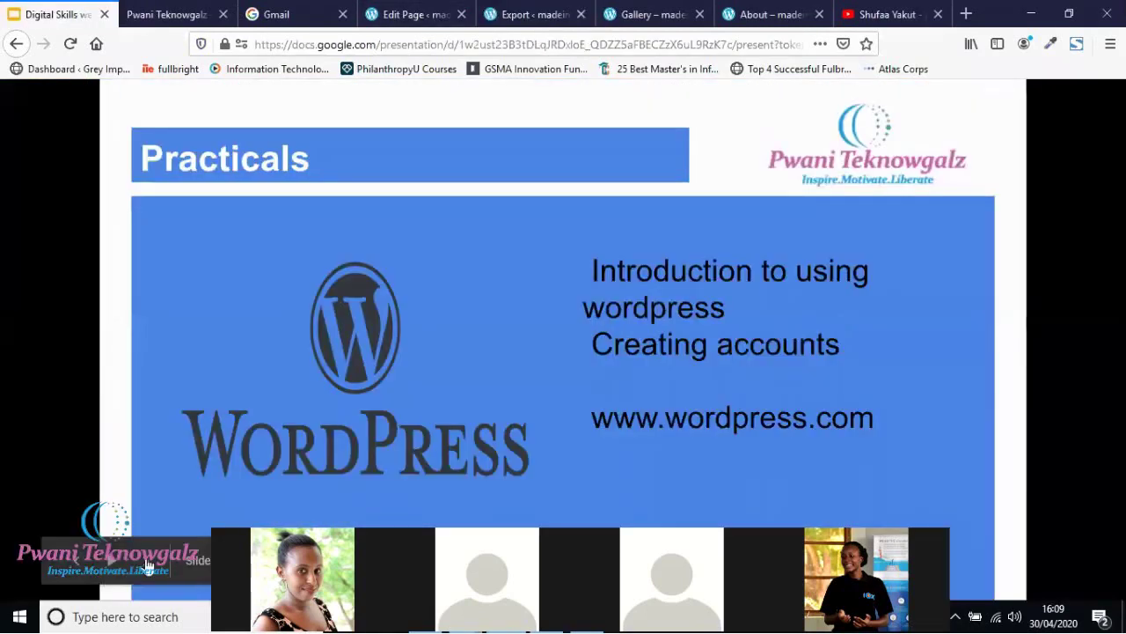
{"action": "left_click", "coordinate": [148, 564]}
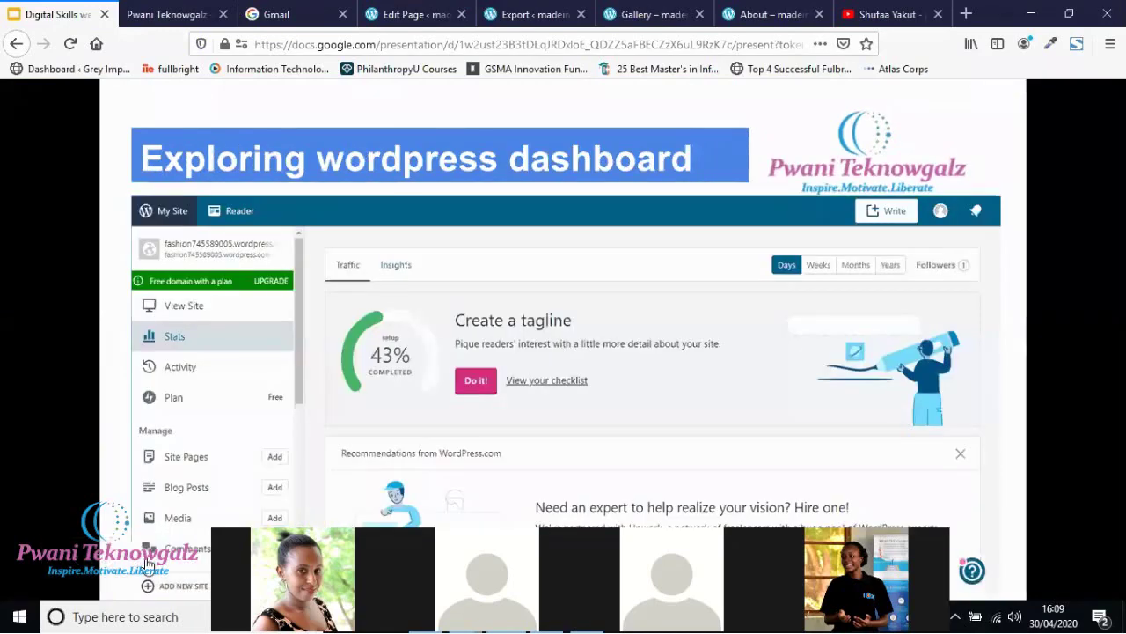
{"action": "left_click", "coordinate": [148, 564]}
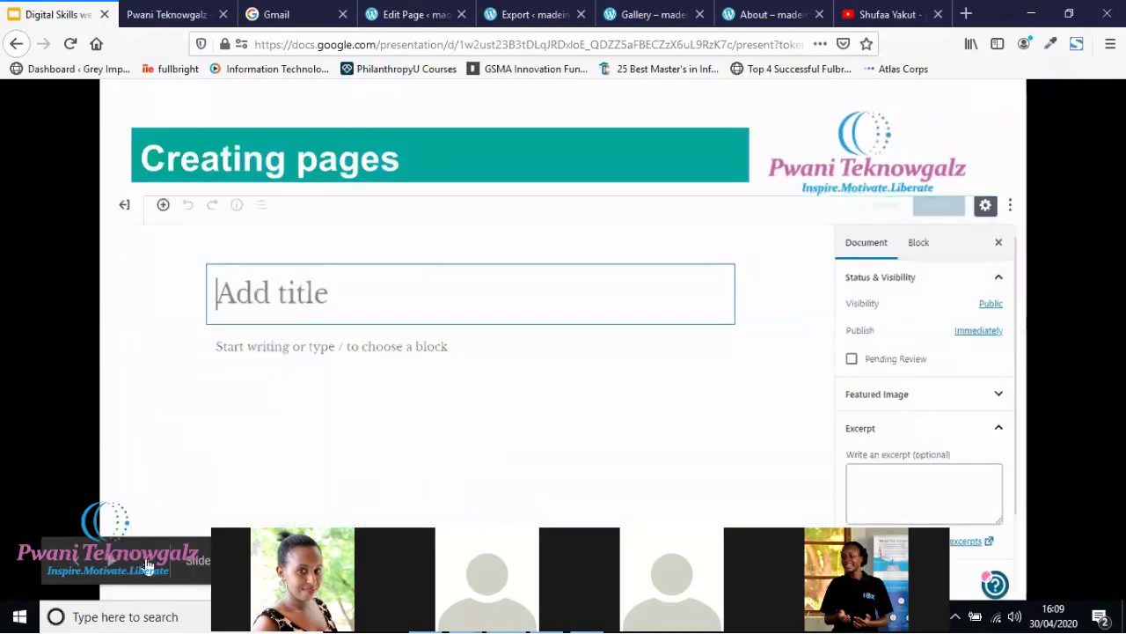
Look at the WordPress.com Export page again, return to the Google Slides presentation and advance to the "Adding Google Maps" slide.
{"action": "left_click", "coordinate": [538, 15]}
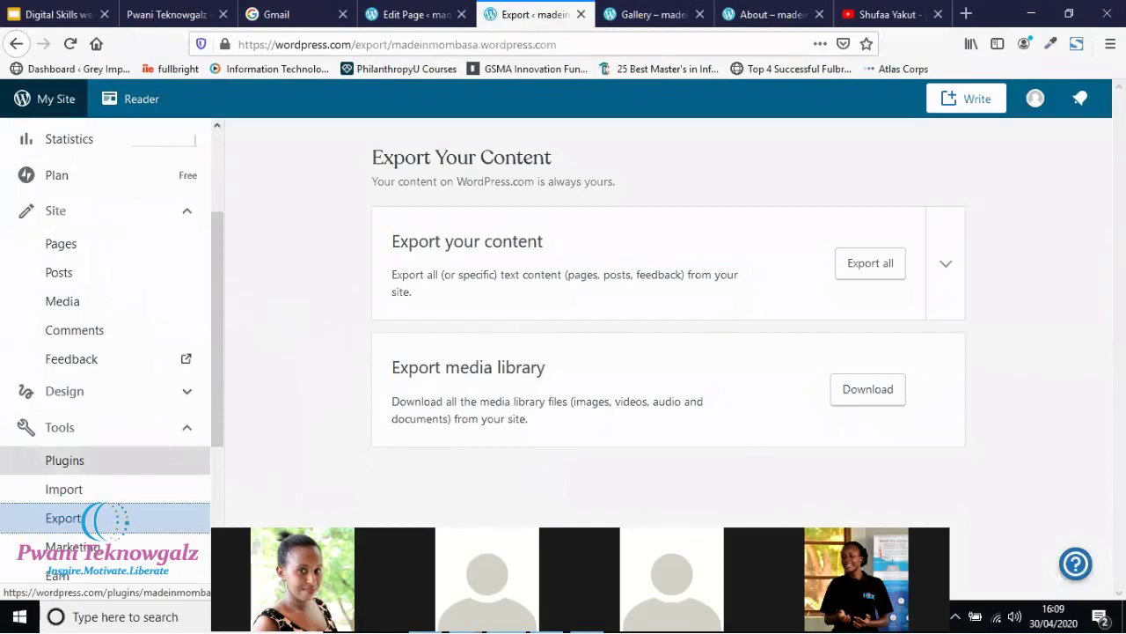
{"action": "key", "text": "ctrl+1"}
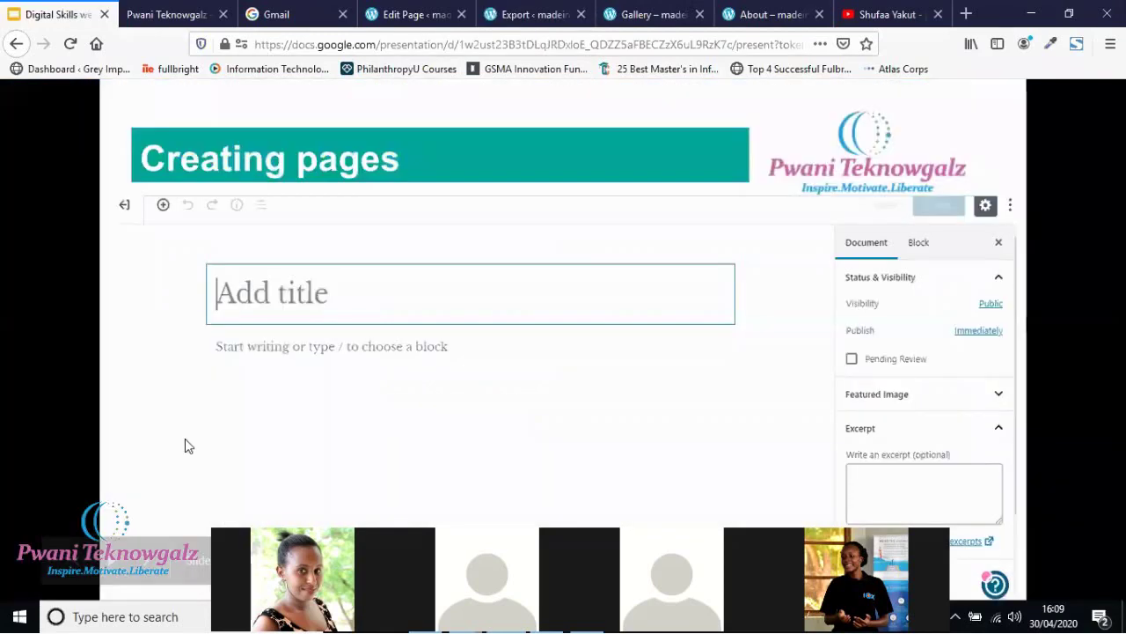
{"action": "left_click", "coordinate": [150, 563]}
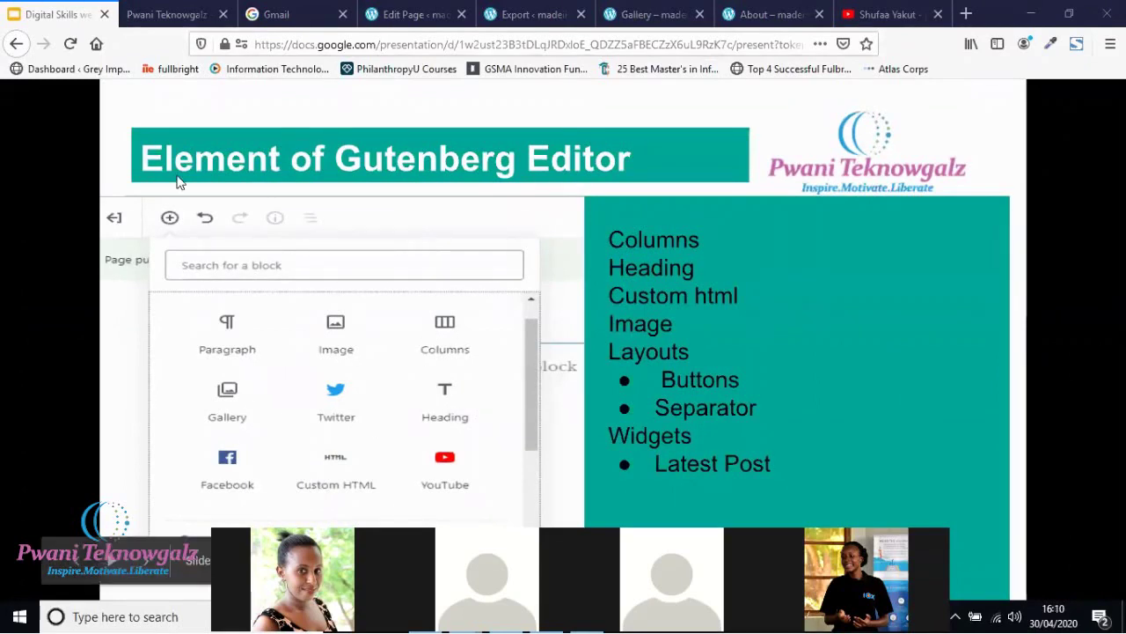
{"action": "left_click", "coordinate": [146, 567]}
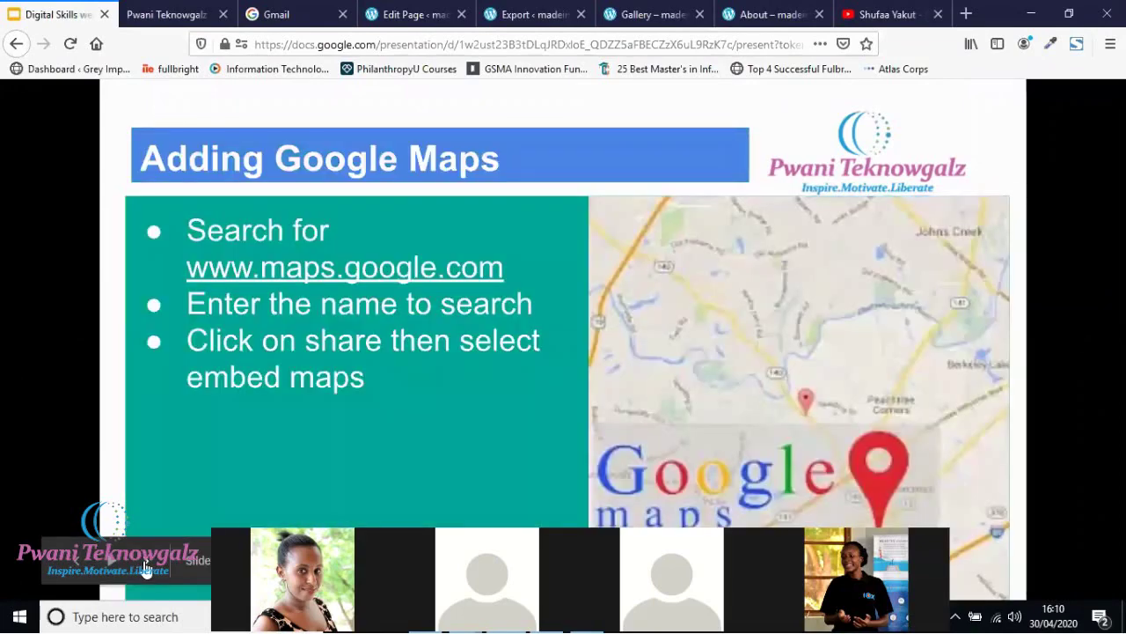